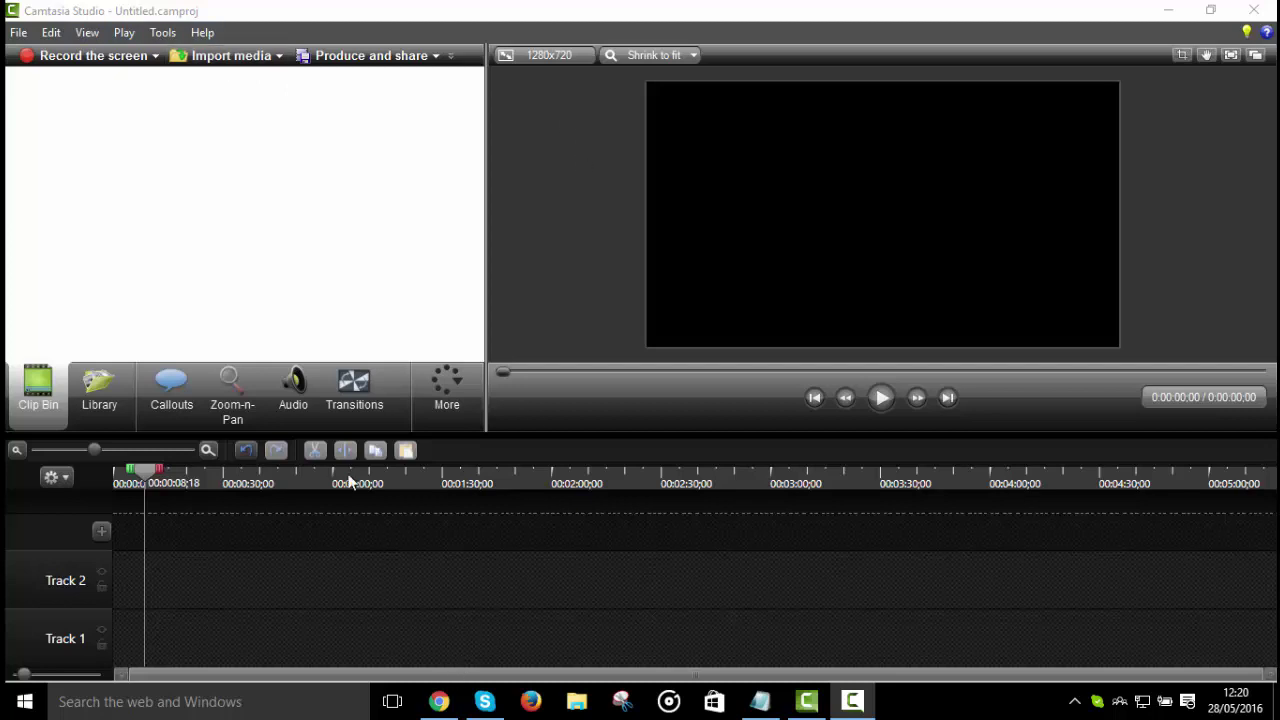
Step: Import Grimister Intro.mp4 from the intros and outros folder in Videos into the project
click(220, 60)
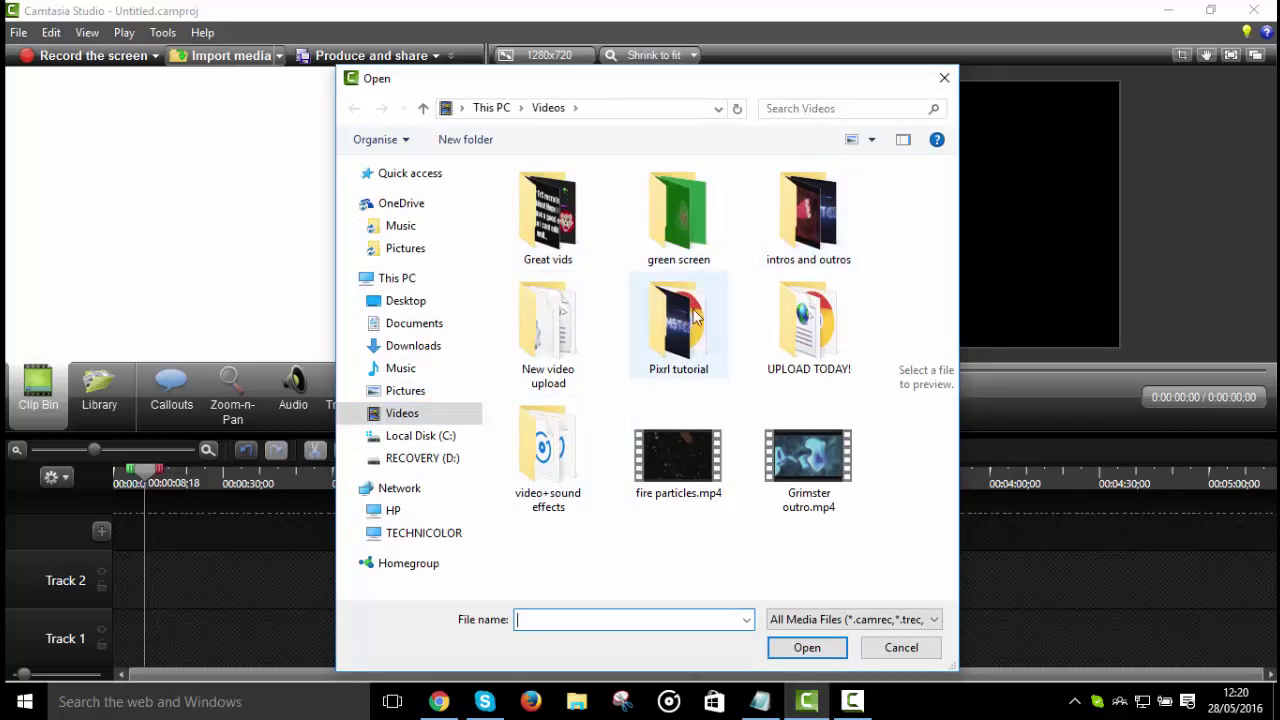
click(944, 80)
click(235, 55)
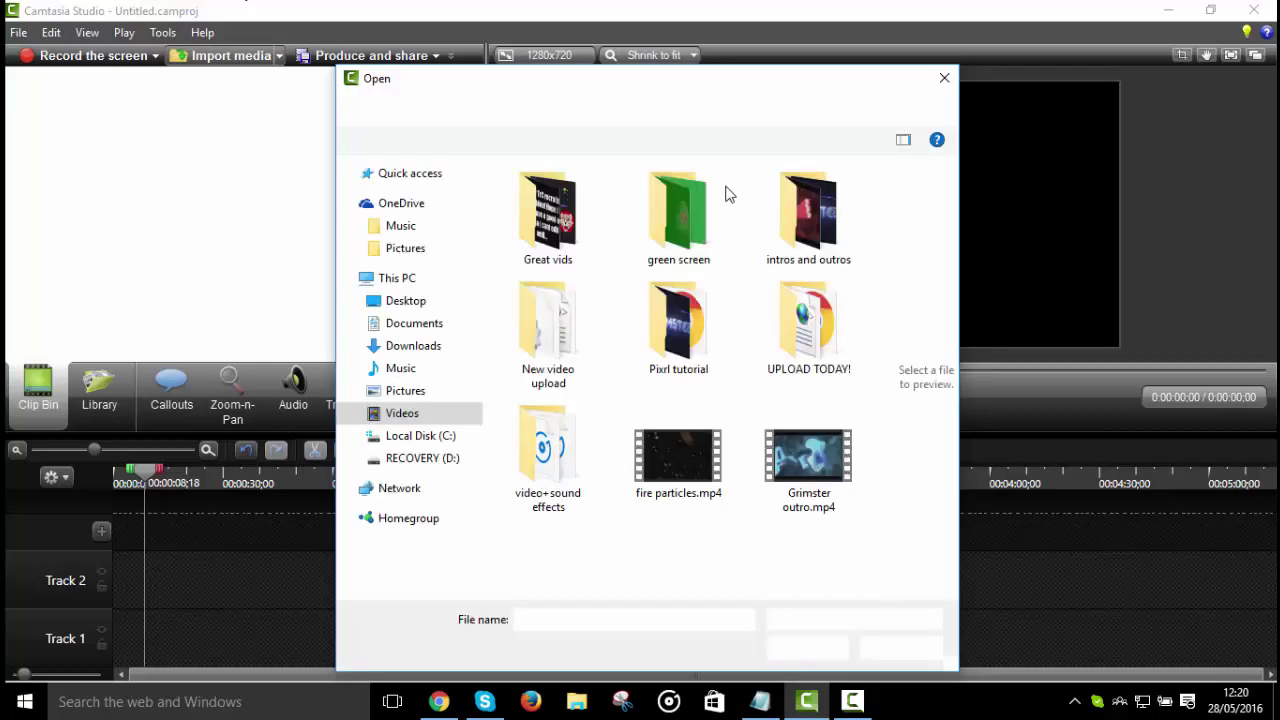
double_click(703, 339)
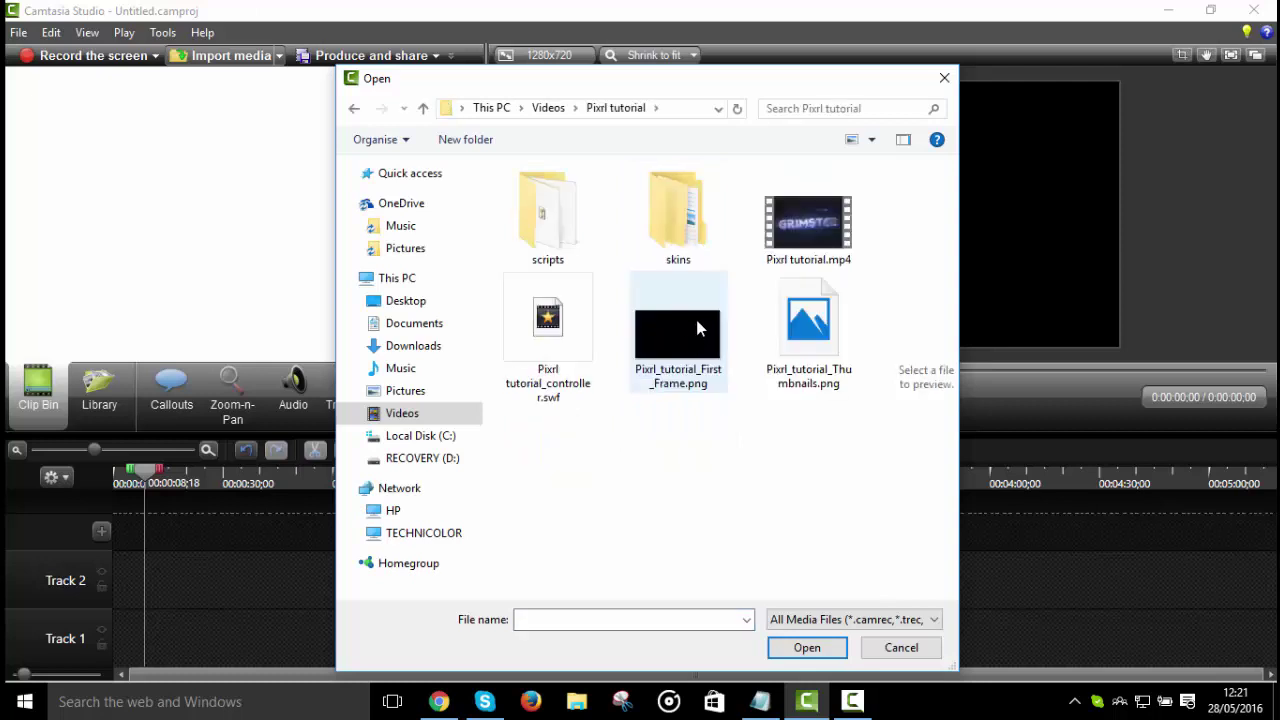
click(354, 110)
double_click(808, 215)
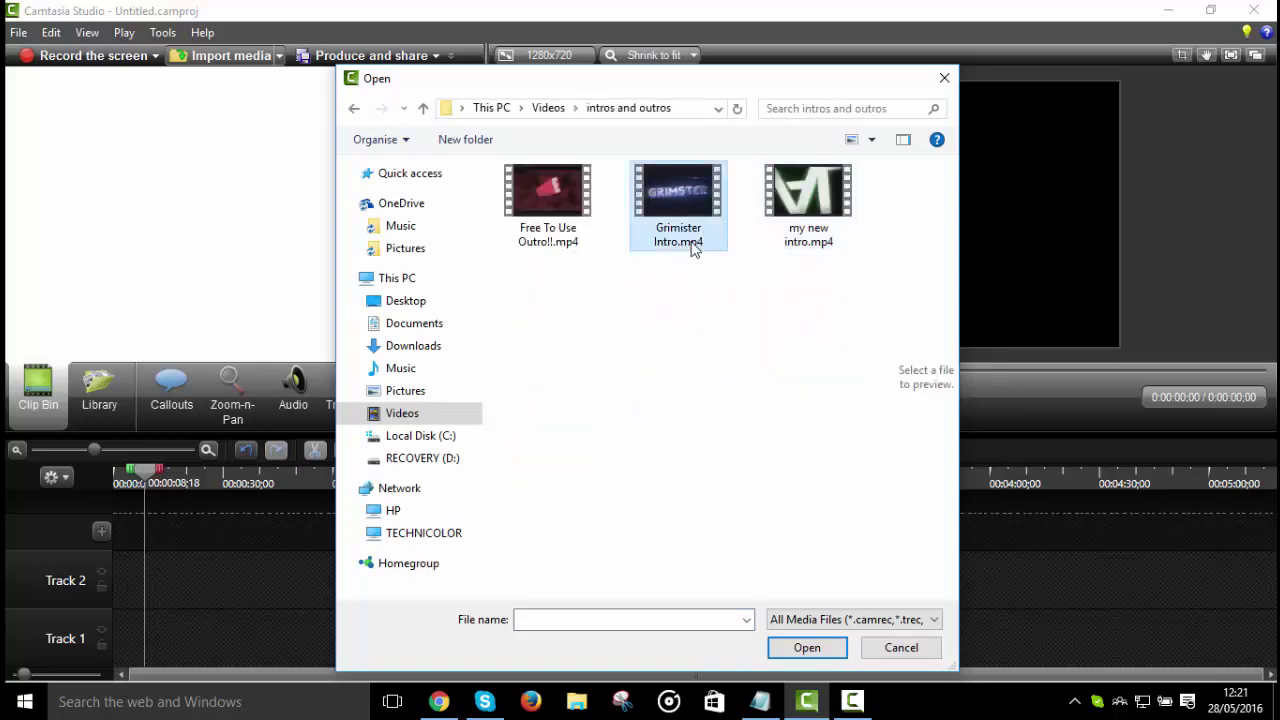
double_click(678, 205)
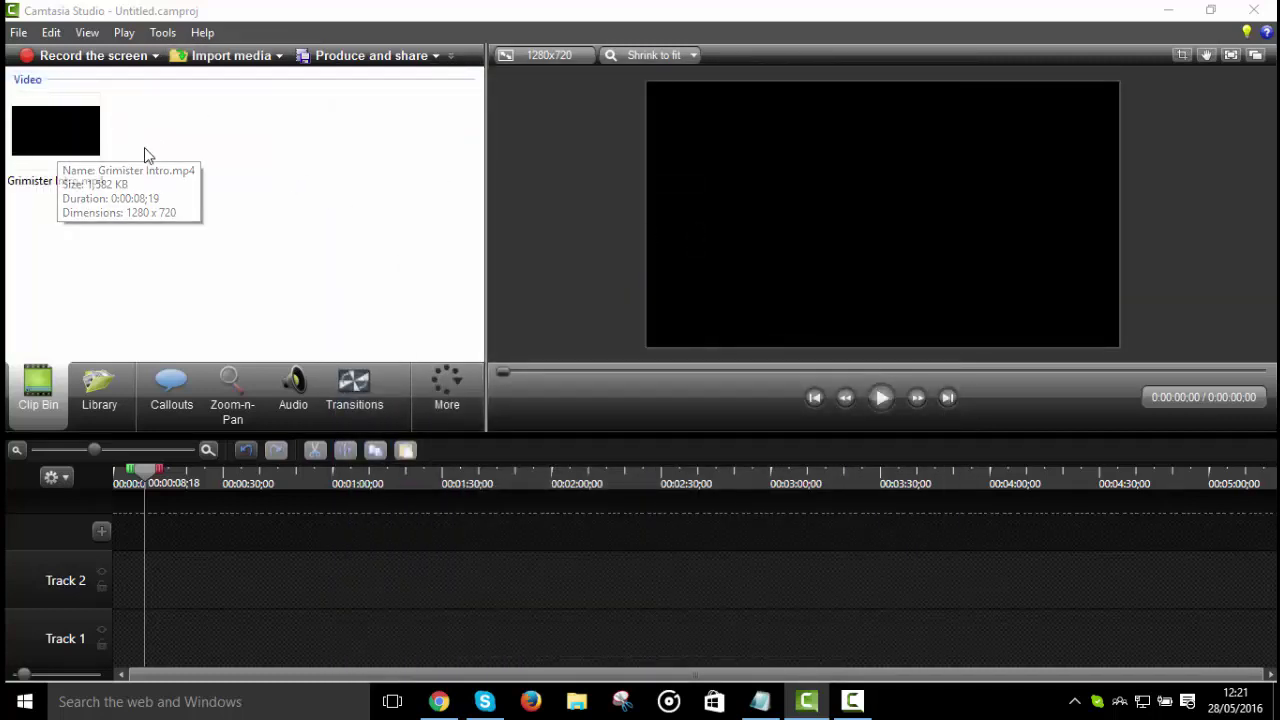
Step: Import AGAR ALIEN SKIN GAMEPLAY.trec from the Camtasia Studio folder in Documents and place it on Track 1
click(223, 62)
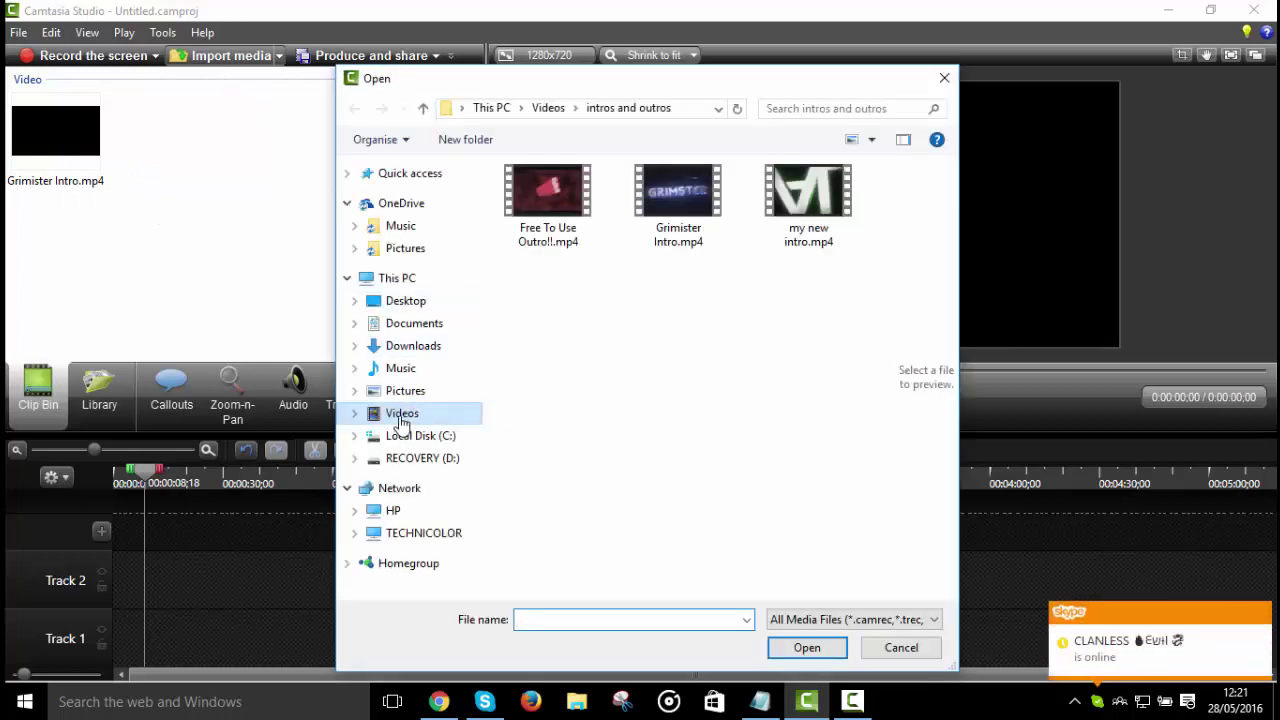
click(414, 323)
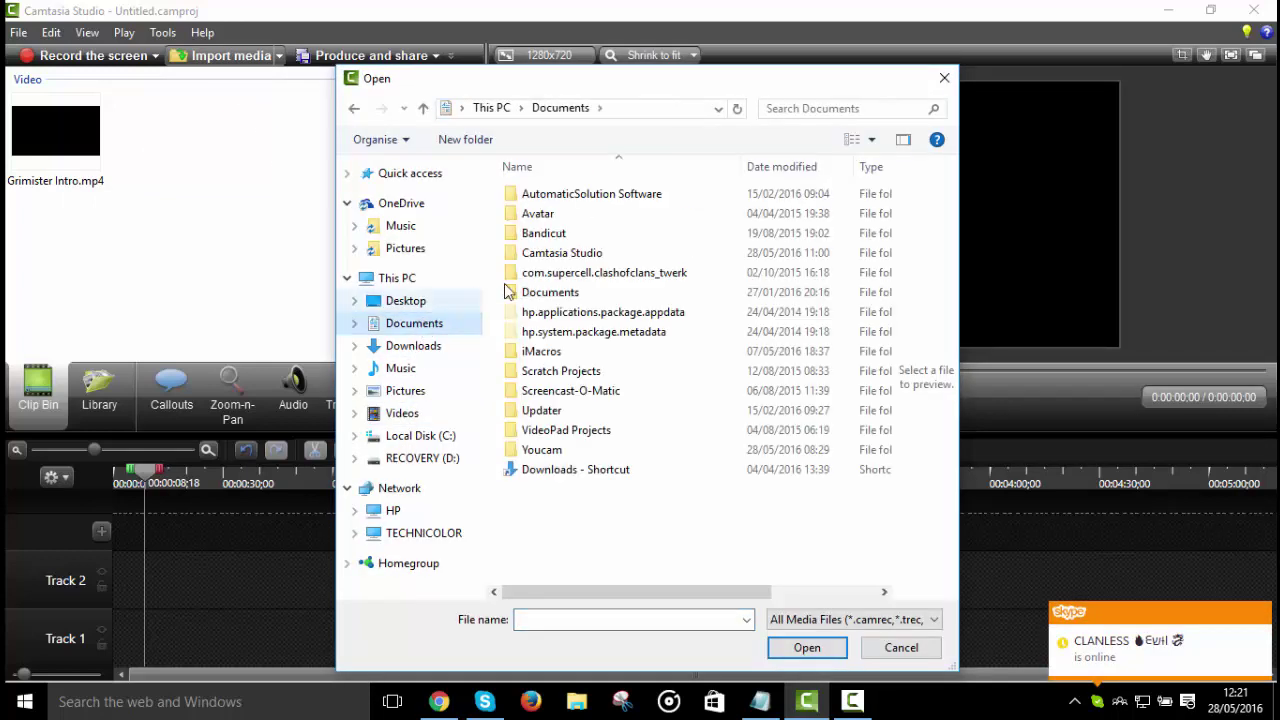
double_click(570, 252)
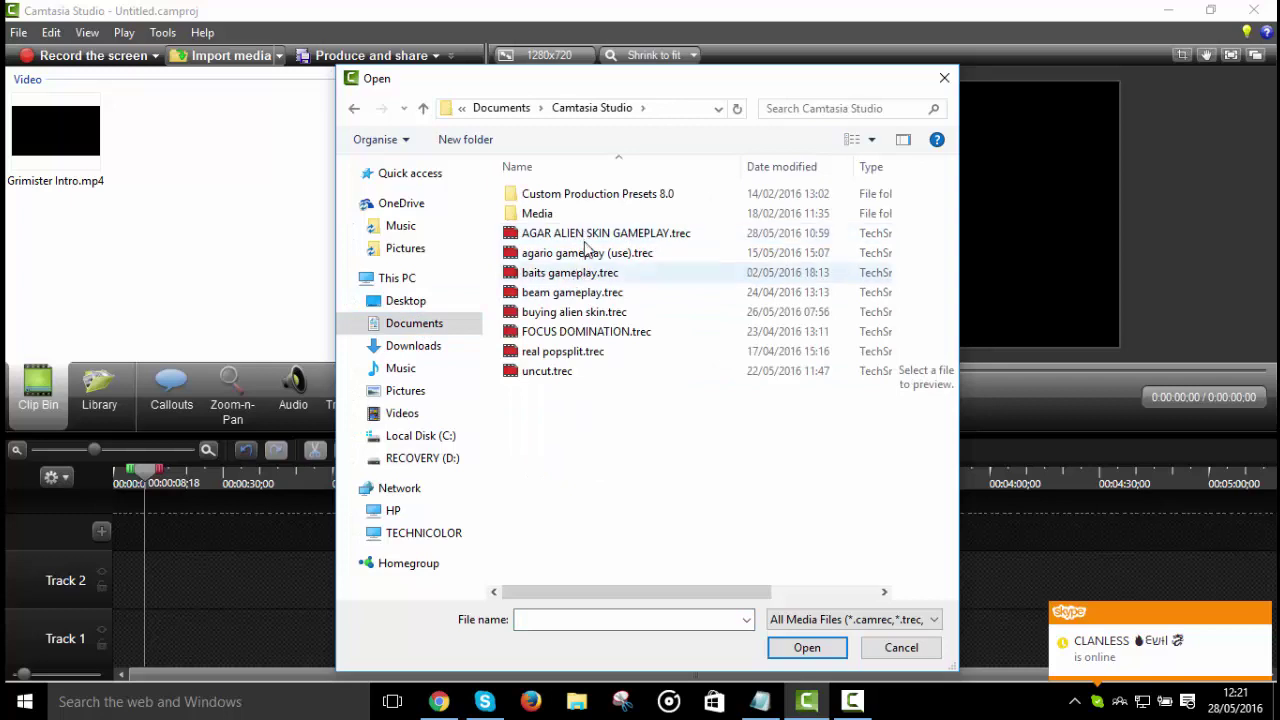
click(592, 234)
double_click(592, 234)
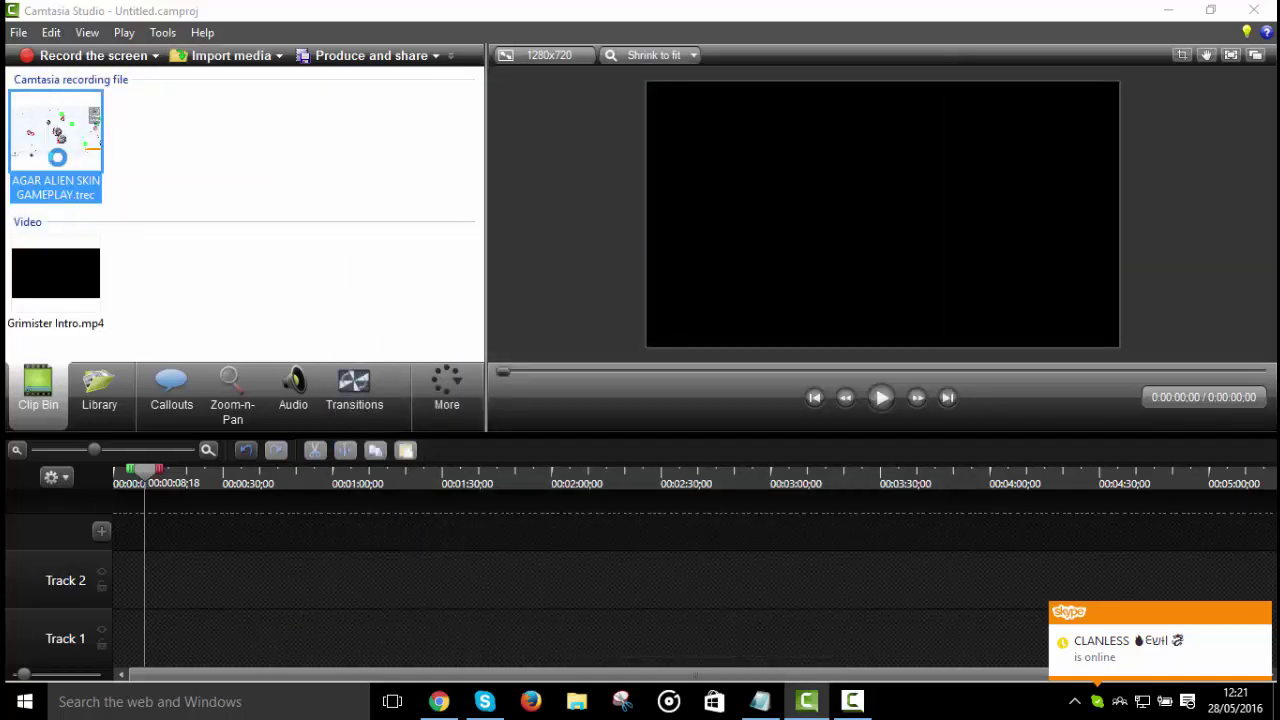
drag(60, 140, 242, 635)
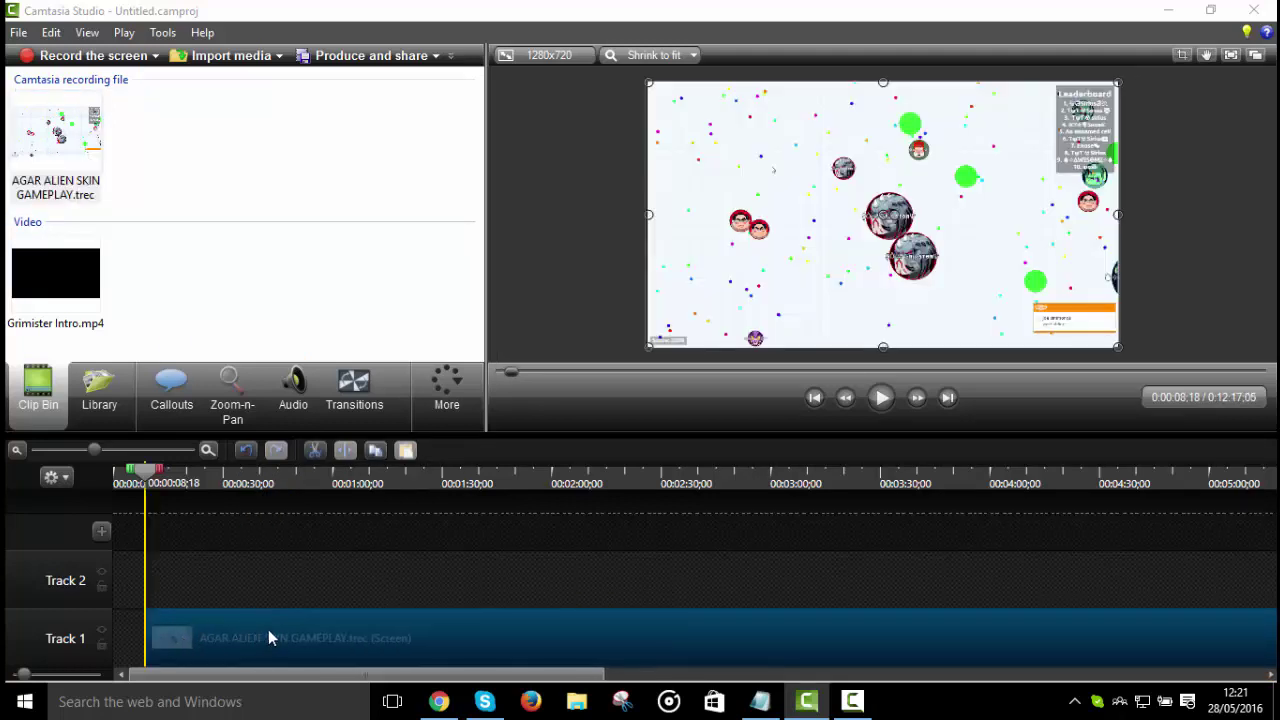
Step: Preview the gameplay clip on Track 1 and set its clip speed to 300% of the original
click(875, 400)
right_click(554, 651)
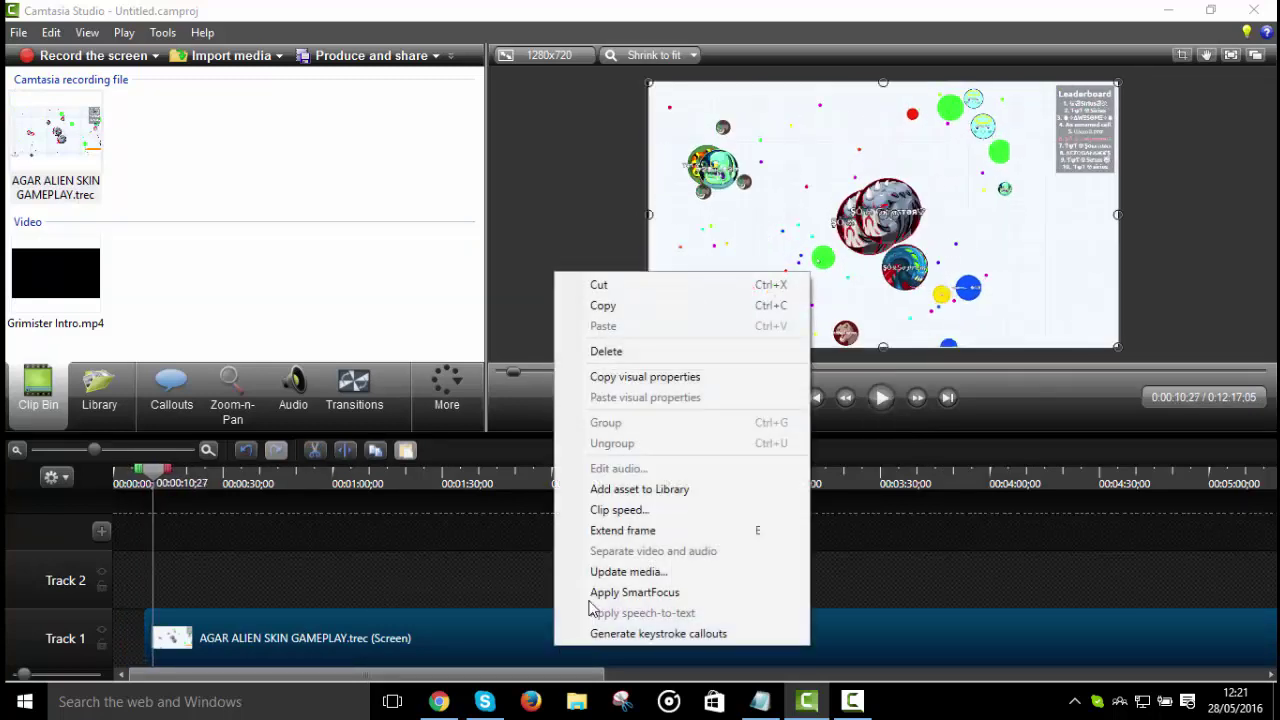
click(600, 591)
right_click(447, 632)
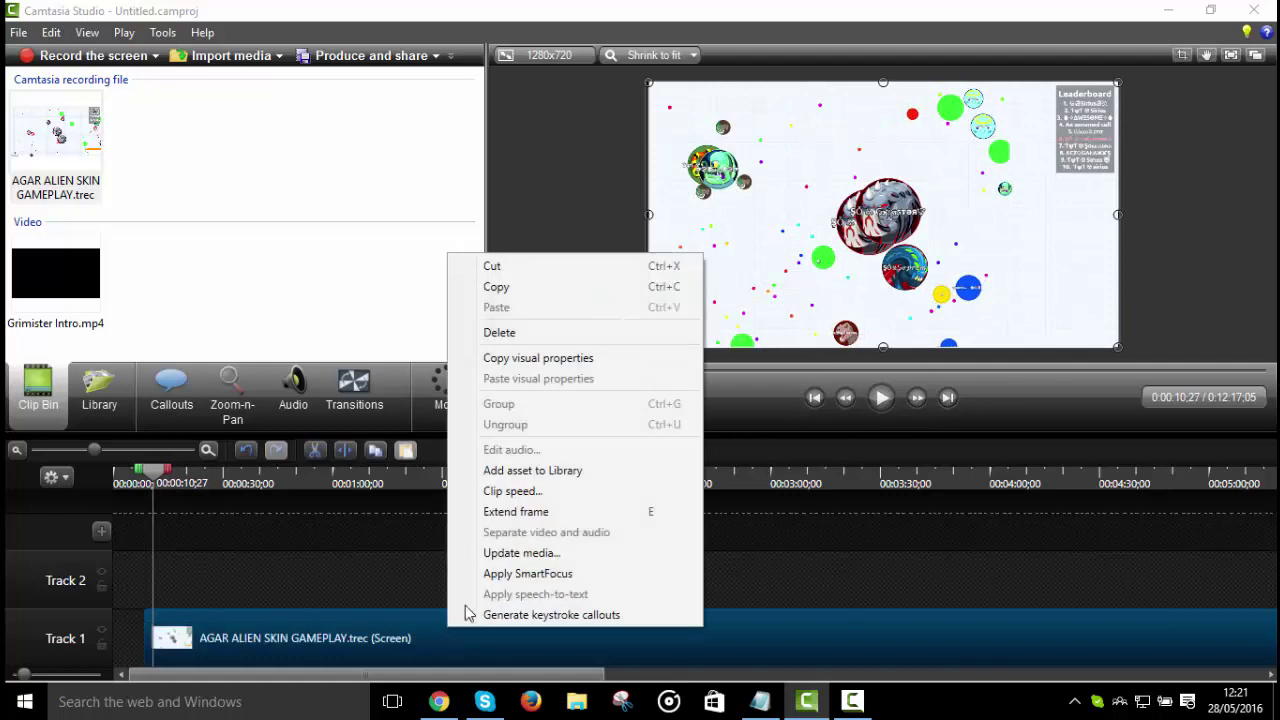
click(529, 490)
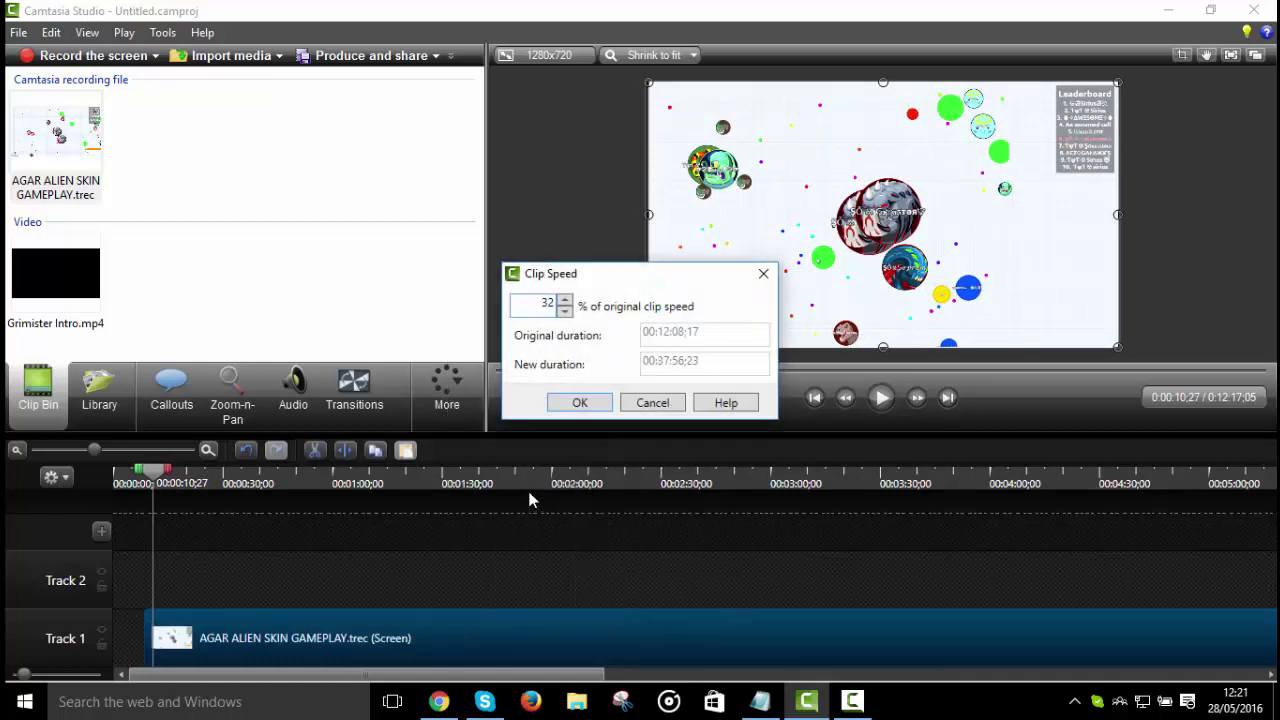
text(32)
key(BackSpace)
key(BackSpace)
text(2)
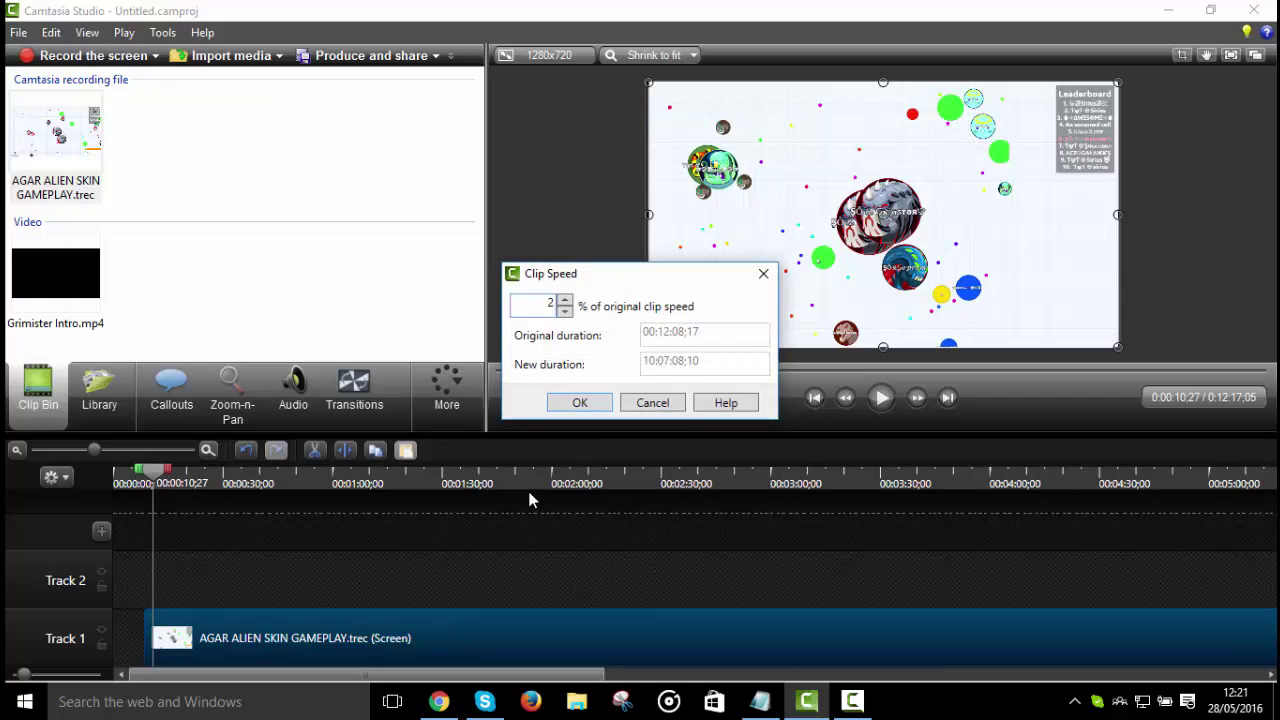
key(BackSpace)
text(3000)
key(Return)
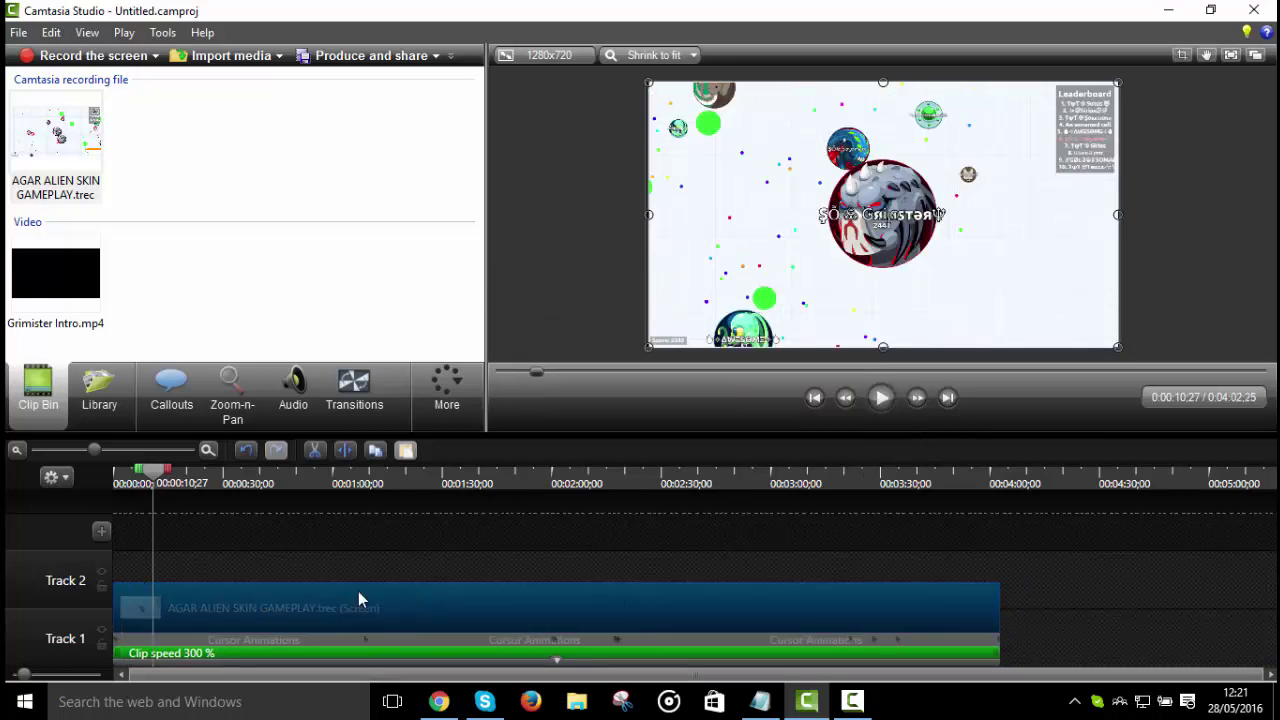
Step: Move the gameplay clip on the timeline to start at 0:00:10;27 and preview its opening
drag(524, 618, 564, 616)
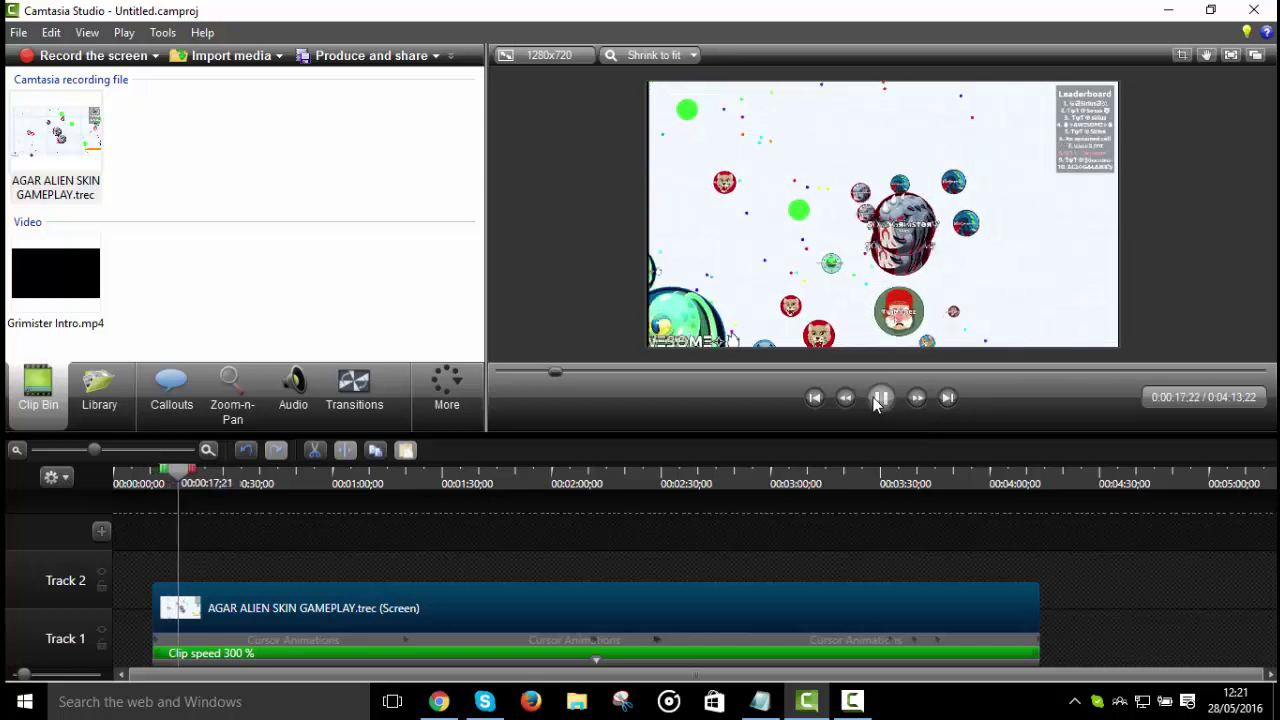
click(879, 399)
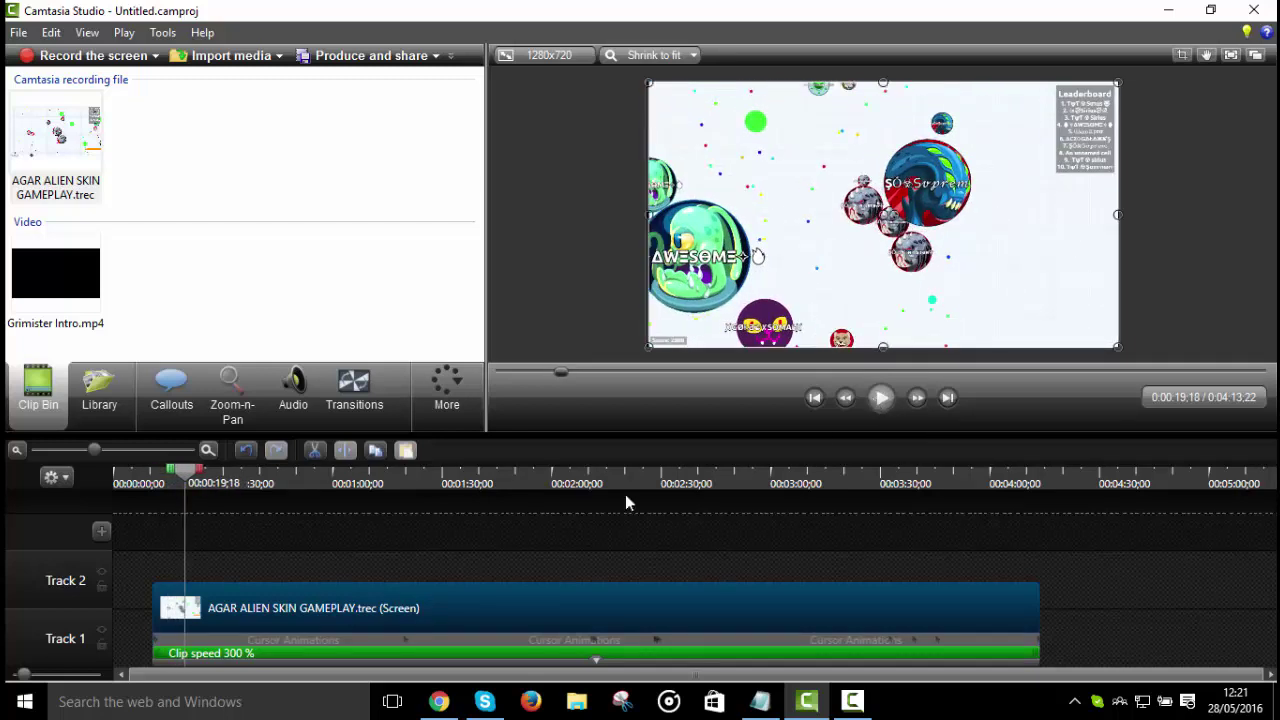
Step: Preview the gameplay from about 0:01:16 and set the playhead at the cut point, 0:01:15;14
drag(203, 480, 392, 487)
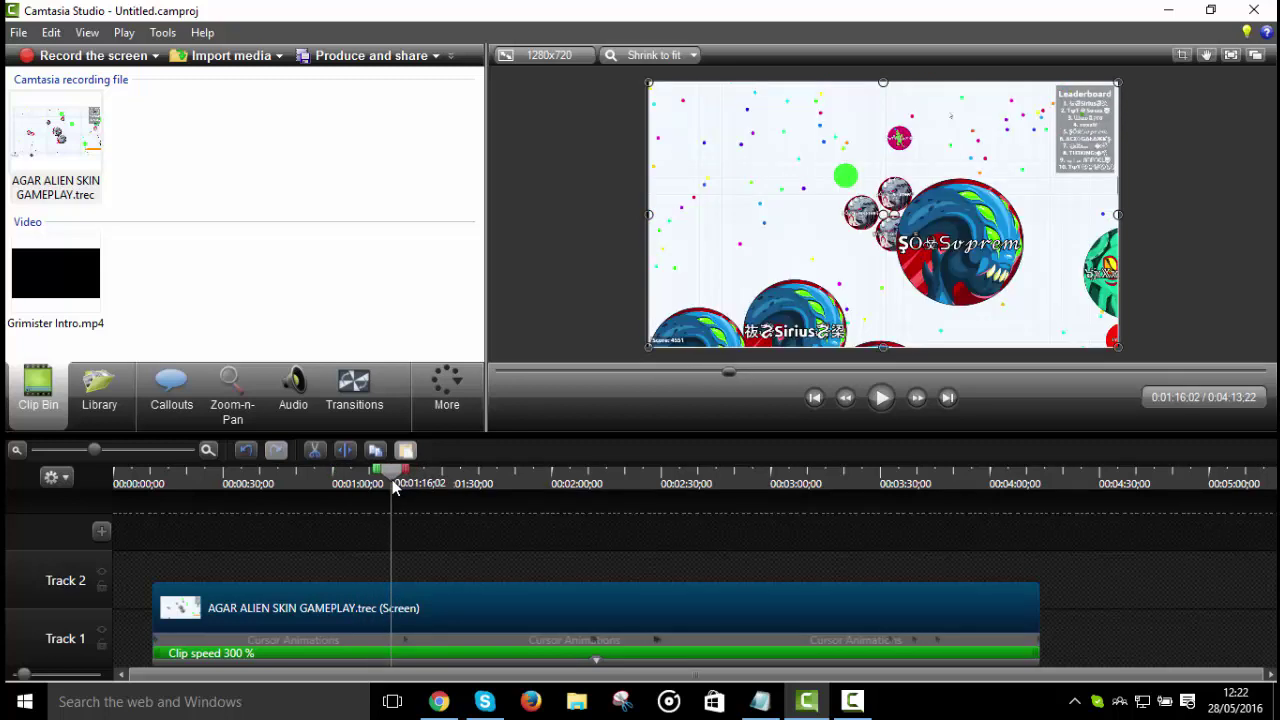
click(872, 399)
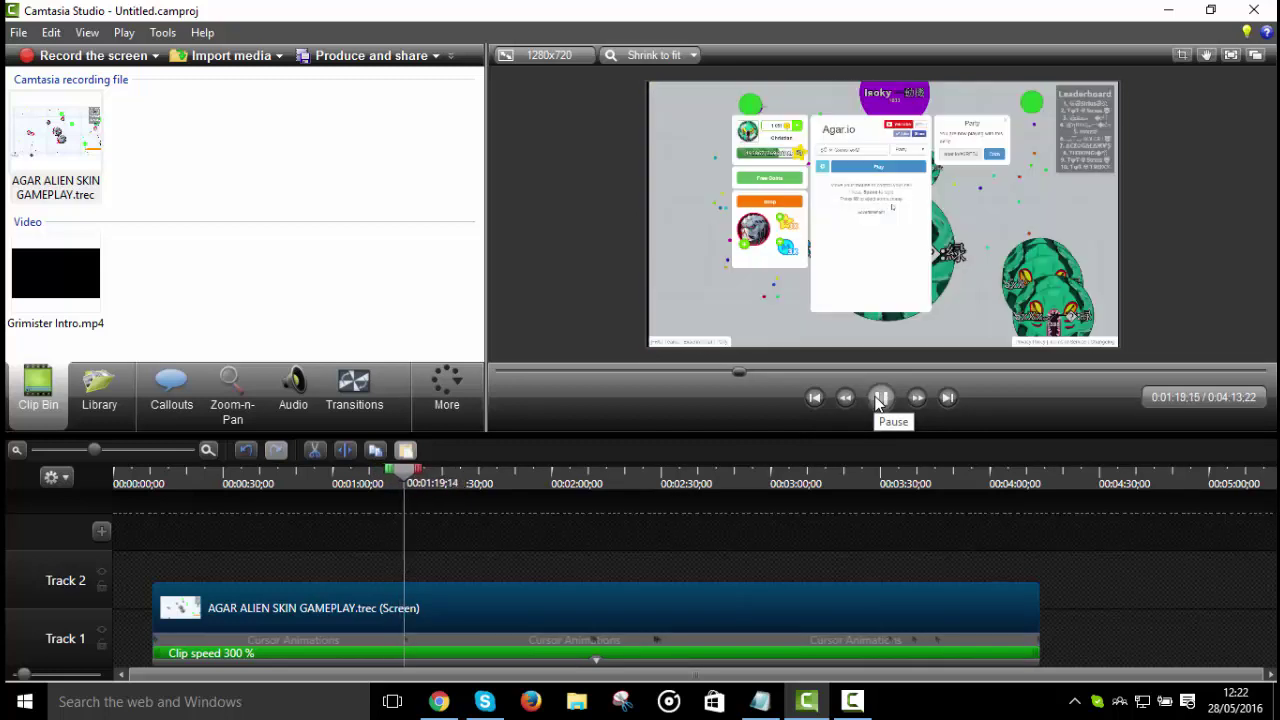
click(879, 398)
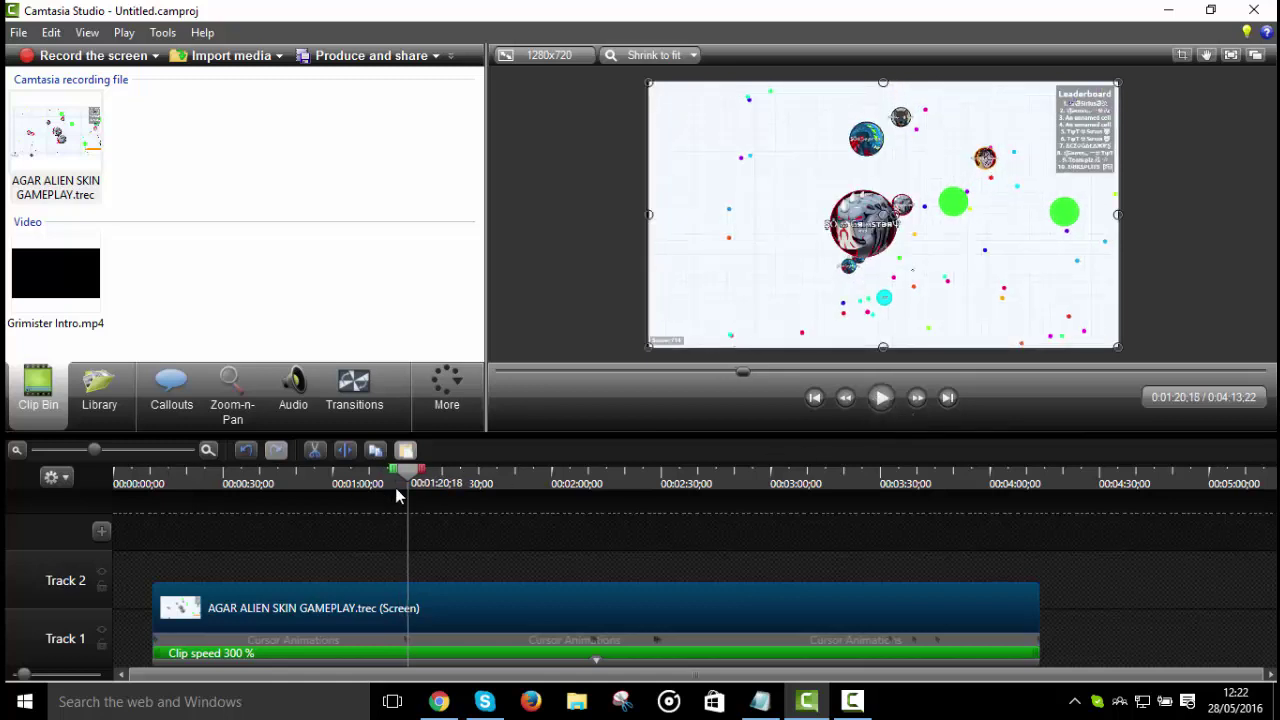
click(391, 482)
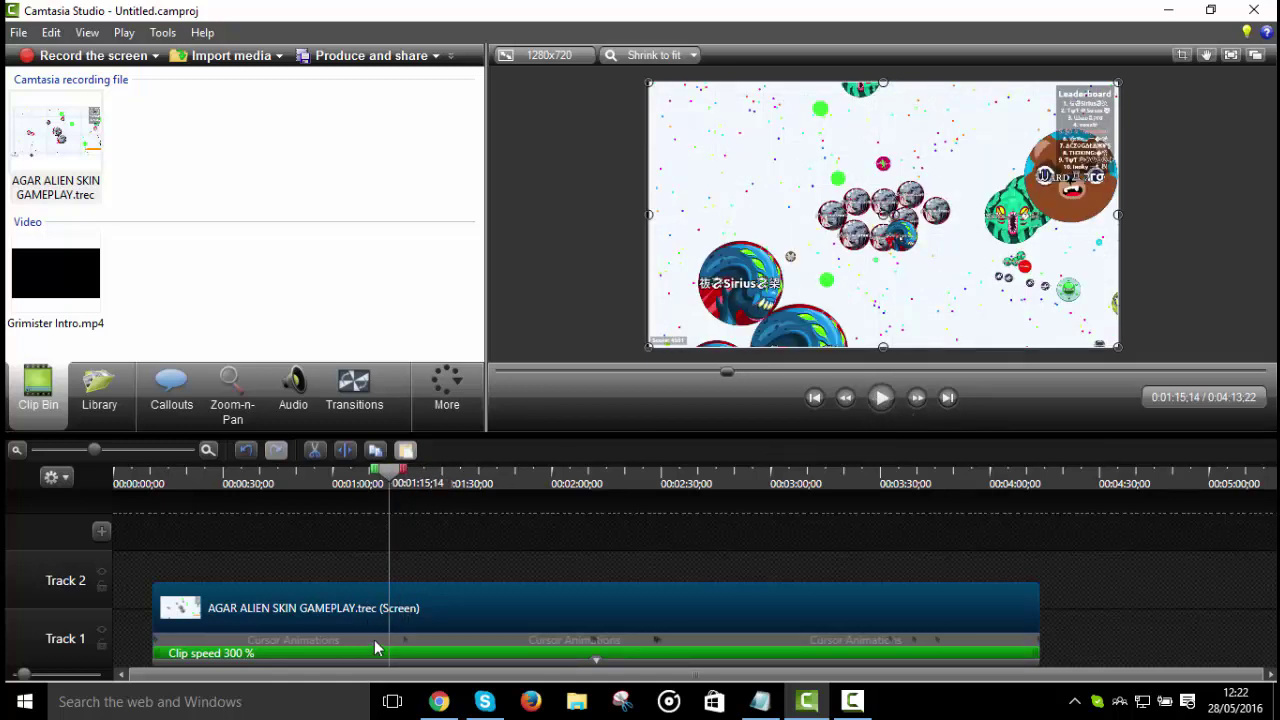
Step: Try splitting the gameplay clip at the playhead, and undo the split
key(s)
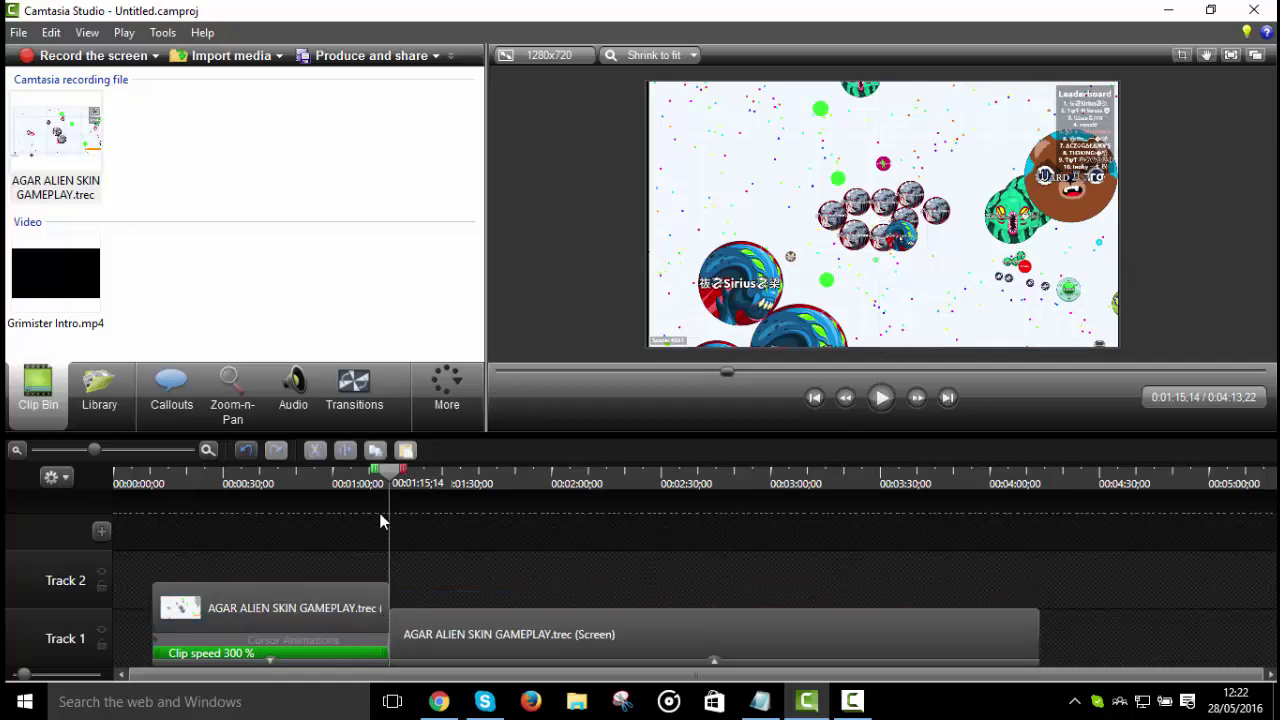
click(245, 451)
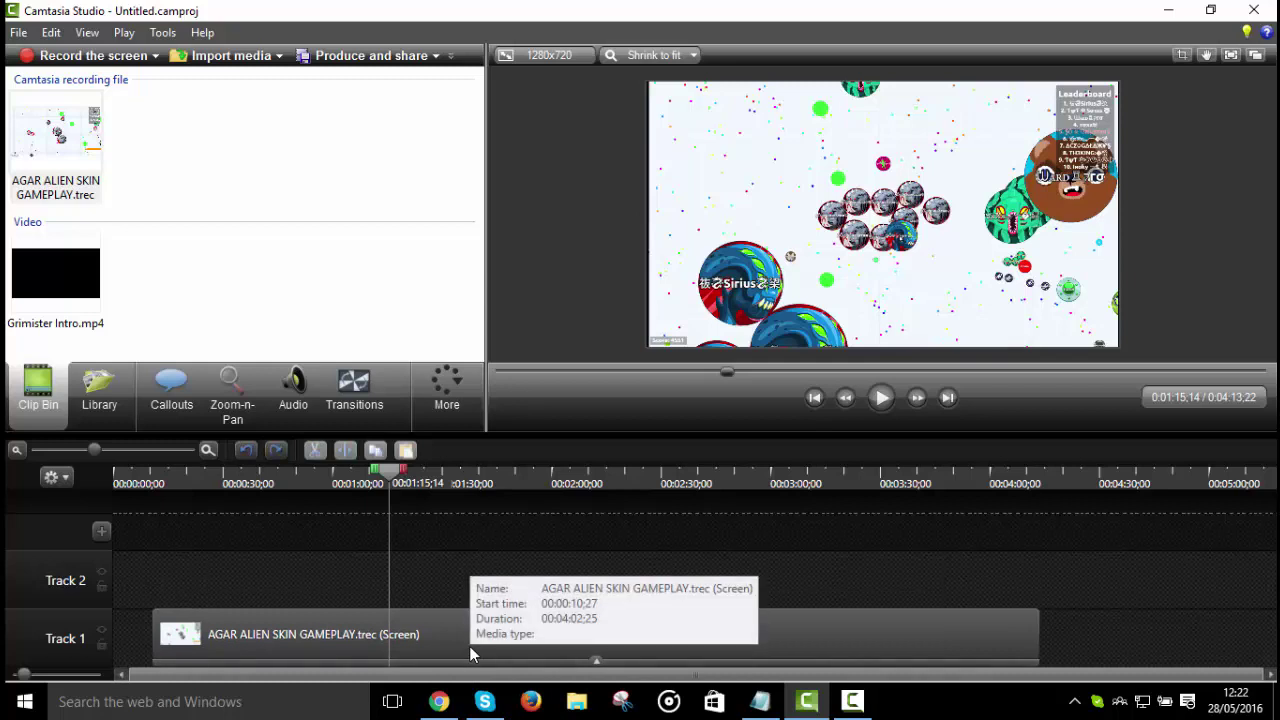
click(386, 624)
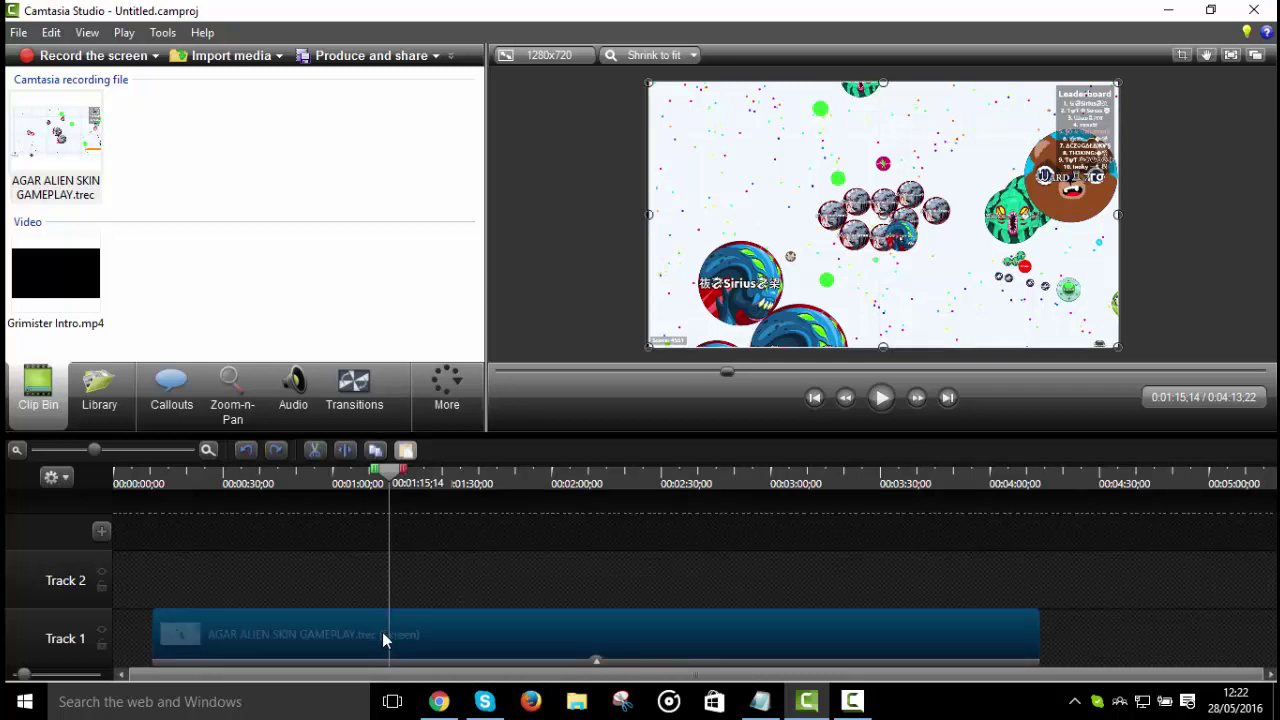
key(s)
key(ctrl+z)
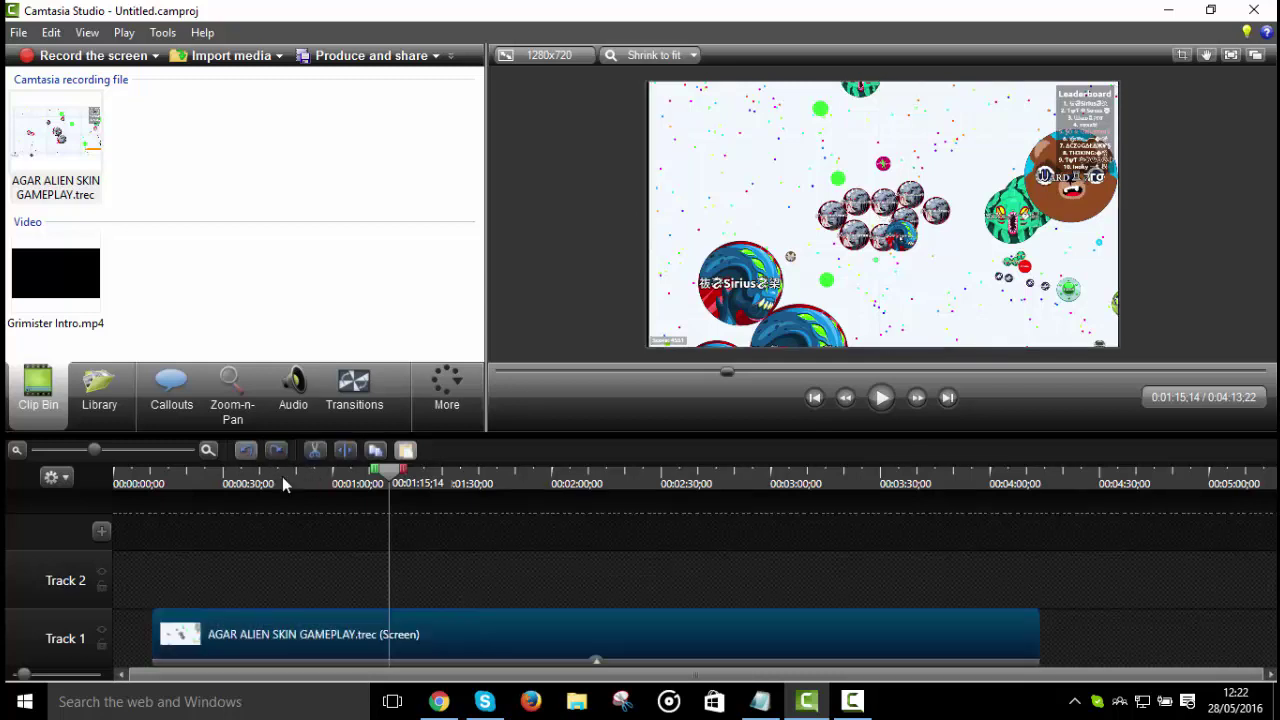
Step: Split the gameplay clip at 0:01:15;14 and play on to 0:01:20;07, where the unwanted section ends
click(347, 460)
click(876, 402)
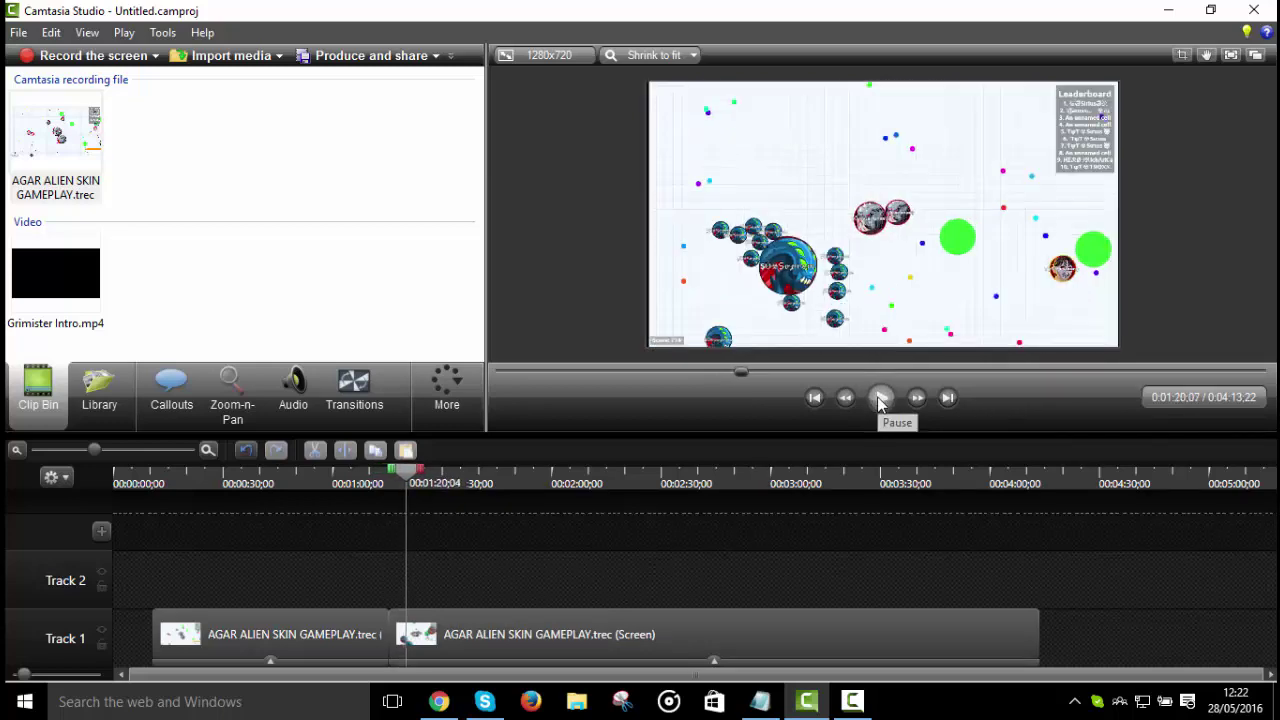
click(880, 398)
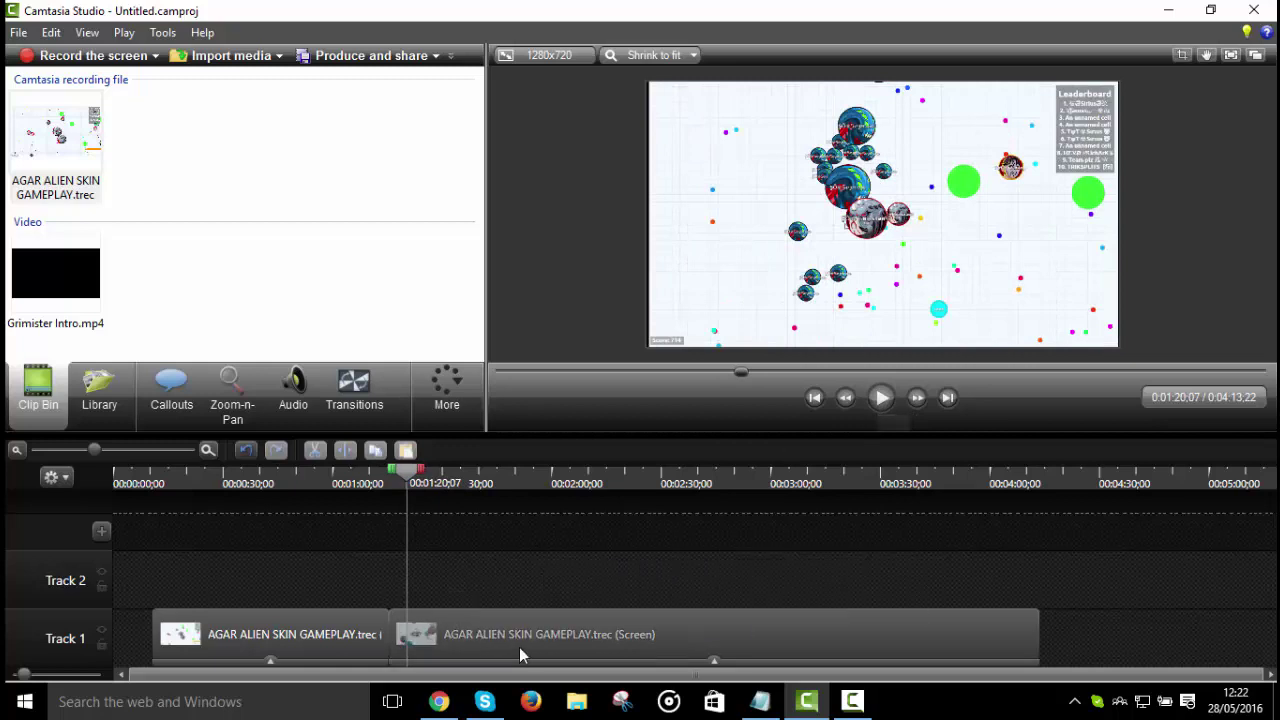
Step: Trim the start of the second gameplay clip to the playhead and close the gap to the first clip
click(482, 640)
drag(482, 636, 397, 640)
right_click(398, 630)
click(406, 616)
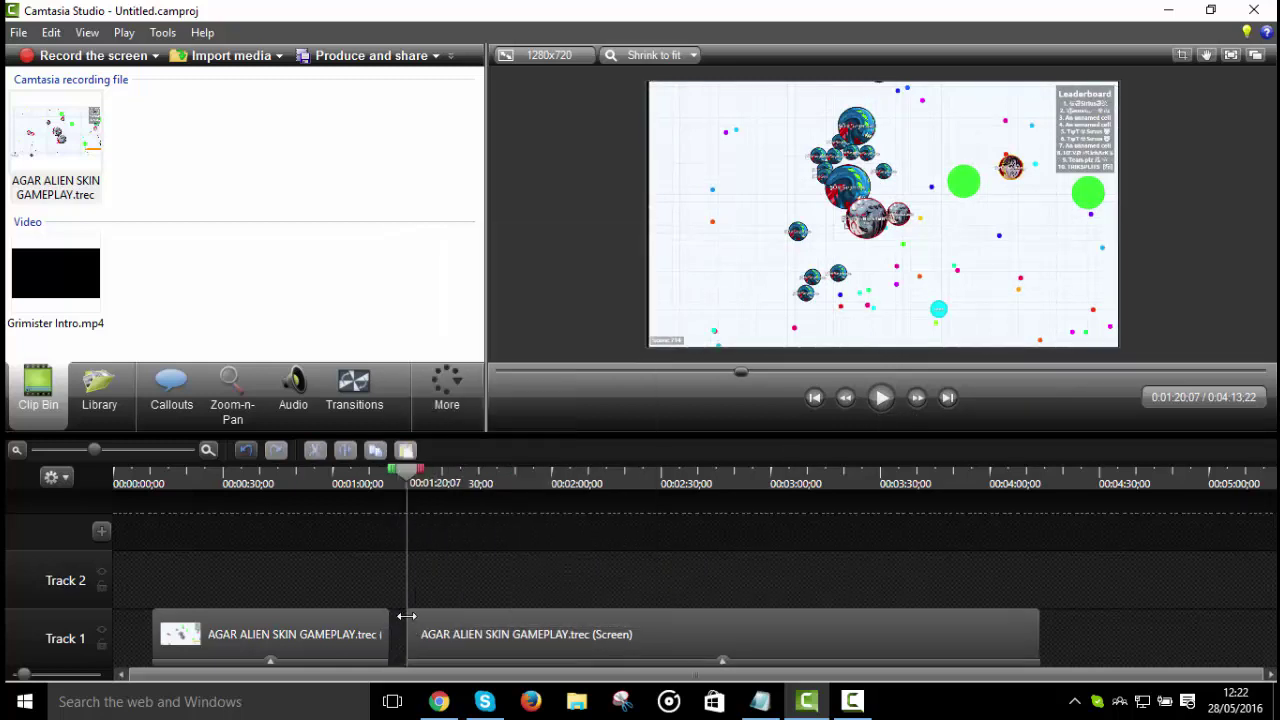
click(426, 636)
Step: Add a Ripple transition between the two gameplay clips on Track 1
click(360, 400)
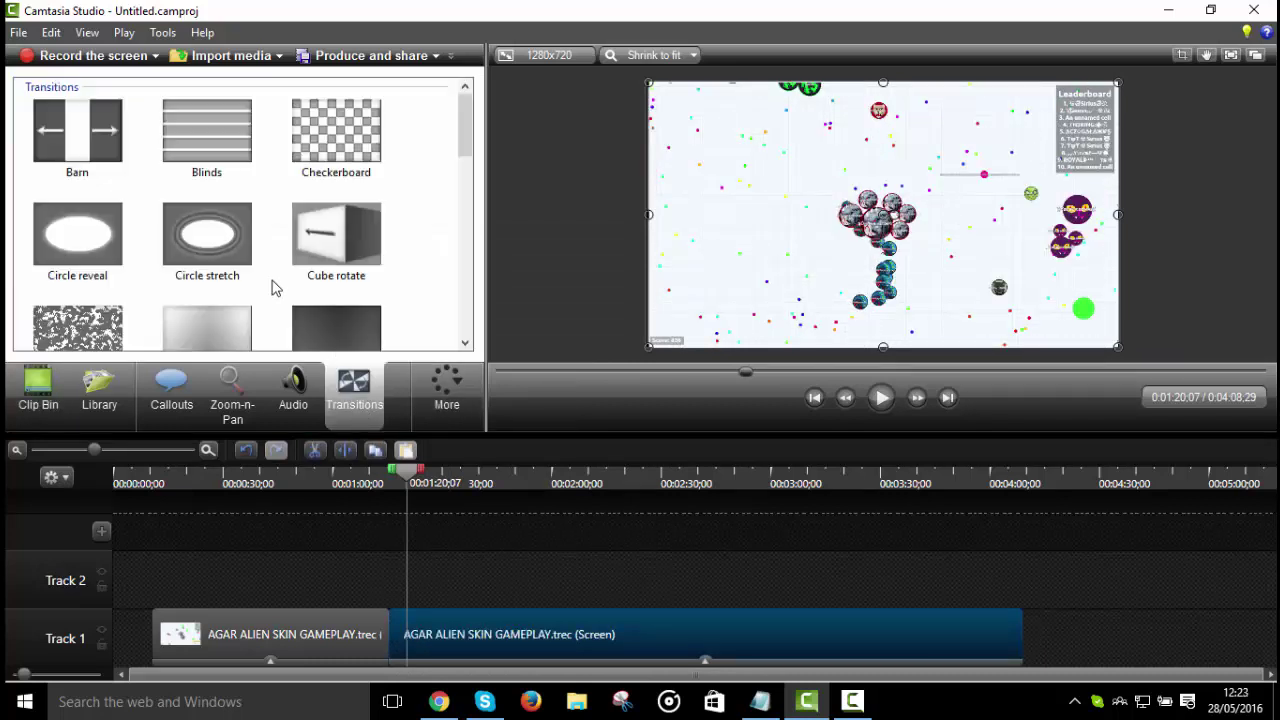
scroll(283, 222, down, 6)
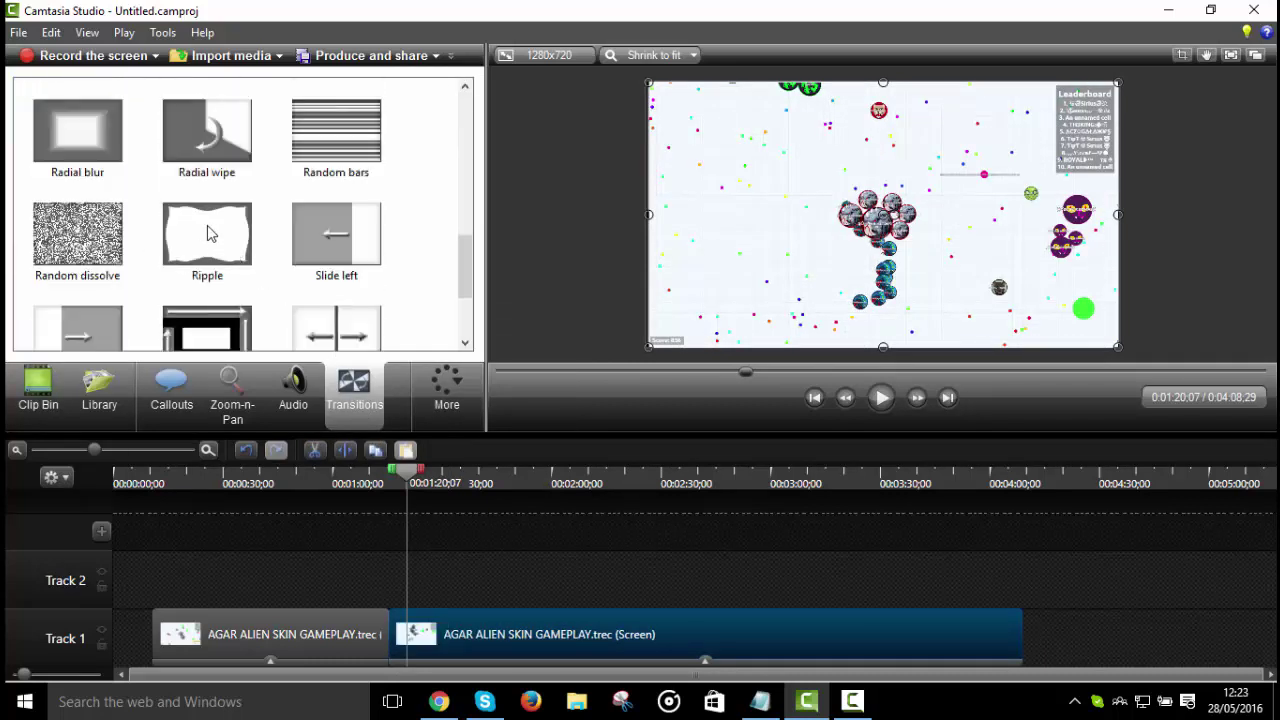
drag(210, 234, 392, 630)
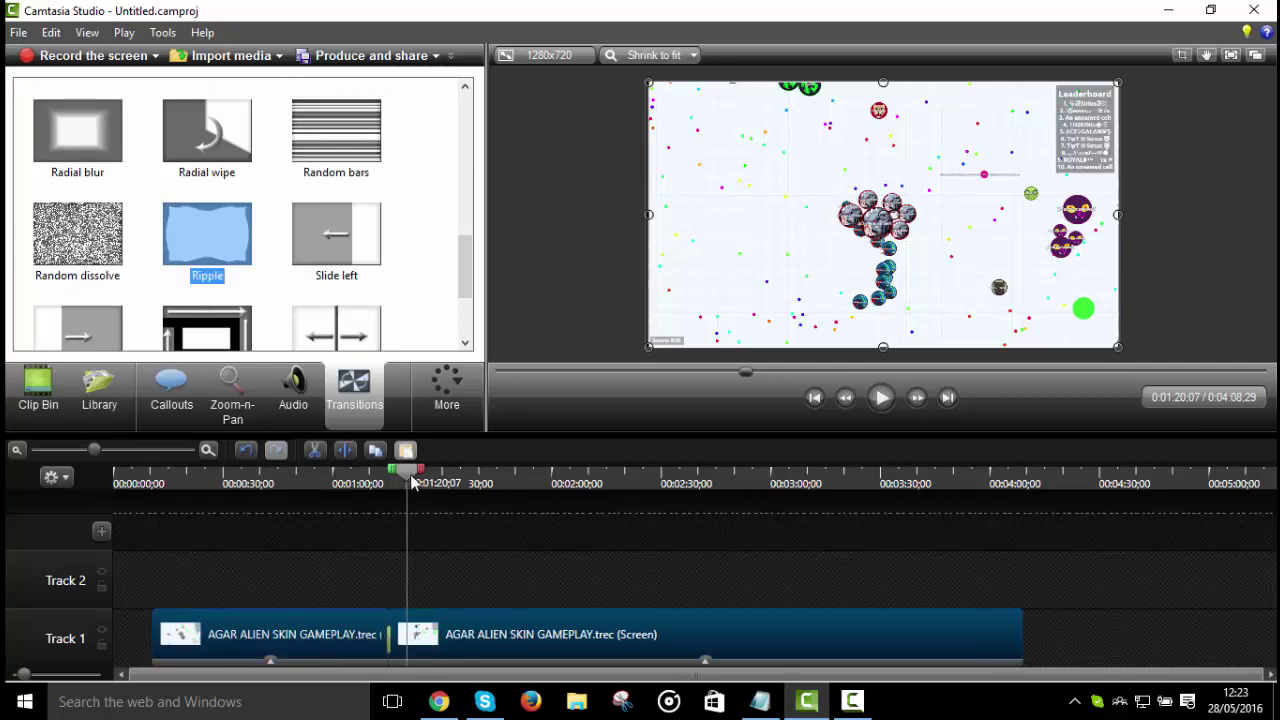
Step: Play back the cut between the two gameplay clips to check the Ripple transition
drag(413, 482, 373, 484)
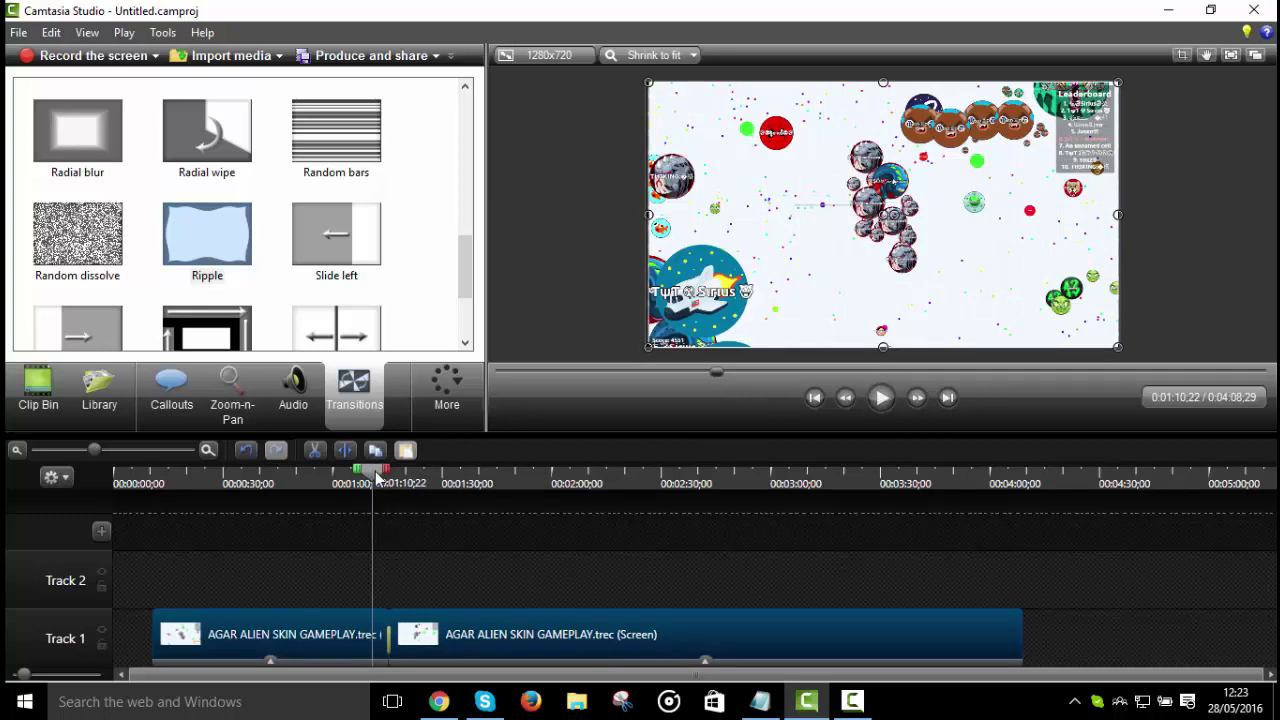
drag(377, 478, 388, 480)
click(884, 400)
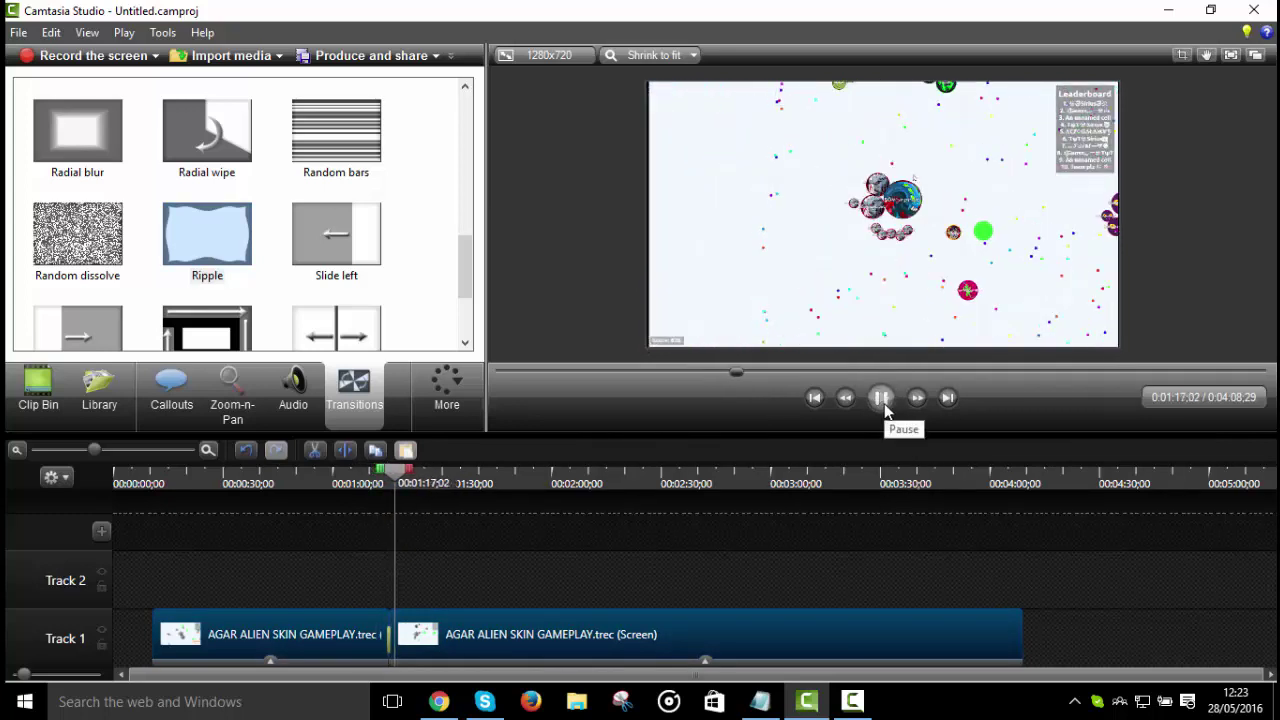
click(884, 400)
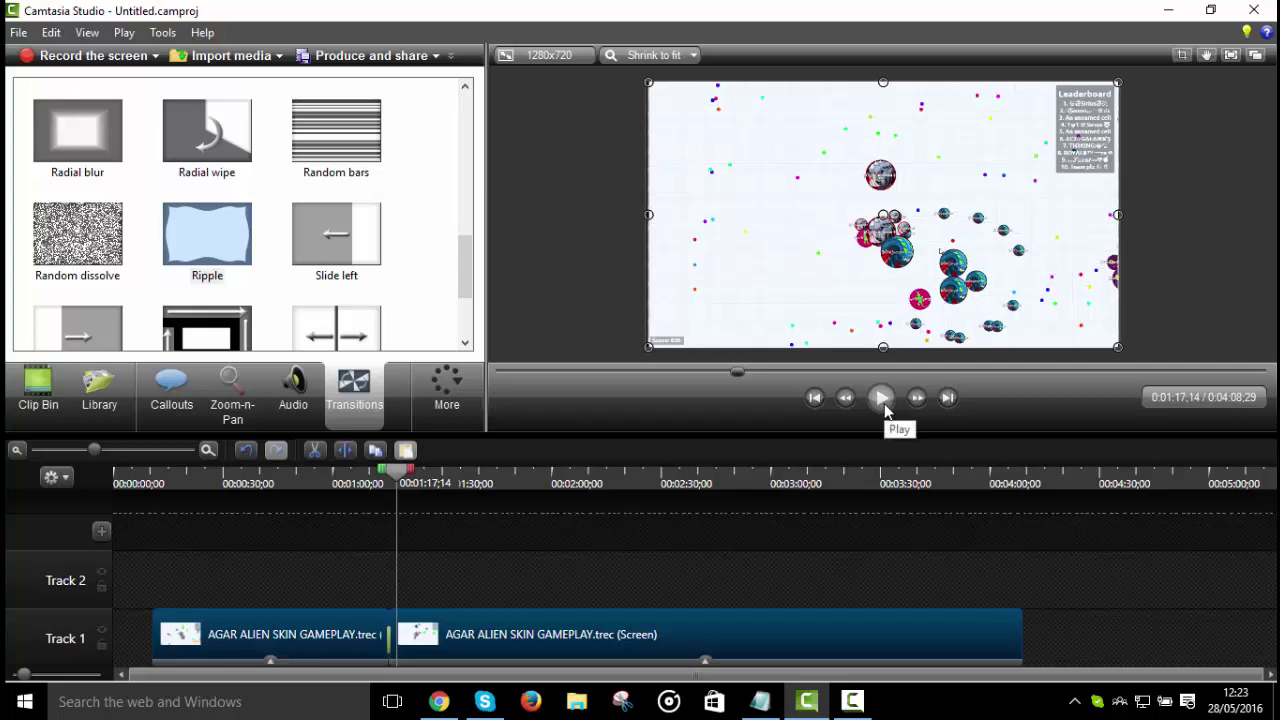
click(882, 398)
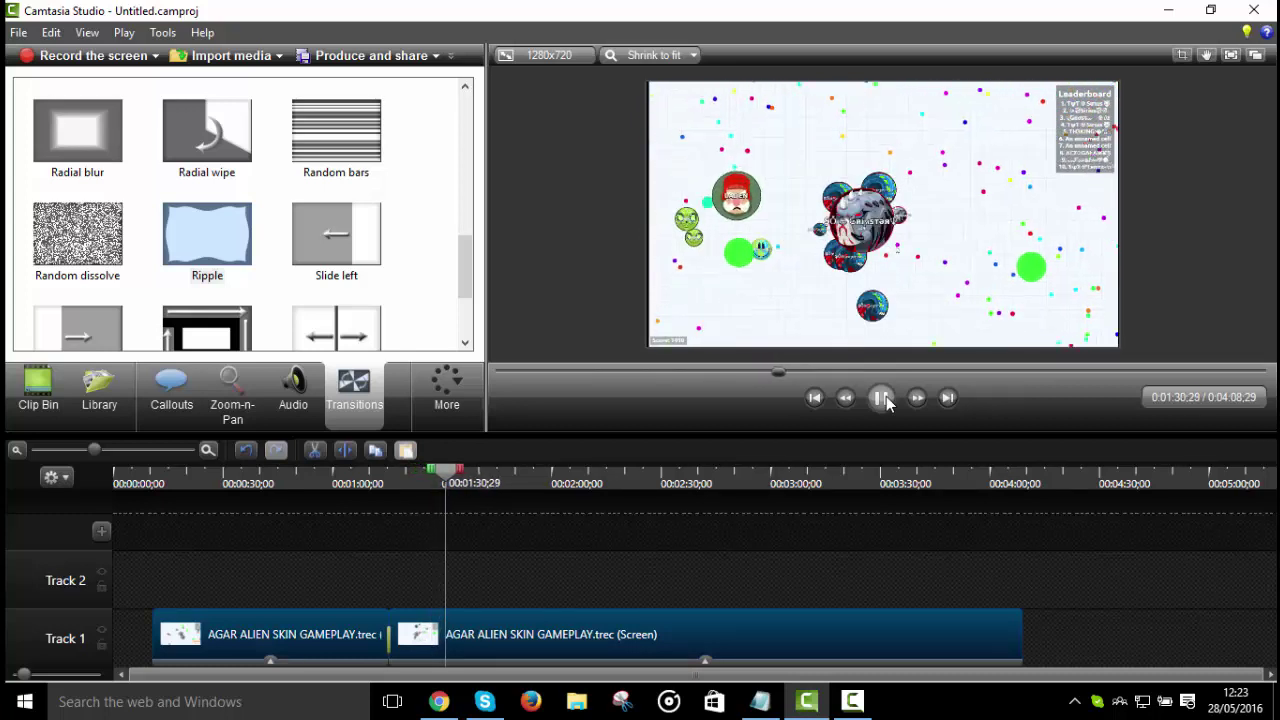
Step: Import "Klave - Realer Than Love (feat Francis) Goblin Promotion.mp3" from the OneDrive Music folder "need to use" and place it on Track 2 above the gameplay's start
click(886, 401)
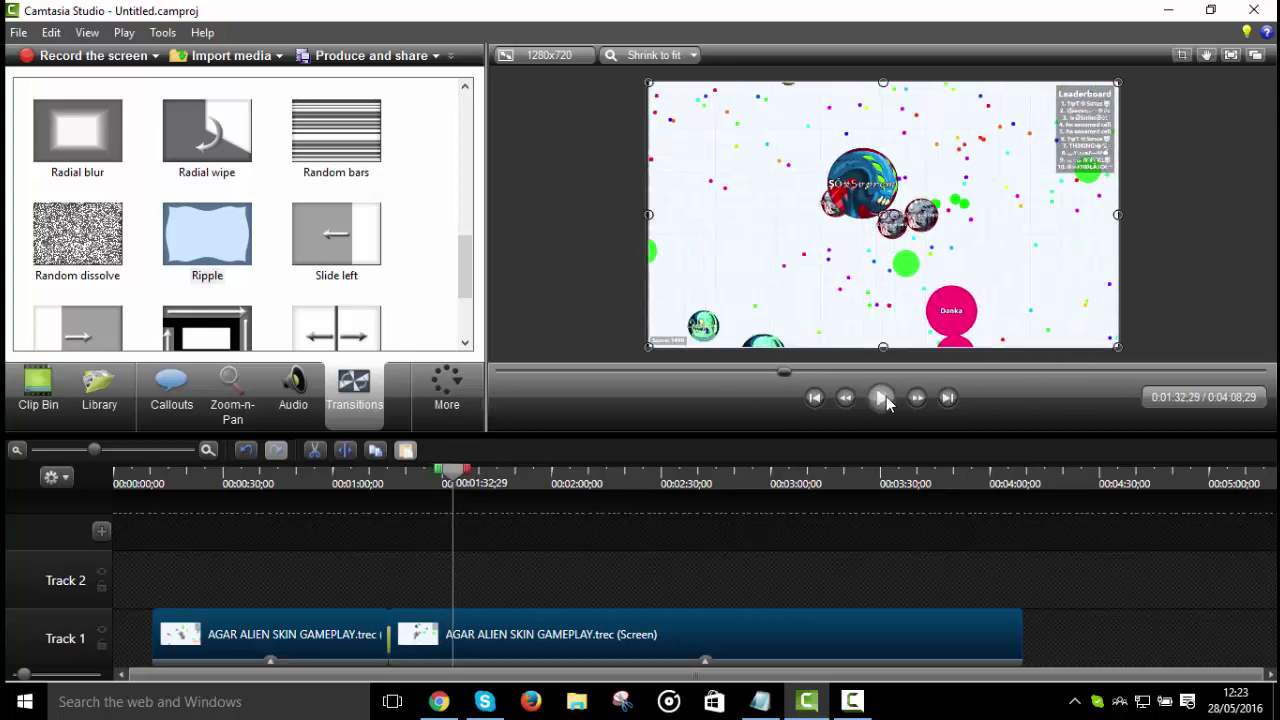
click(224, 55)
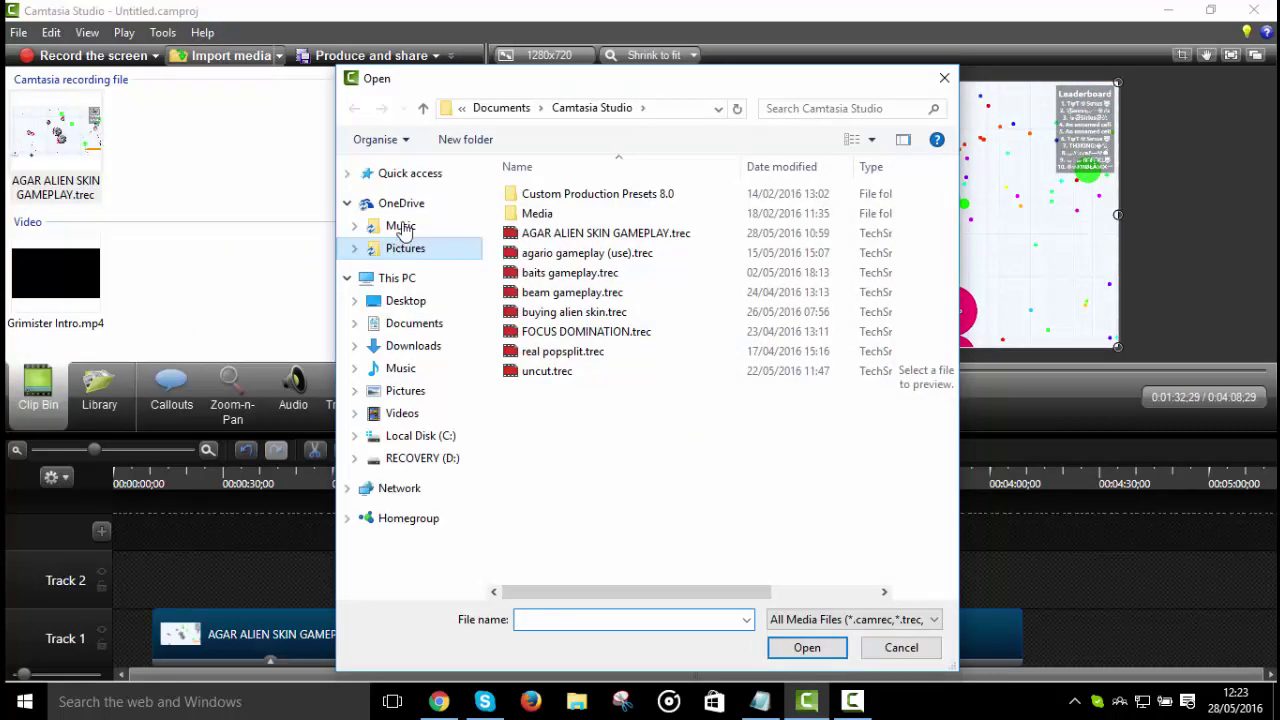
click(401, 226)
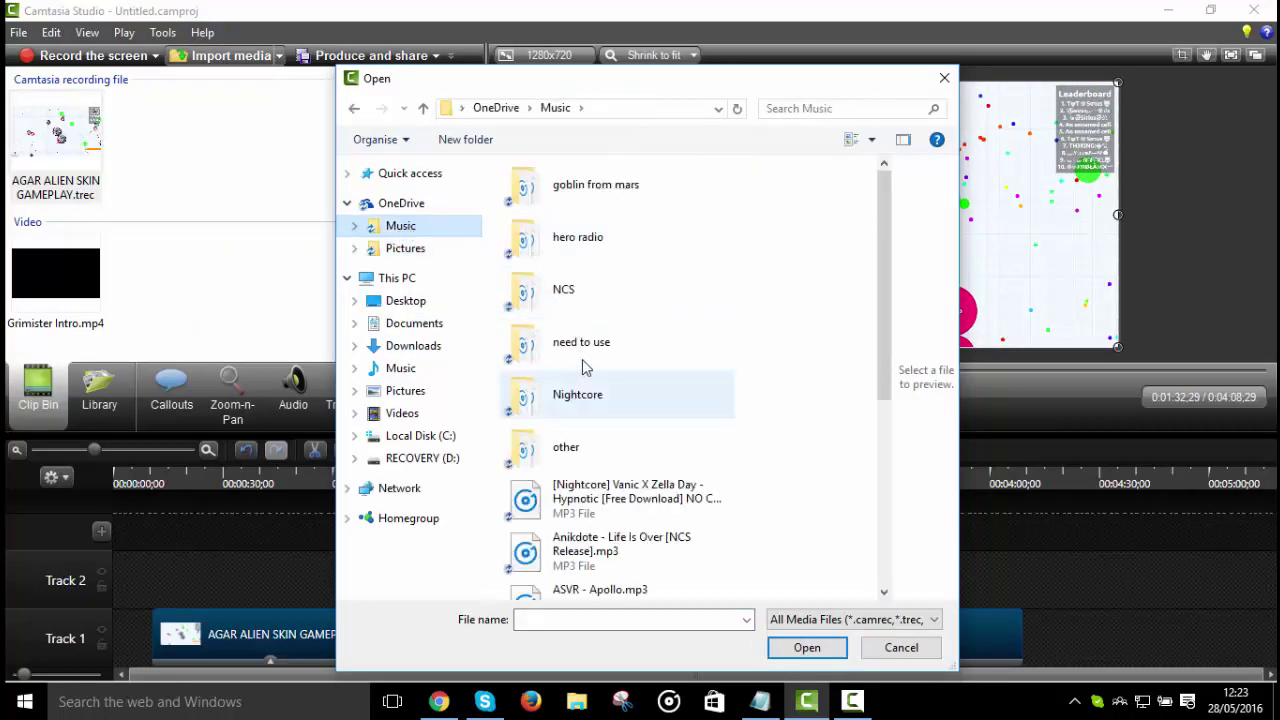
double_click(530, 338)
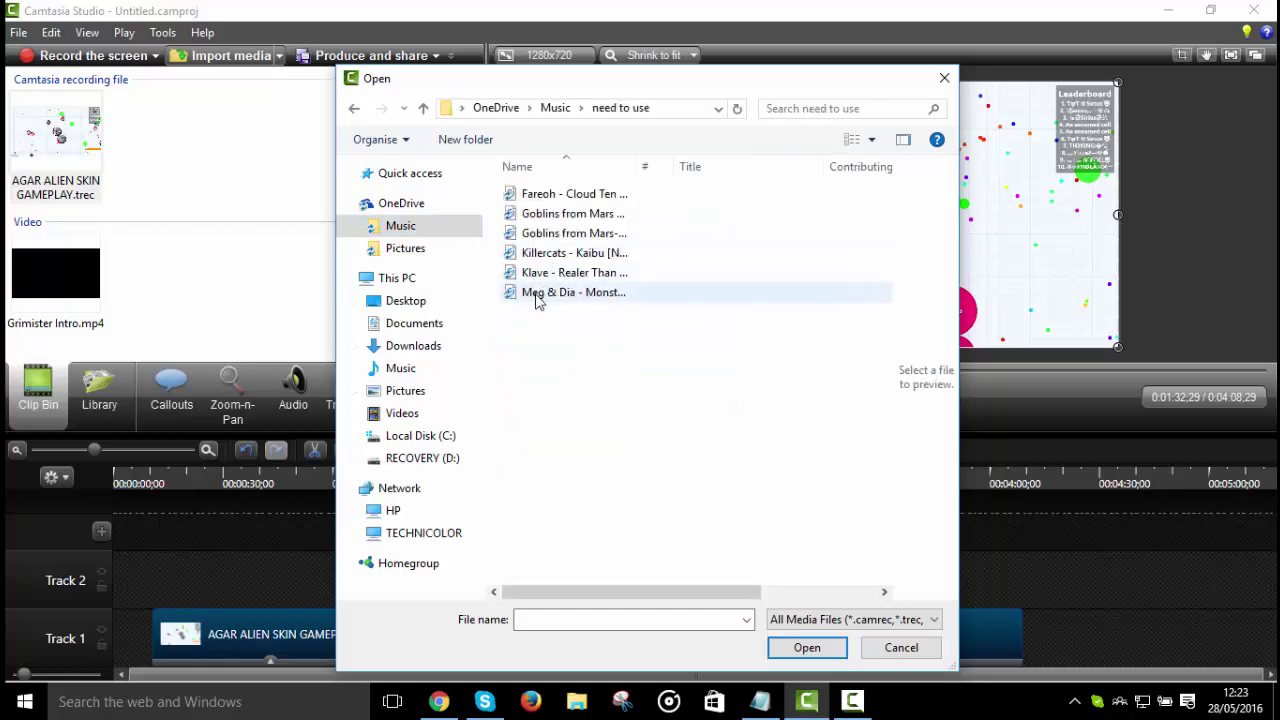
double_click(556, 278)
drag(55, 275, 205, 580)
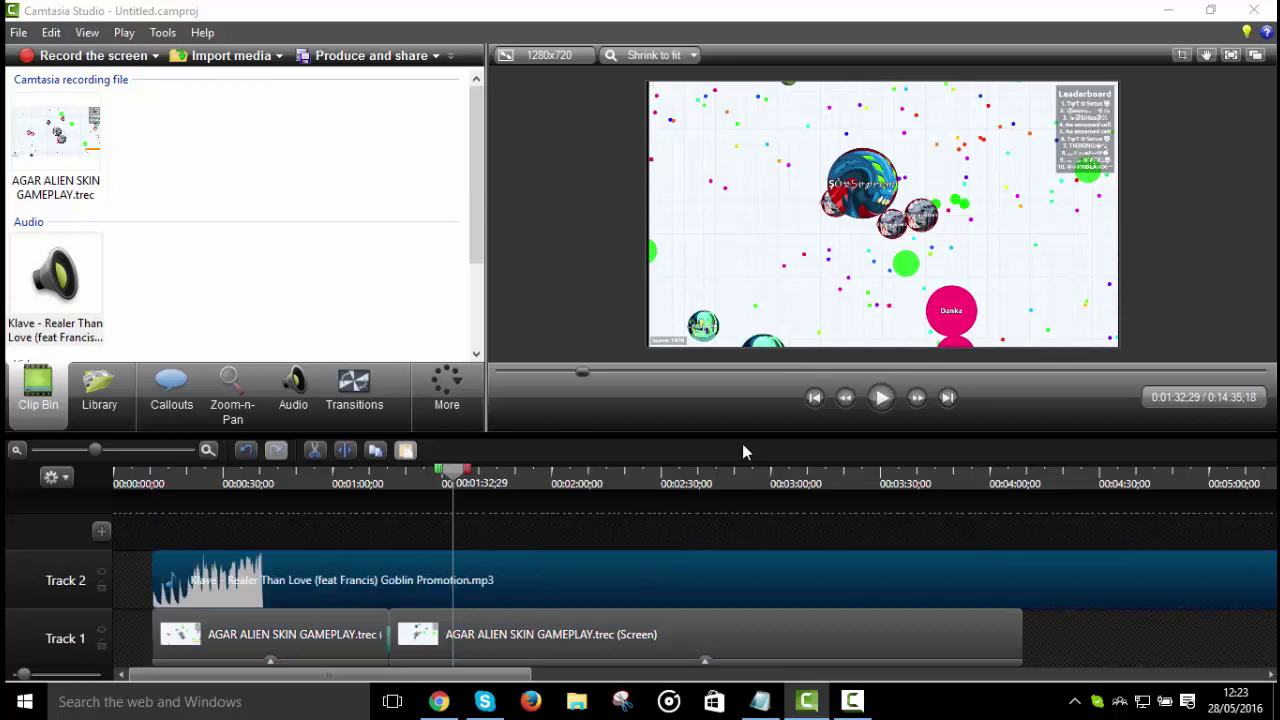
Step: Play the gameplay with the music on to 0:01:48;26 to look for a place to cut
click(882, 398)
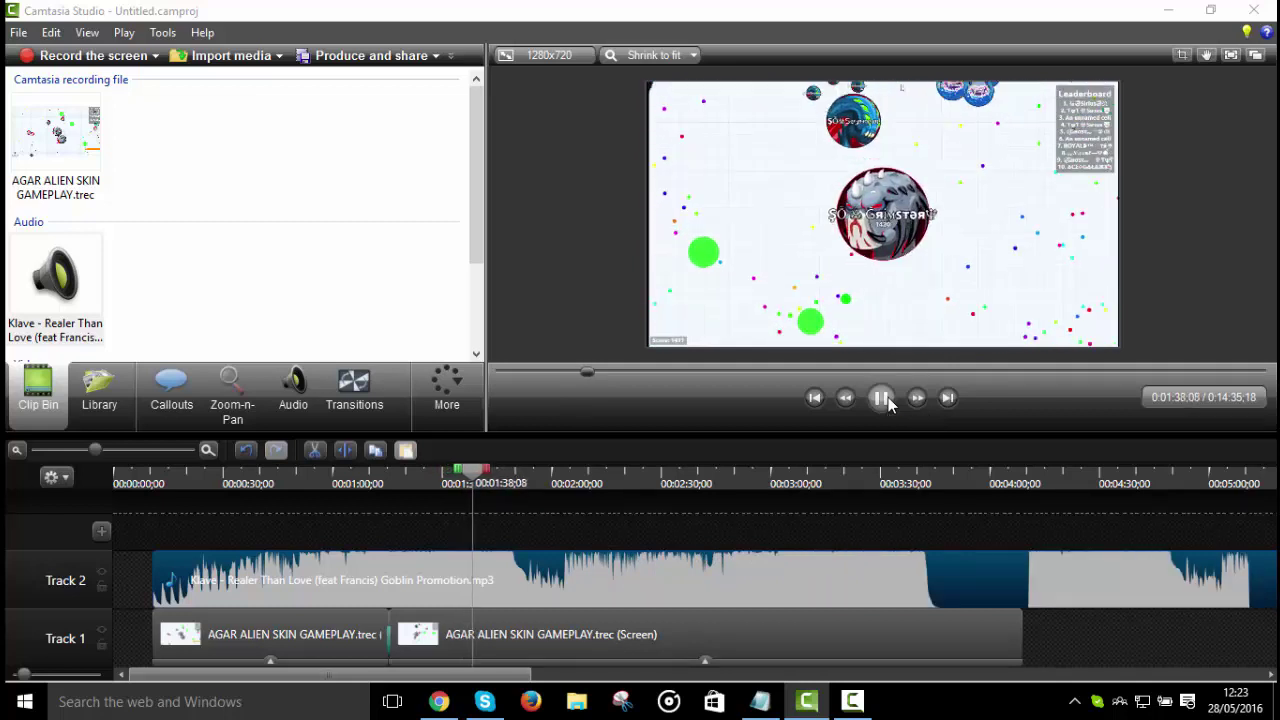
click(886, 401)
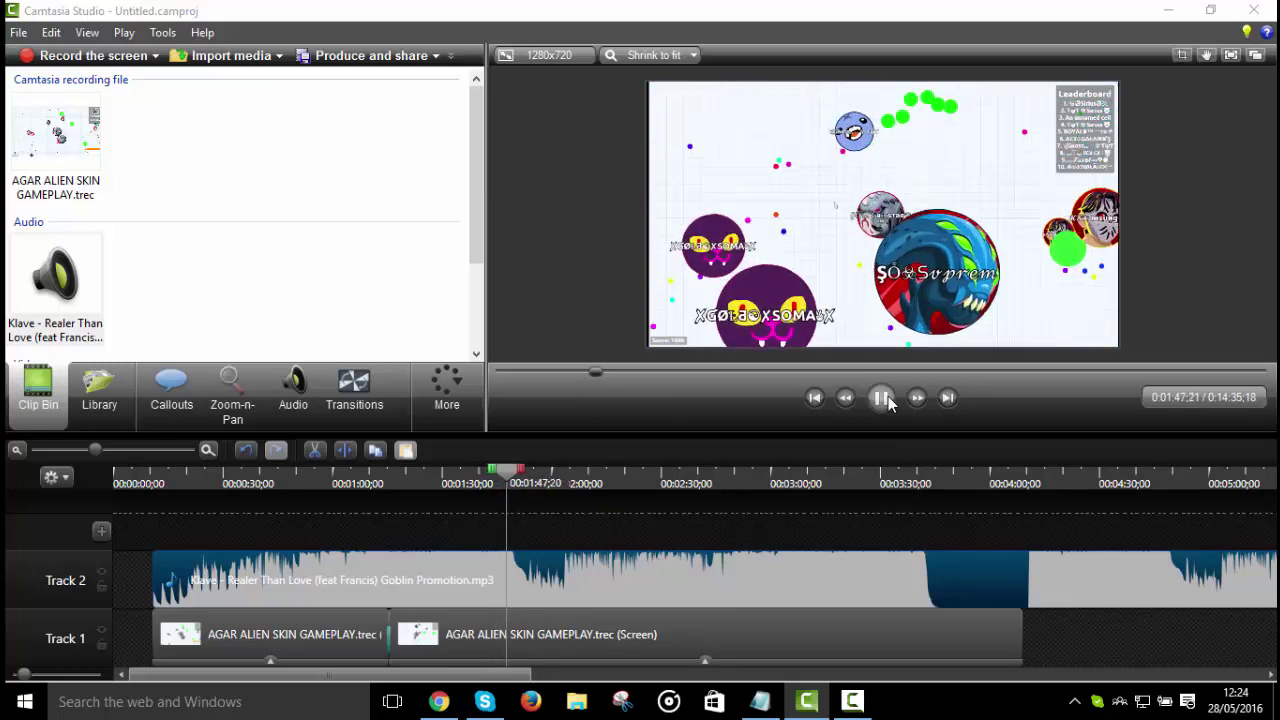
click(884, 398)
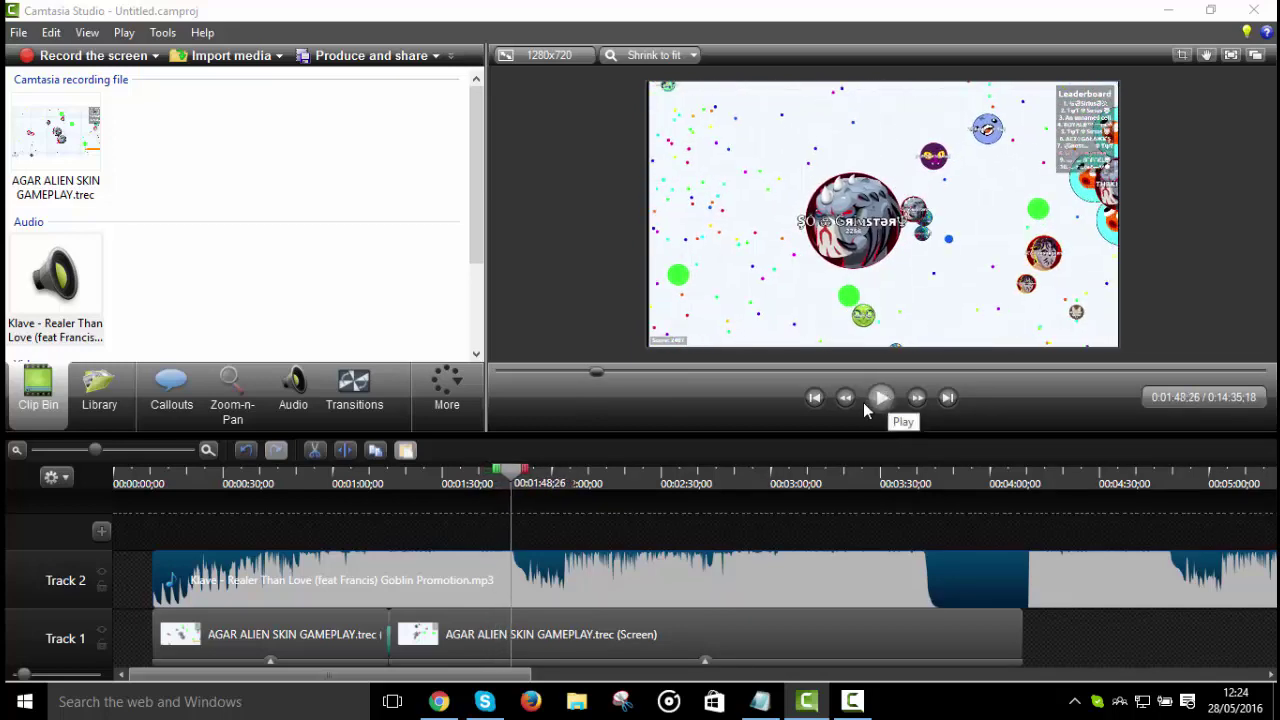
Step: Step back through the frames to 0:01:47;12 to examine the moment where the scene changes
click(846, 397)
click(846, 397)
click(846, 397)
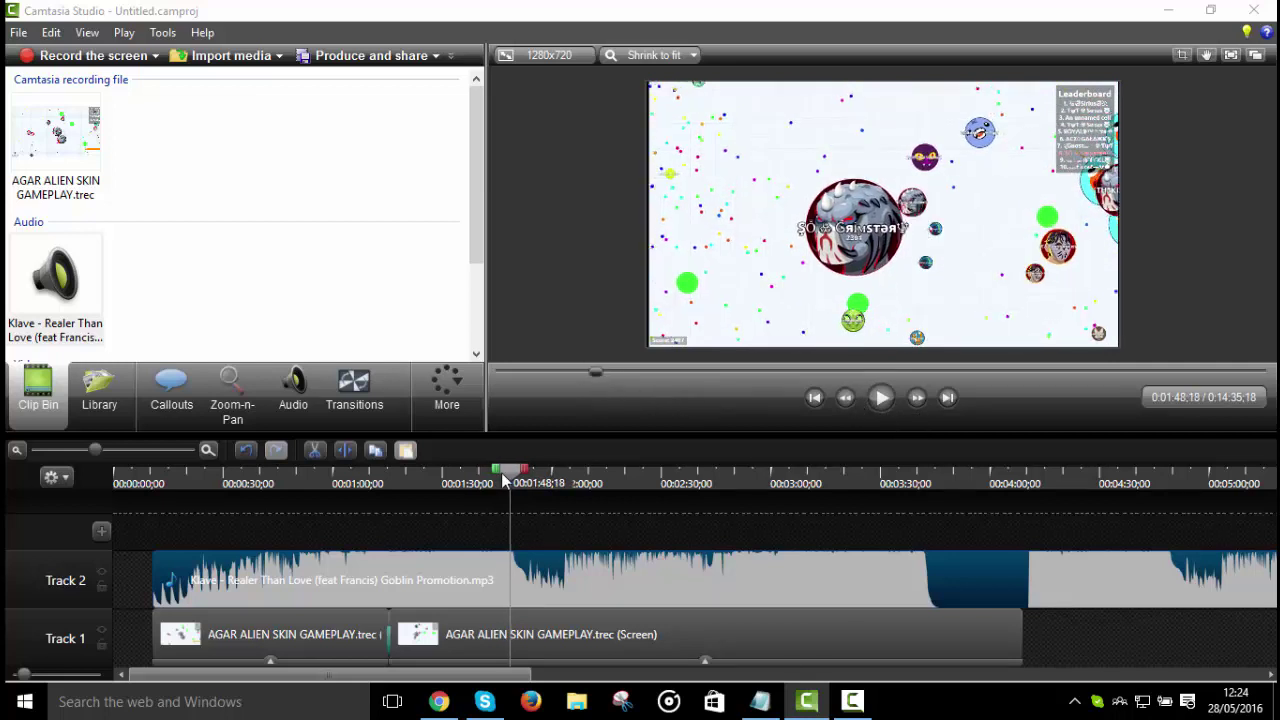
mouse_move(510, 478)
mouse_down()
mouse_move(495, 478)
mouse_move(510, 485)
mouse_up()
click(846, 398)
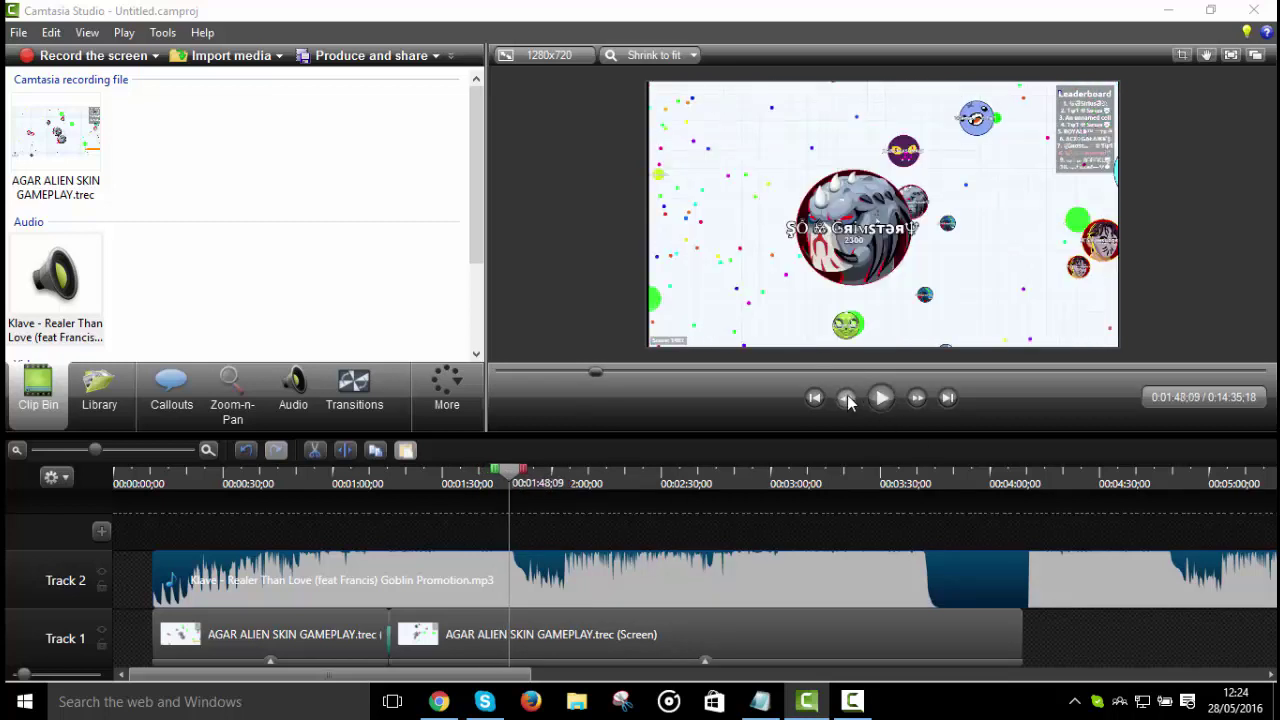
click(846, 398)
click(846, 398)
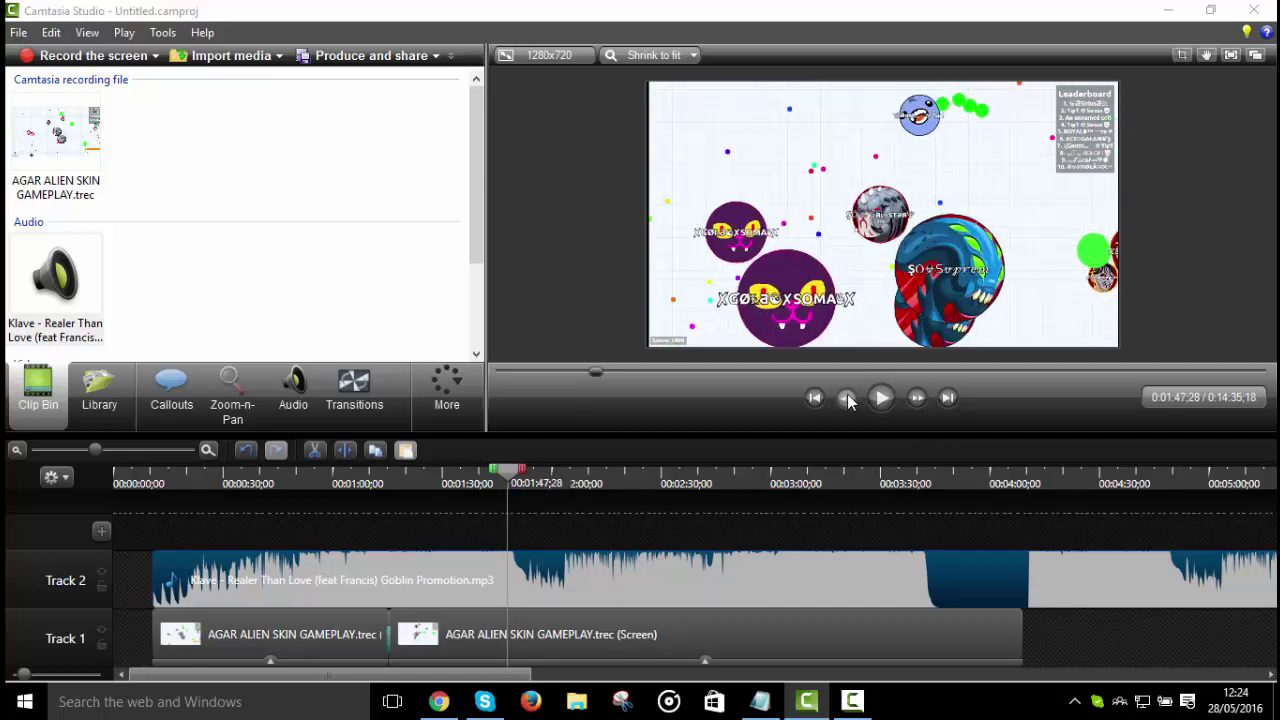
click(846, 398)
click(846, 398)
click(846, 398)
click(846, 398)
click(846, 398)
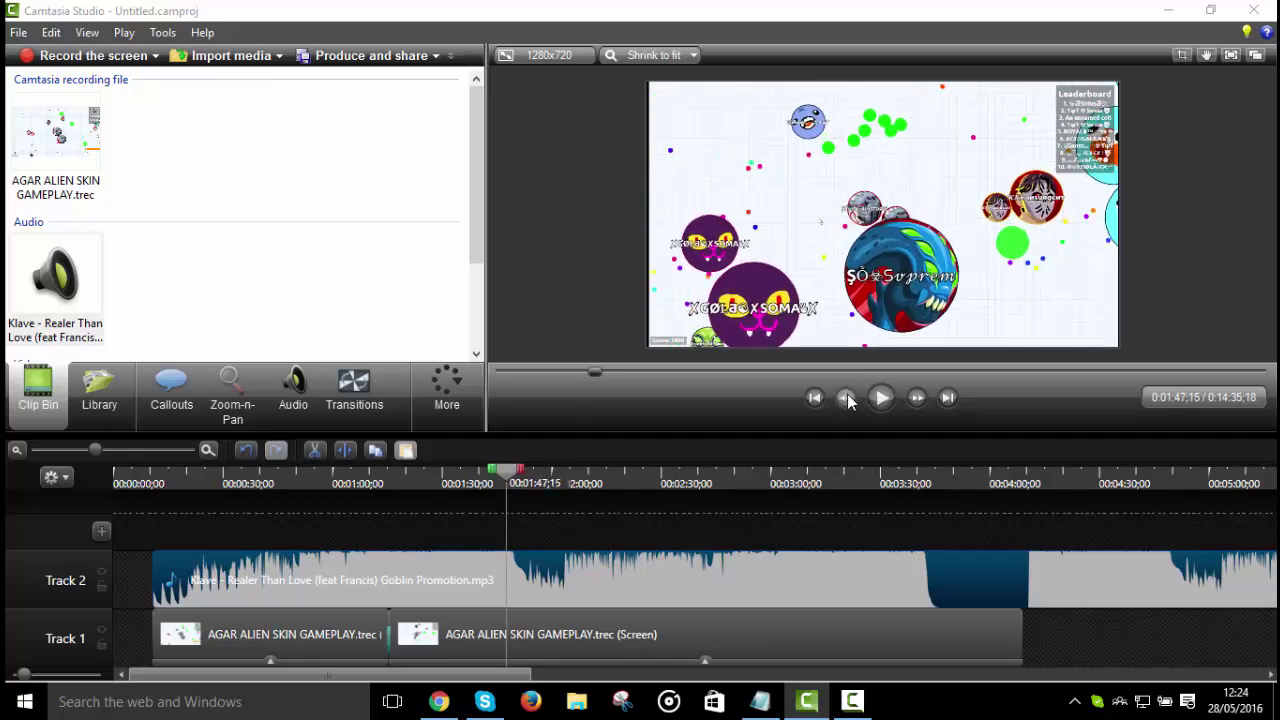
click(846, 398)
click(846, 398)
click(846, 398)
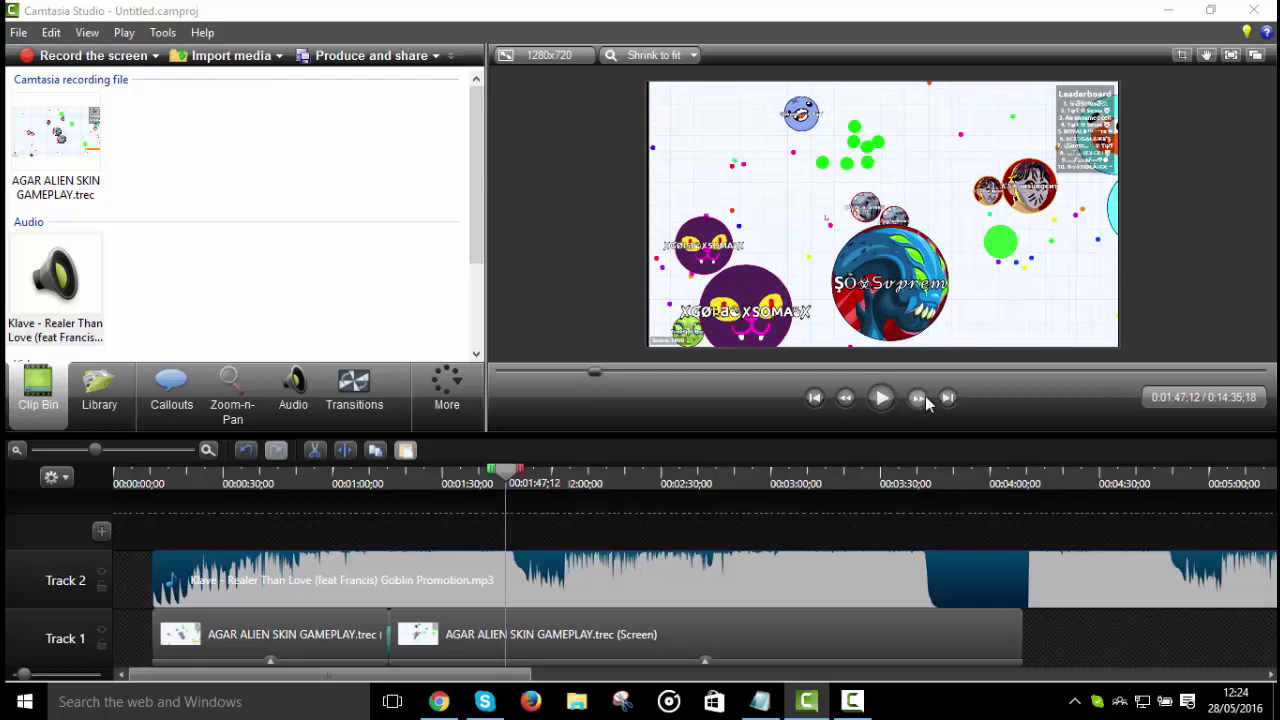
Step: Step forward to 0:01:48;09 and split the second gameplay clip on Track 1 there
click(926, 400)
click(926, 400)
click(926, 400)
click(926, 400)
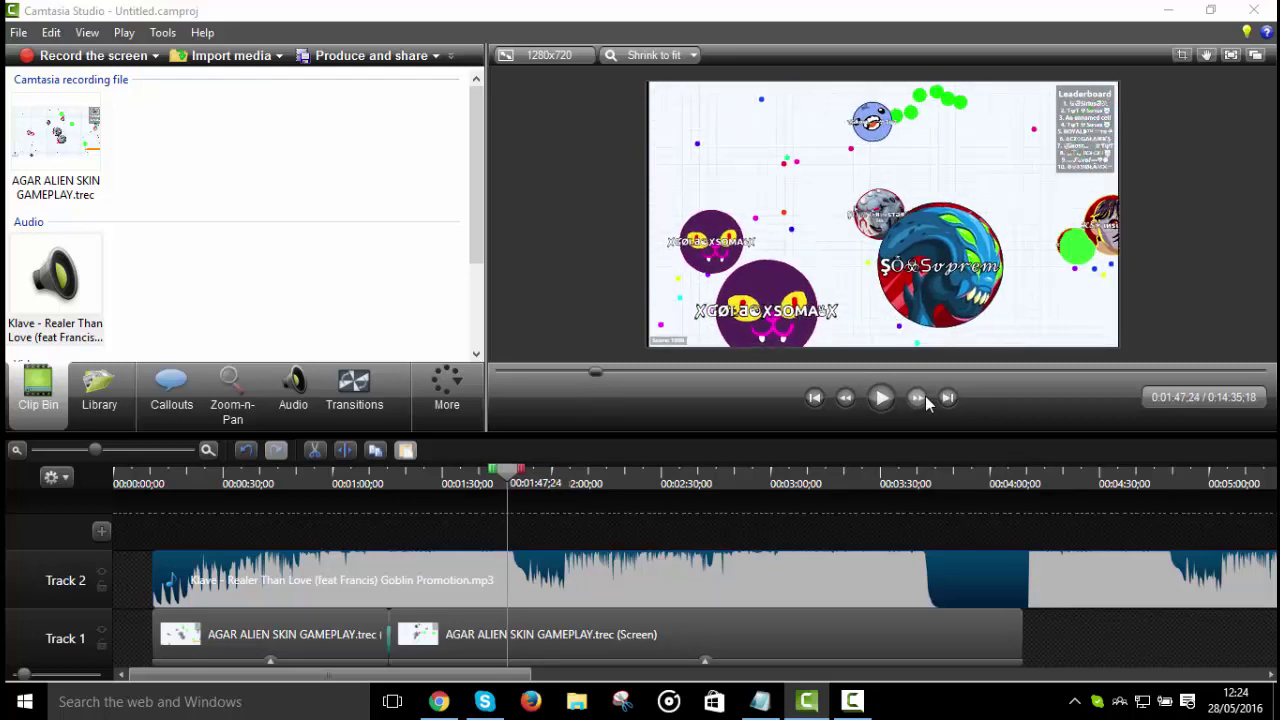
click(926, 400)
click(926, 400)
click(926, 400)
click(926, 400)
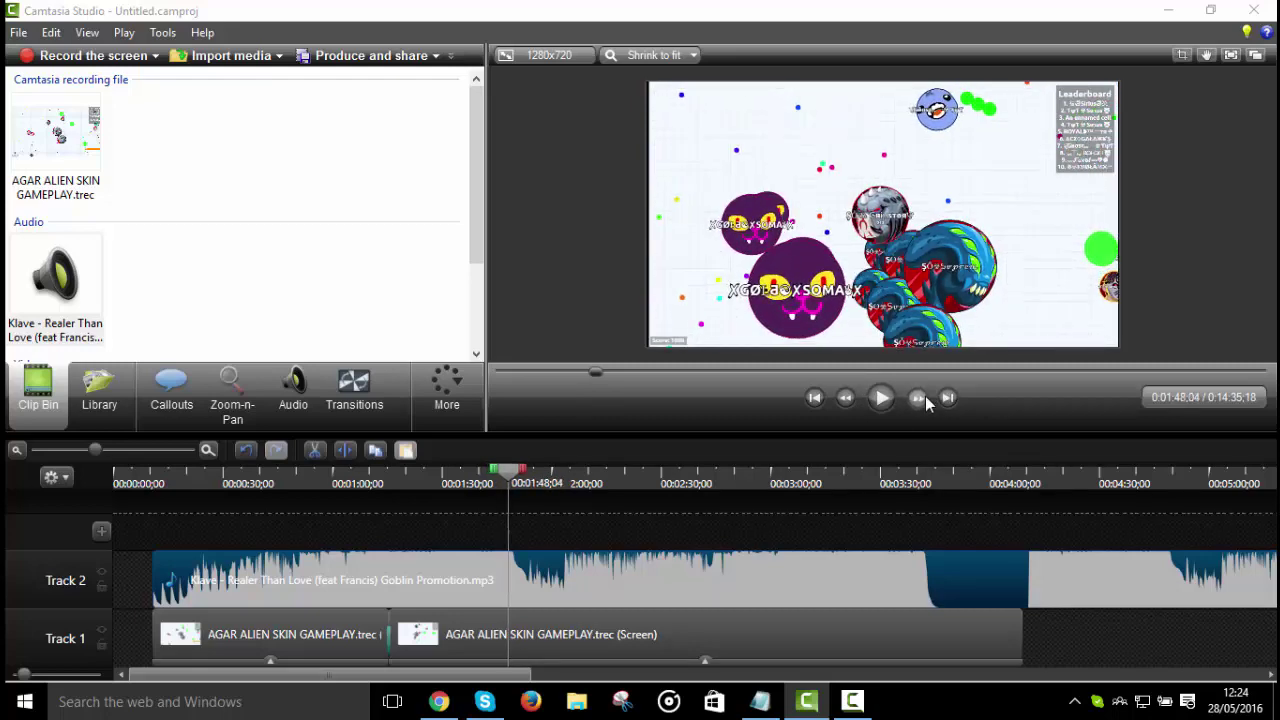
click(926, 400)
click(926, 400)
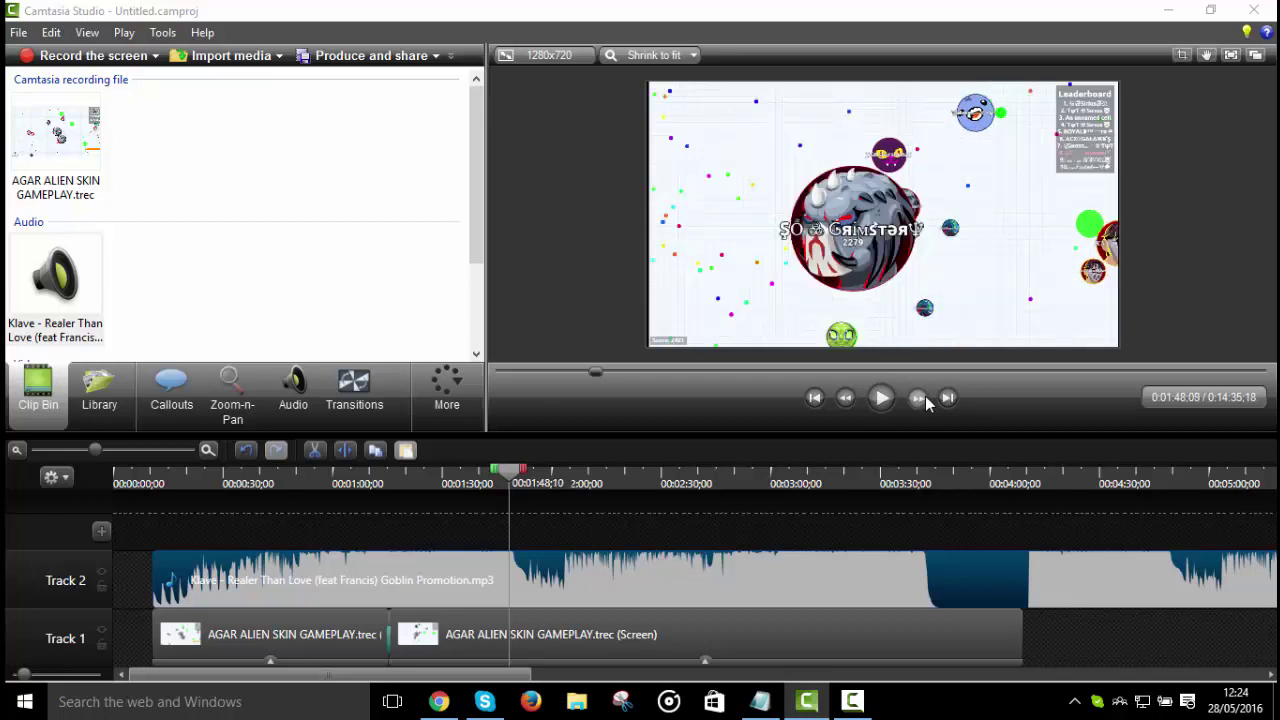
click(918, 400)
click(848, 399)
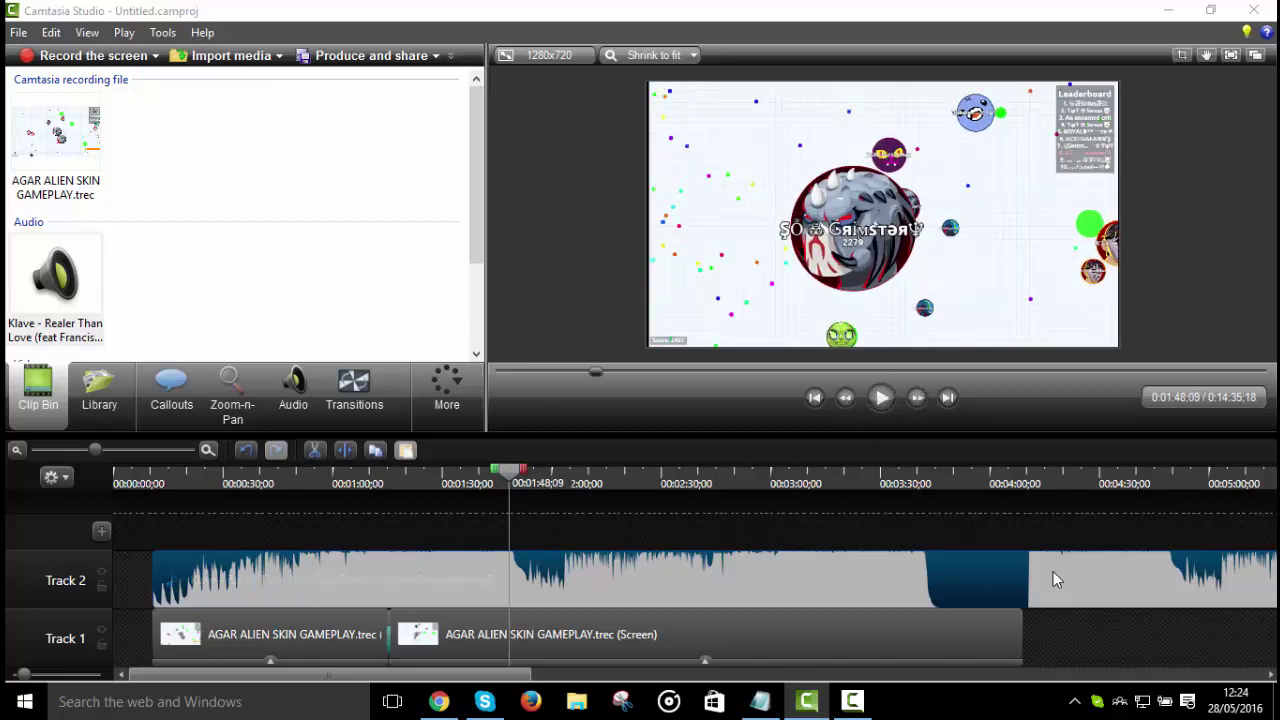
click(566, 637)
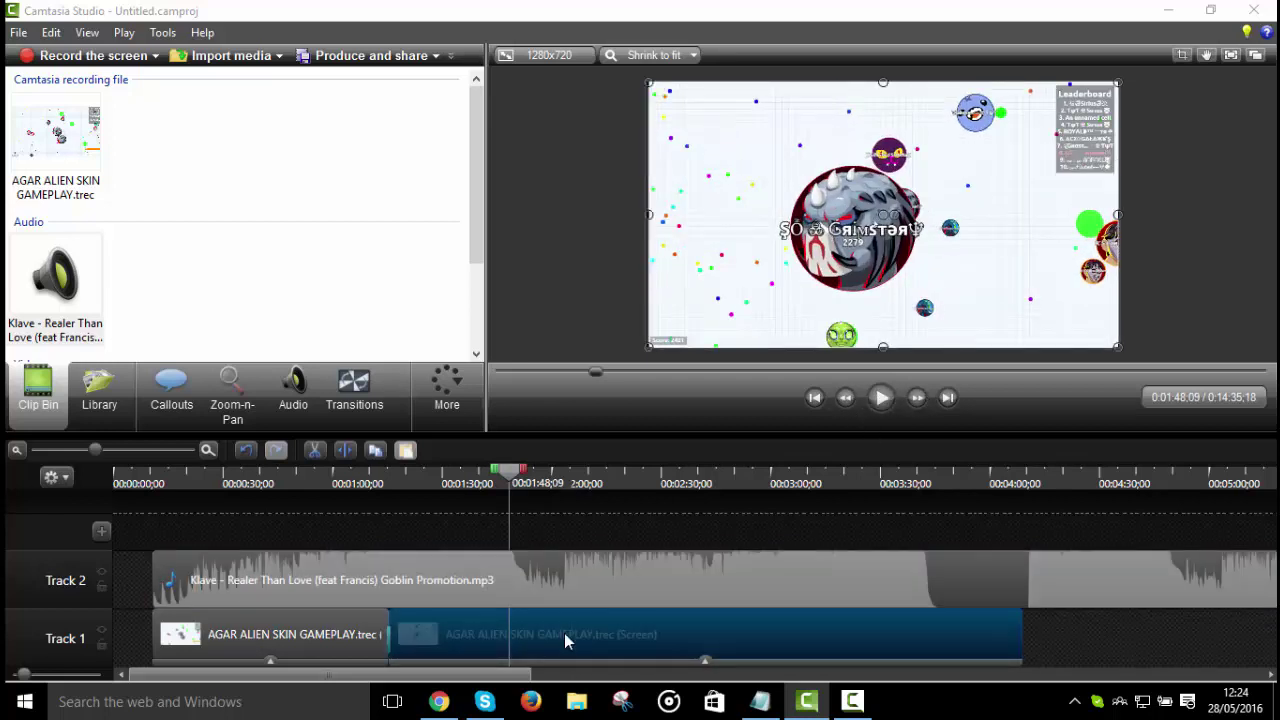
key(s)
drag(571, 637, 516, 632)
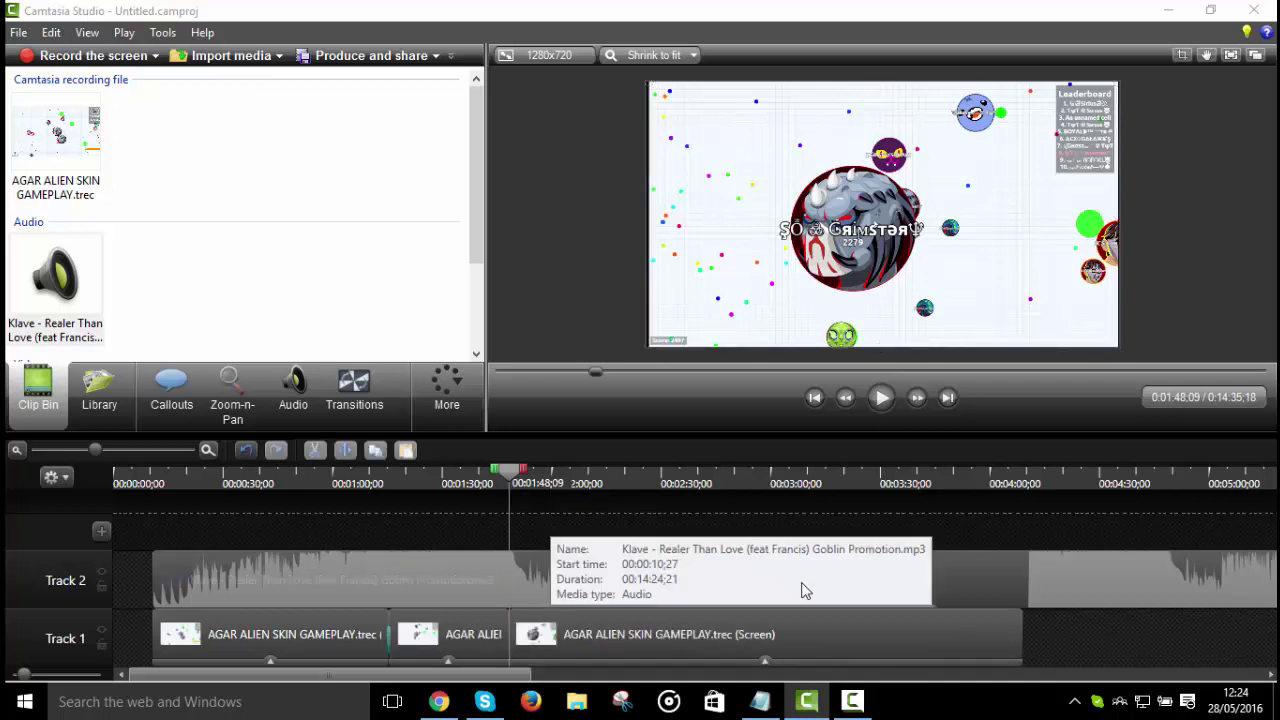
Step: Move the music clip on Track 2 to the start of the timeline and sample the song at several points up to 0:02:35;11
drag(805, 590, 688, 583)
click(770, 485)
click(722, 485)
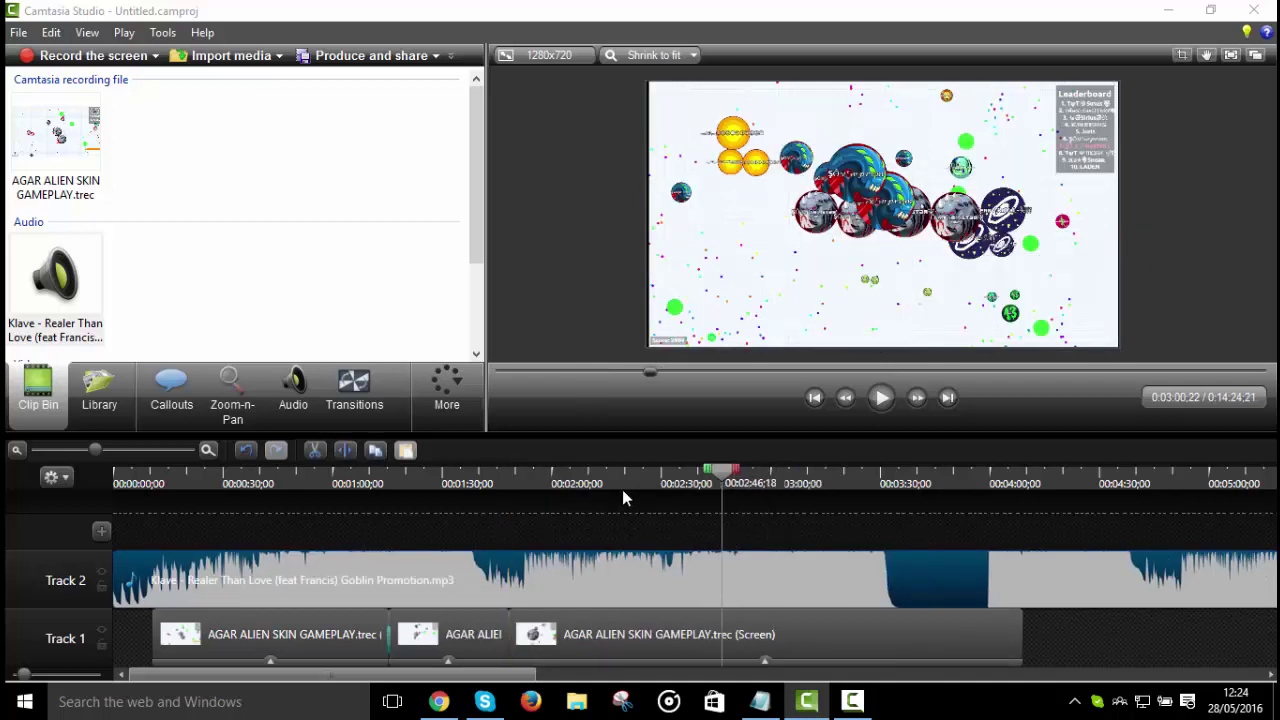
click(577, 485)
click(881, 397)
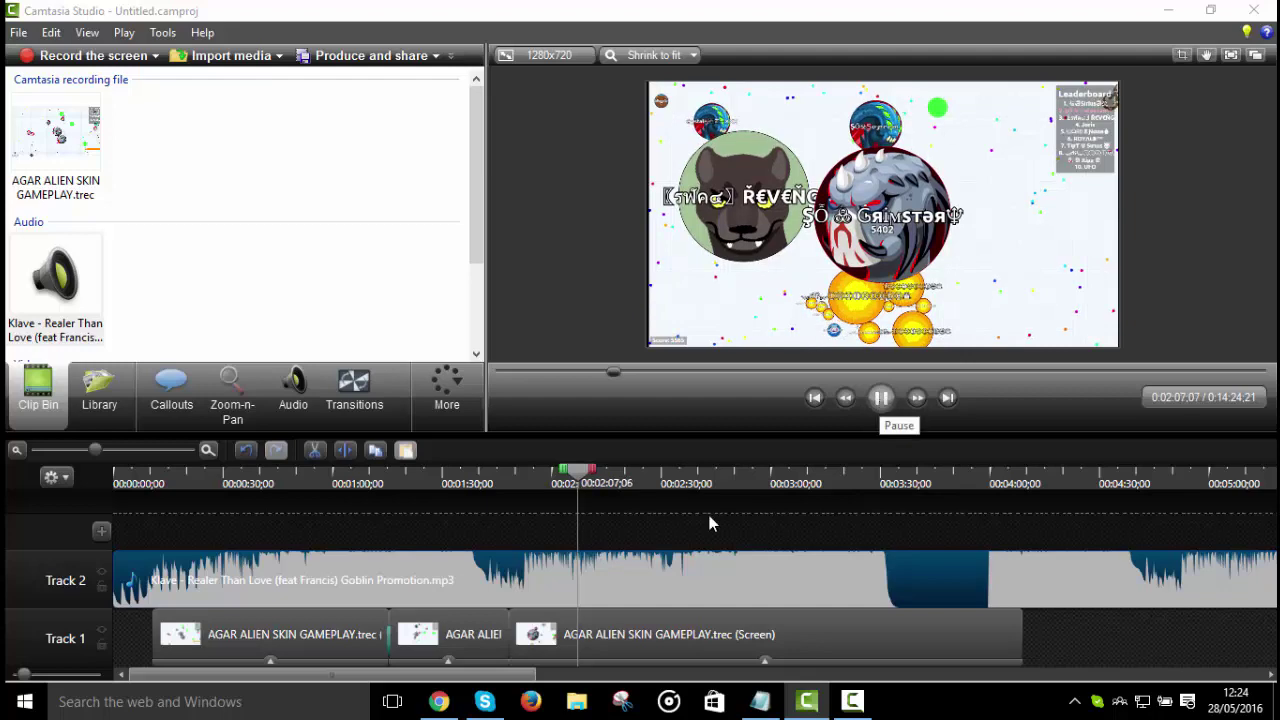
click(676, 482)
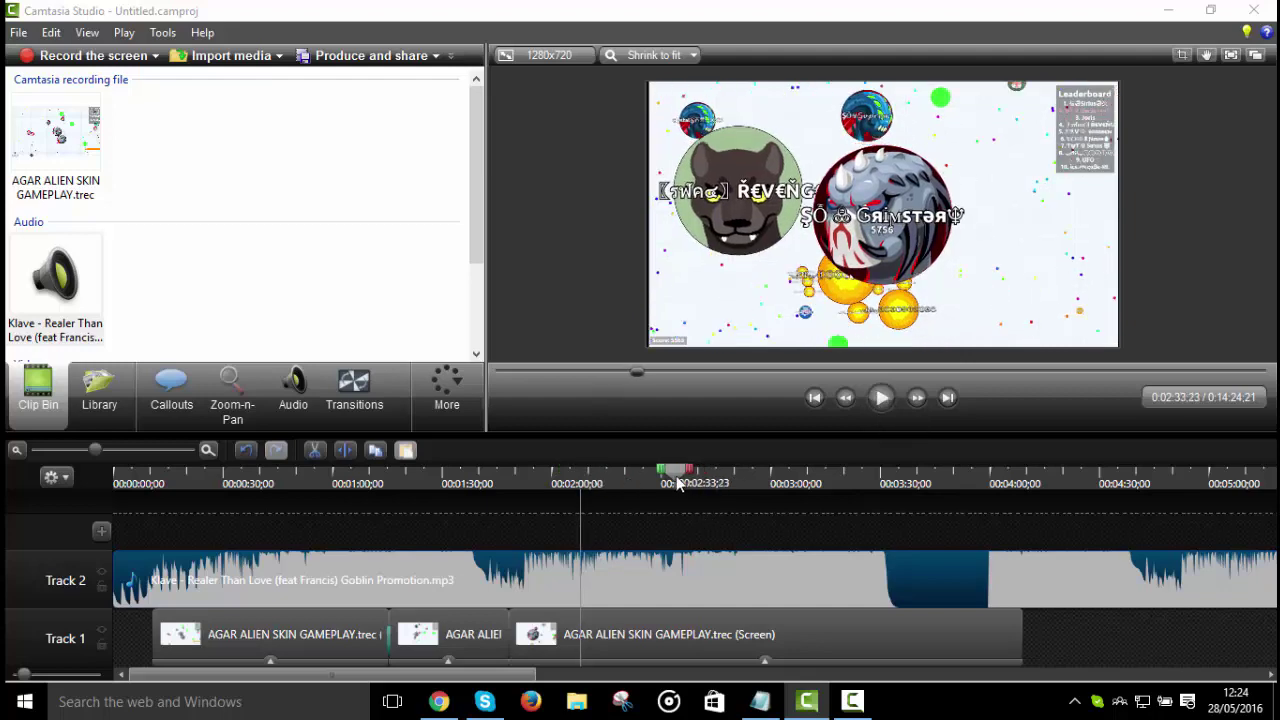
click(874, 400)
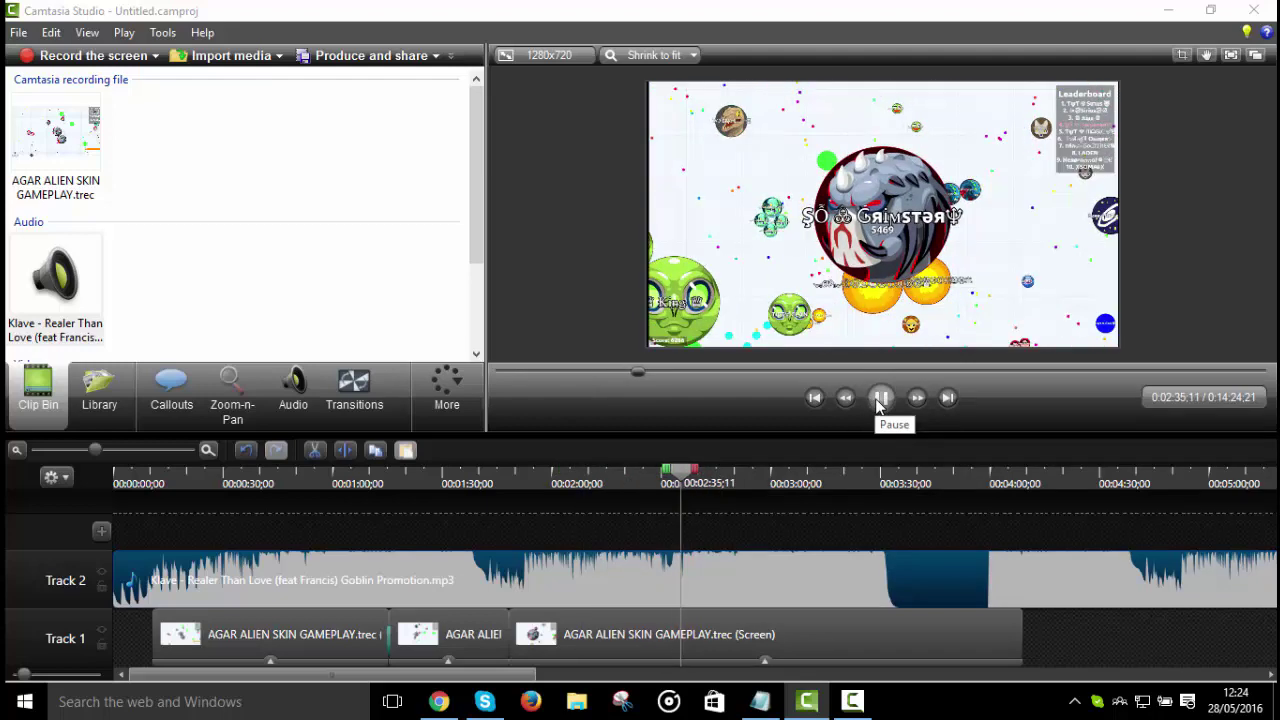
Step: Find the song's quiet passage, split the music at 0:03:40;21 and delete the part before the split
click(915, 481)
click(917, 399)
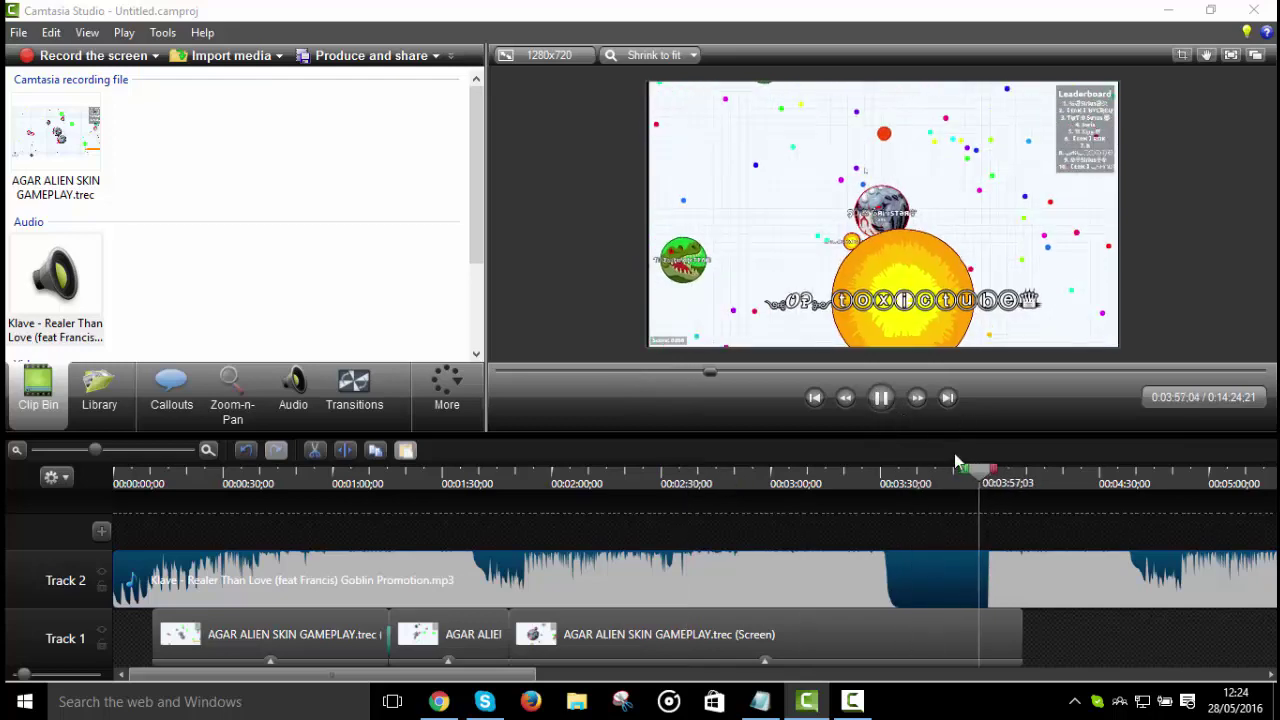
click(894, 487)
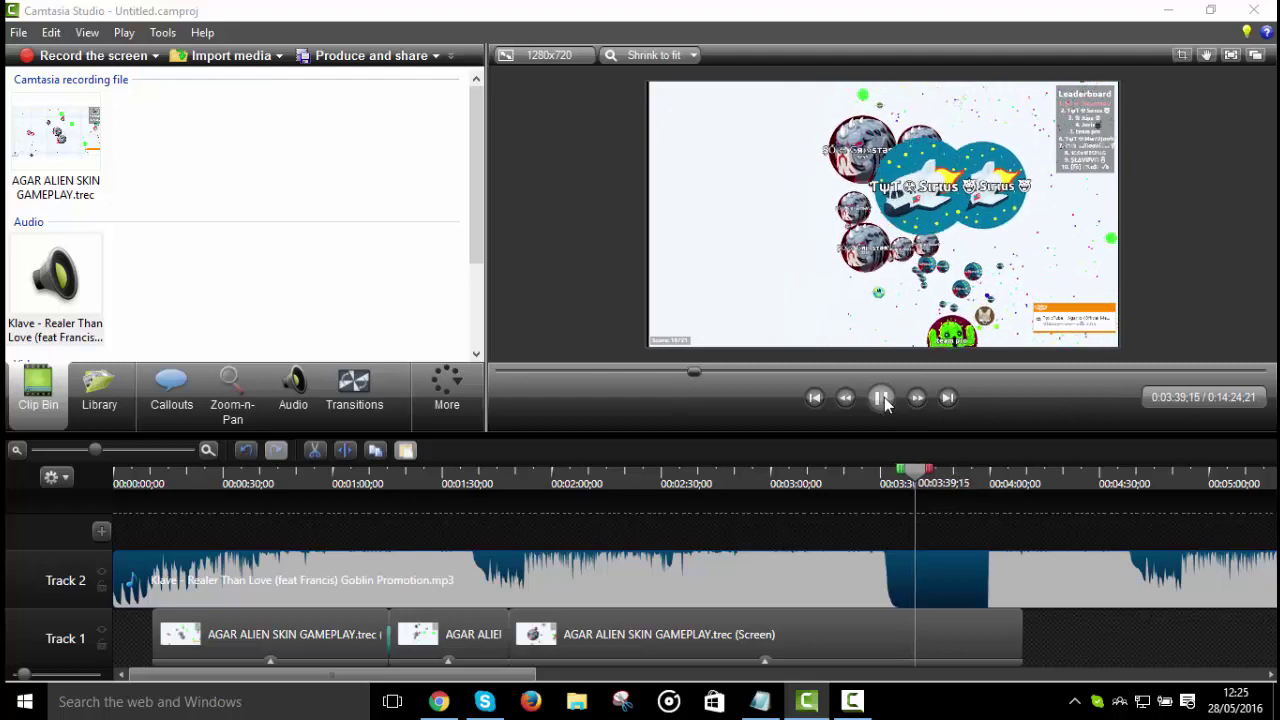
click(882, 398)
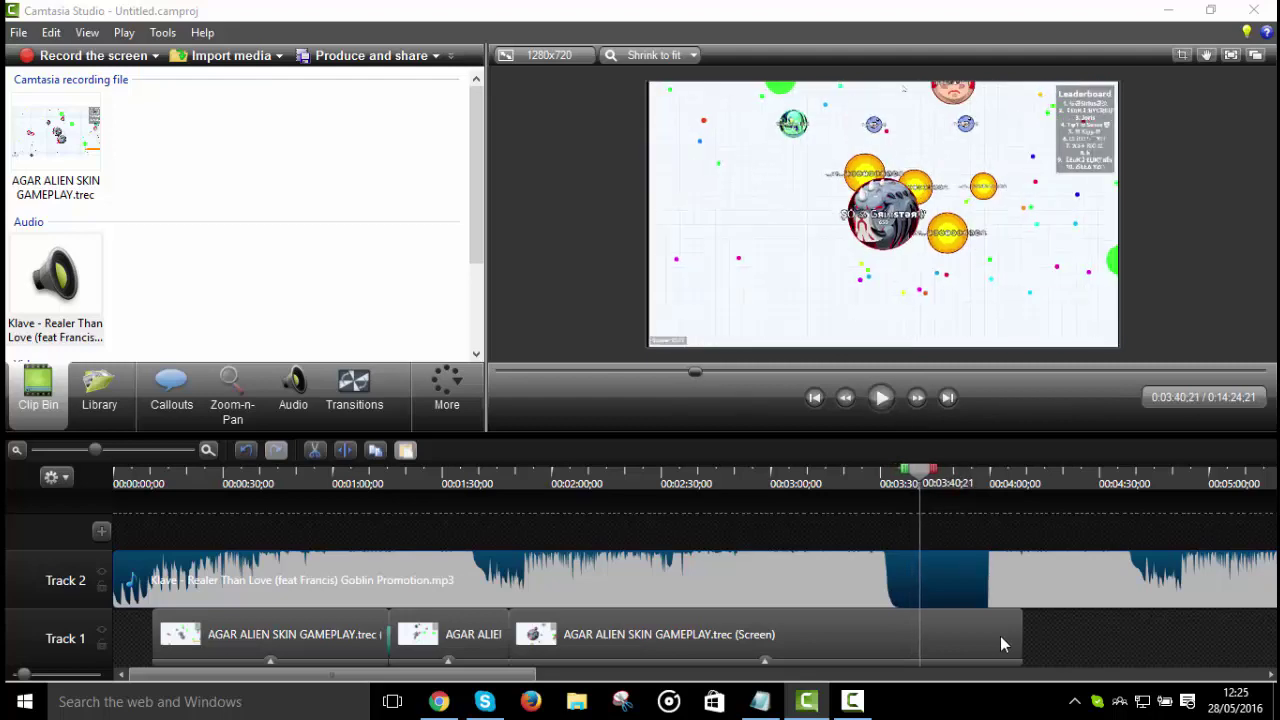
click(955, 597)
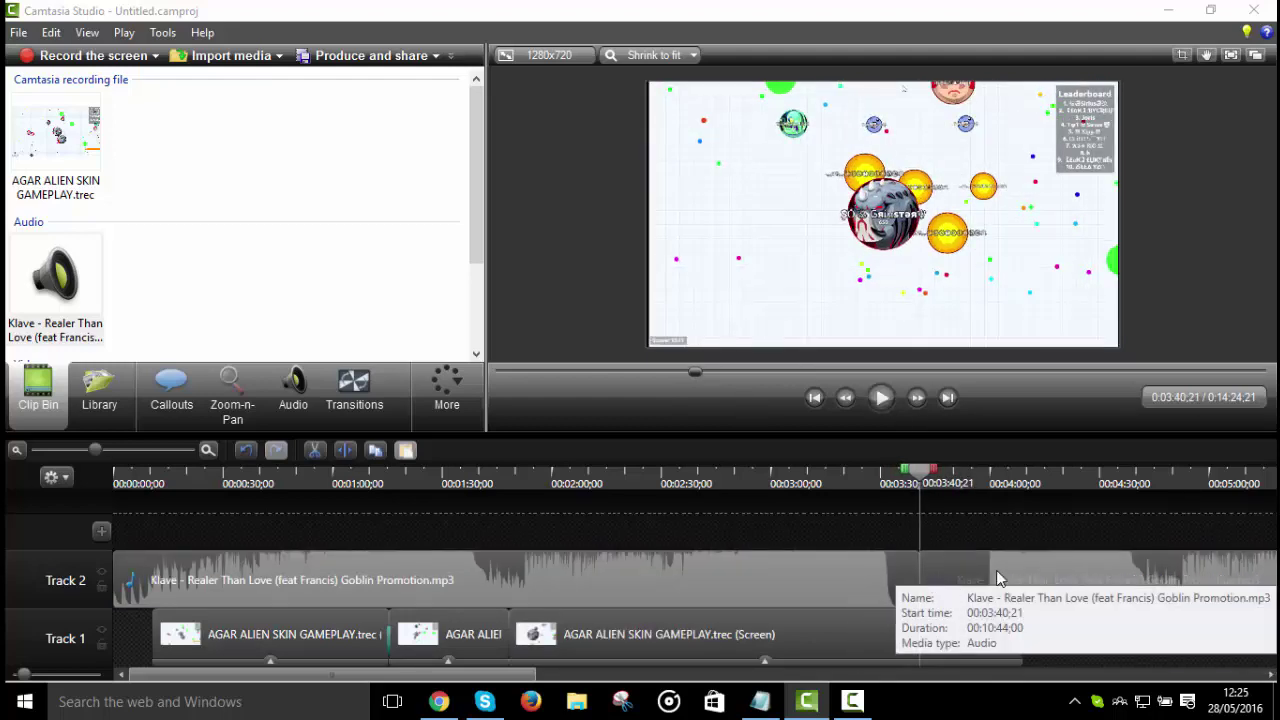
click(840, 576)
right_click(840, 573)
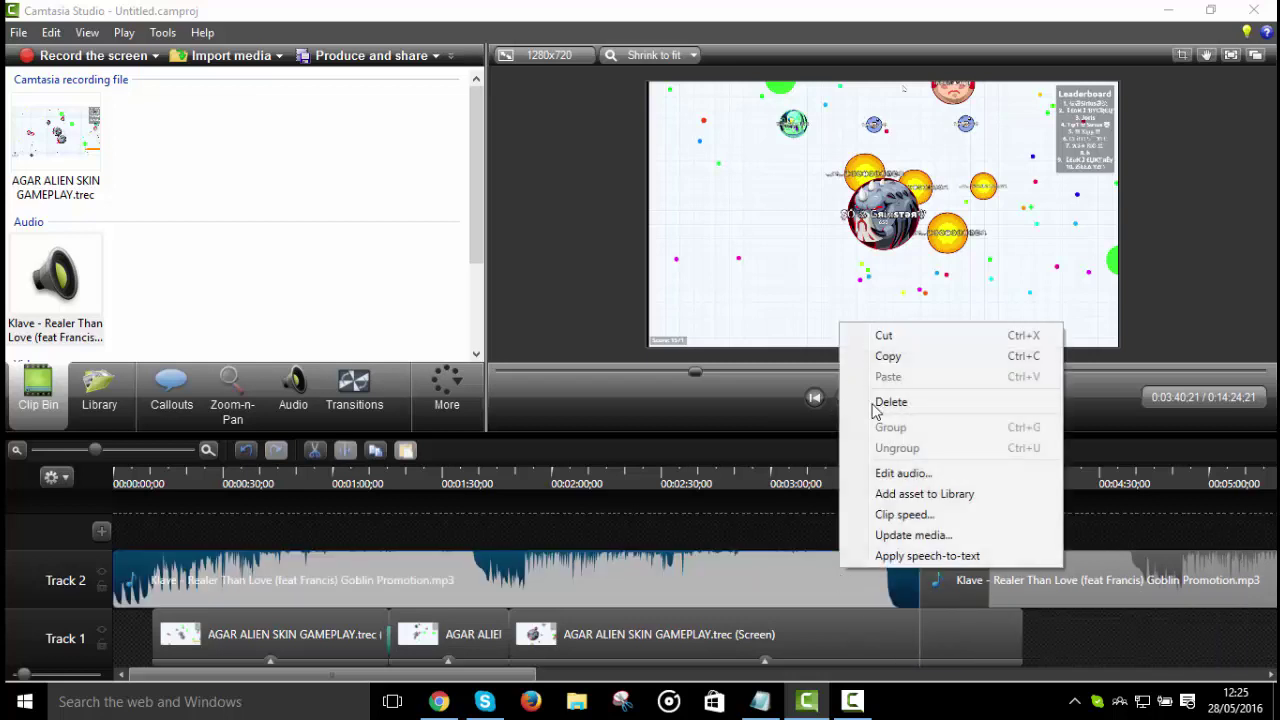
click(891, 402)
Step: Move the remaining music on Track 2 to the start of the first gameplay clip and play back its beginning
drag(952, 576, 600, 579)
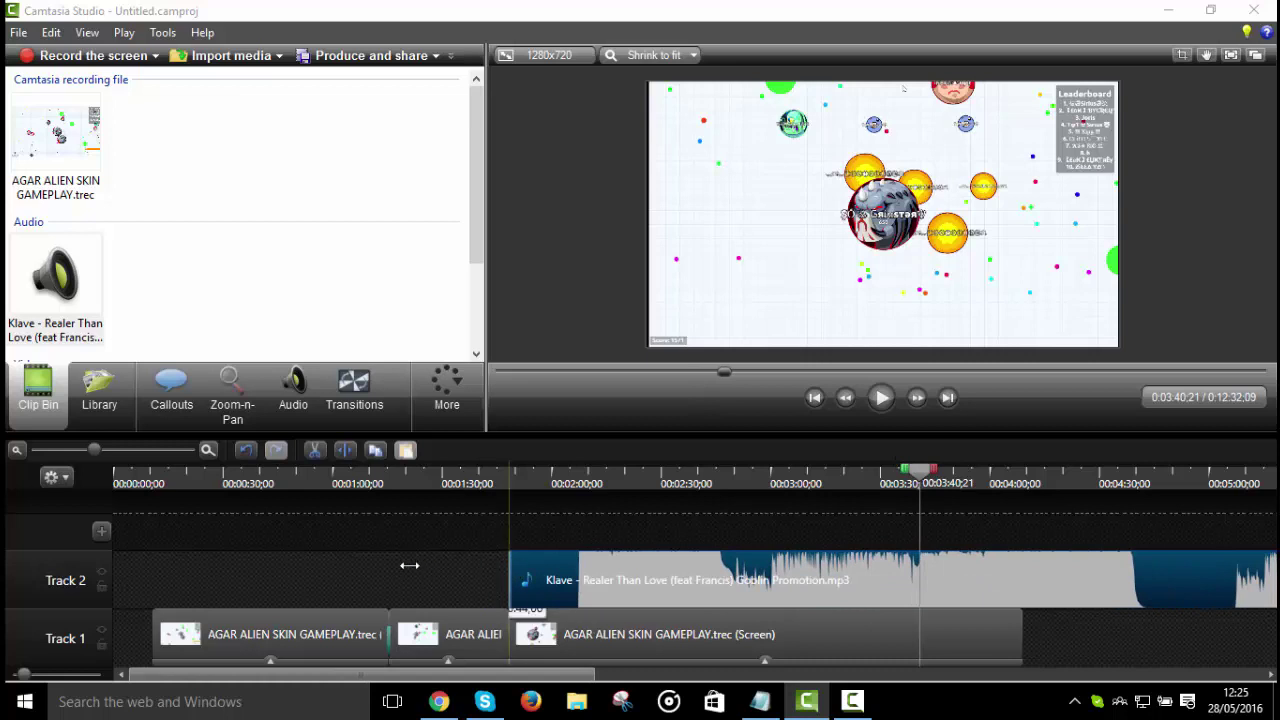
drag(410, 565, 158, 583)
click(131, 479)
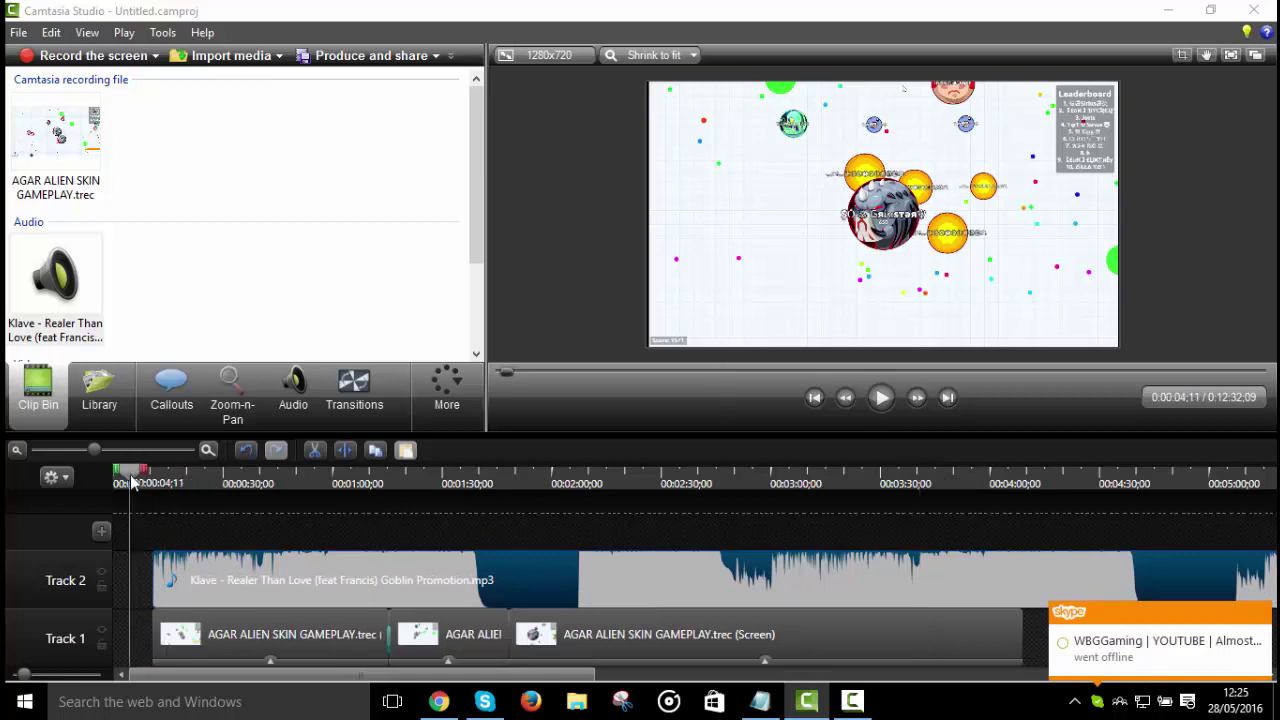
drag(131, 481, 155, 481)
click(883, 408)
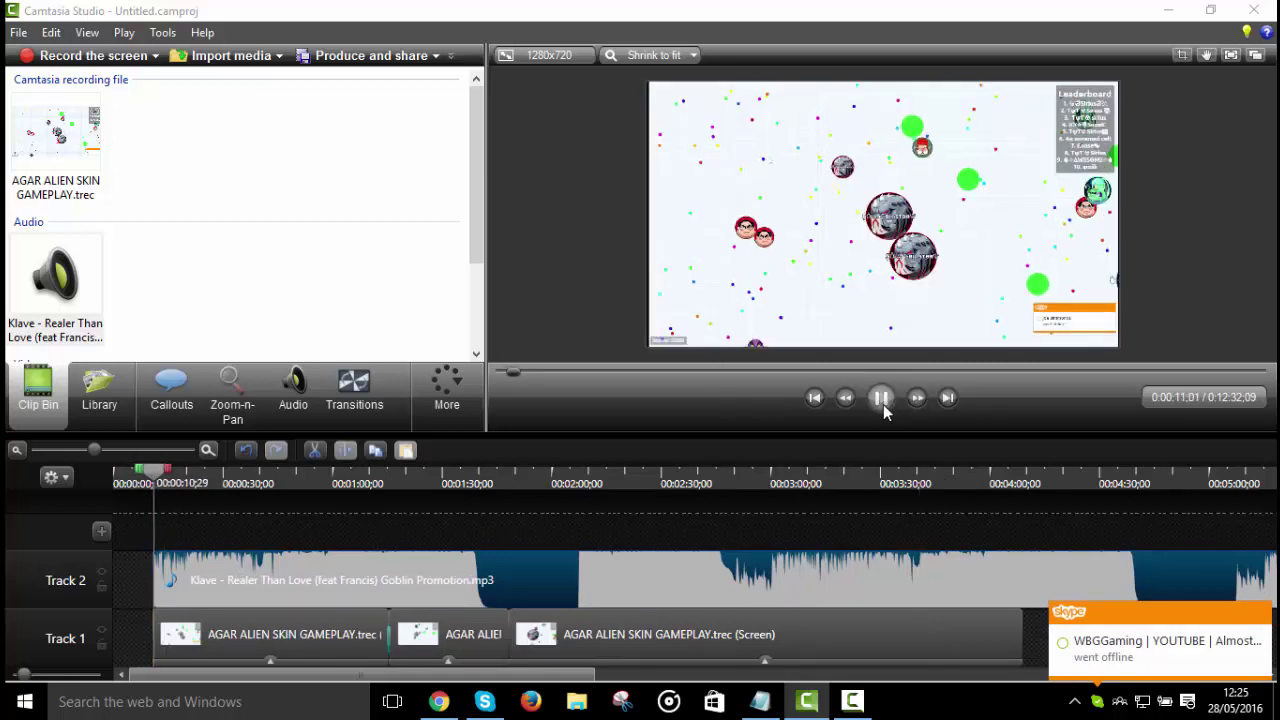
click(883, 410)
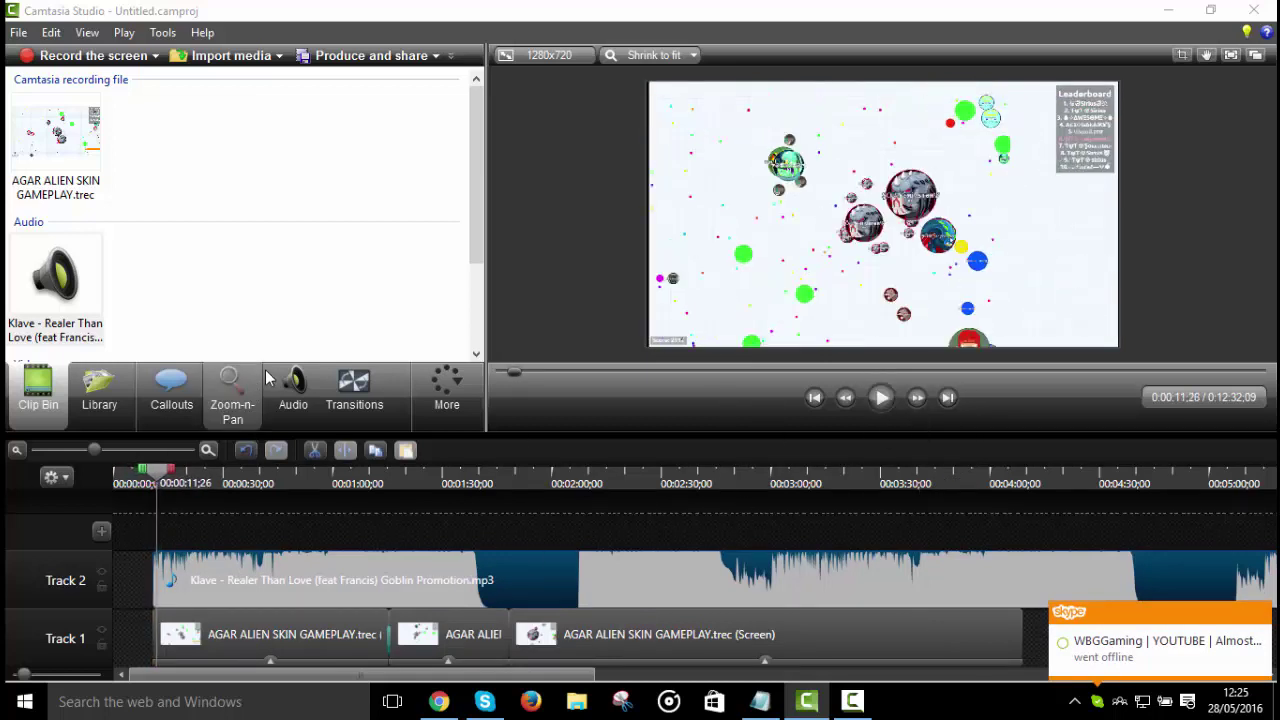
Step: Fade in the start of the music on Track 2 and play the section around the cut at 0:01:48;09
click(293, 390)
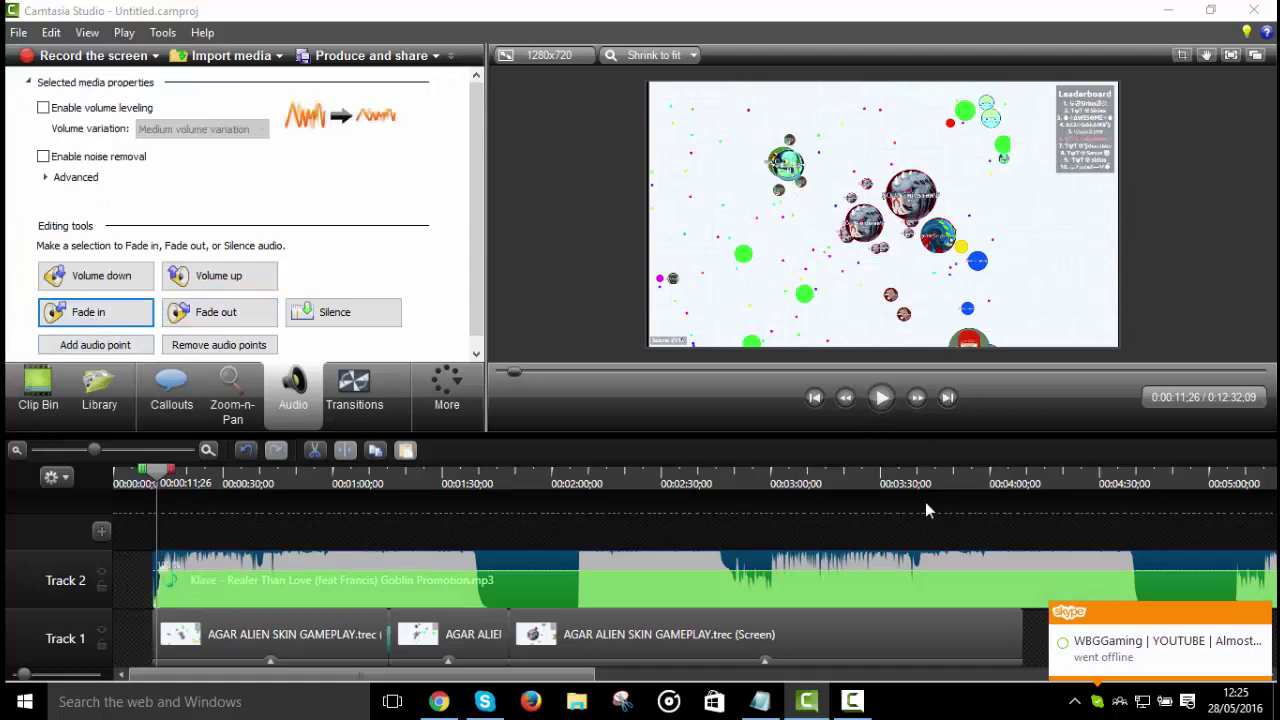
click(459, 477)
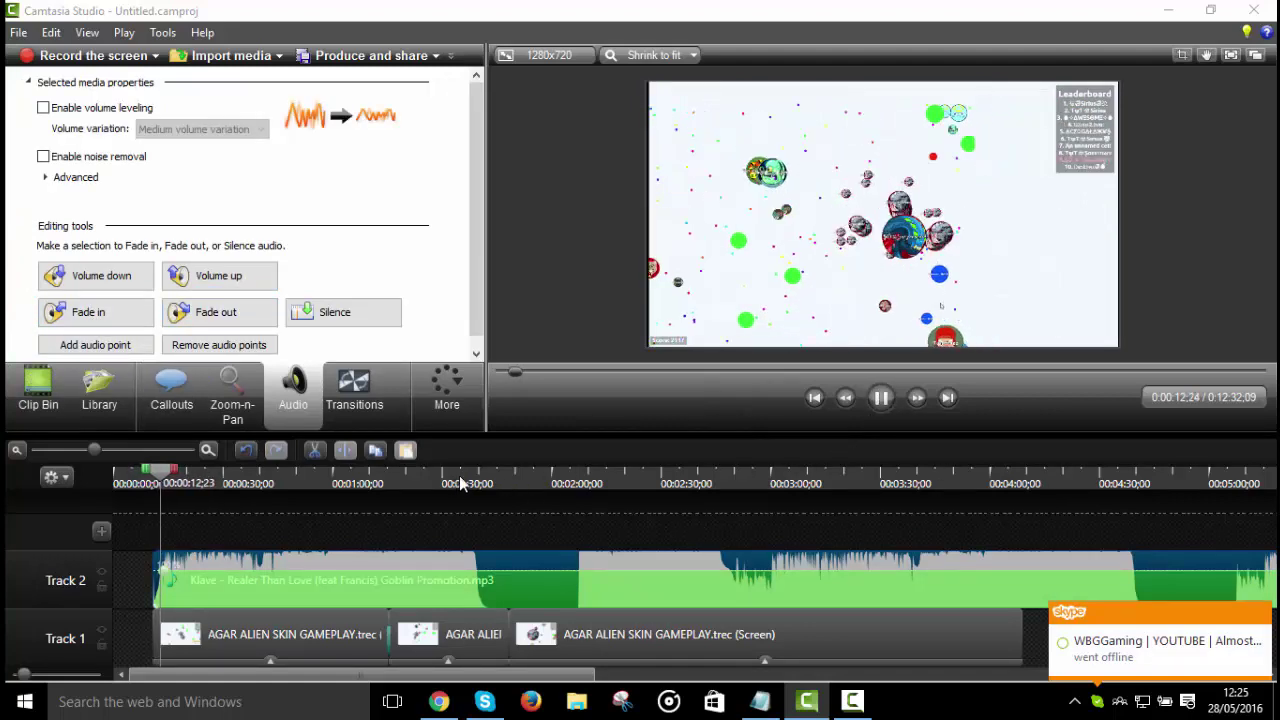
drag(478, 483, 508, 483)
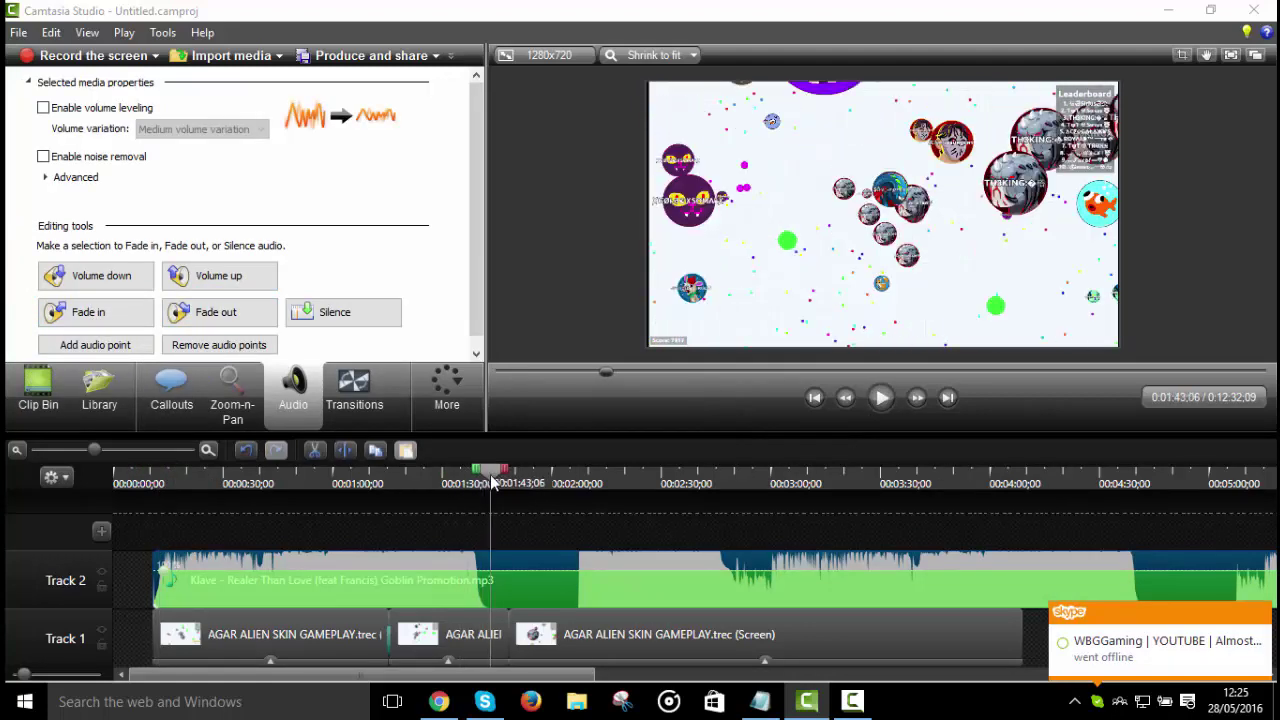
click(896, 402)
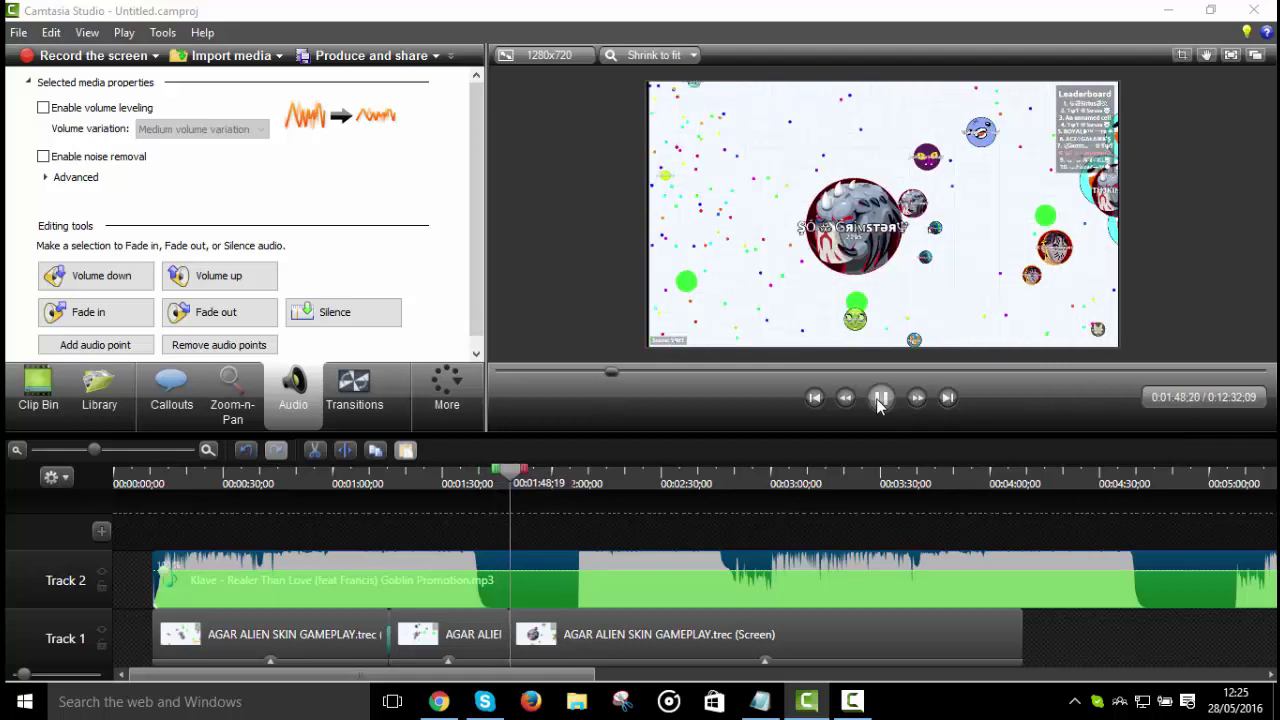
click(884, 395)
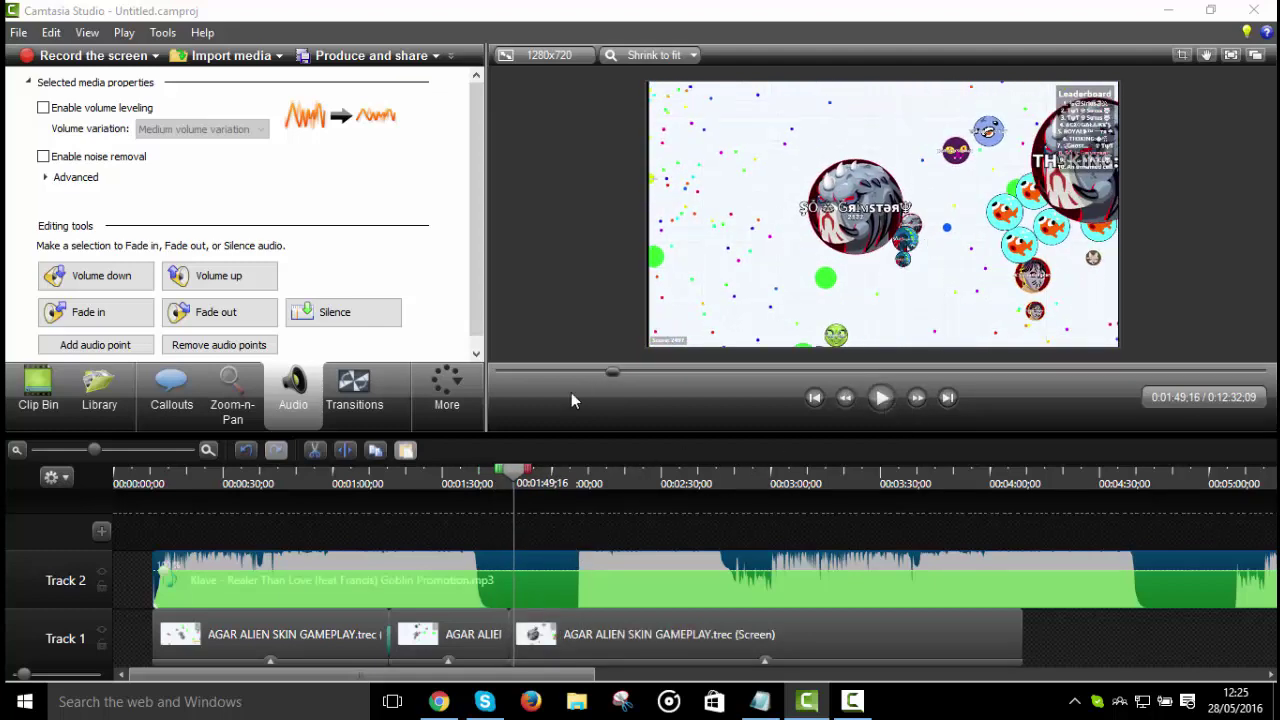
drag(520, 480, 515, 480)
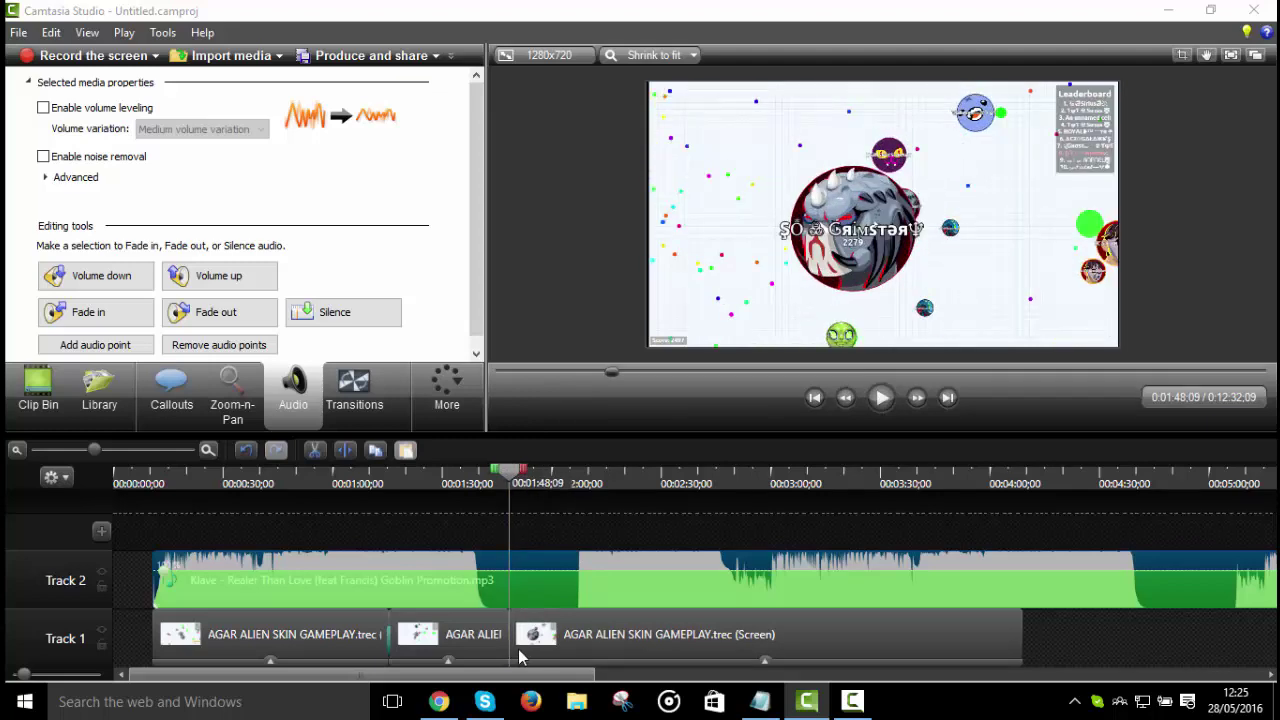
Step: Add a Glow transition between the second and third gameplay clips on Track 1
click(352, 392)
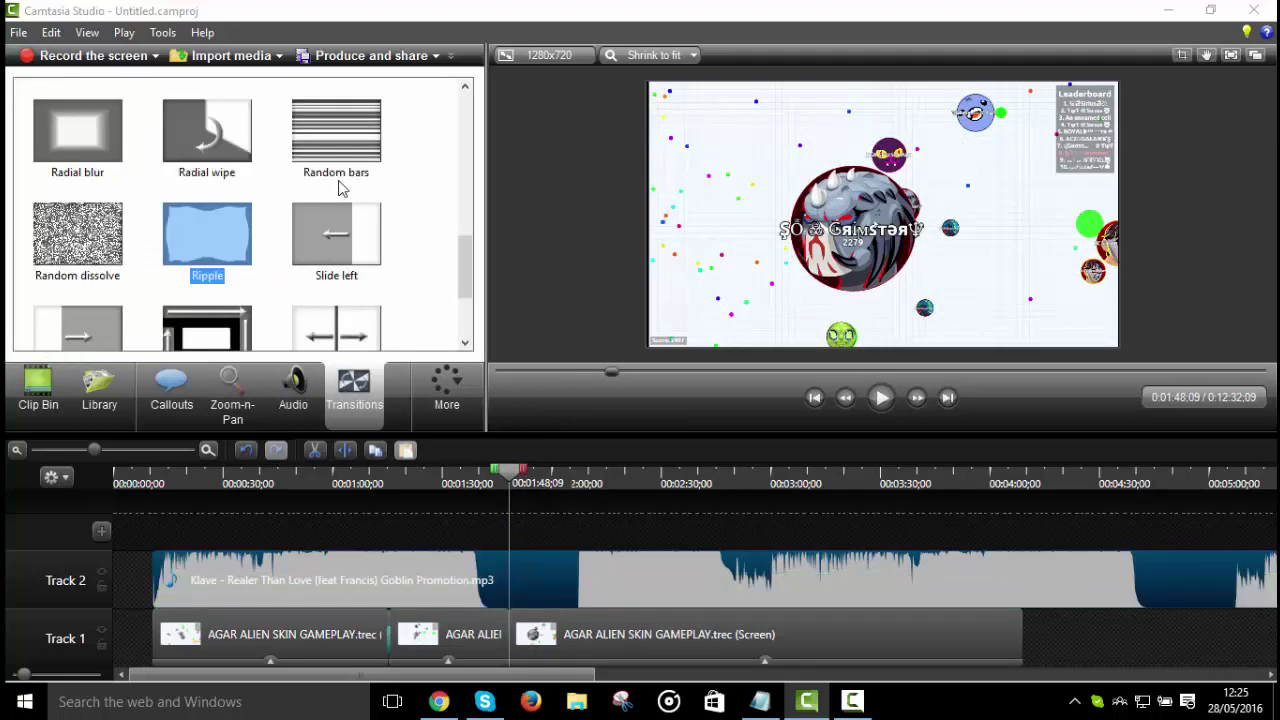
scroll(340, 188, down, 2)
scroll(343, 243, up, 7)
scroll(215, 252, down, 3)
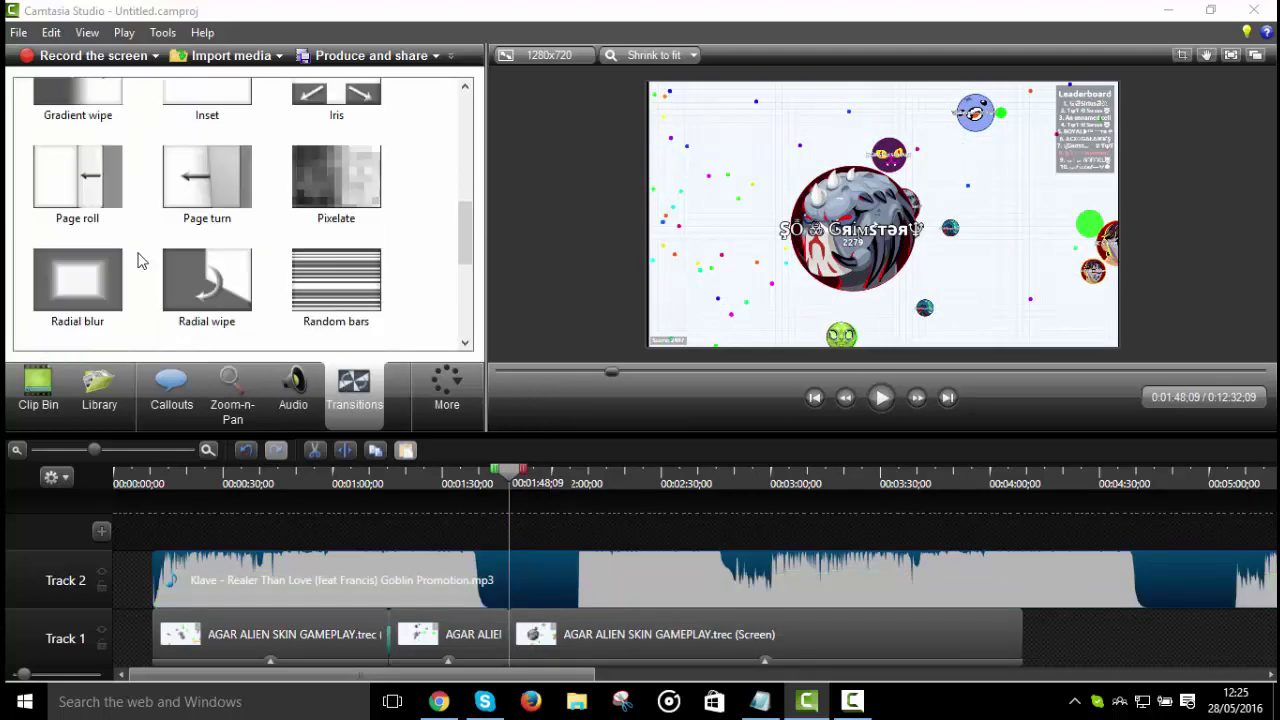
scroll(257, 157, up, 3)
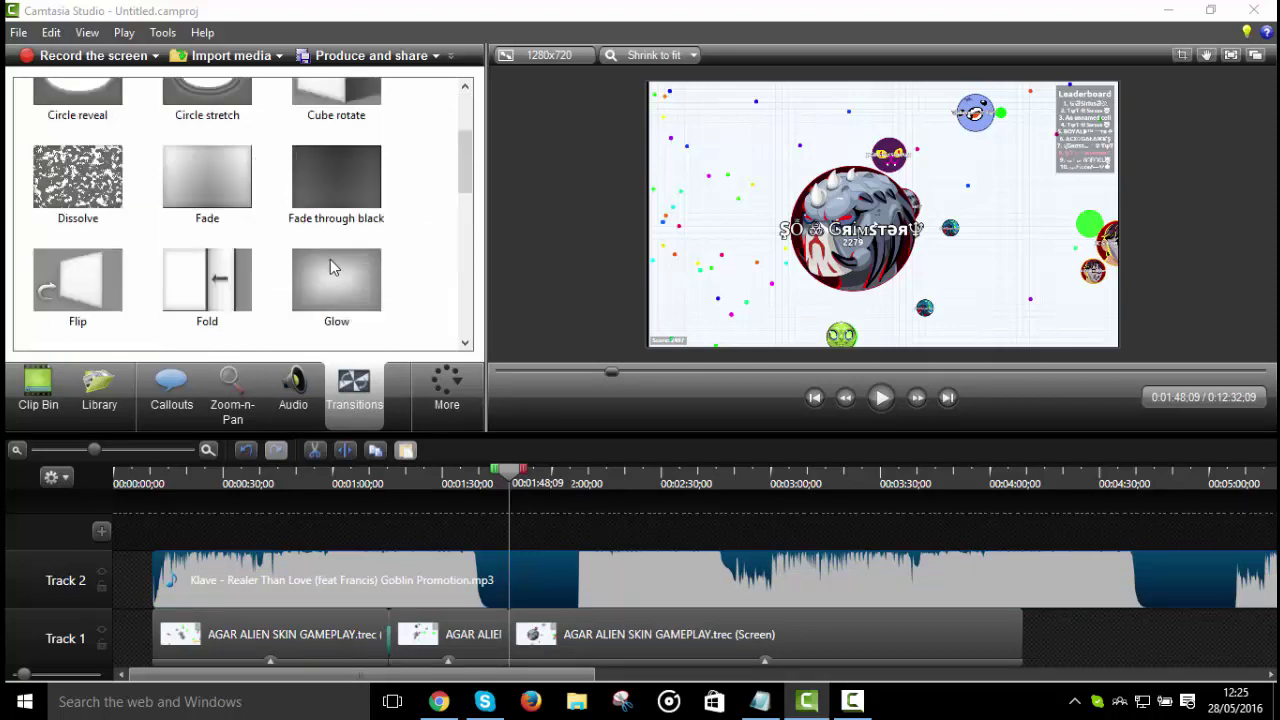
drag(365, 316, 413, 371)
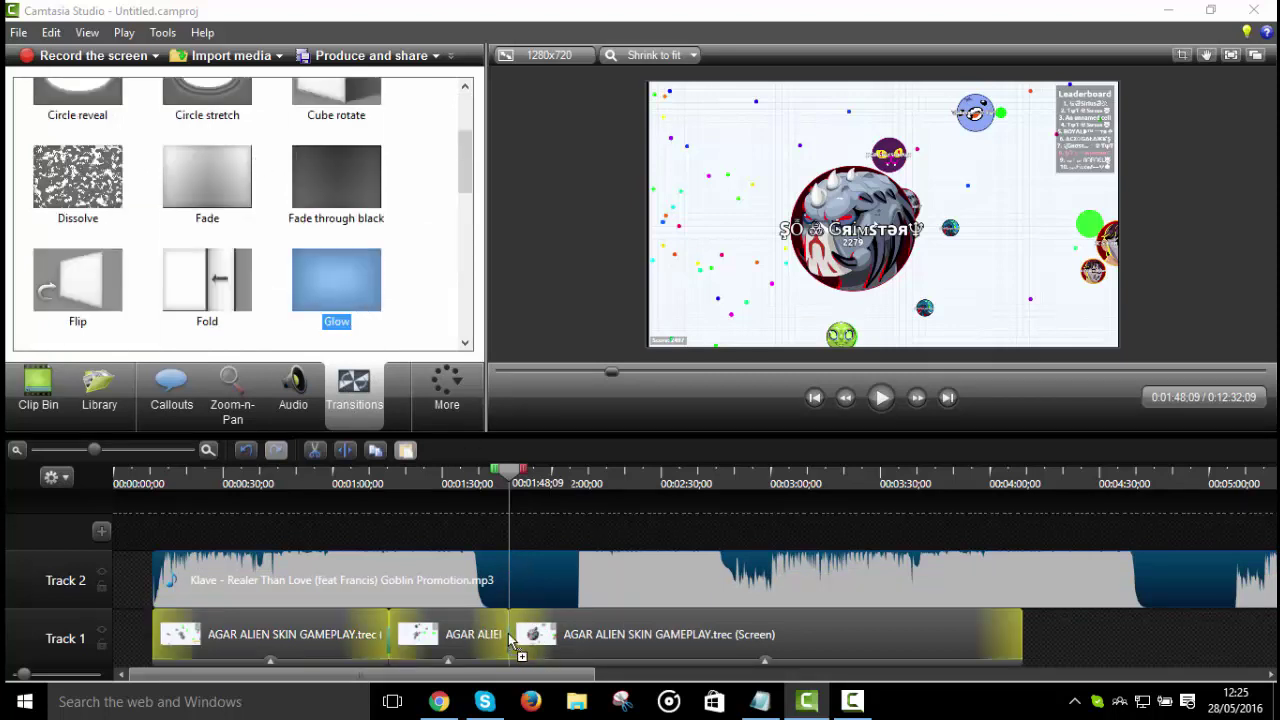
drag(520, 648, 520, 646)
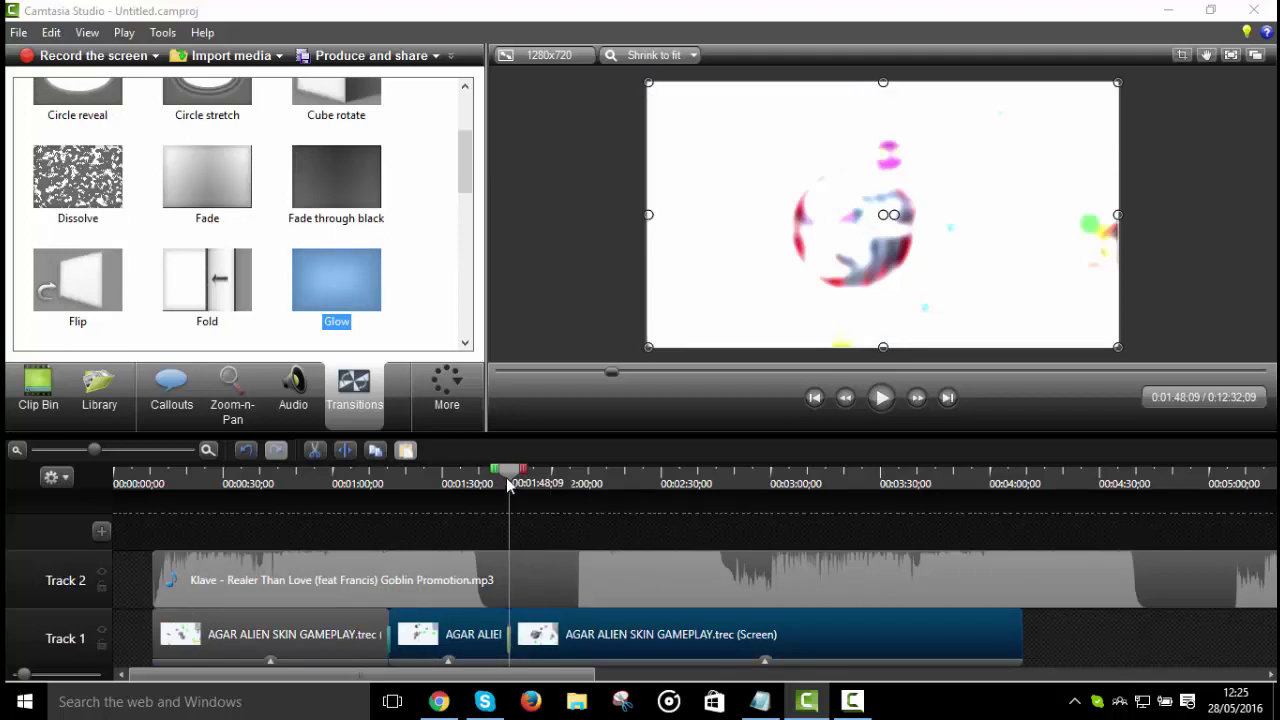
Step: Play back the Glow transition together with the music, stopping at 0:01:53;10
mouse_move(510, 483)
mouse_down()
mouse_move(487, 483)
mouse_move(497, 478)
mouse_up()
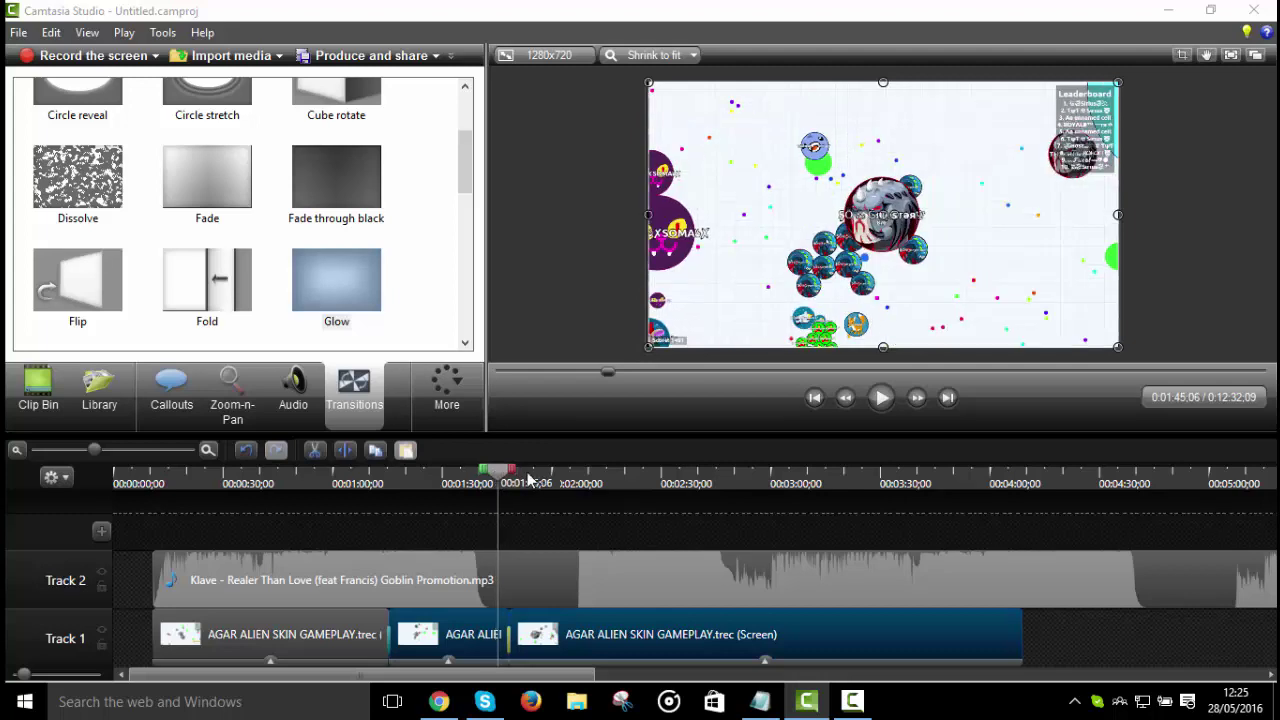
click(883, 398)
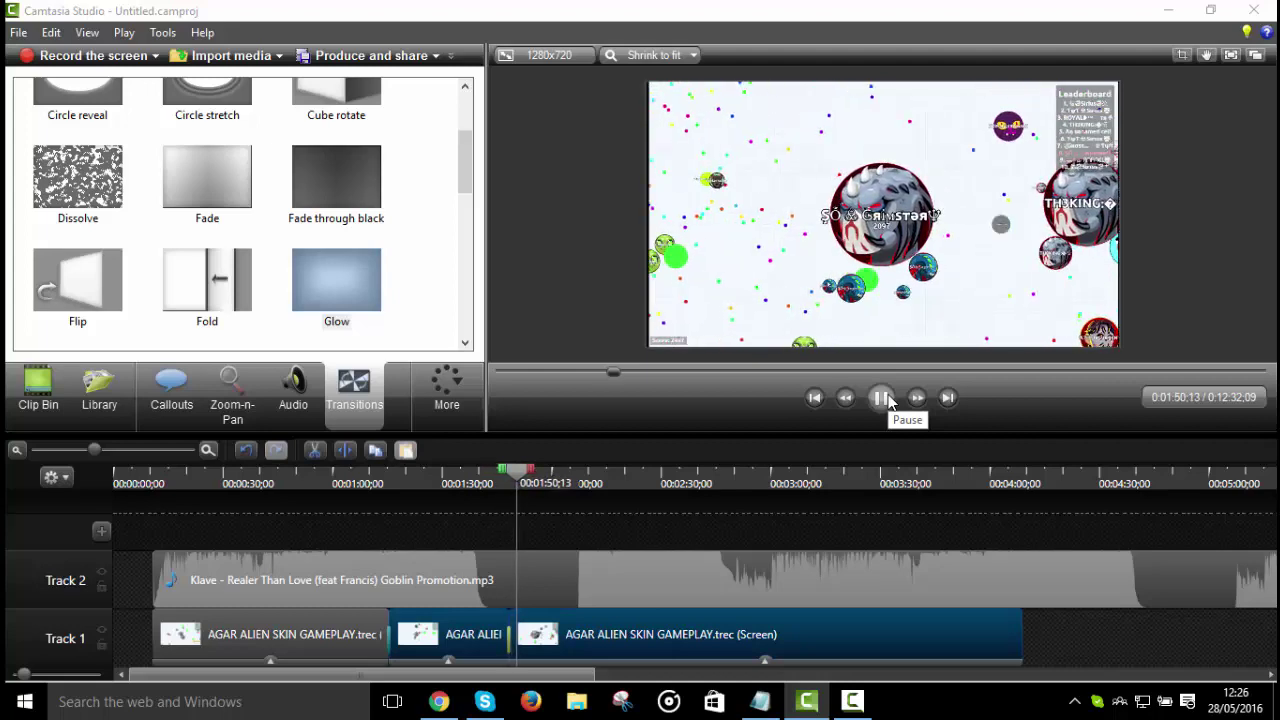
click(883, 398)
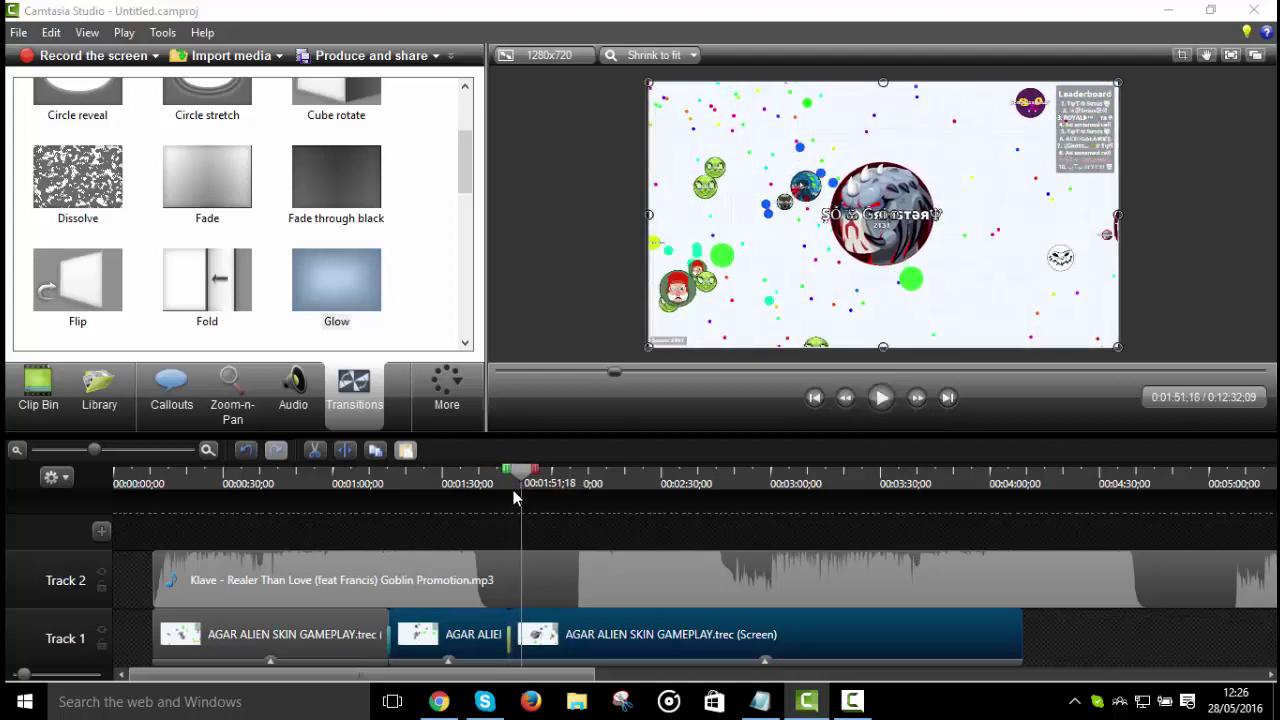
drag(520, 477, 514, 478)
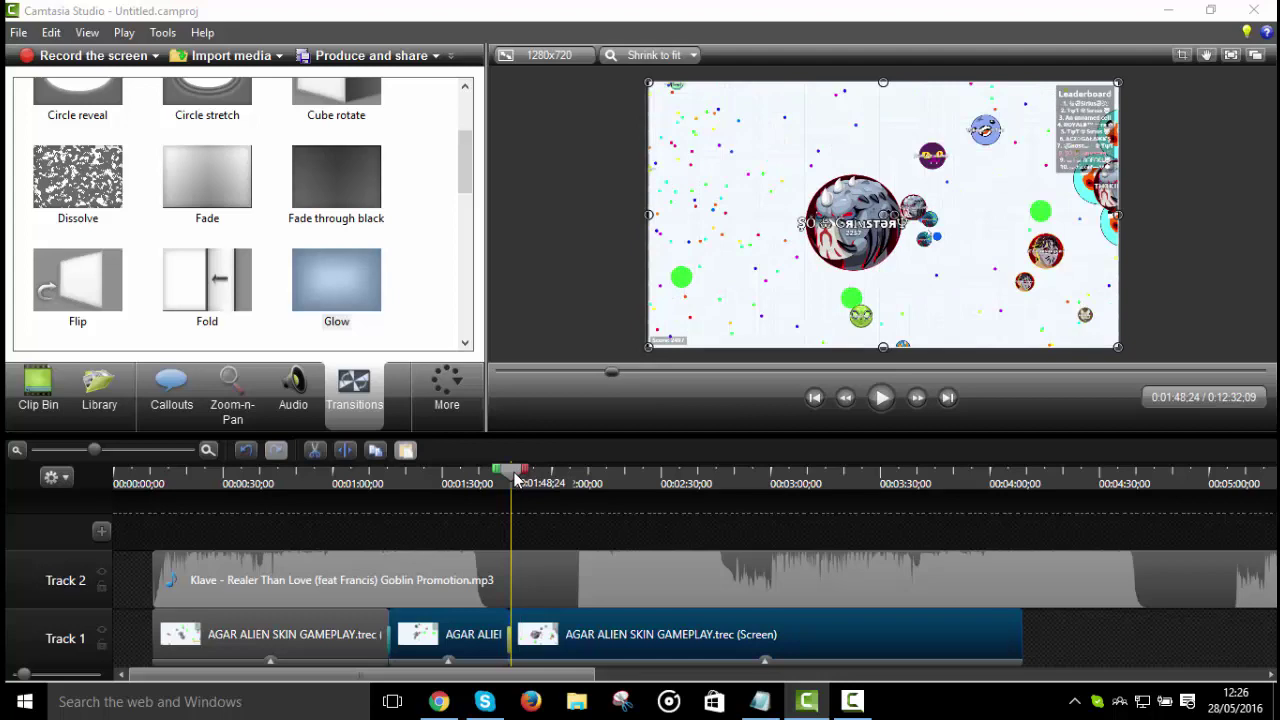
click(891, 398)
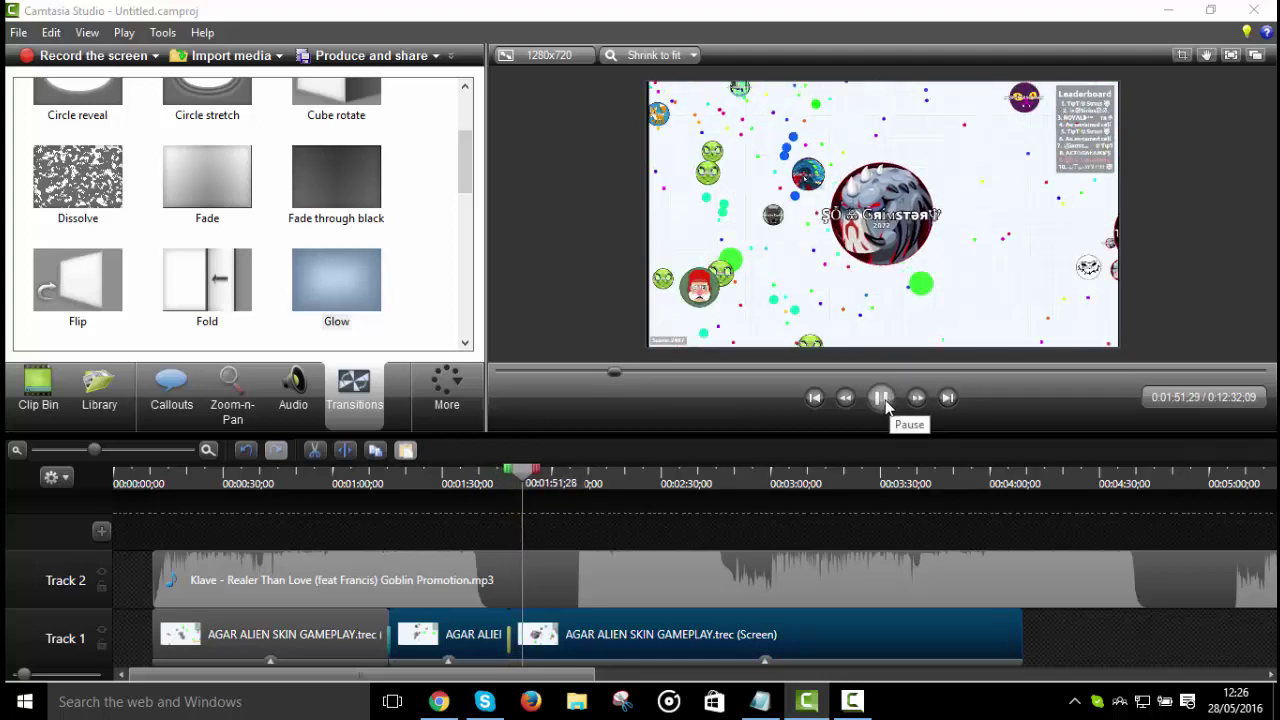
click(883, 398)
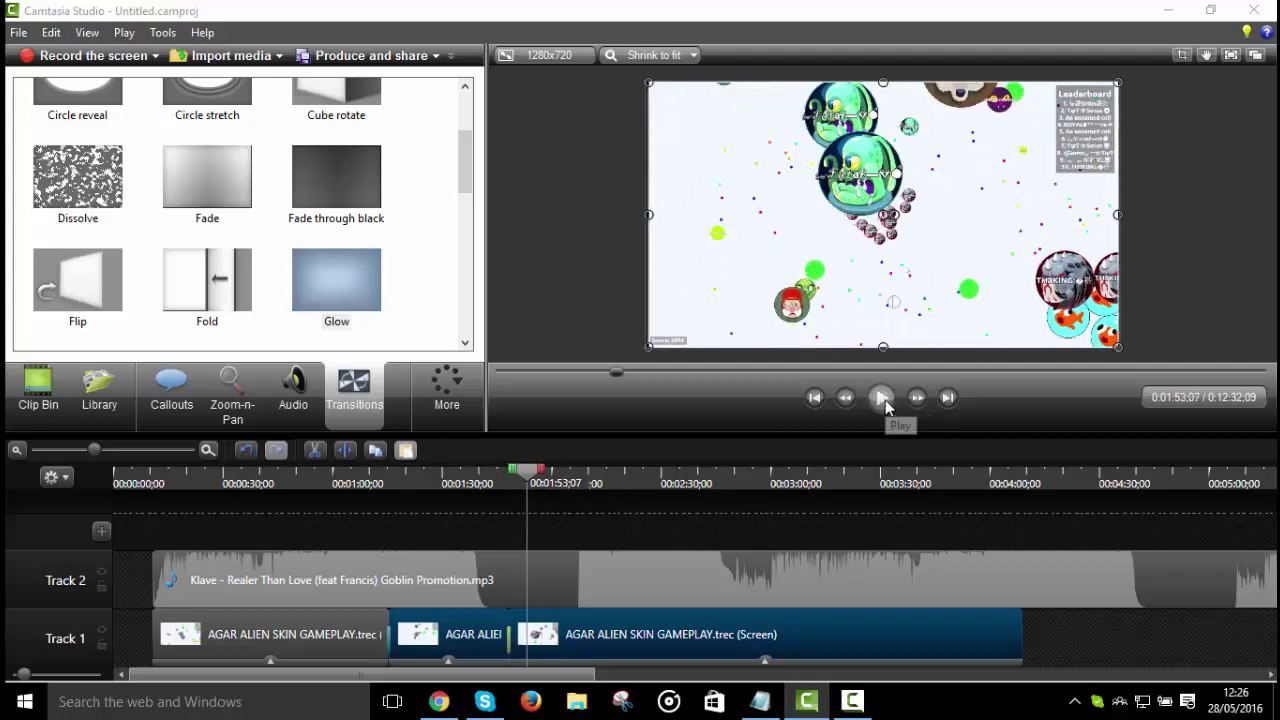
click(885, 399)
click(885, 399)
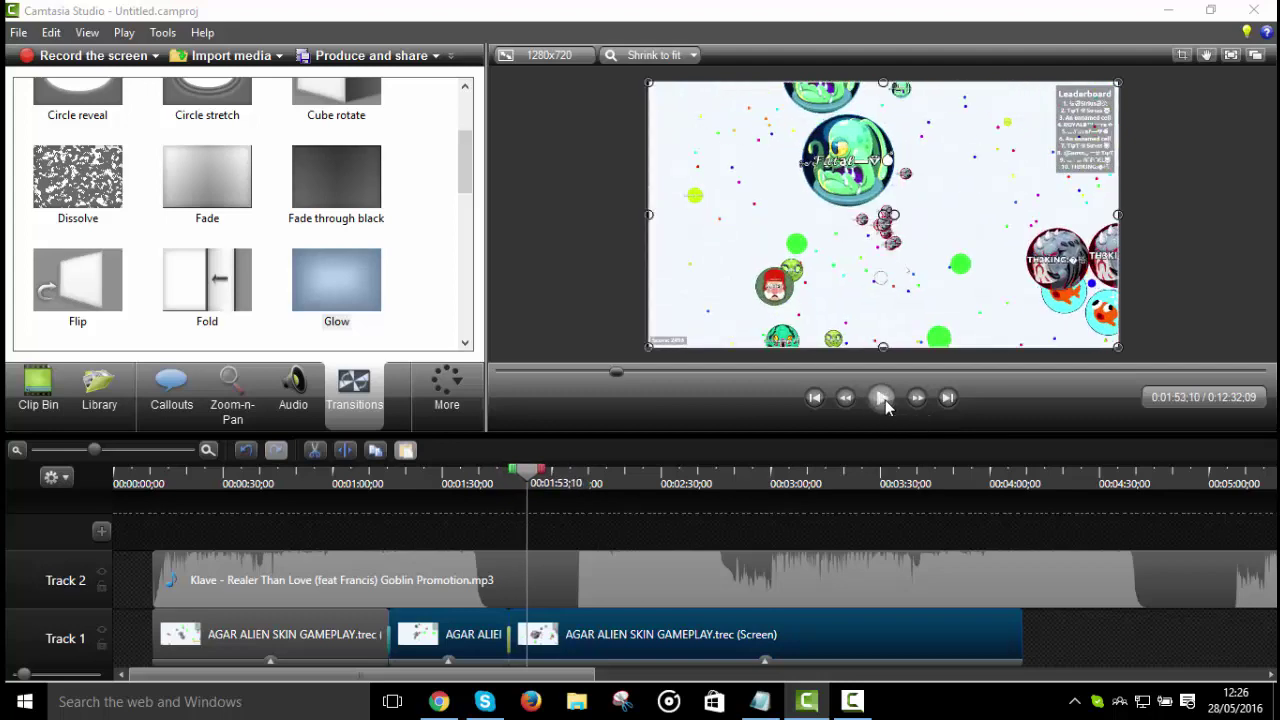
Step: Split the music on Track 2 at 0:01:53;10 and delete the part before the split
click(642, 565)
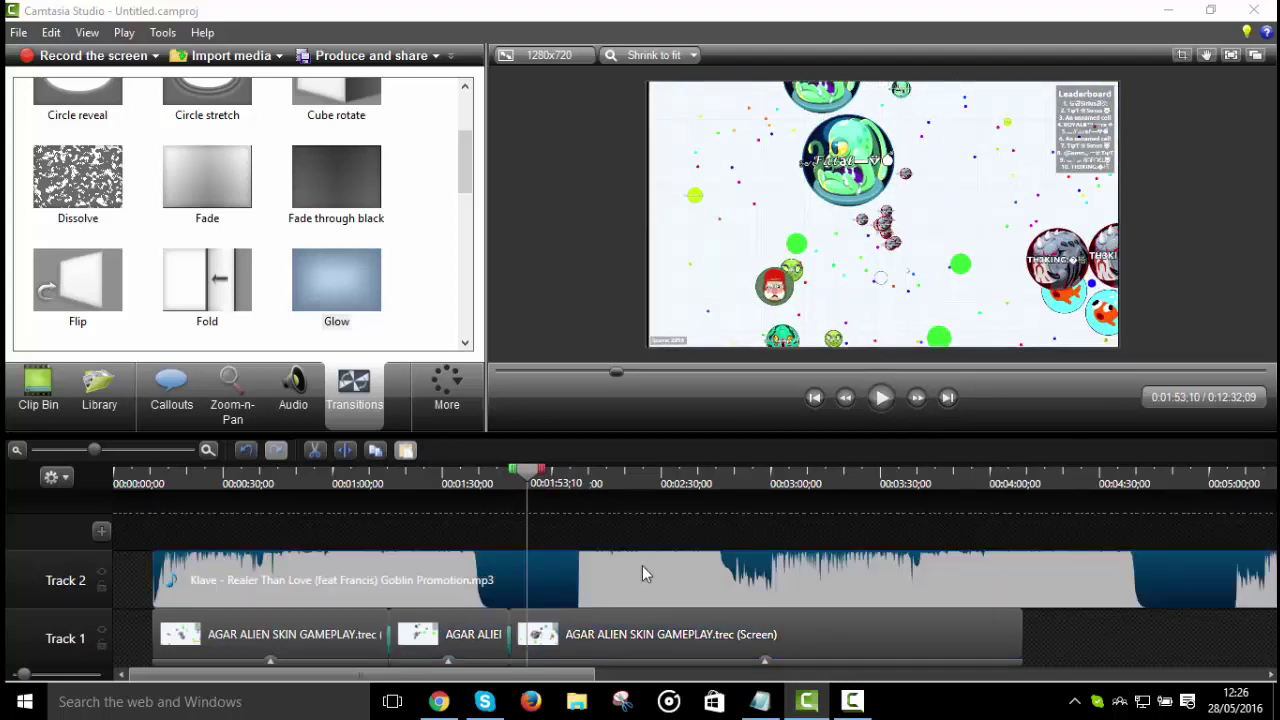
key(s)
click(480, 583)
right_click(480, 583)
click(531, 402)
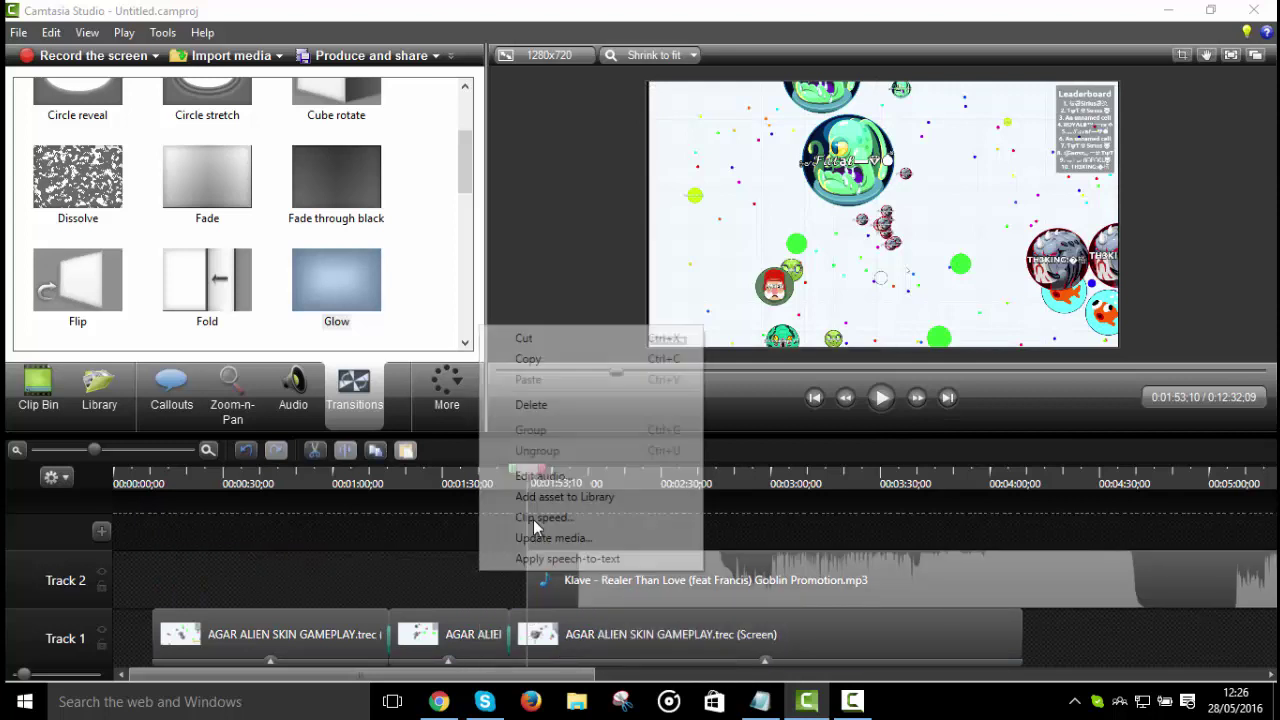
Step: Move the remaining music to the start of the third gameplay clip and extend its beginning back to the start of the first clip
click(551, 577)
drag(543, 577, 525, 579)
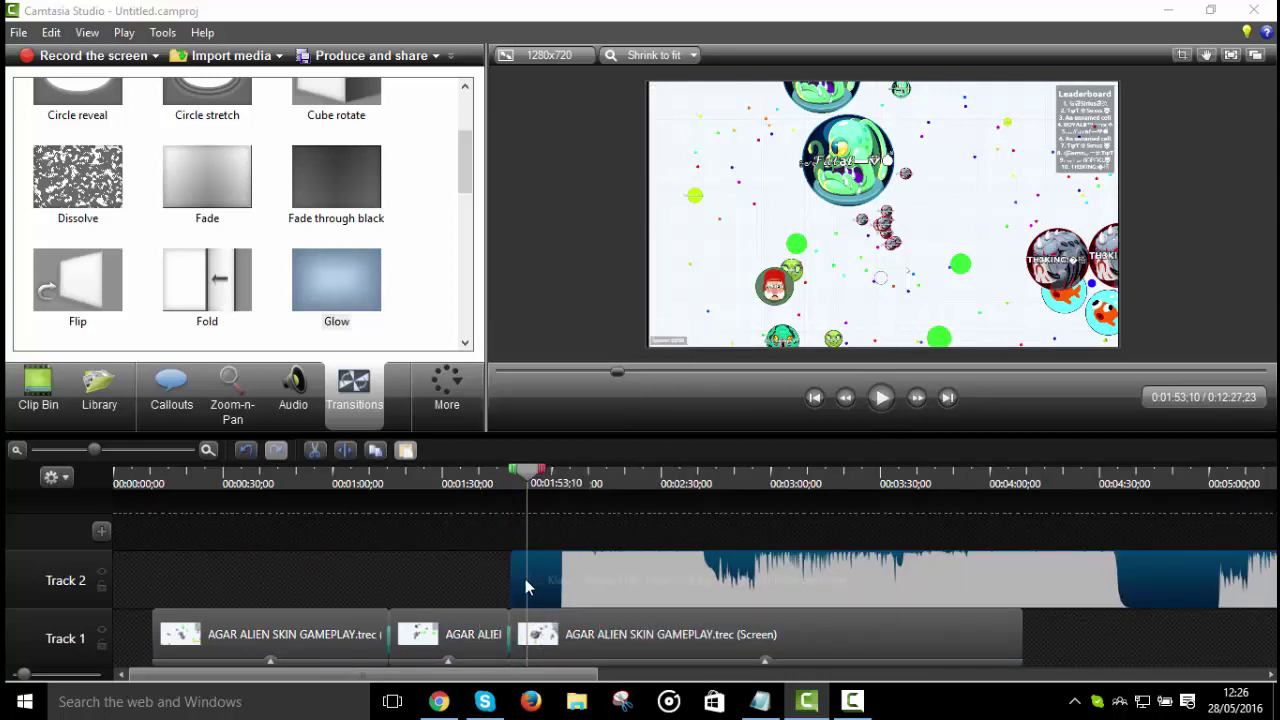
drag(362, 572, 153, 575)
drag(512, 486, 493, 486)
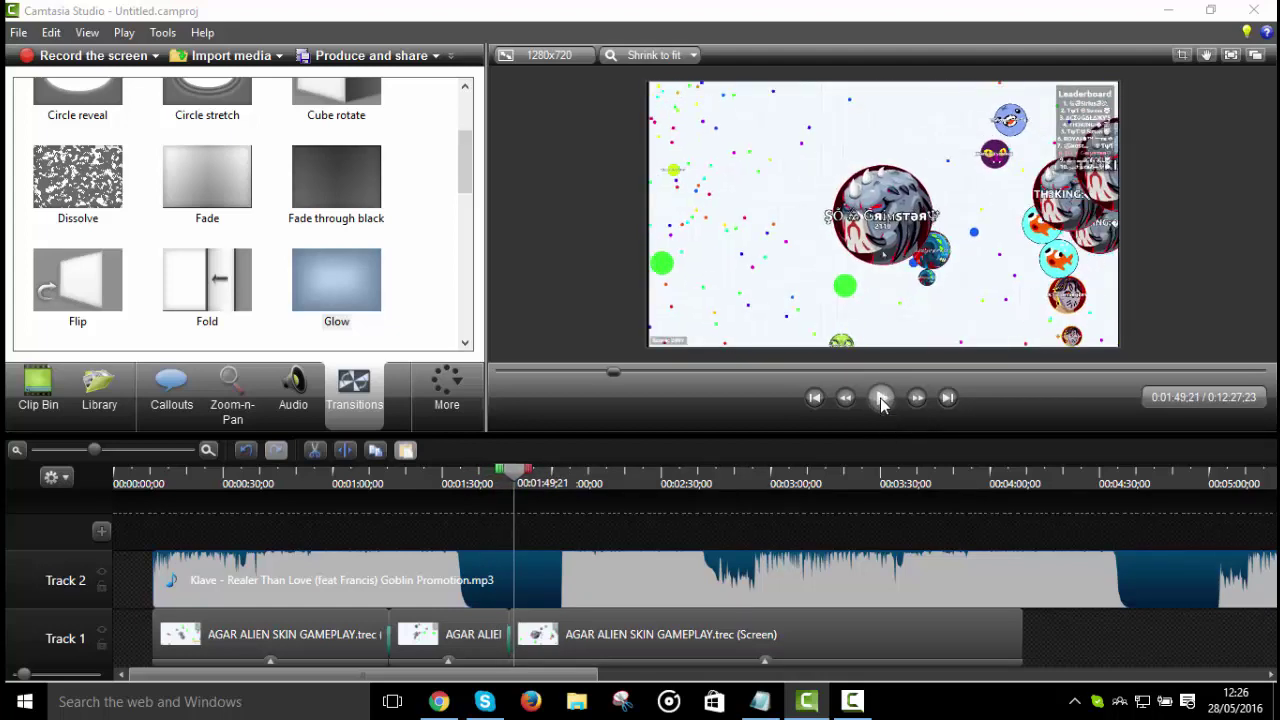
Step: Apply a fade-in to the extended music clip on Track 2 and play back from 0:01:51;07
click(291, 393)
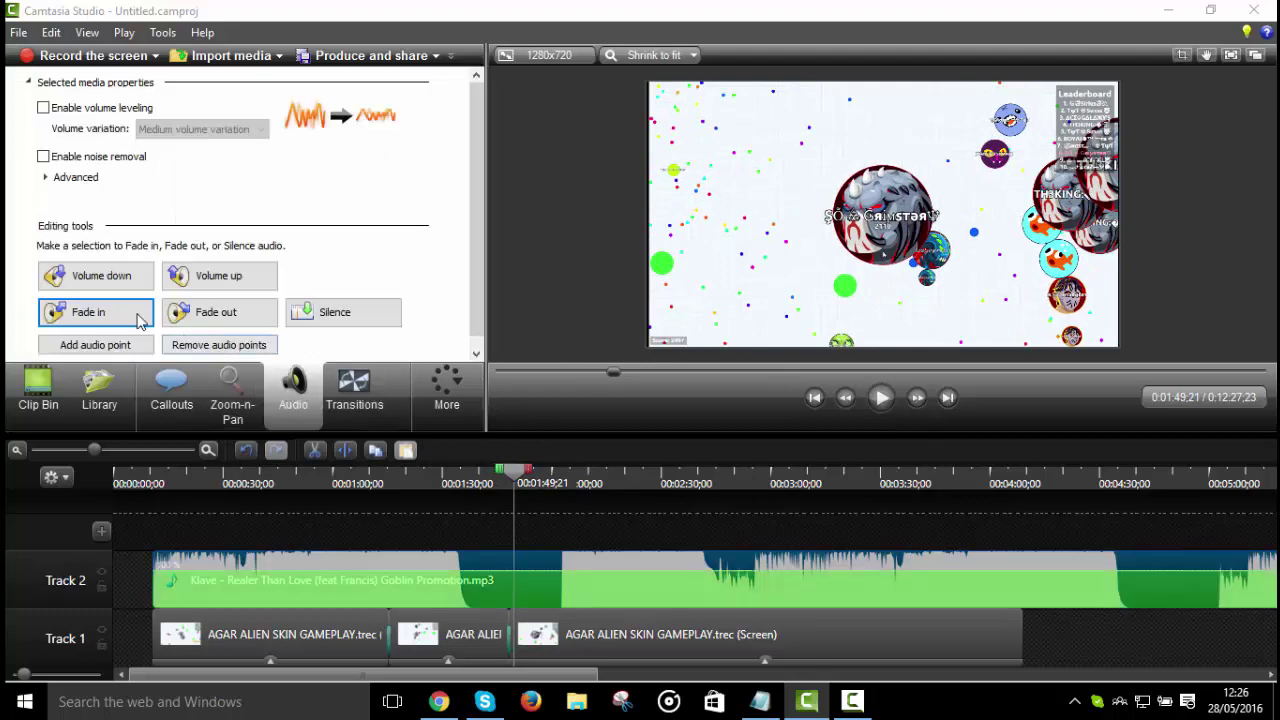
click(513, 483)
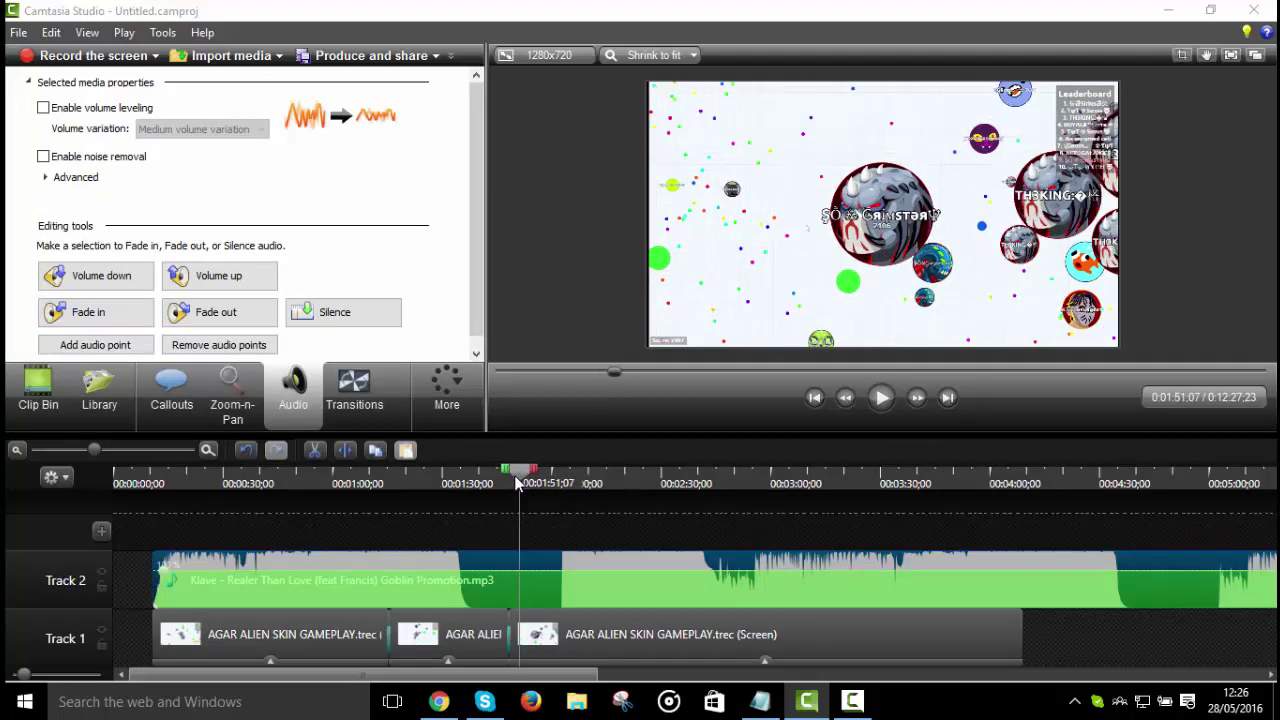
click(886, 404)
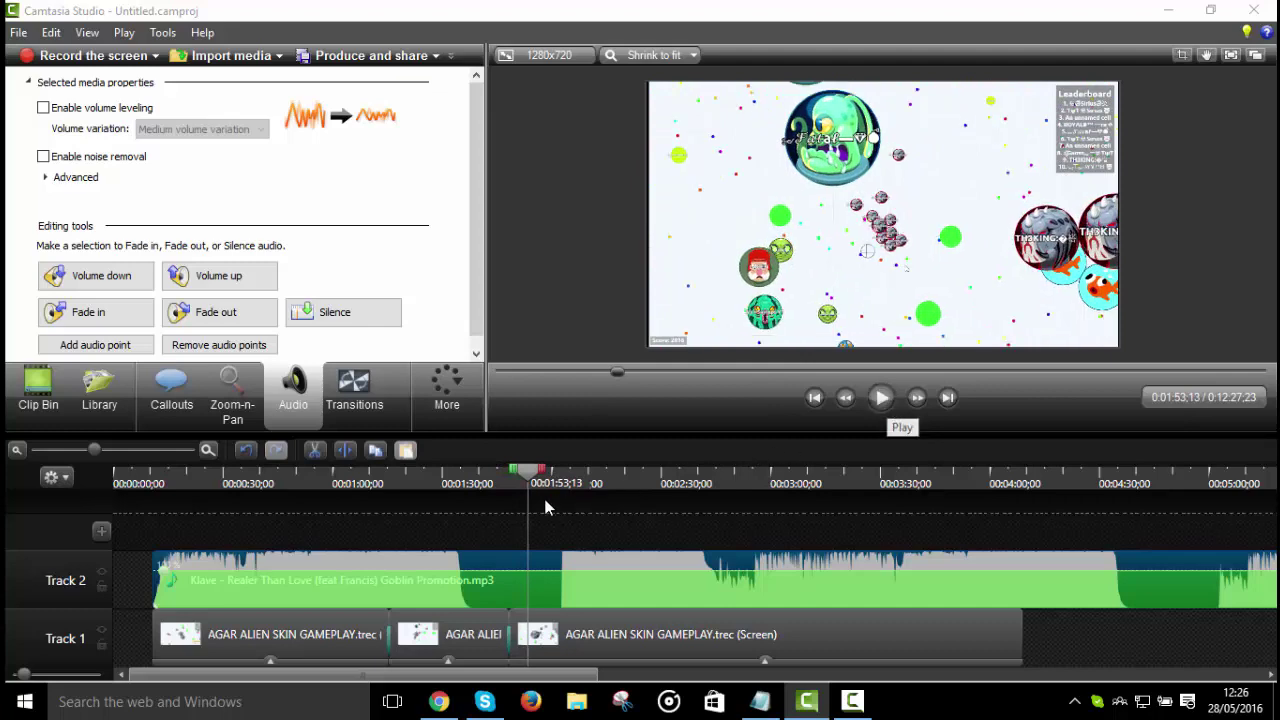
Step: Split the third gameplay clip on Track 1 at 0:01:51;19
drag(531, 476, 527, 476)
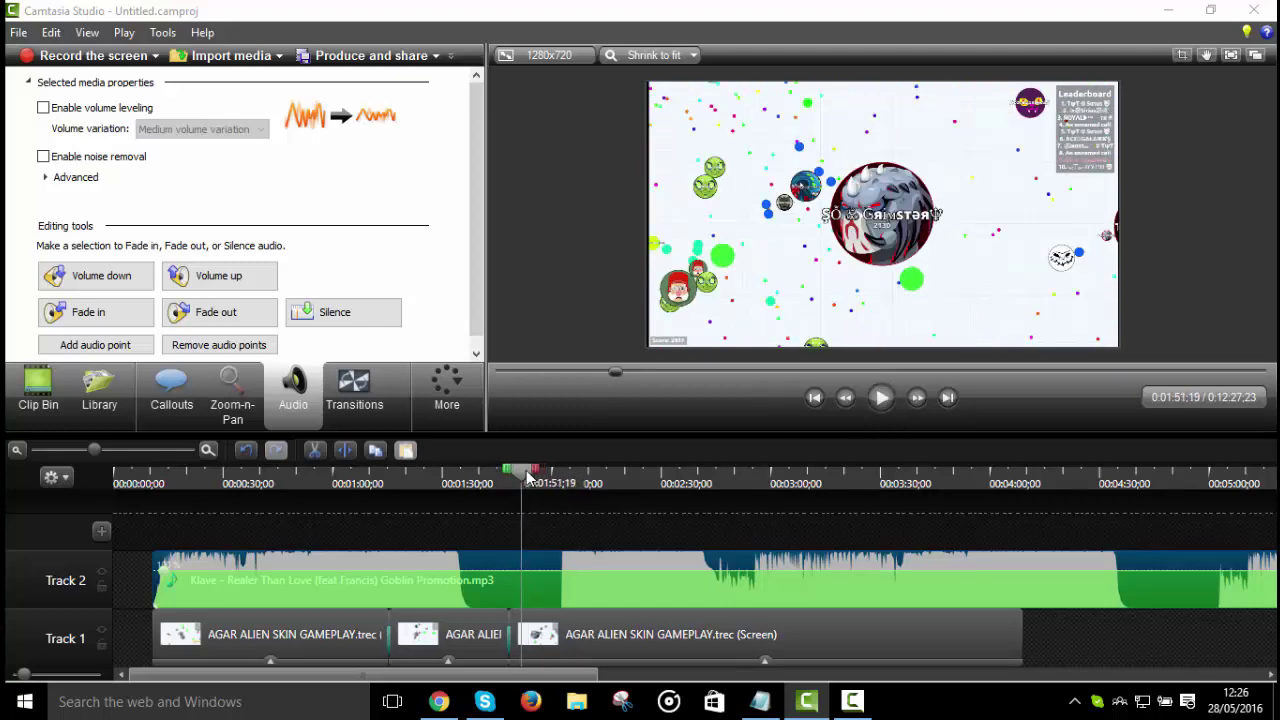
click(571, 655)
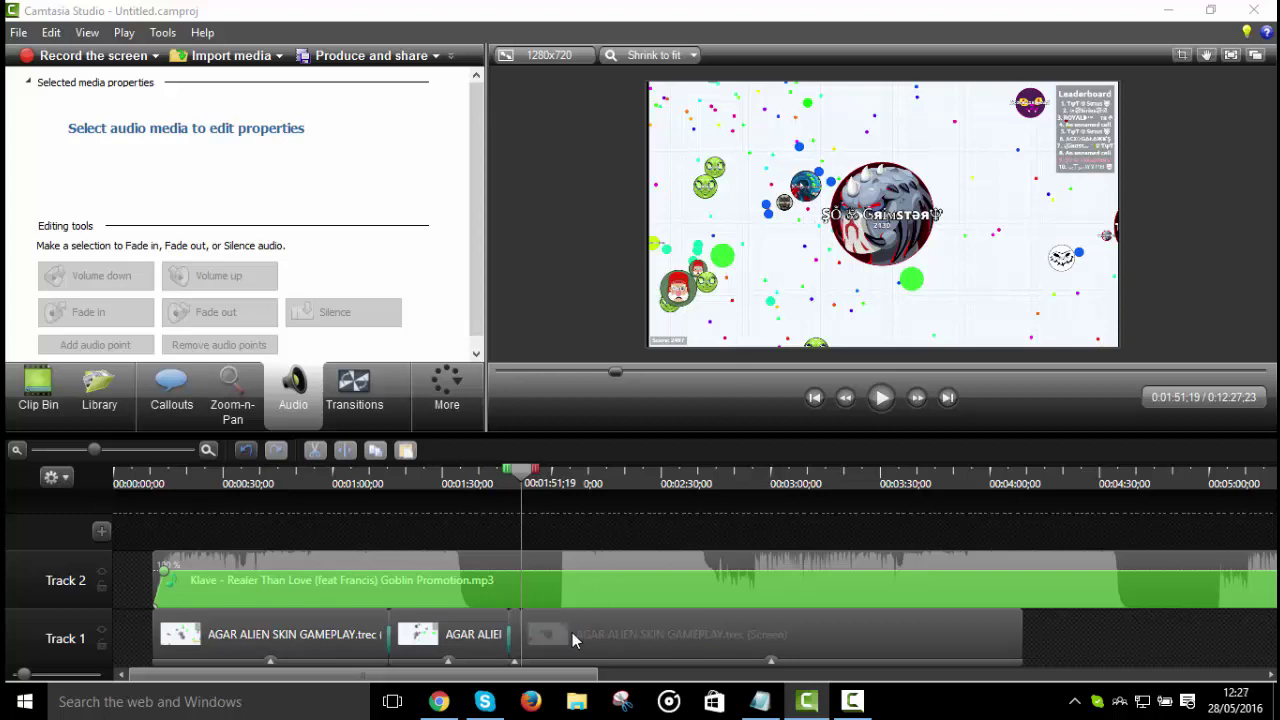
drag(572, 640, 574, 638)
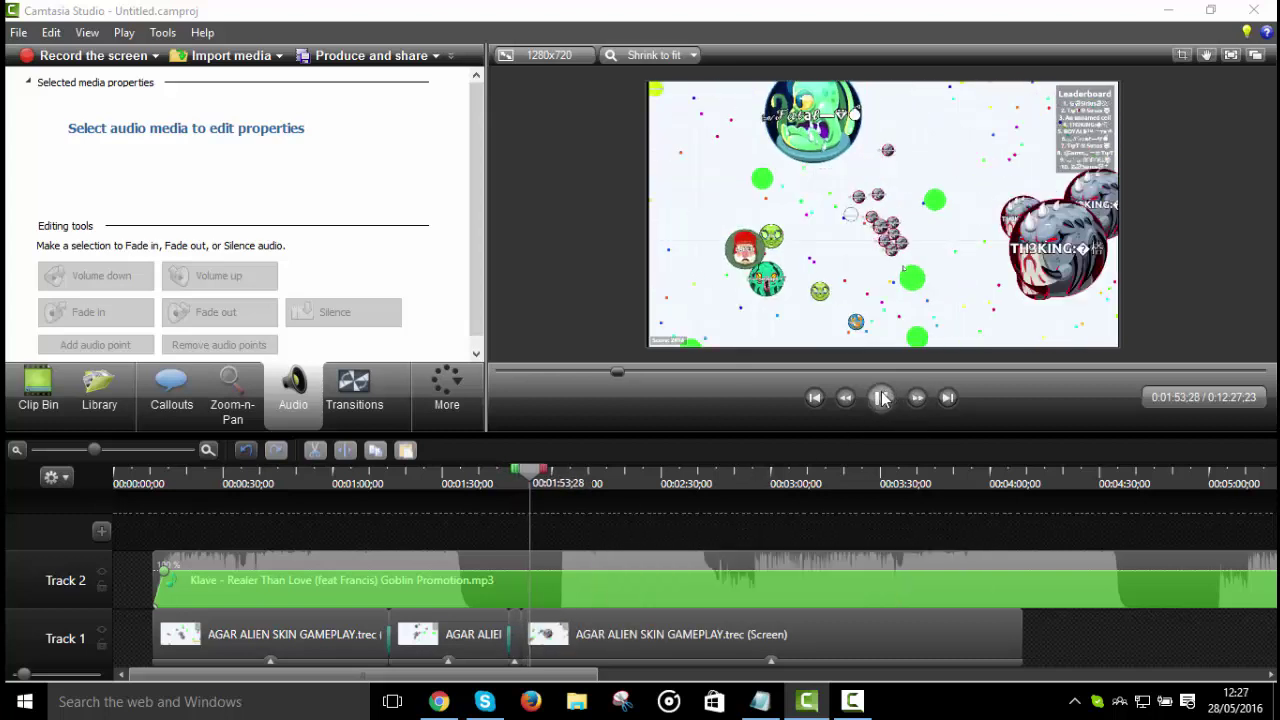
Step: Play through the last gameplay clip, skip past 0:02:07;11 and stop at 0:02:25;08
click(882, 398)
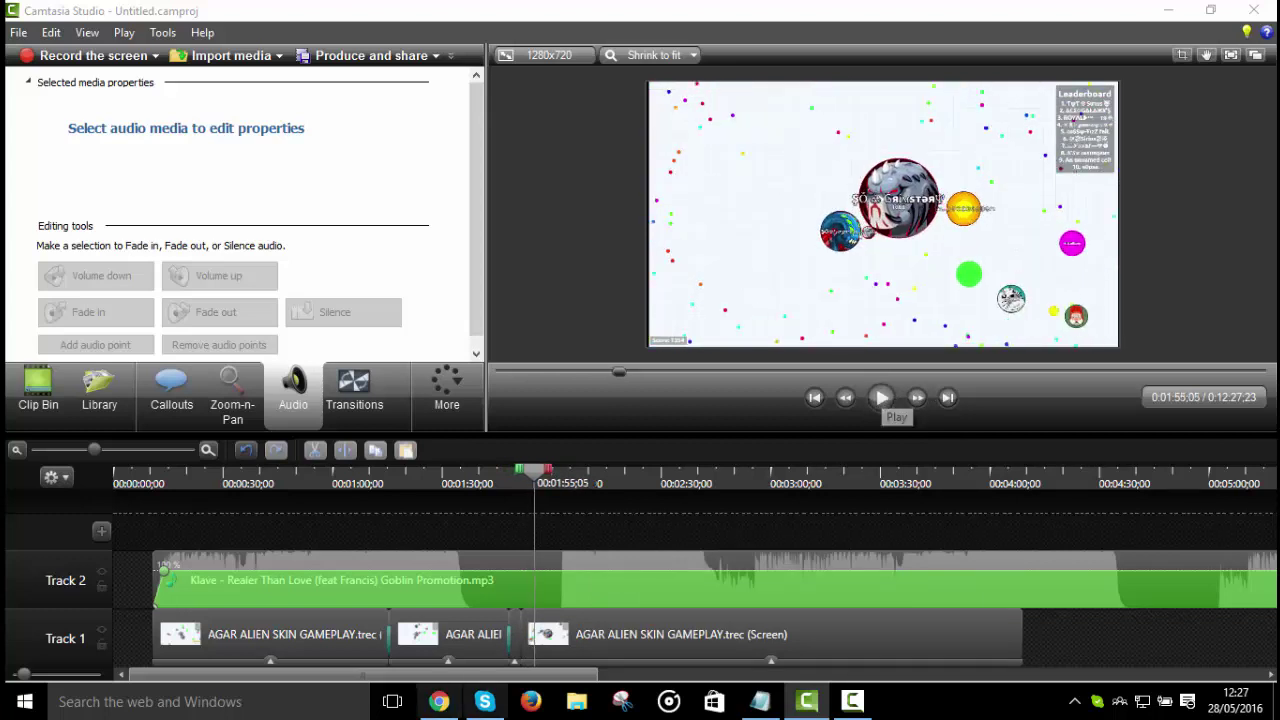
click(891, 401)
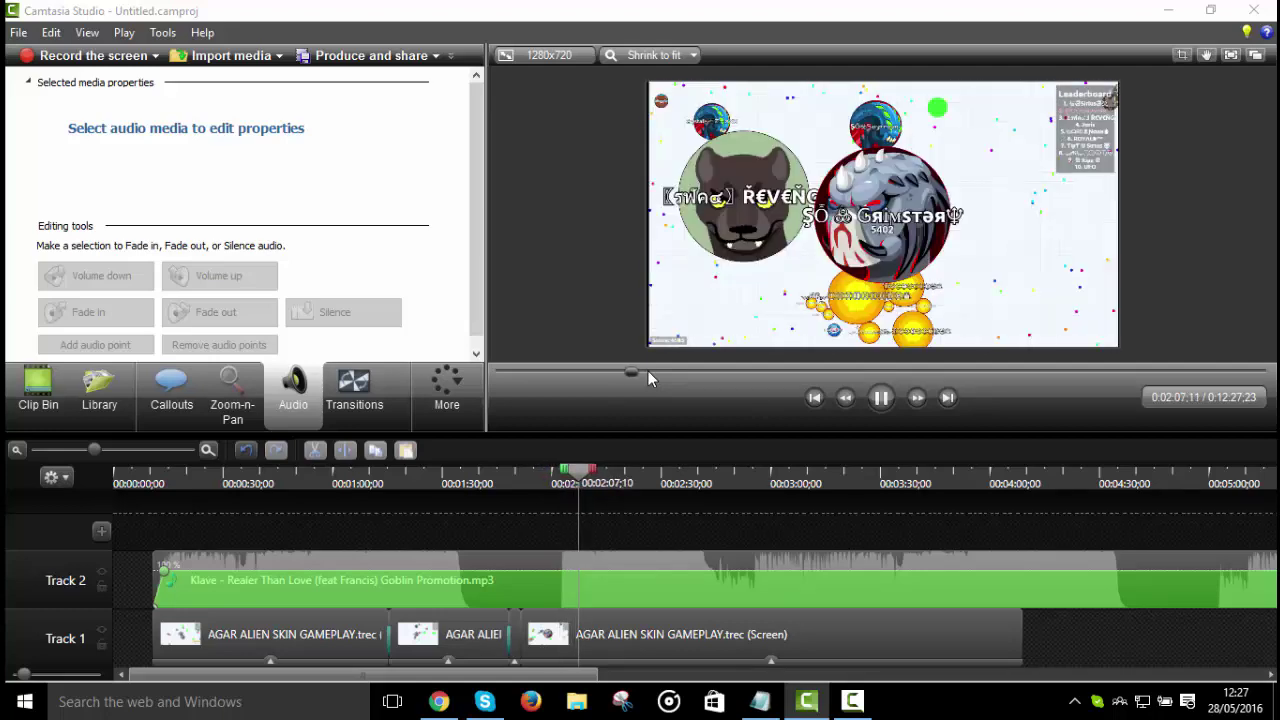
click(648, 371)
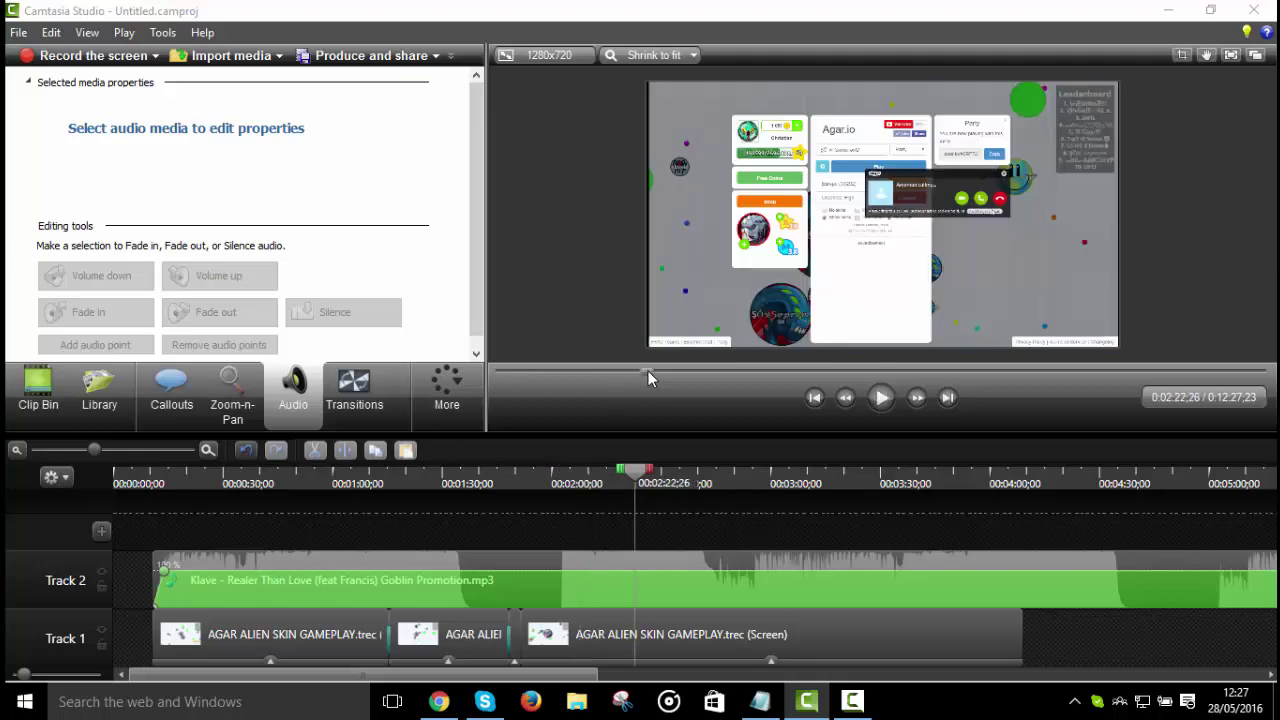
click(880, 397)
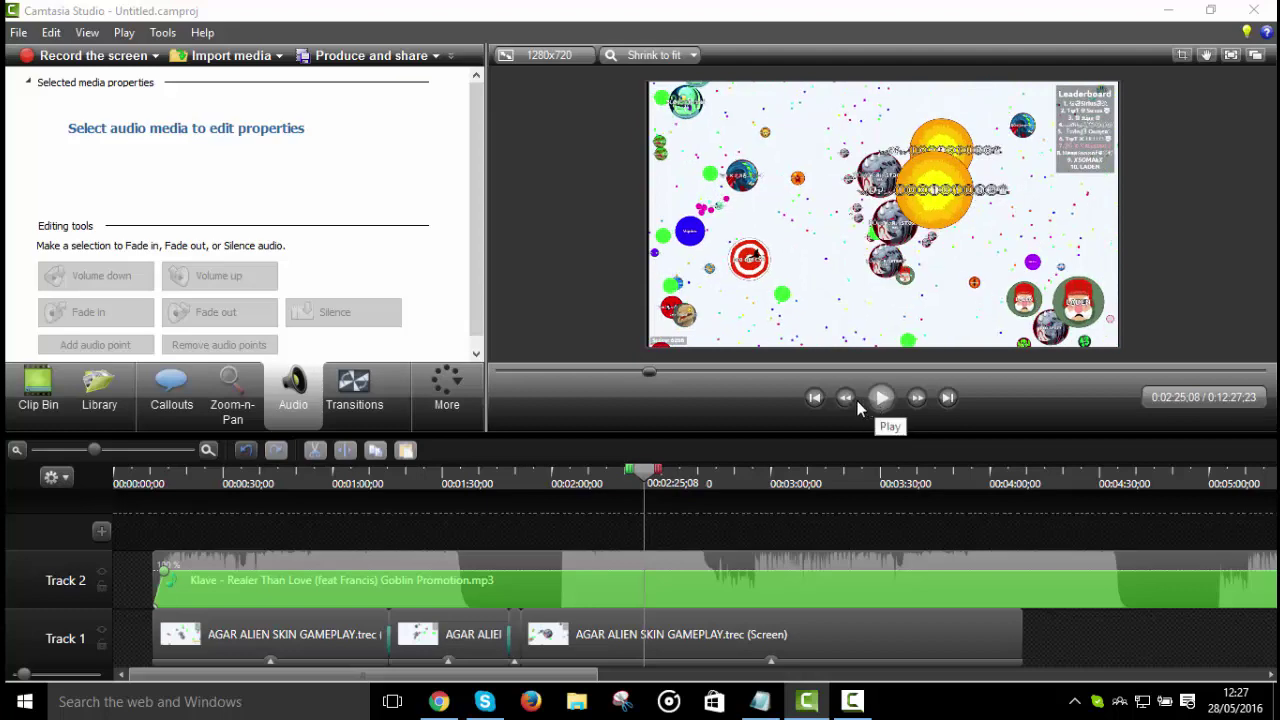
Step: Step back to 0:02:24;16 and split the last gameplay clip on Track 1 there
click(847, 400)
click(847, 400)
click(847, 400)
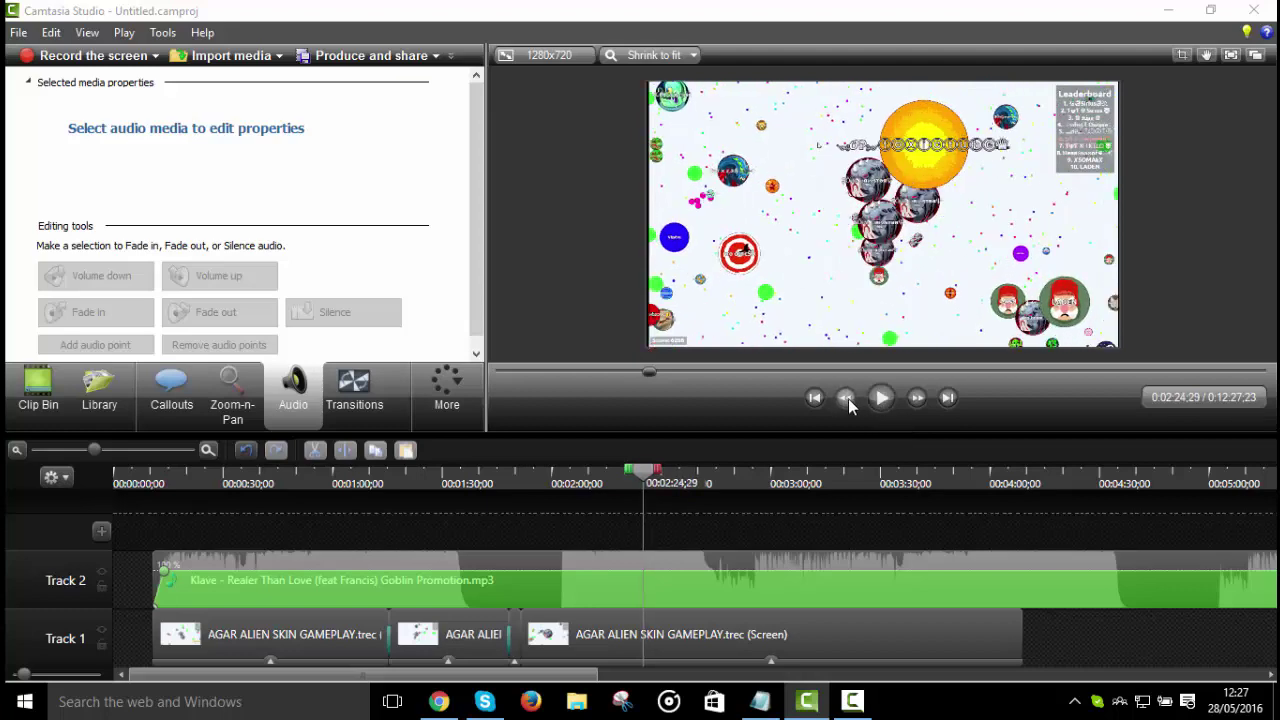
click(847, 400)
click(847, 400)
click(847, 400)
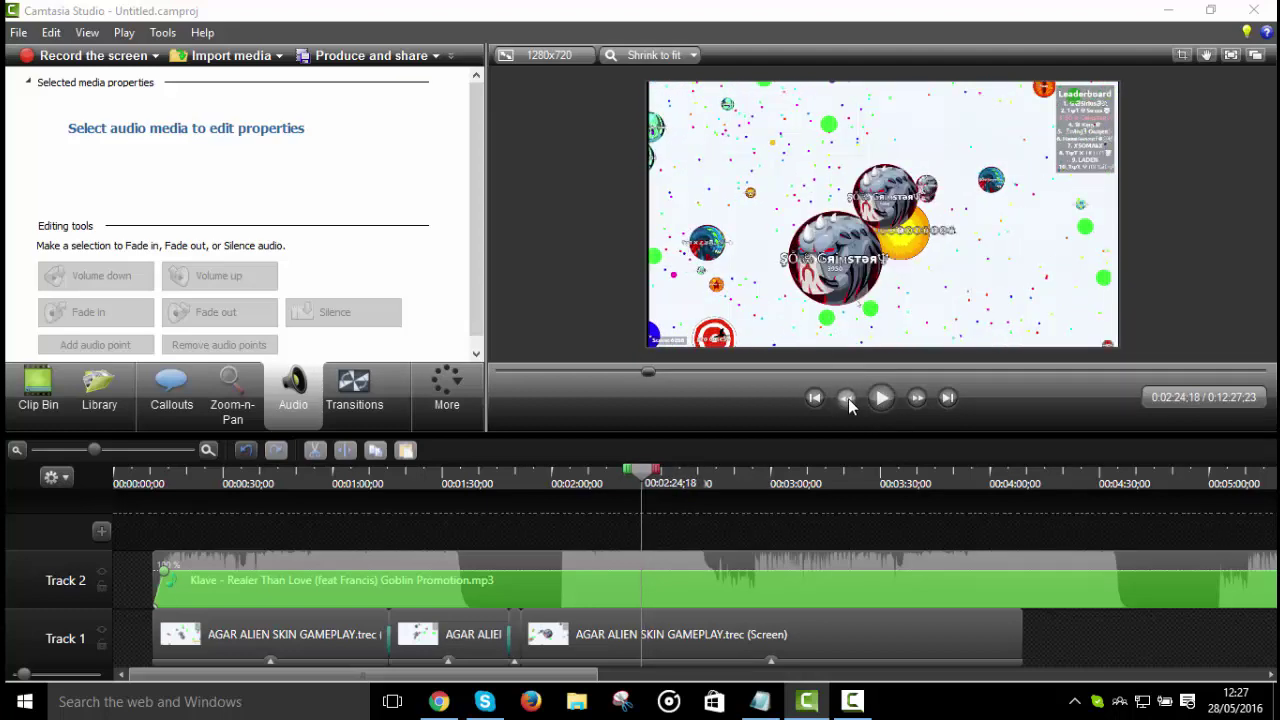
click(847, 400)
click(688, 652)
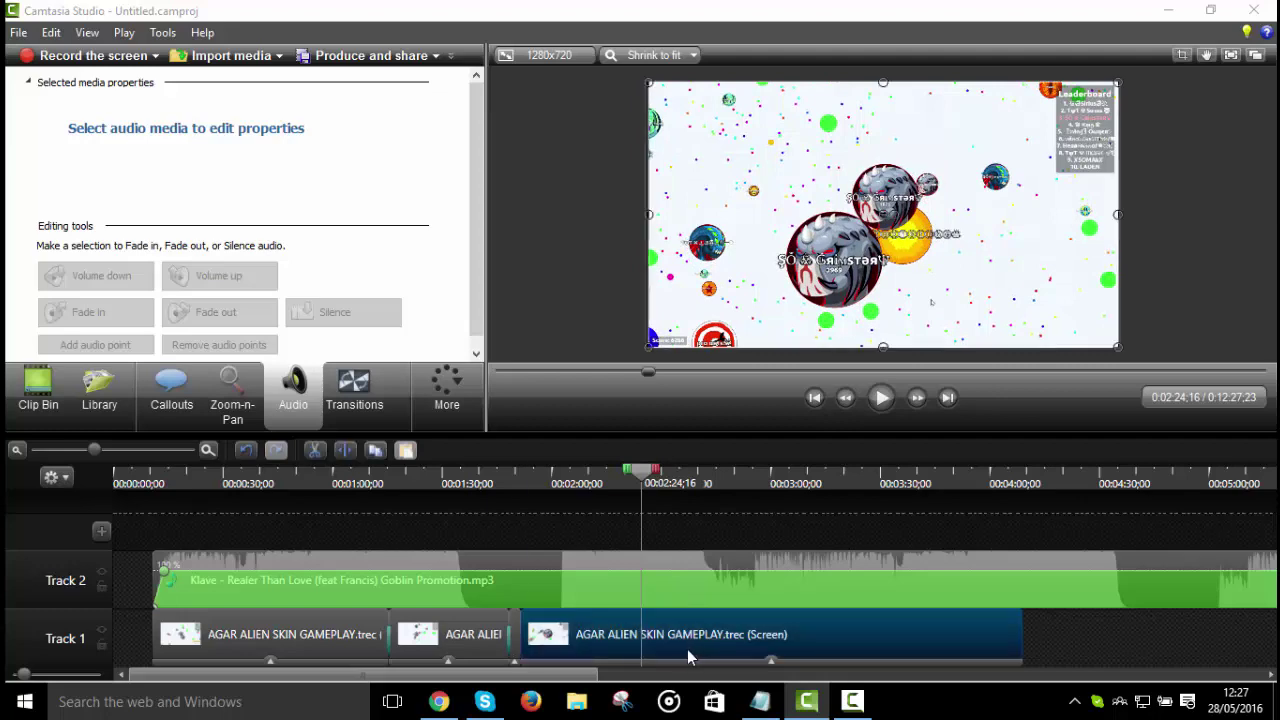
key(s)
Step: Delete the section before the 0:02:24;16 split and move the remaining gameplay clip back to close the gap on Track 1
right_click(588, 636)
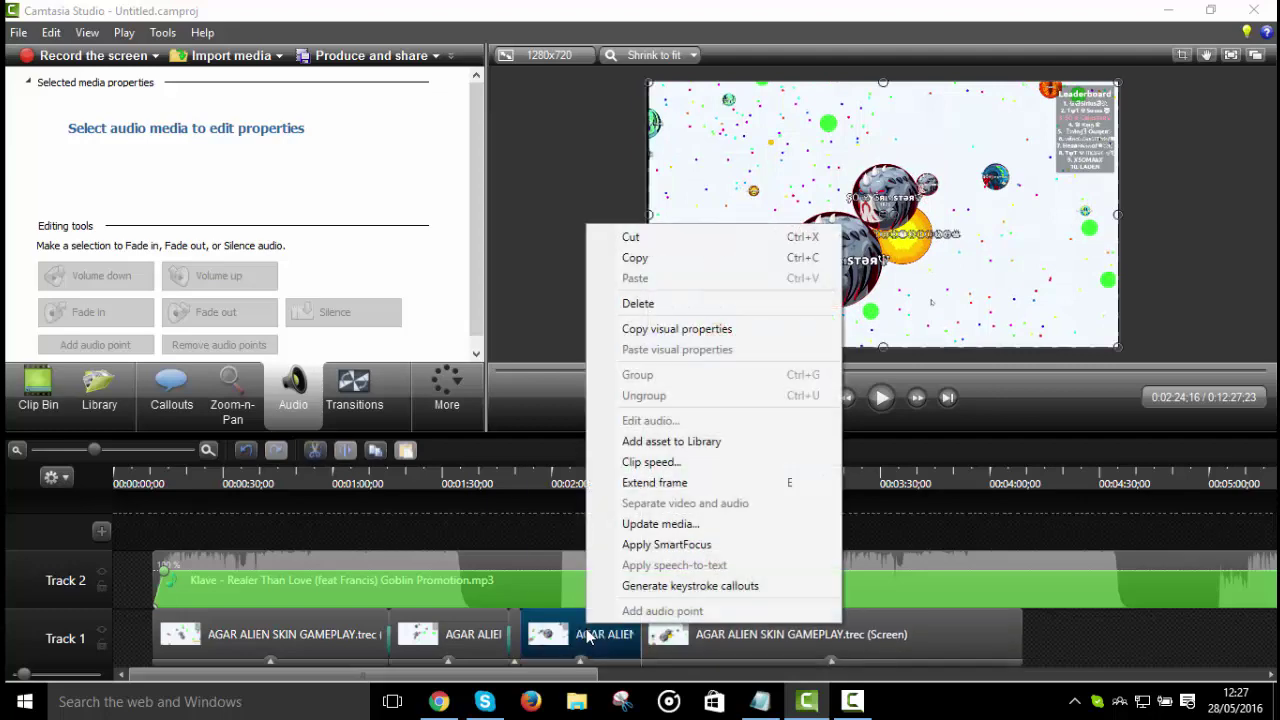
click(638, 303)
drag(660, 640, 522, 628)
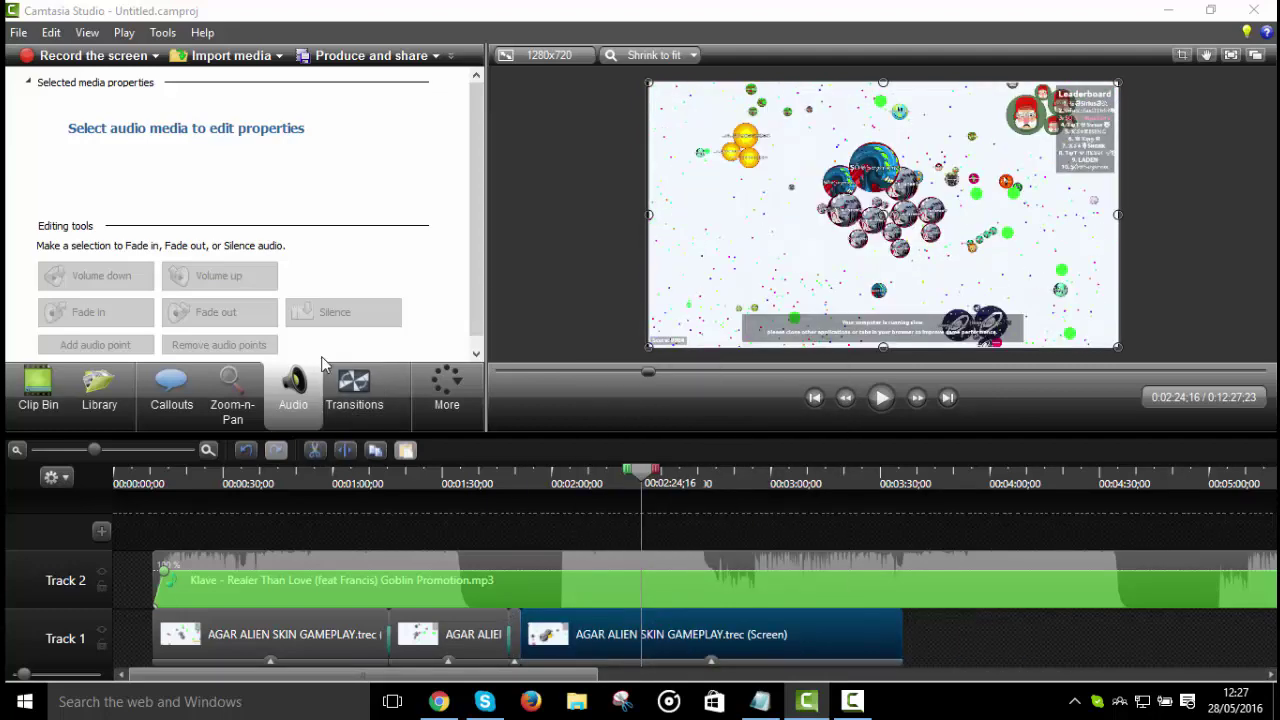
Step: Add a Fade through black transition at the start of the last gameplay clip and play it back to 0:02:08;15
click(352, 372)
drag(346, 195, 533, 636)
click(510, 490)
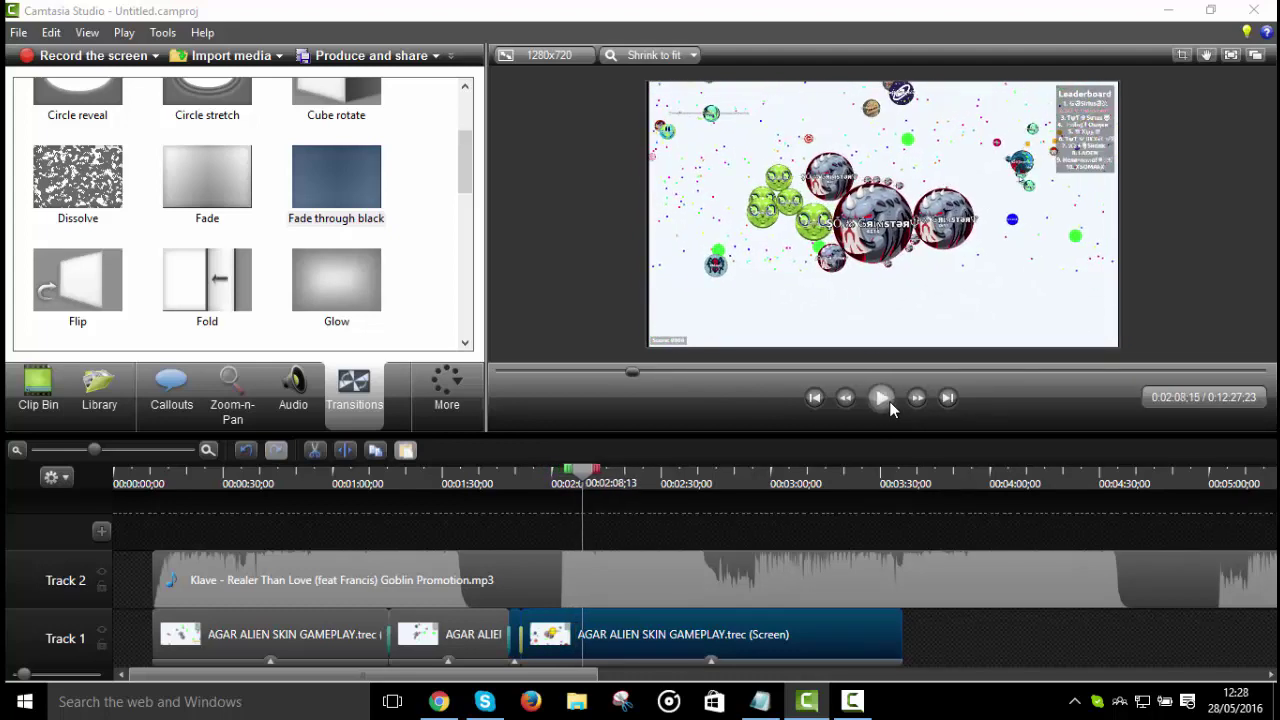
click(884, 399)
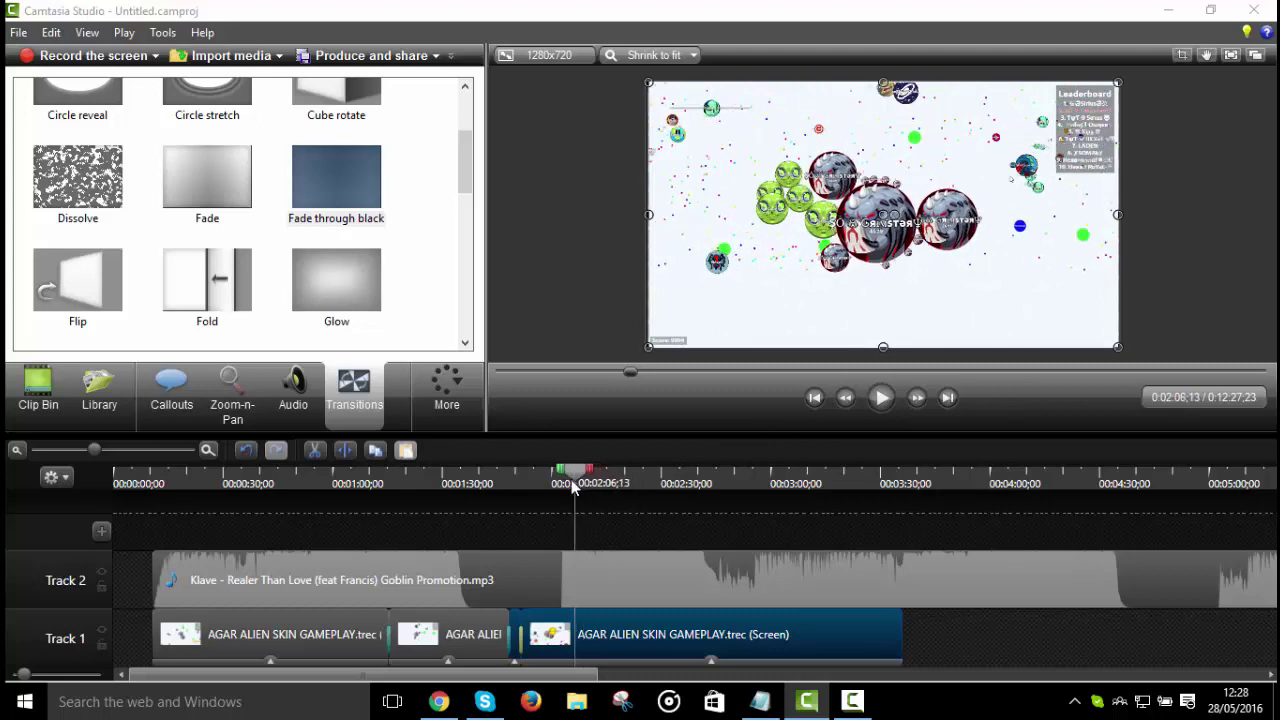
Step: Play from 0:02:06;13, step back to 0:02:07;00 and split the last gameplay clip at that frame
click(873, 404)
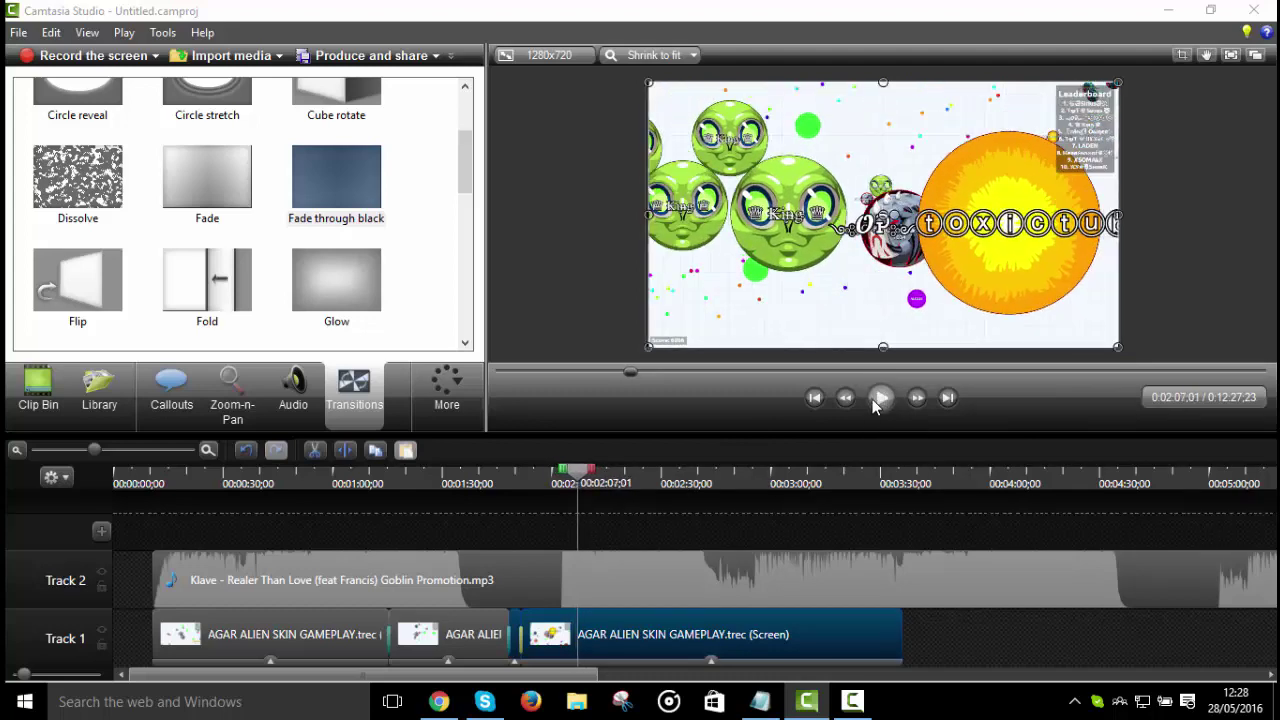
click(873, 403)
click(873, 403)
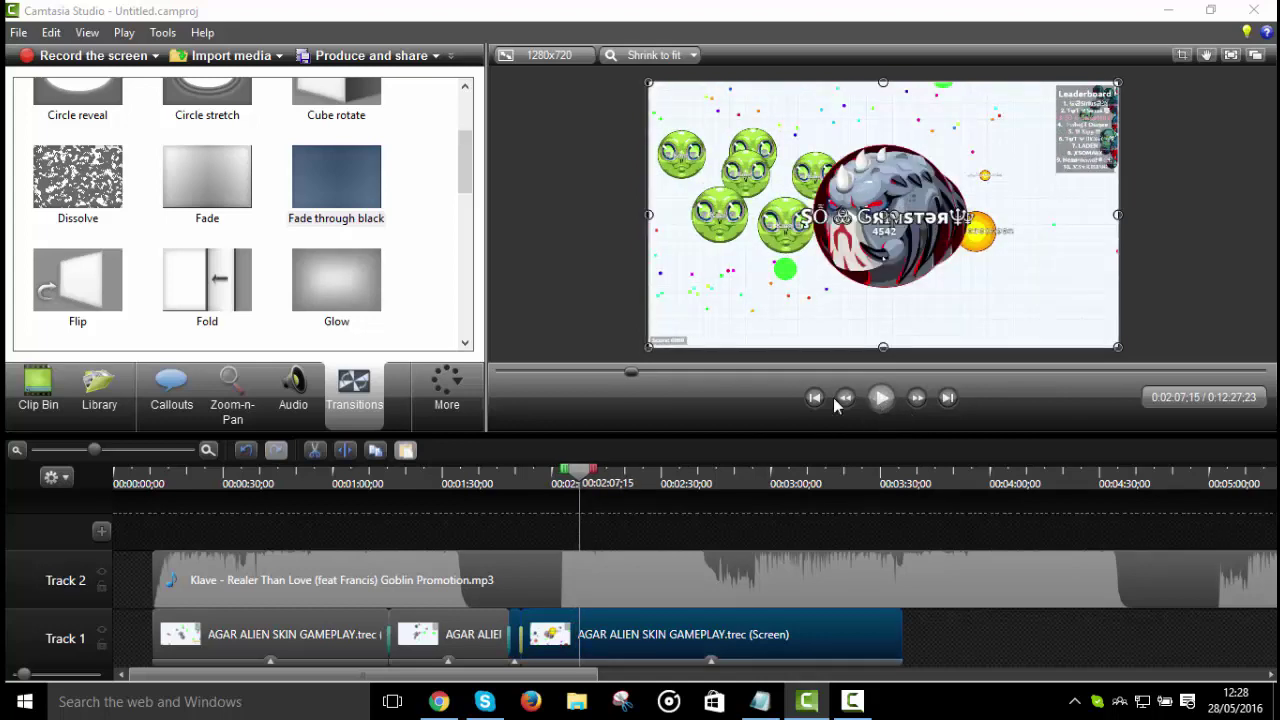
click(845, 397)
click(847, 398)
click(847, 398)
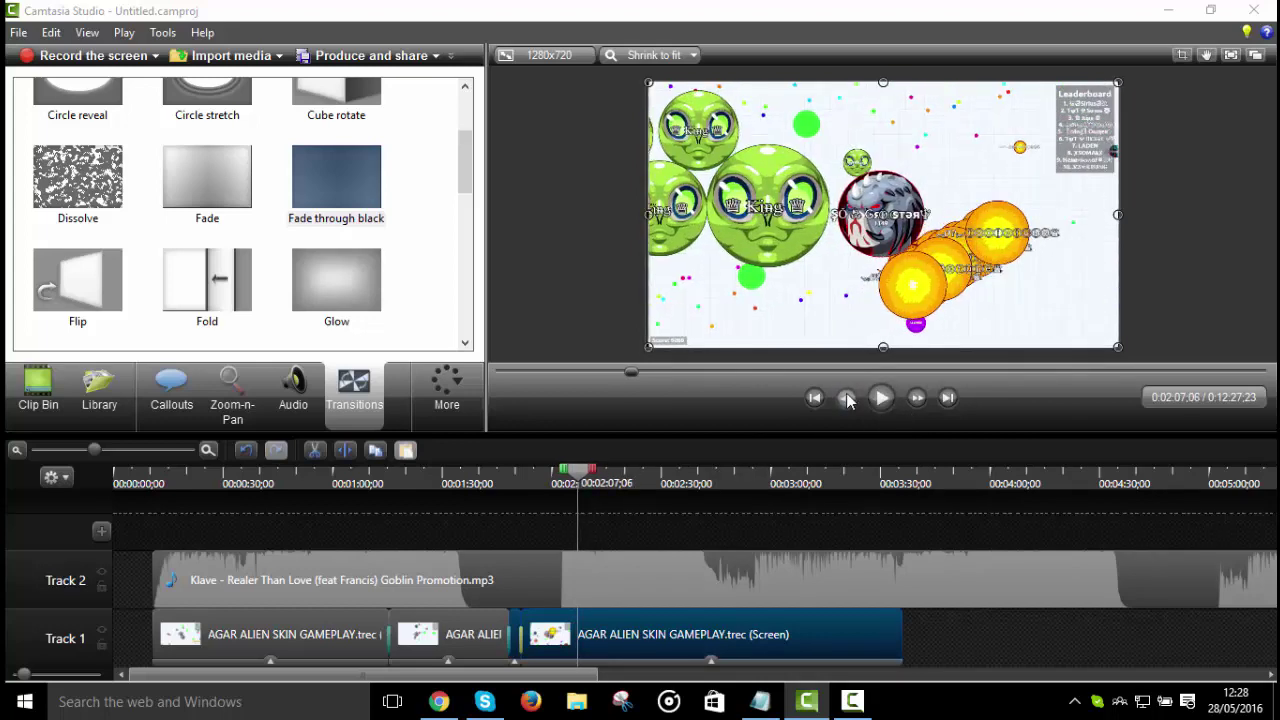
click(847, 398)
click(847, 398)
click(847, 398)
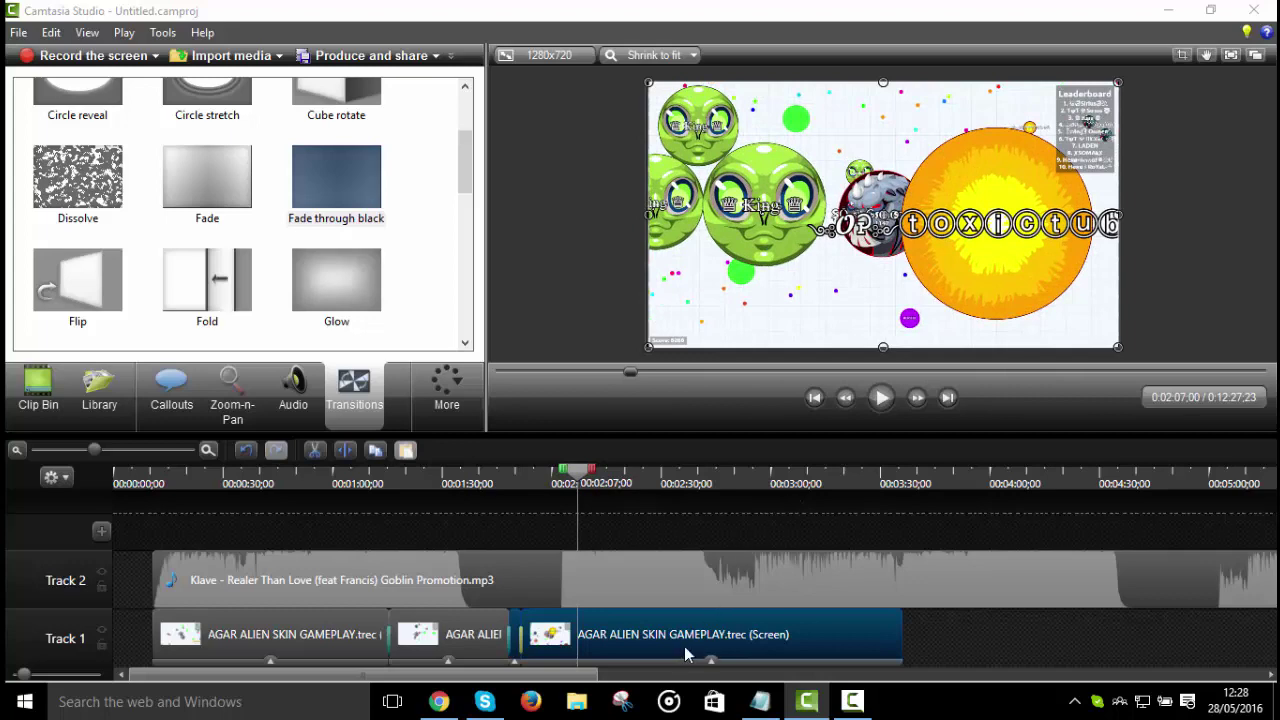
key(s)
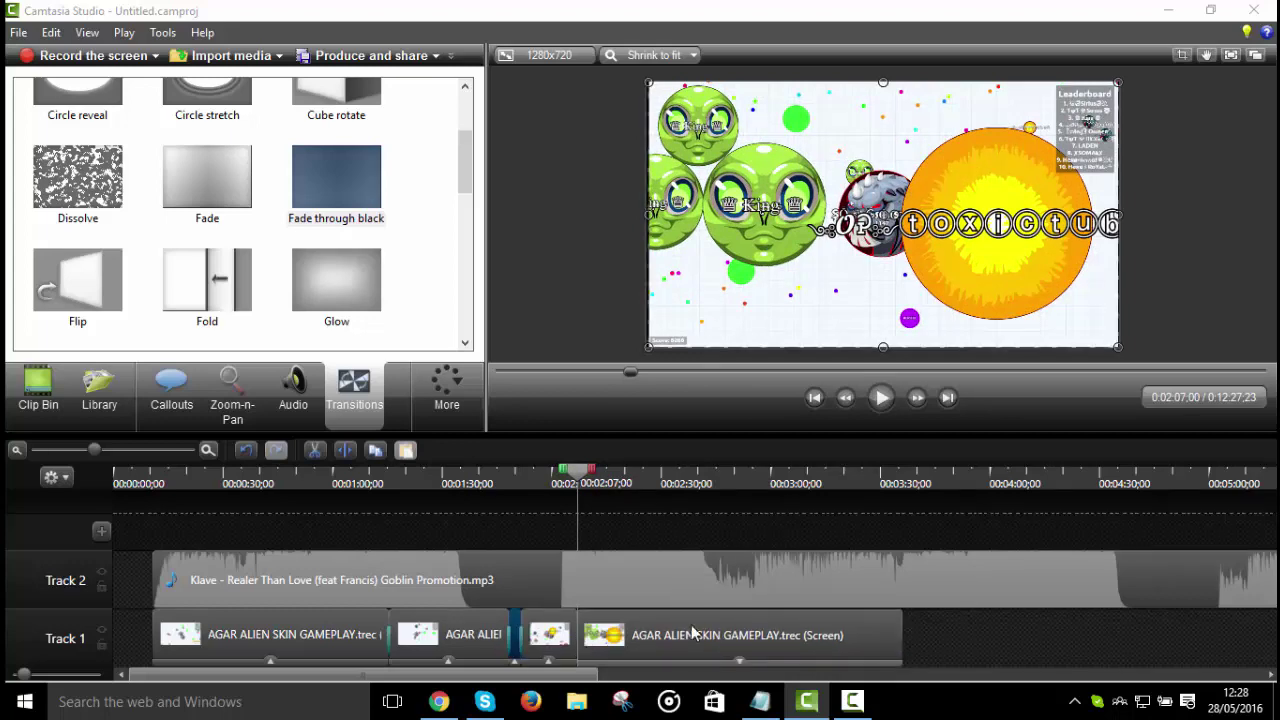
Step: Play on to 0:02:08;06 and split the last gameplay clip there to isolate a short section
click(879, 398)
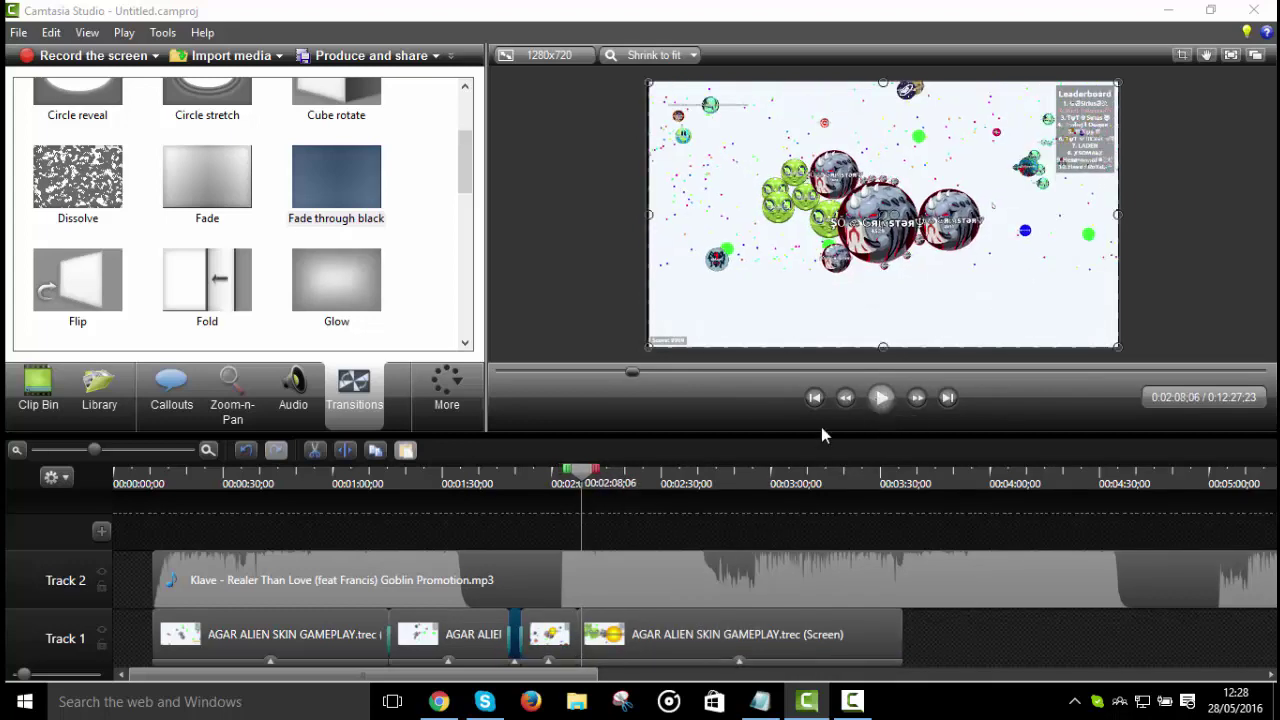
click(643, 632)
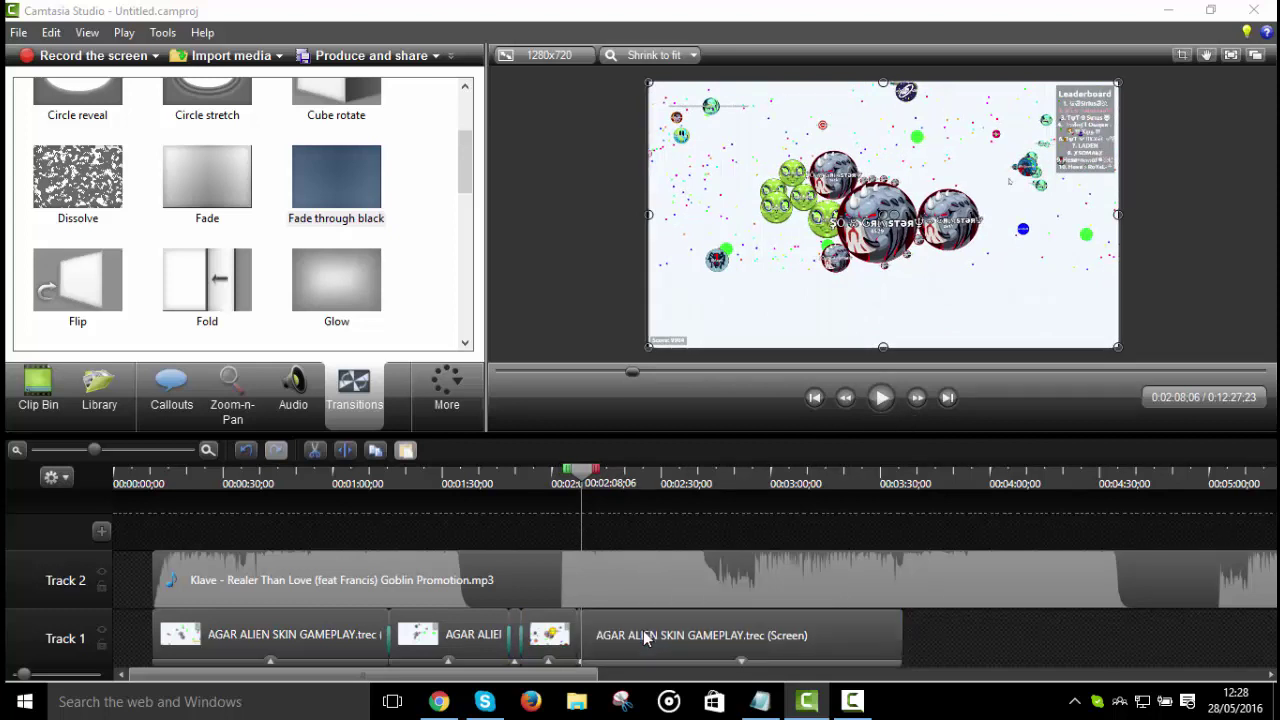
key(Delete)
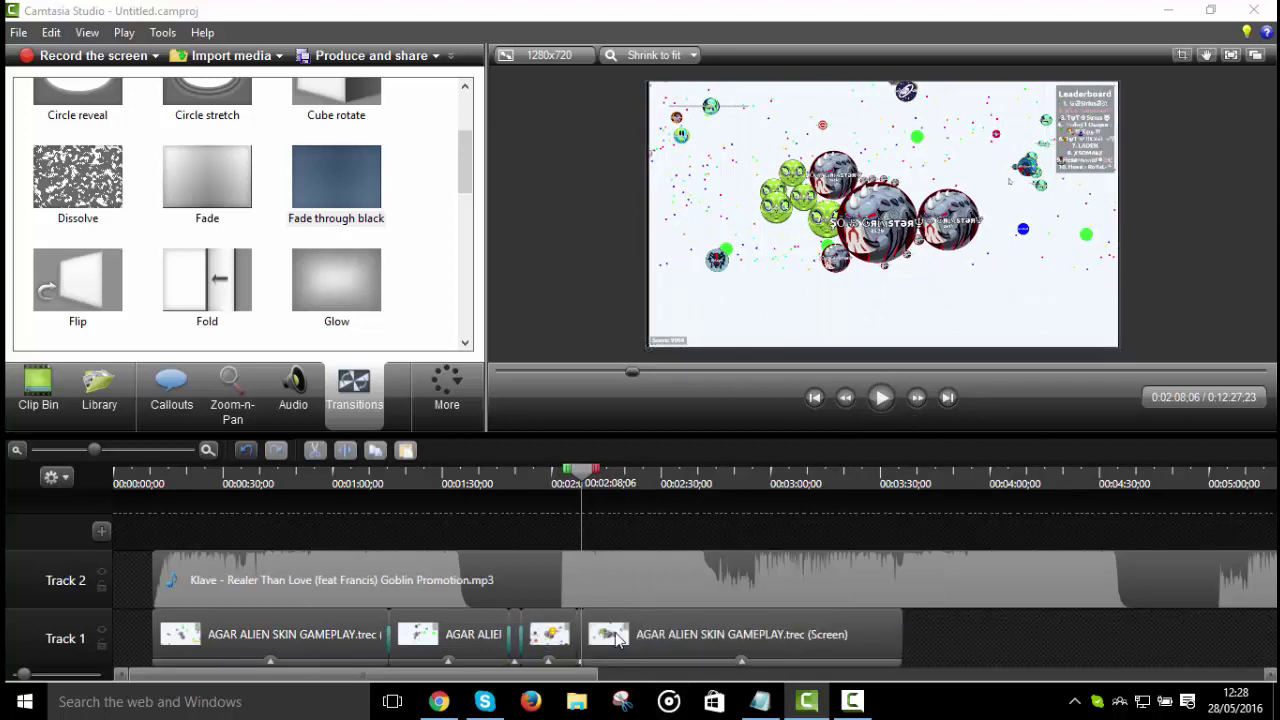
Step: Move the gameplay clip after the 0:02:08;06 split further along Track 1 to open a gap behind the short clip
click(134, 450)
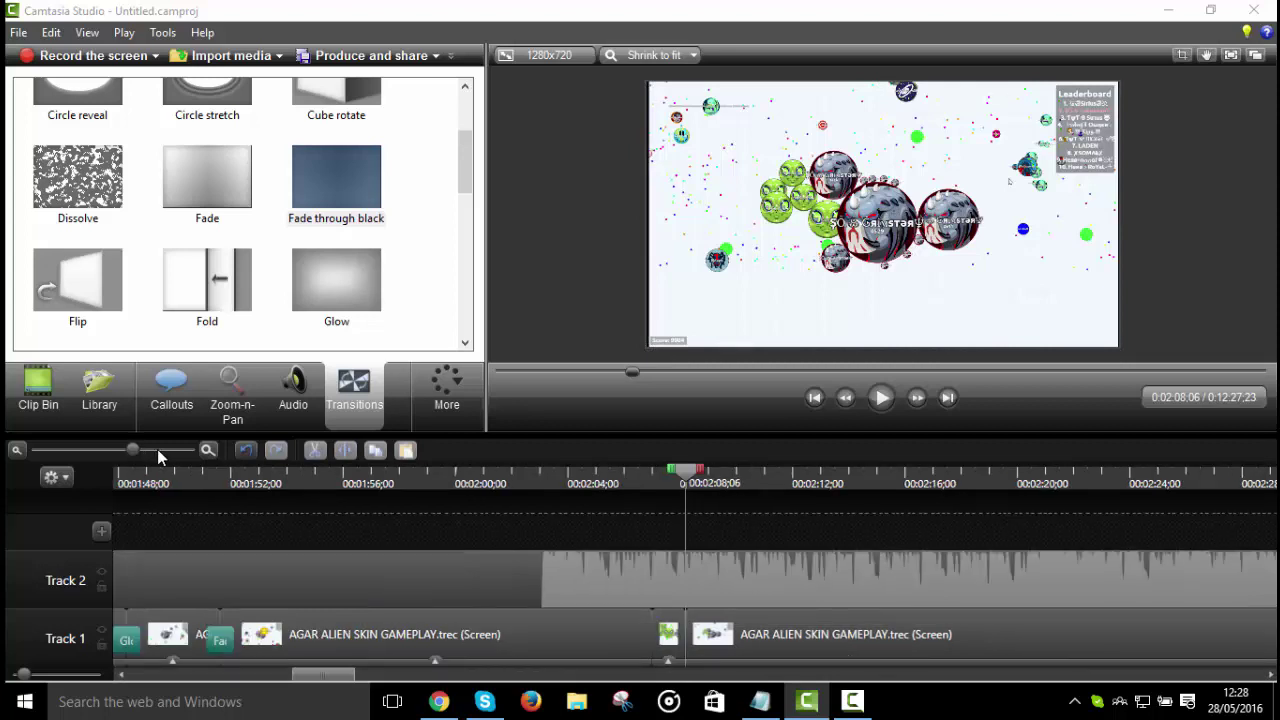
click(157, 450)
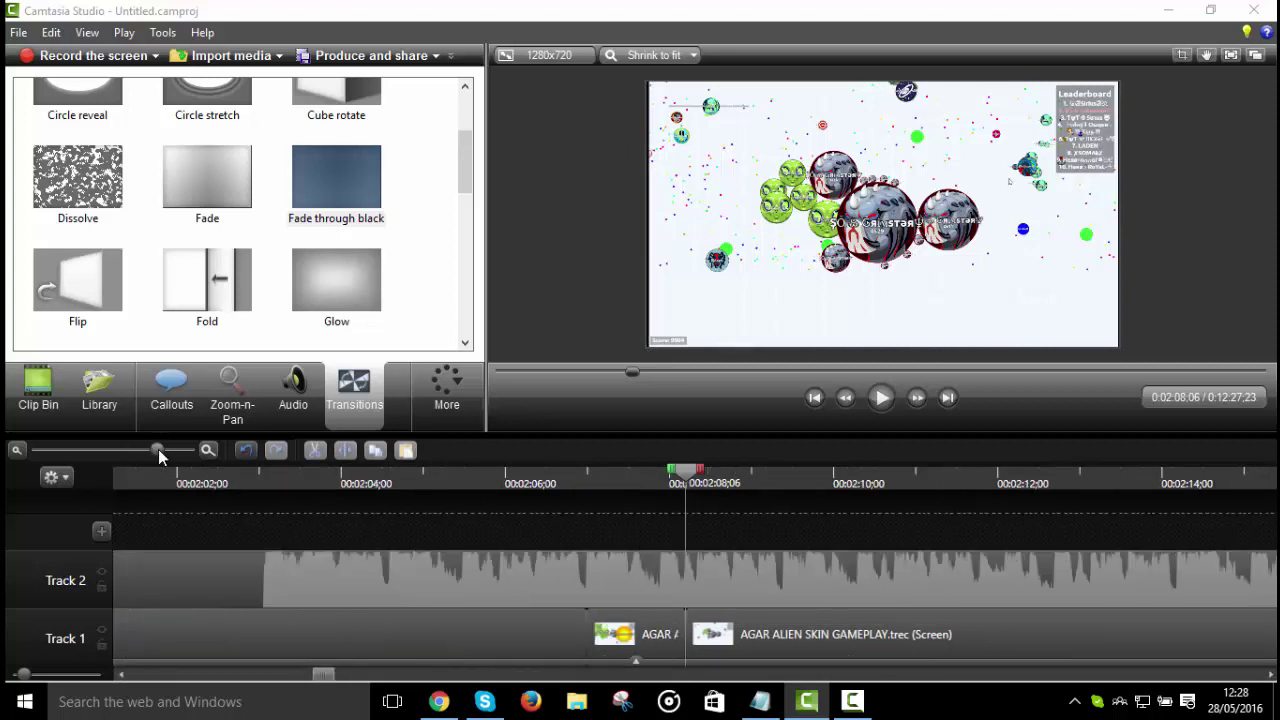
click(721, 631)
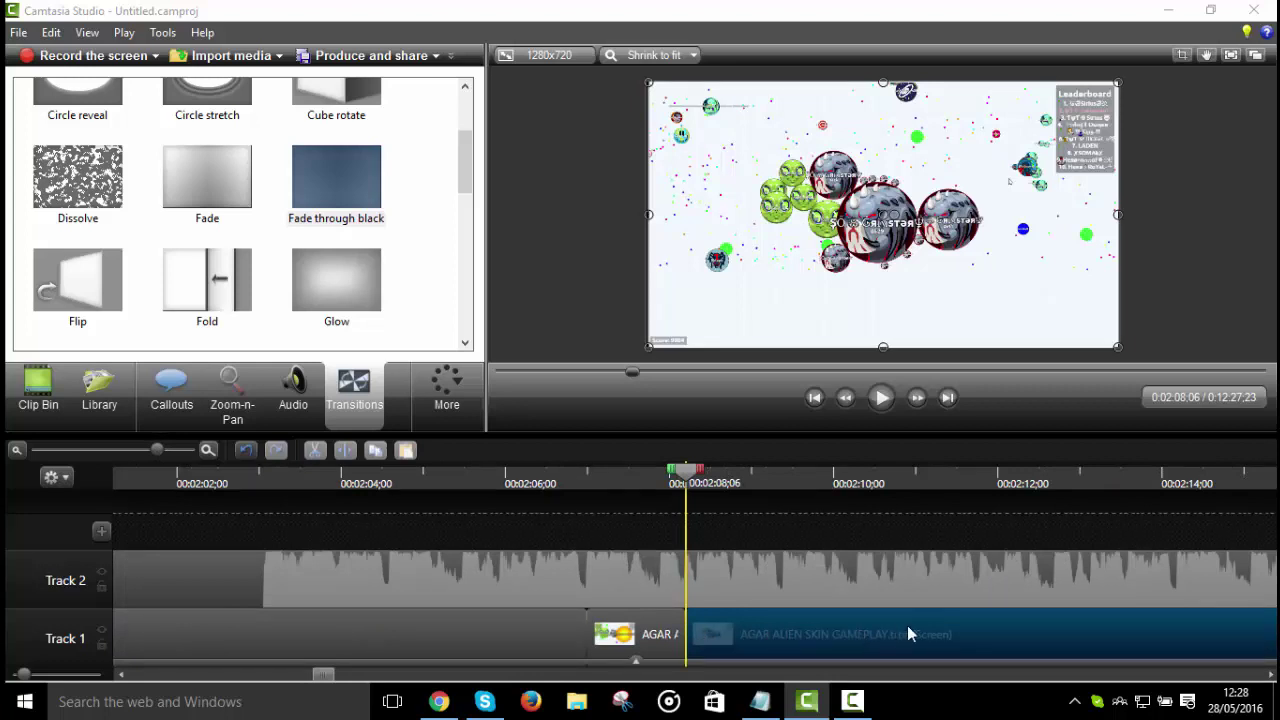
drag(907, 633, 1275, 633)
Step: Set the short clip's speed to 150% and move the last gameplay clip back against its end
right_click(605, 605)
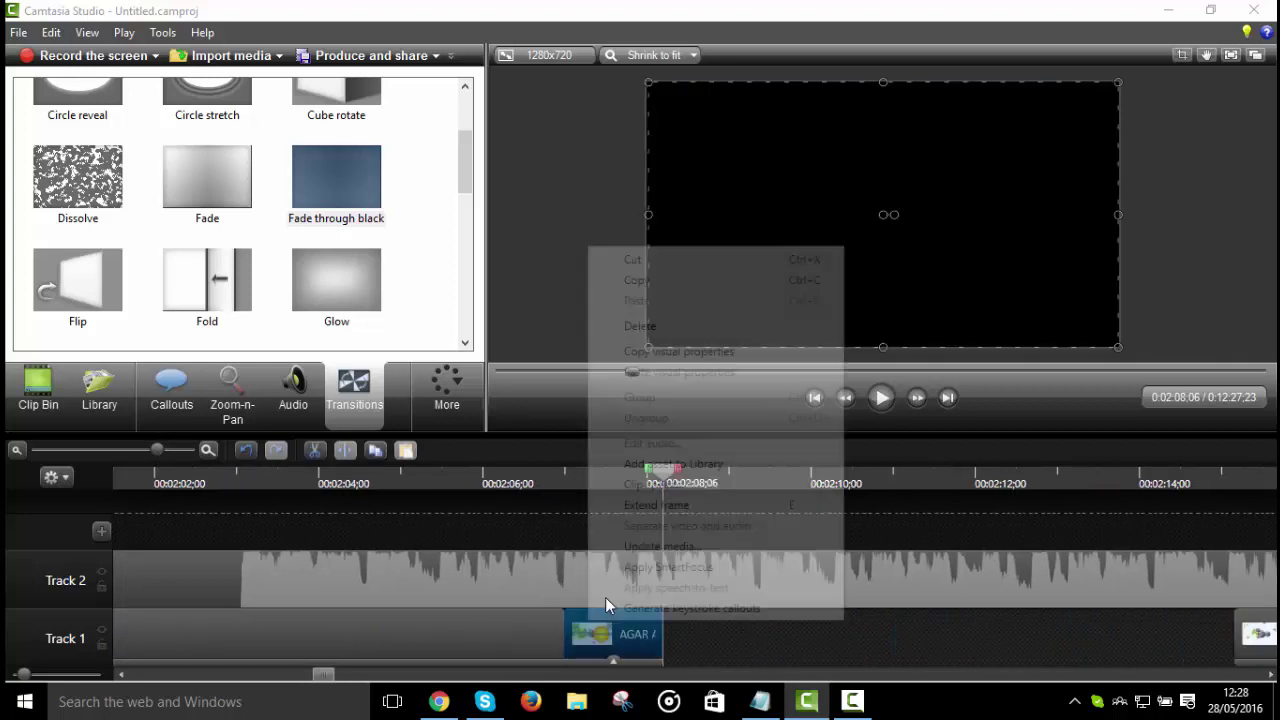
click(640, 485)
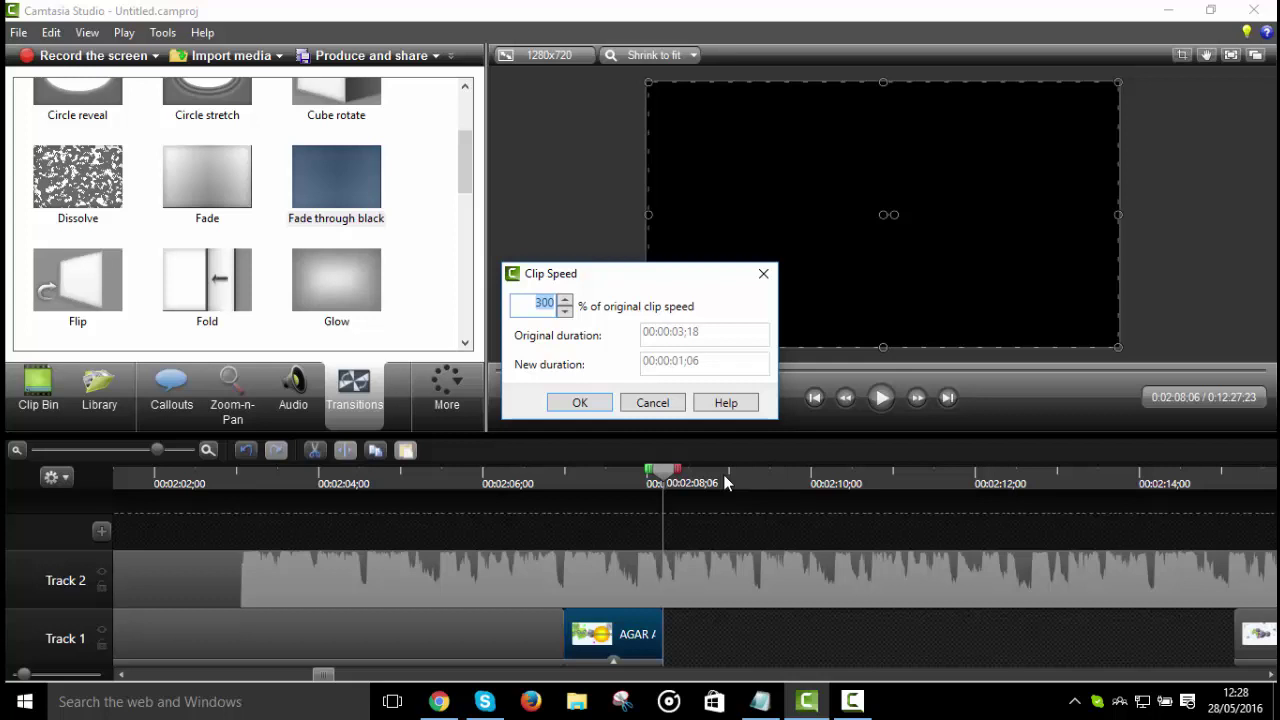
text(150)
key(Return)
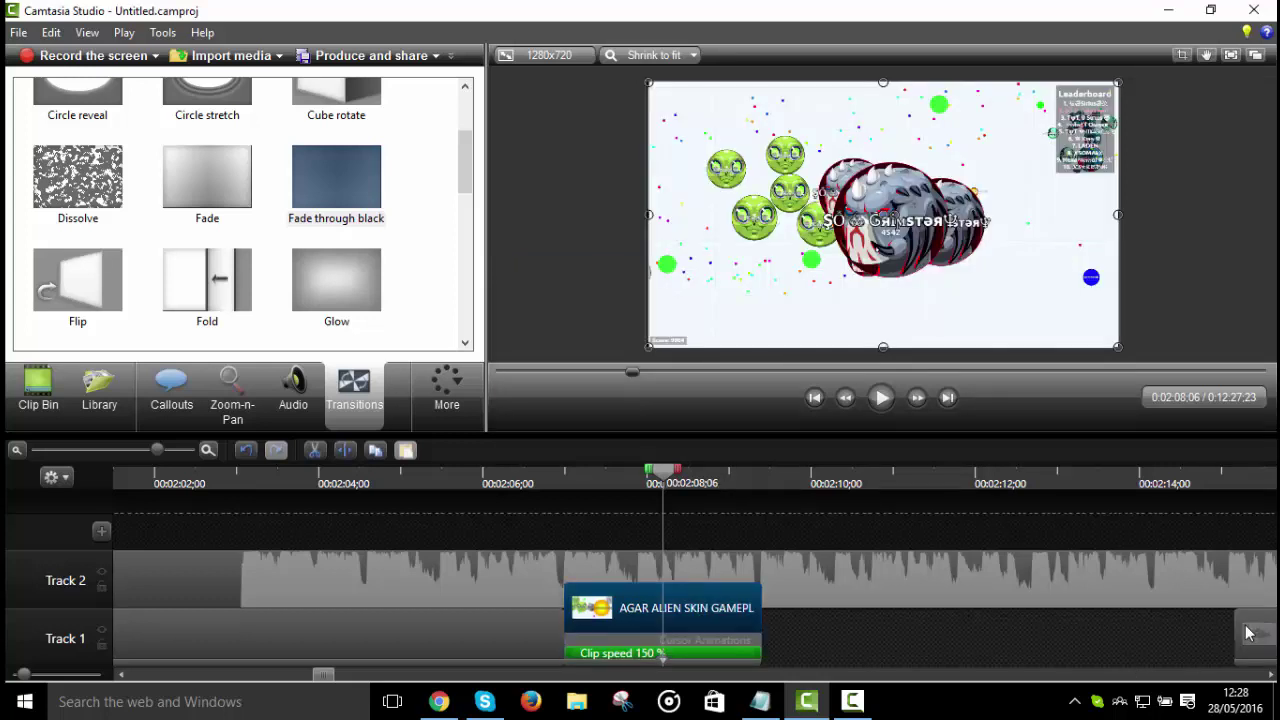
Step: Play back the short clip from 0:02:07;04 and split it at 0:02:08;04
drag(645, 484, 575, 475)
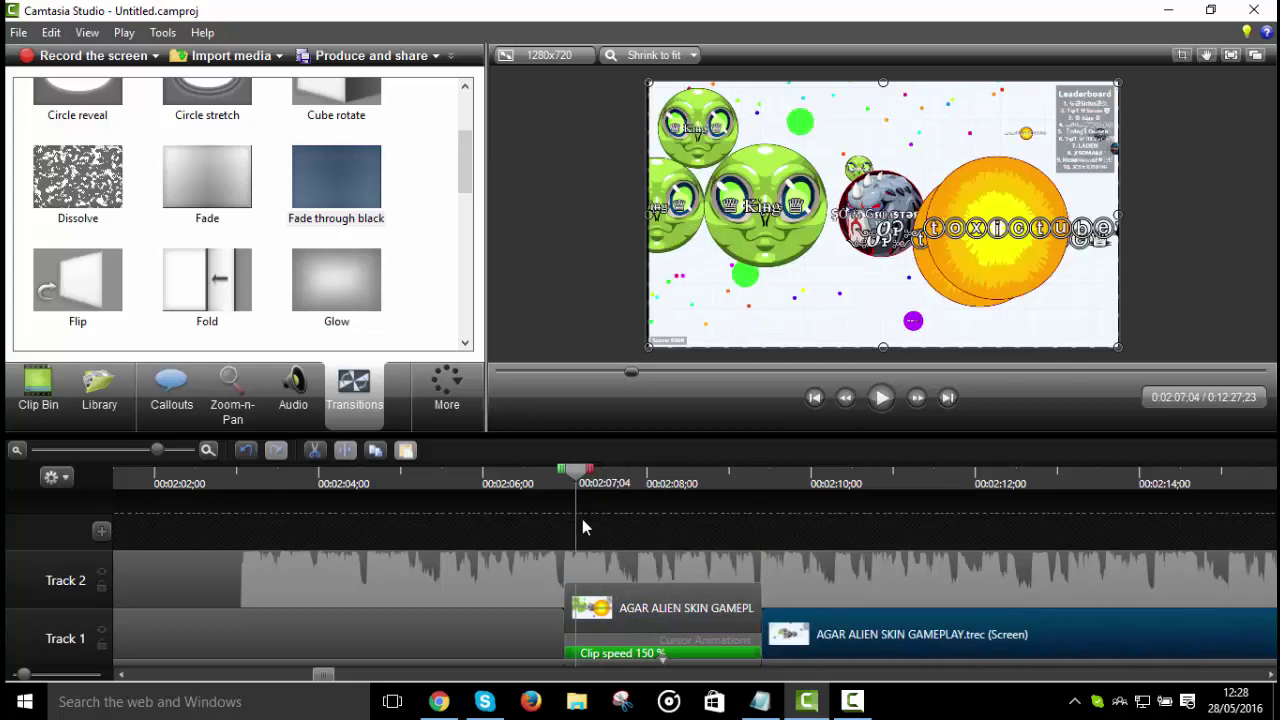
click(883, 405)
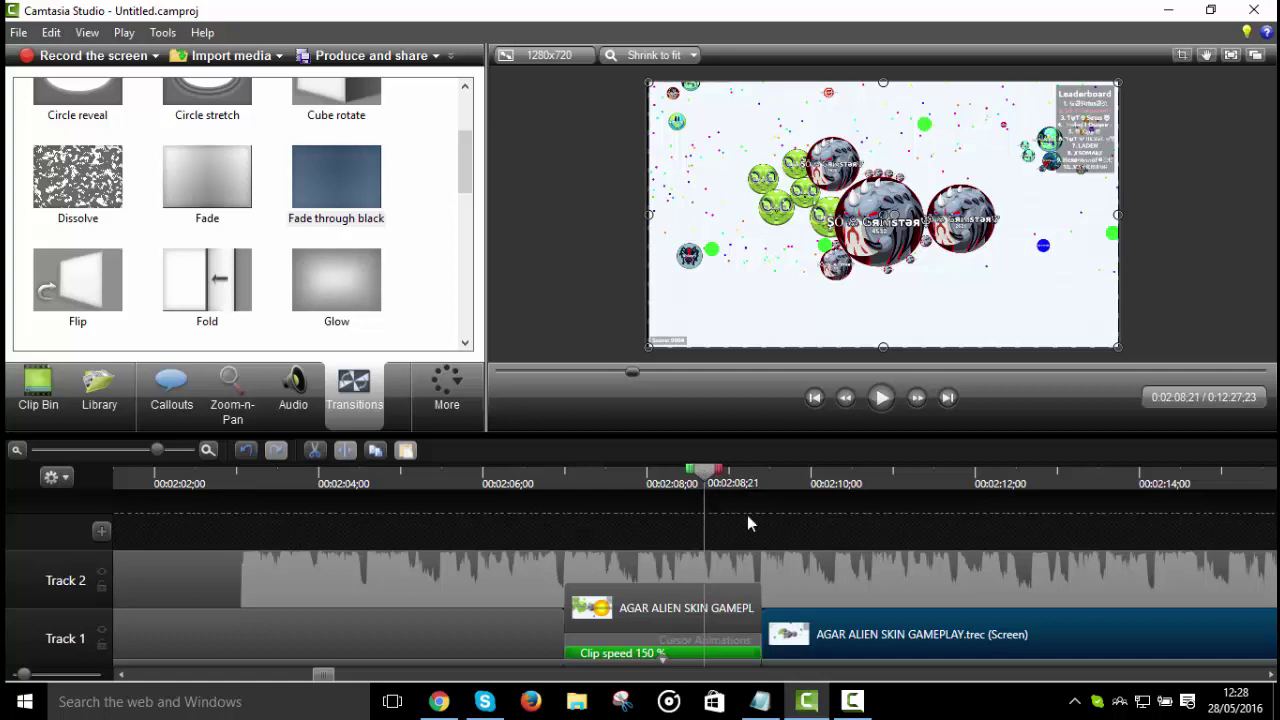
drag(705, 478, 661, 482)
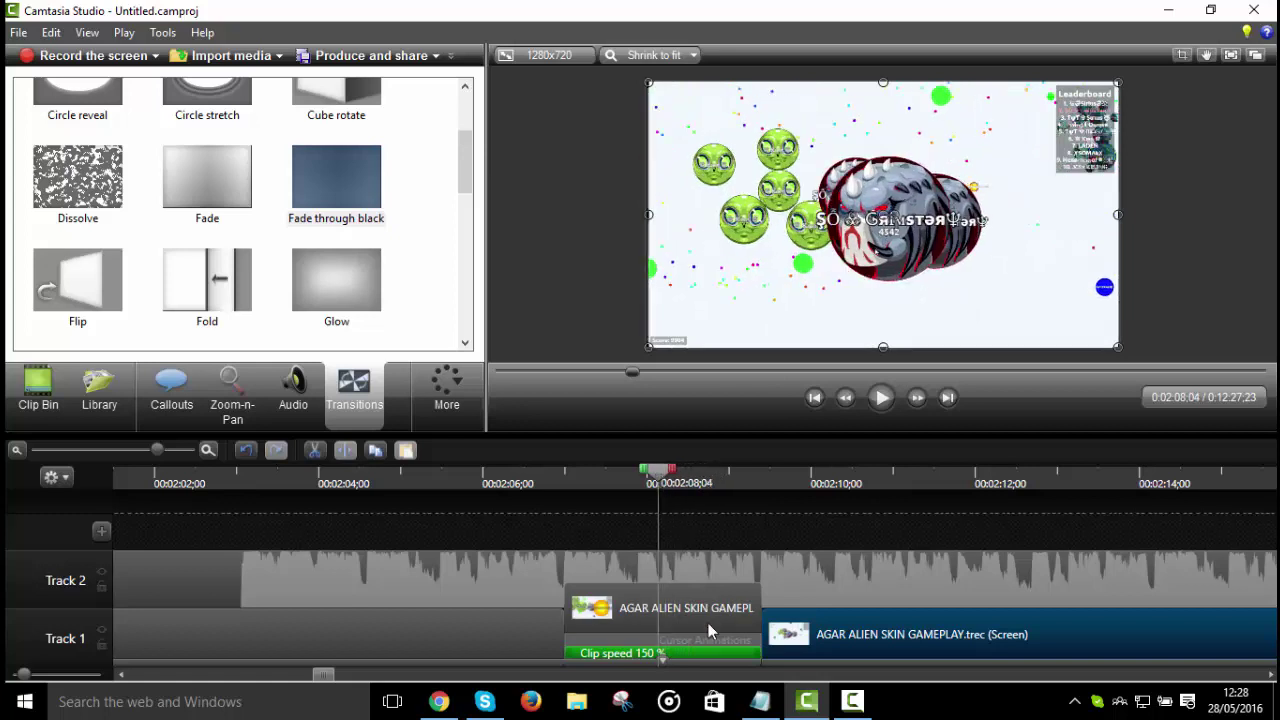
key(s)
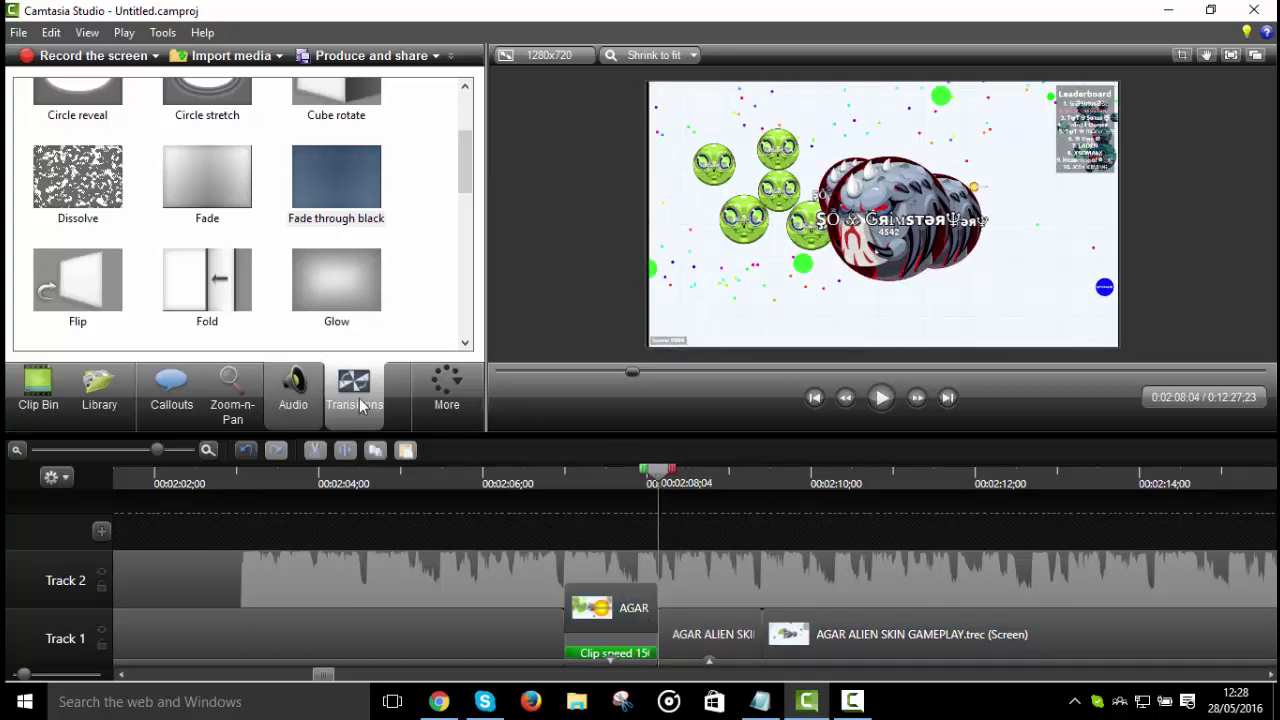
Step: Add a Radial blur transition between the two short clips at the 0:02:08;04 split
scroll(100, 222, up, 3)
scroll(105, 228, down, 7)
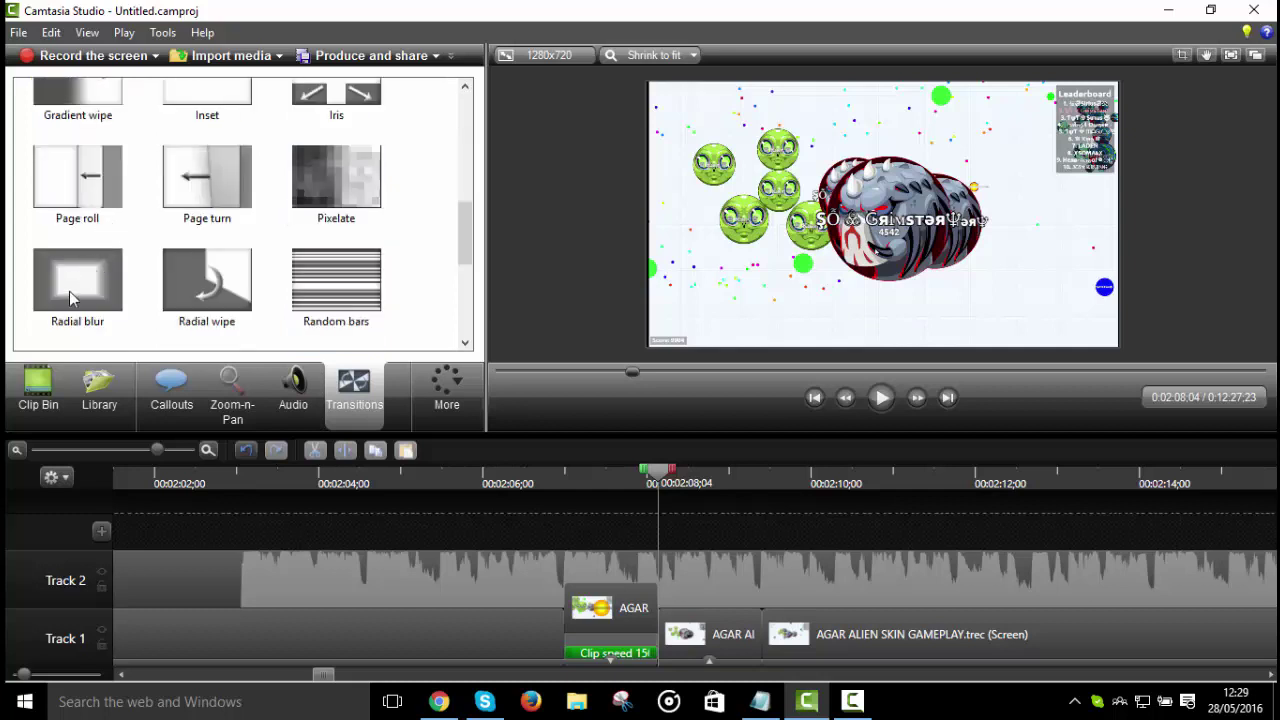
drag(70, 297, 673, 648)
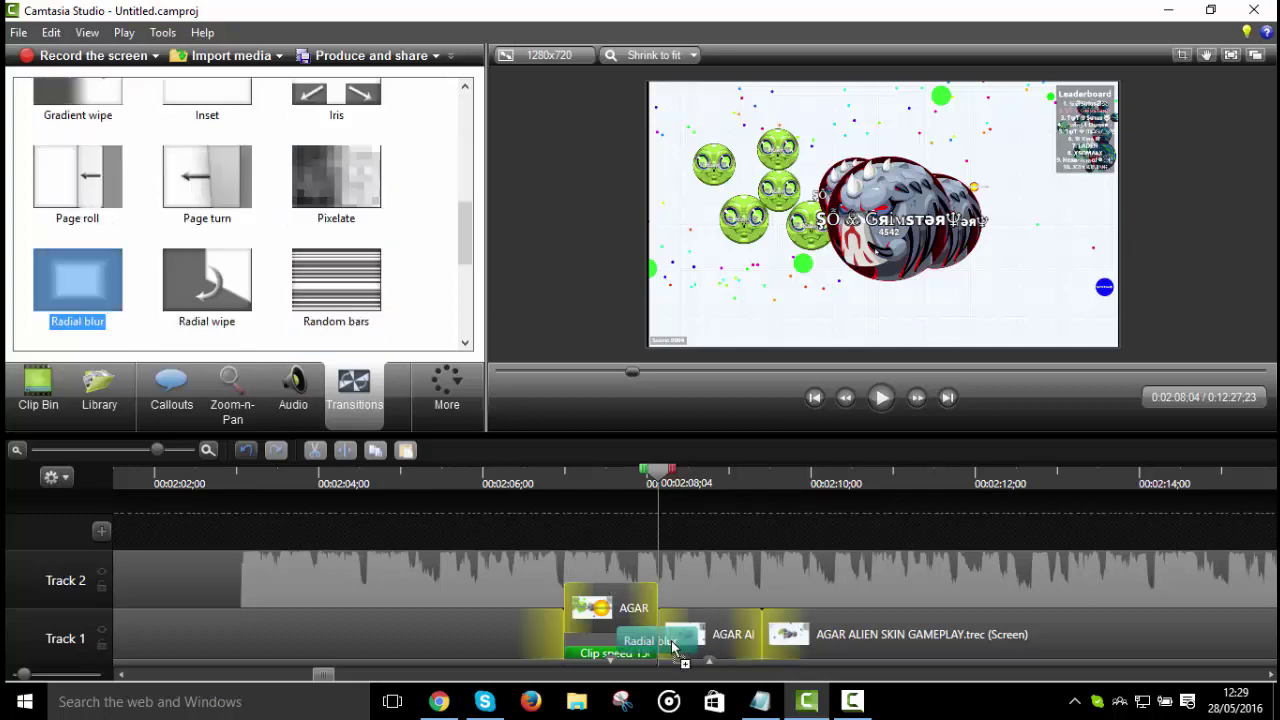
drag(668, 527, 668, 527)
Step: Play back the Radial blur transition from the start of the short clips on Track 1
drag(660, 478, 565, 478)
click(879, 397)
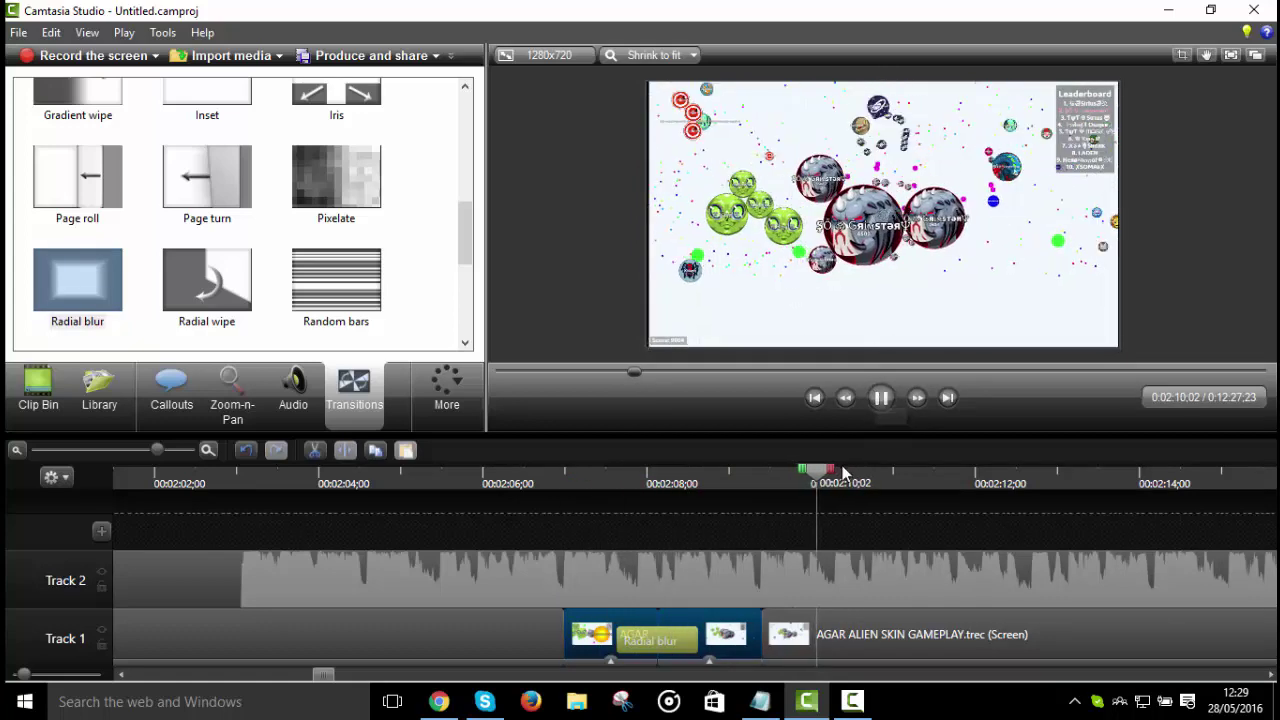
key(space)
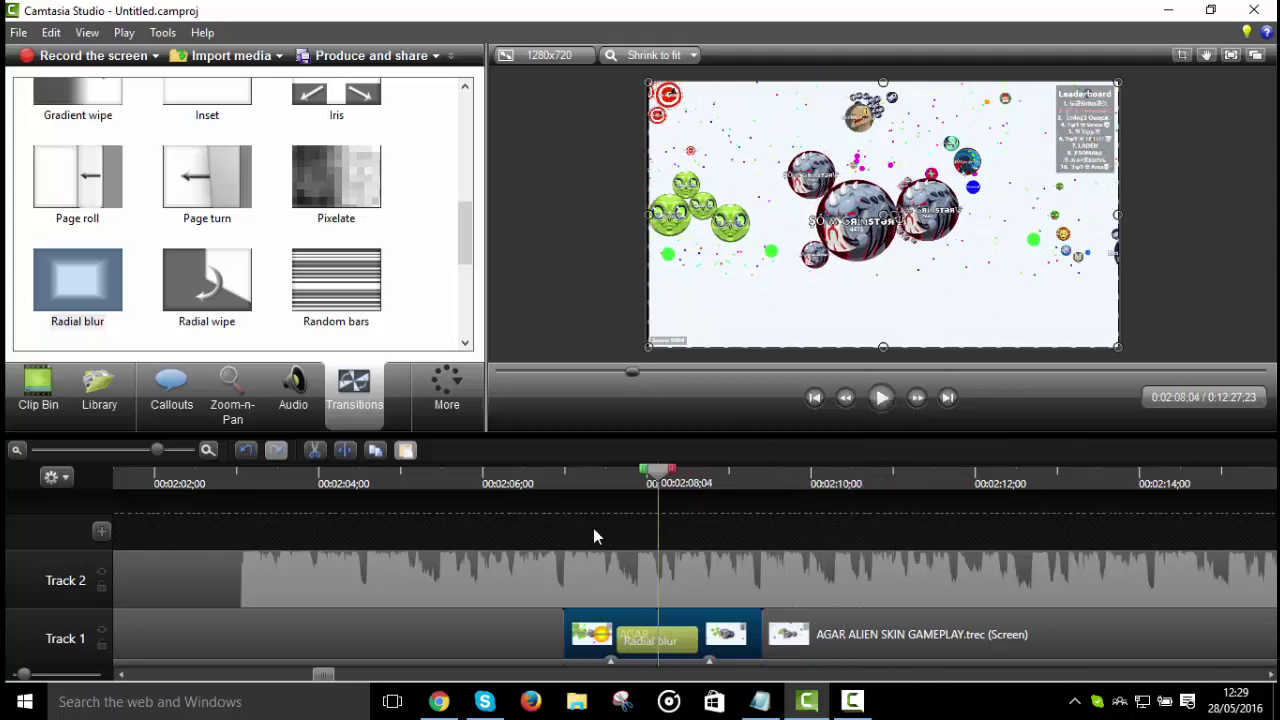
click(593, 537)
click(884, 398)
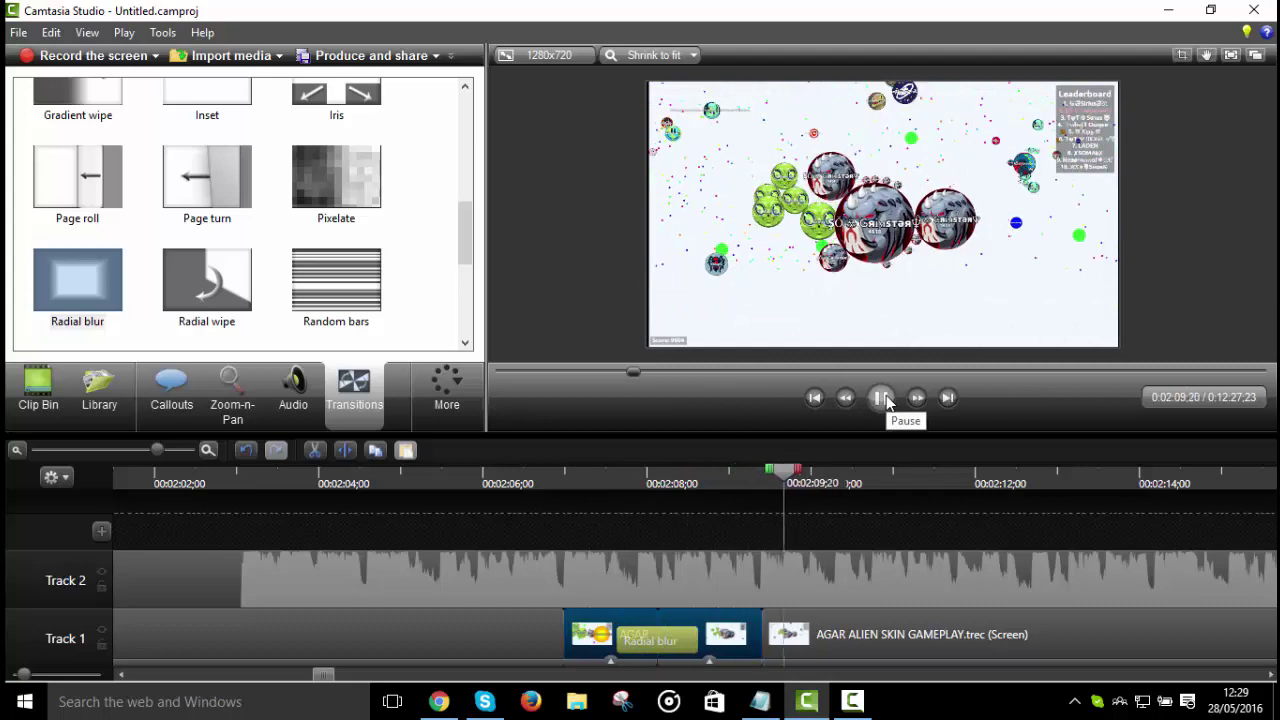
Step: Play the last gameplay clip from 0:02:11;00 to 0:02:55;08 and split it there
click(81, 451)
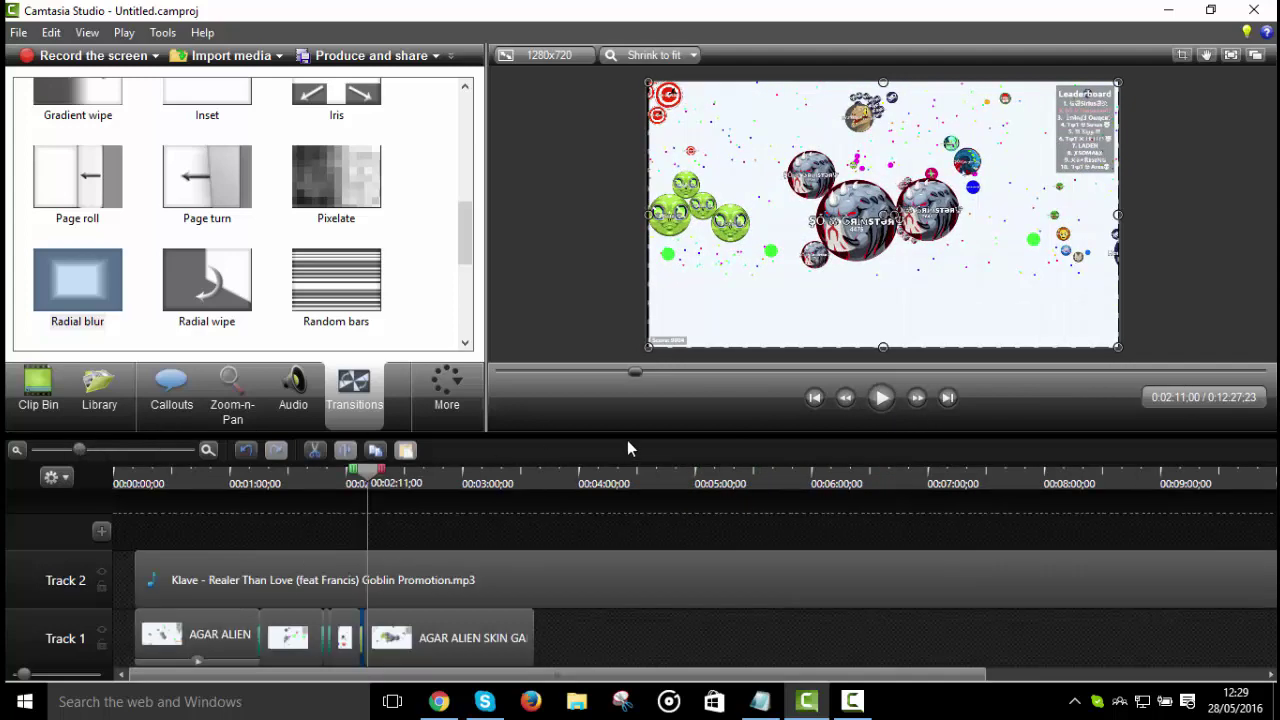
click(116, 451)
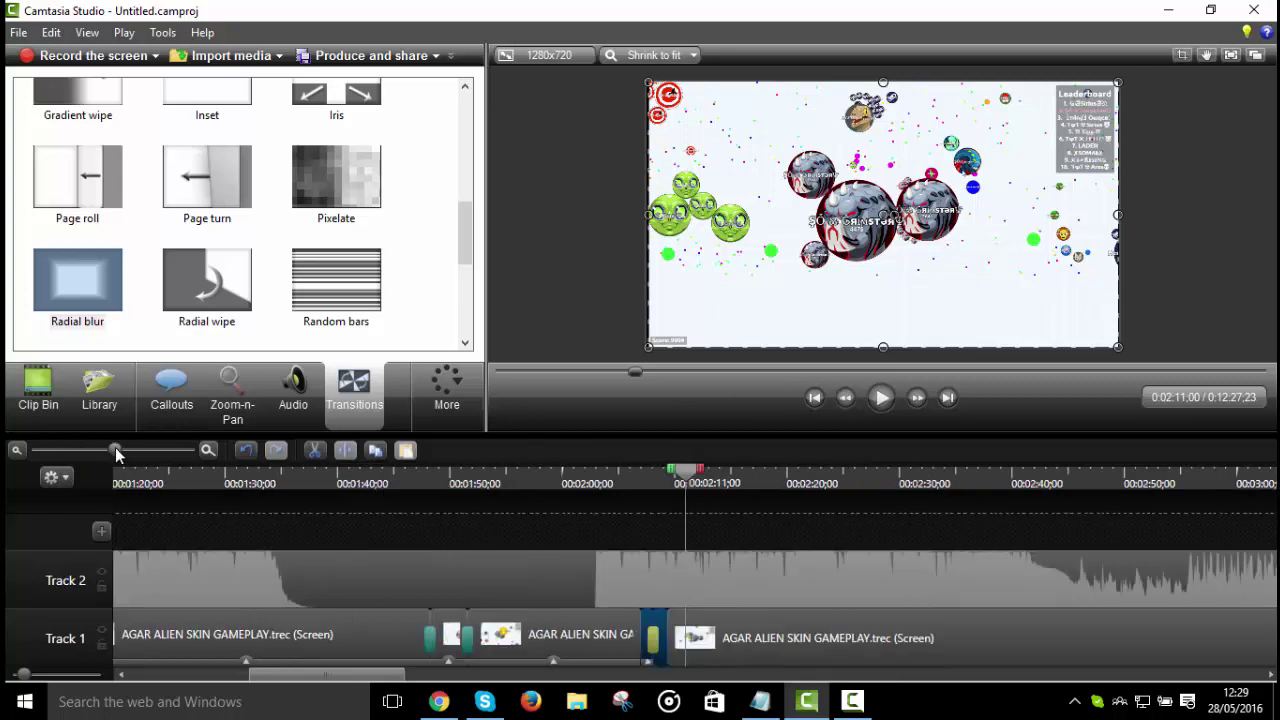
click(886, 405)
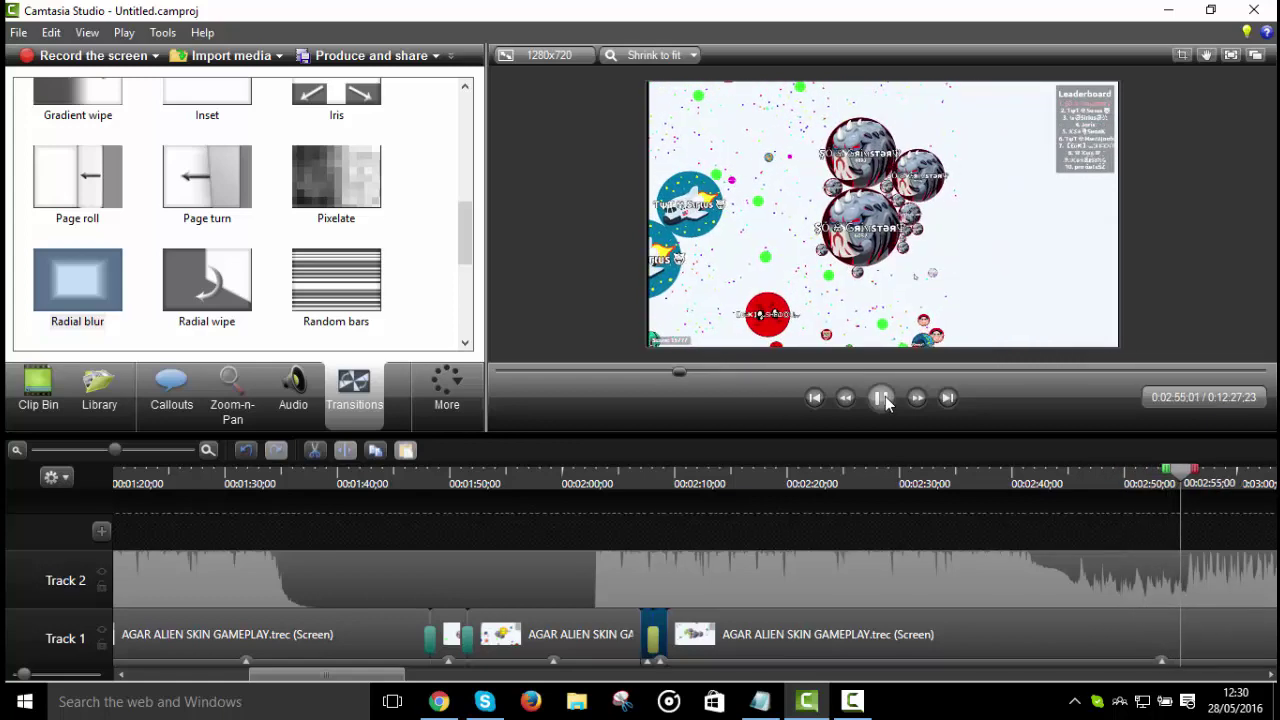
click(883, 398)
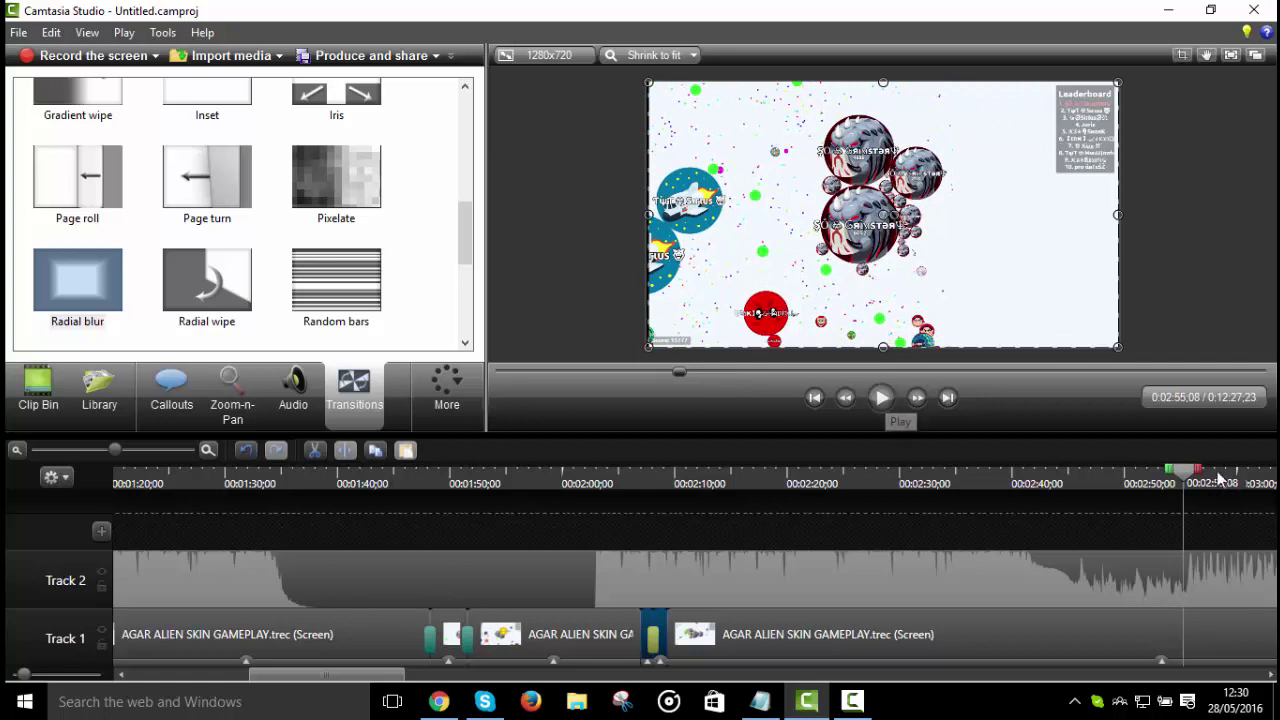
click(1211, 630)
click(1037, 517)
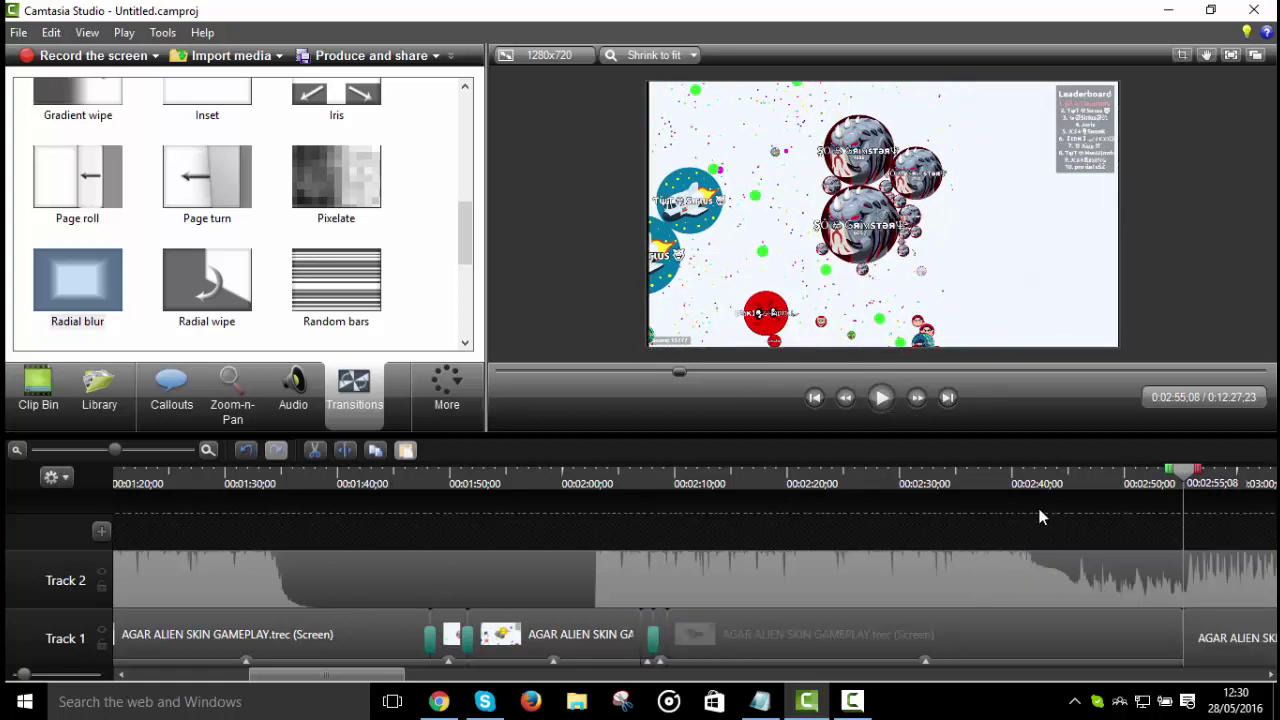
Step: Split the last gameplay clip on Track 1 at 0:02:57;19 and delete the short piece starting at 0:02:55;08
click(883, 398)
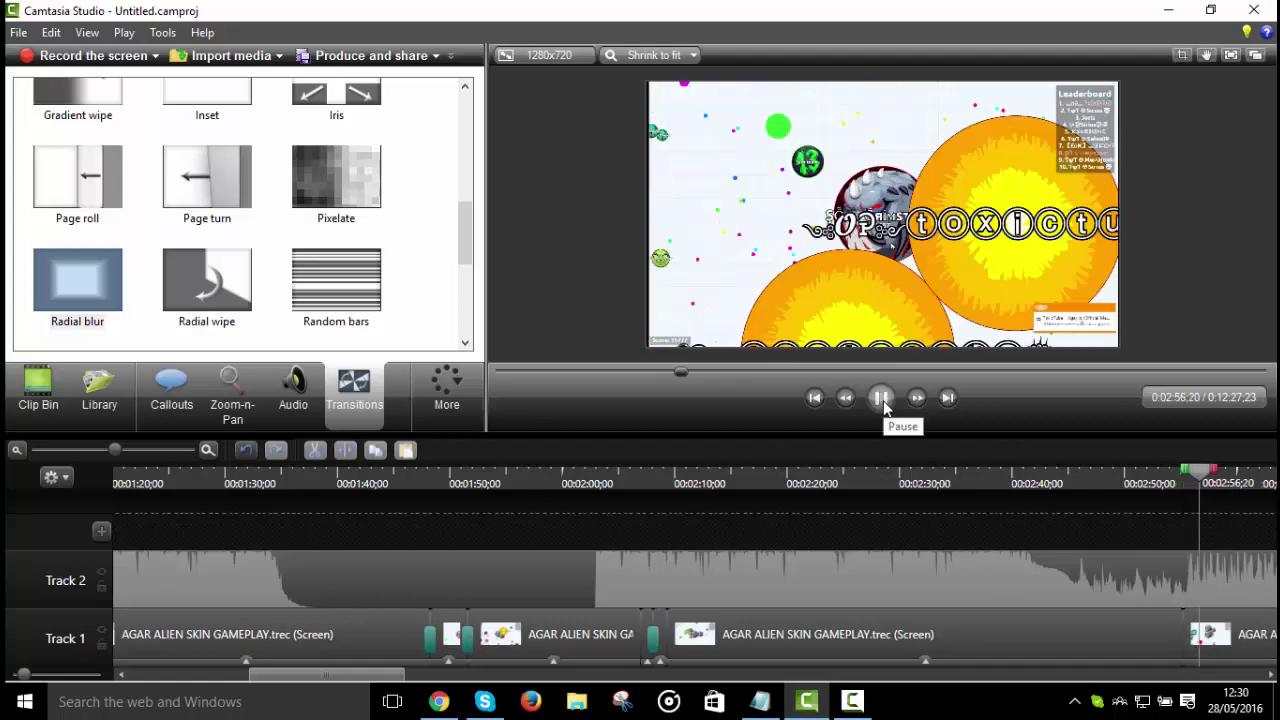
click(882, 399)
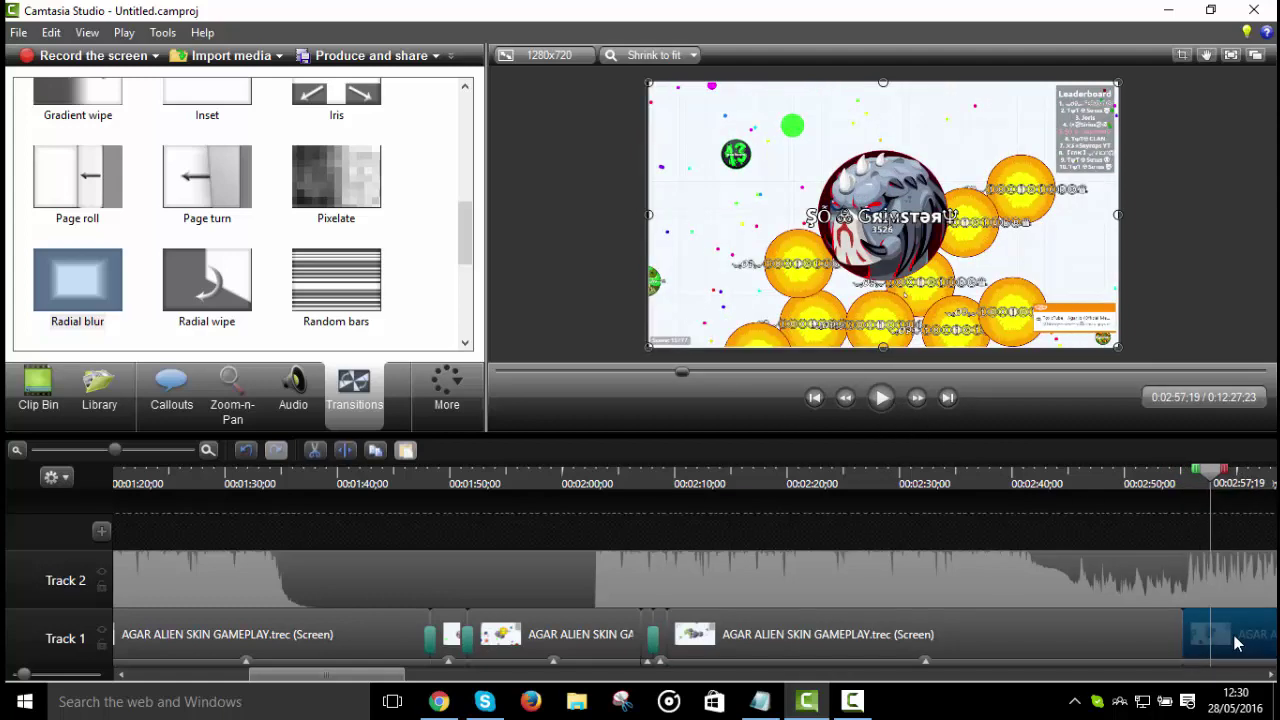
right_click(1193, 641)
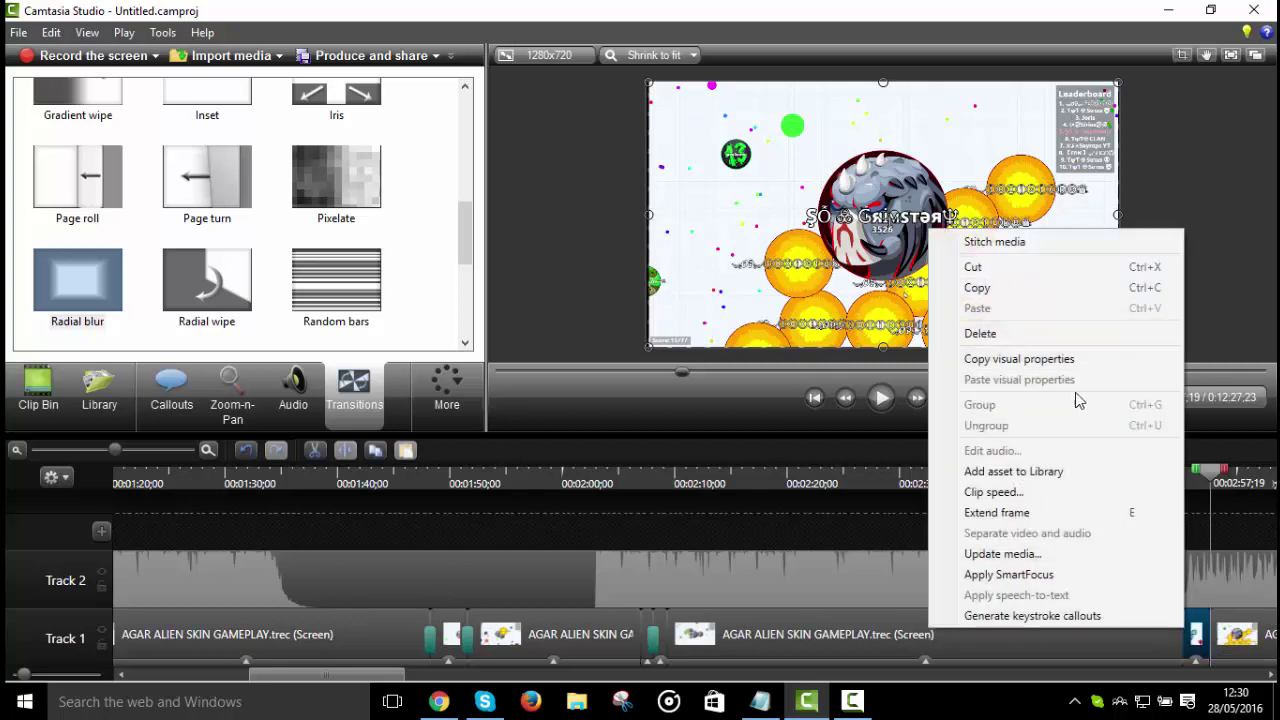
click(1085, 331)
Step: Close the gap before the last gameplay clip and add a Radial wipe transition at the join
drag(1235, 634, 1146, 631)
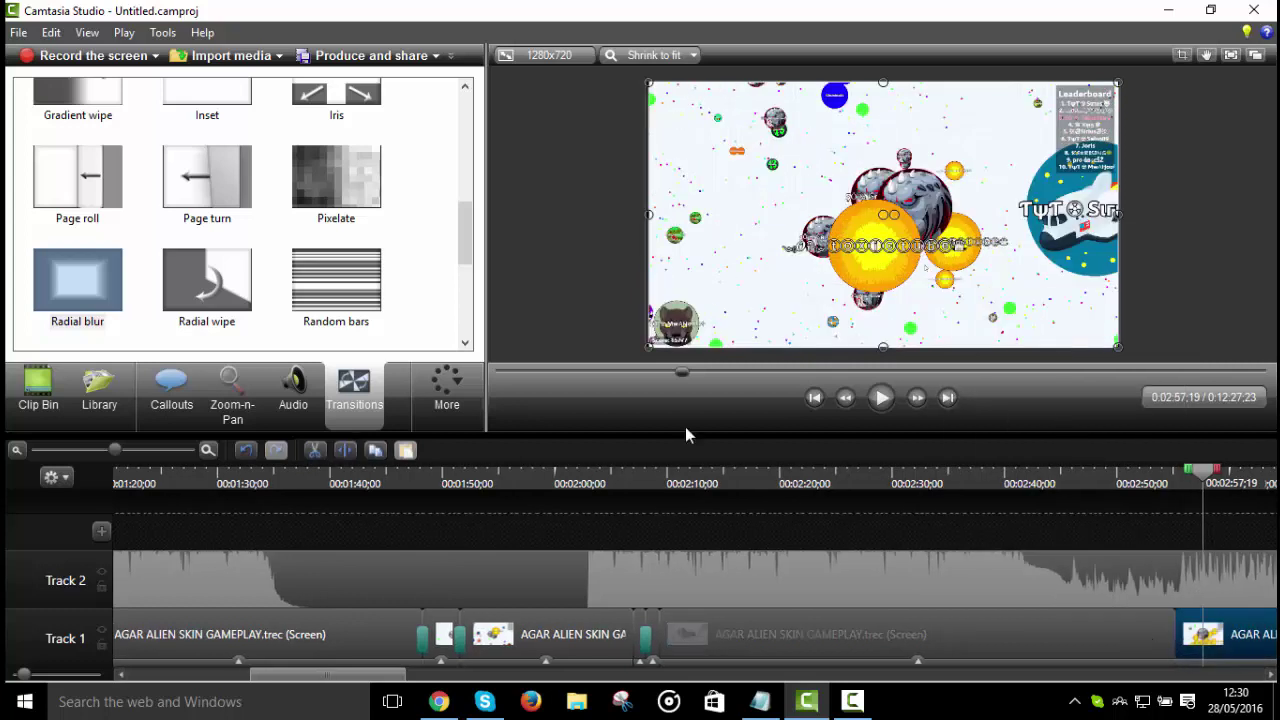
drag(180, 282, 1202, 612)
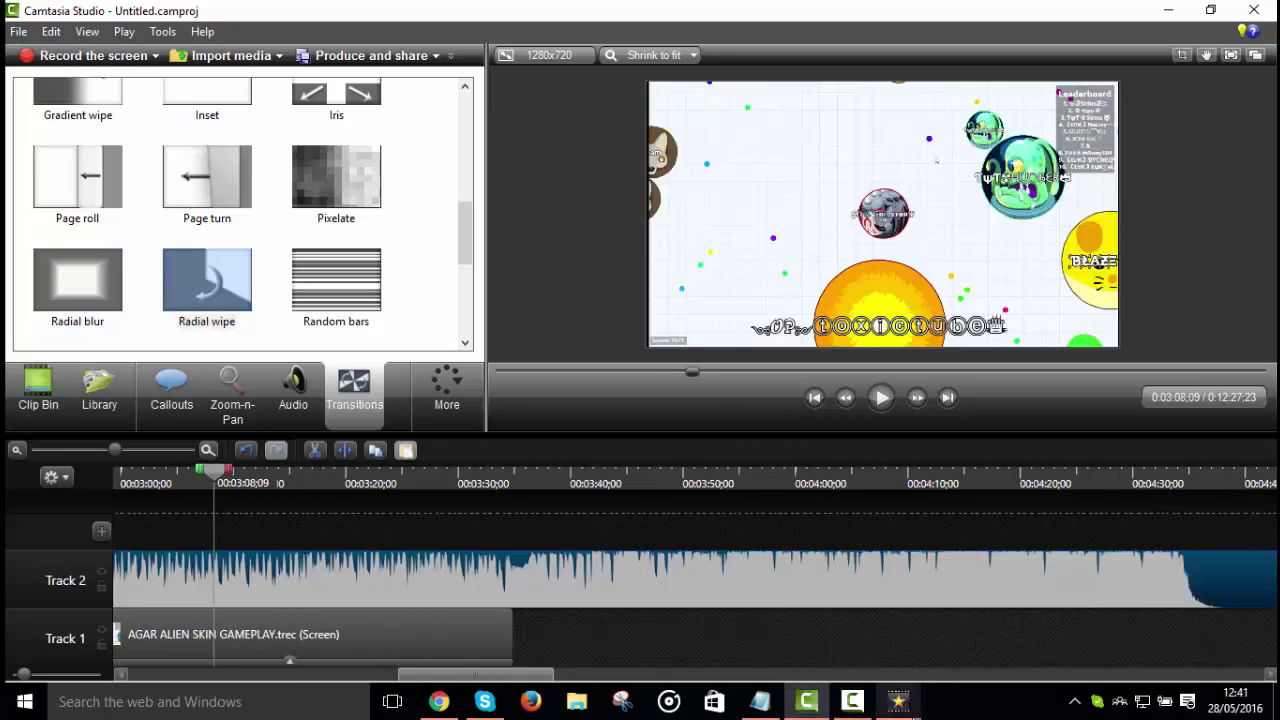
Step: Bring up the VideoPad Export Queue window for fire particles(use).mp4 and close it
mouse_move(898, 702)
click(971, 640)
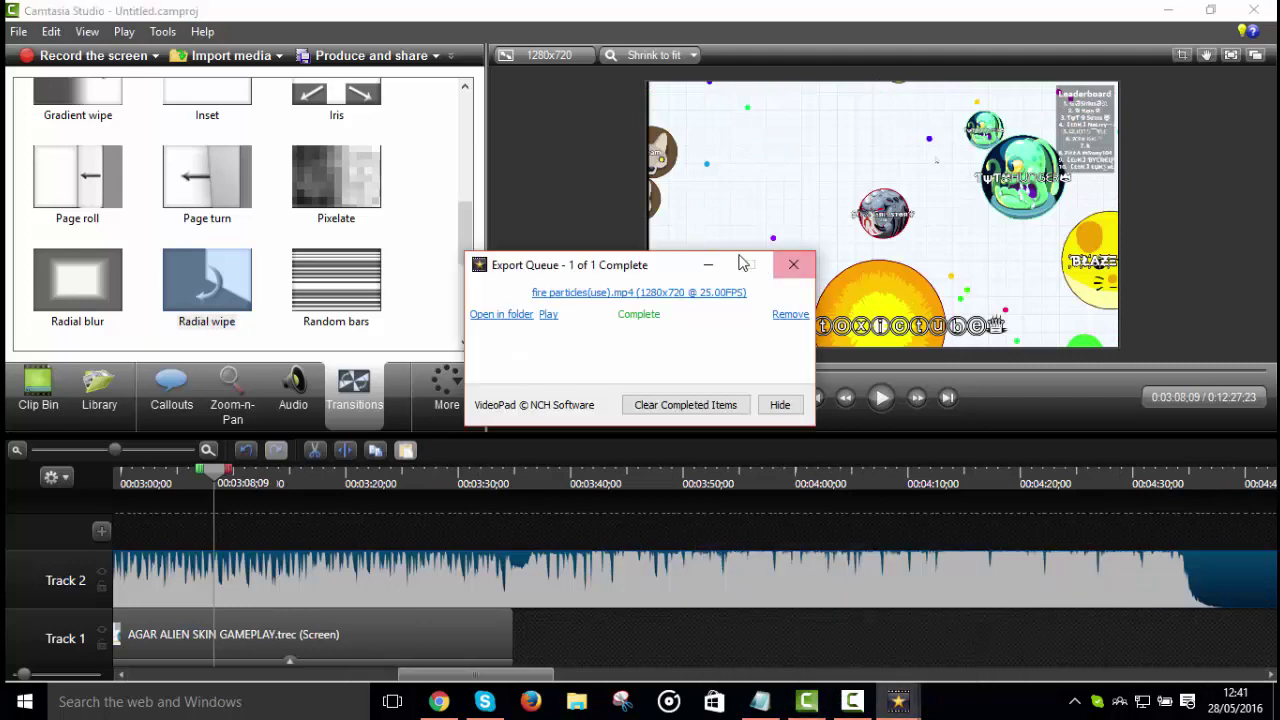
click(793, 264)
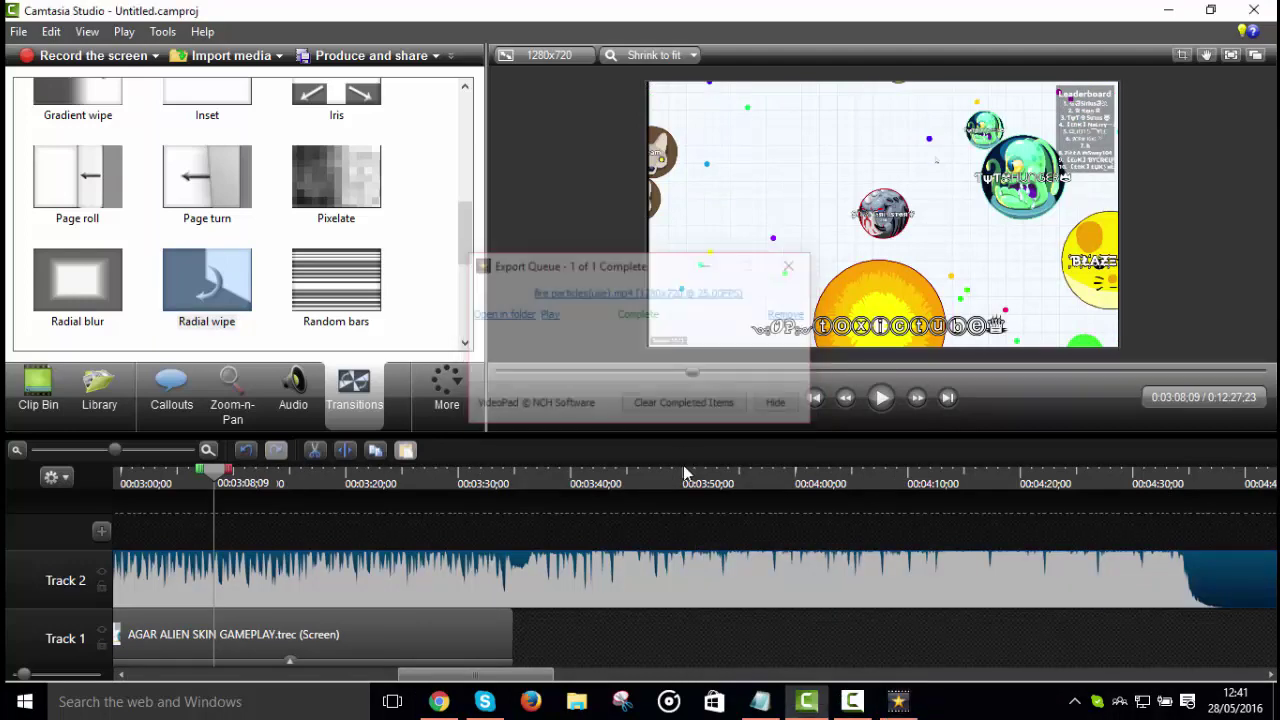
Step: Switch to VideoPad and play back the fire particles sequence from its start
click(900, 705)
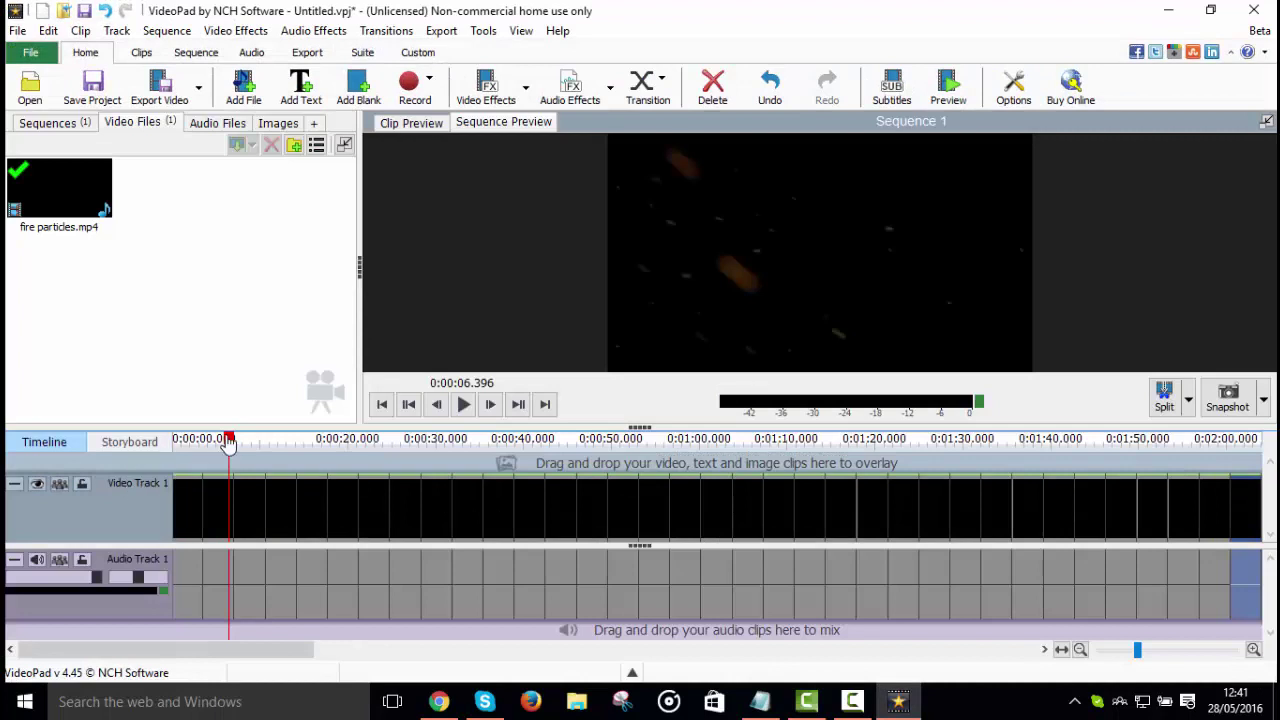
drag(229, 444, 175, 440)
click(463, 404)
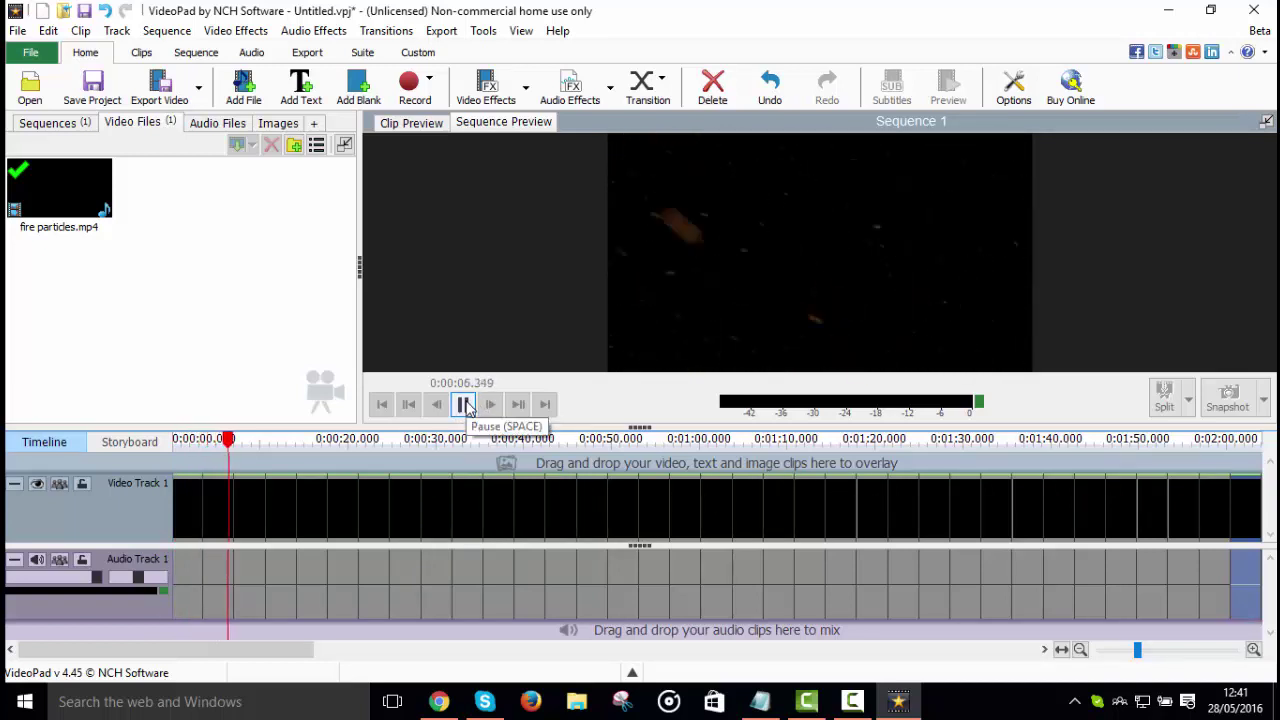
click(464, 404)
Step: Close VideoPad without saving the project, close the NCH Software web page, and return to Camtasia Studio
click(1253, 10)
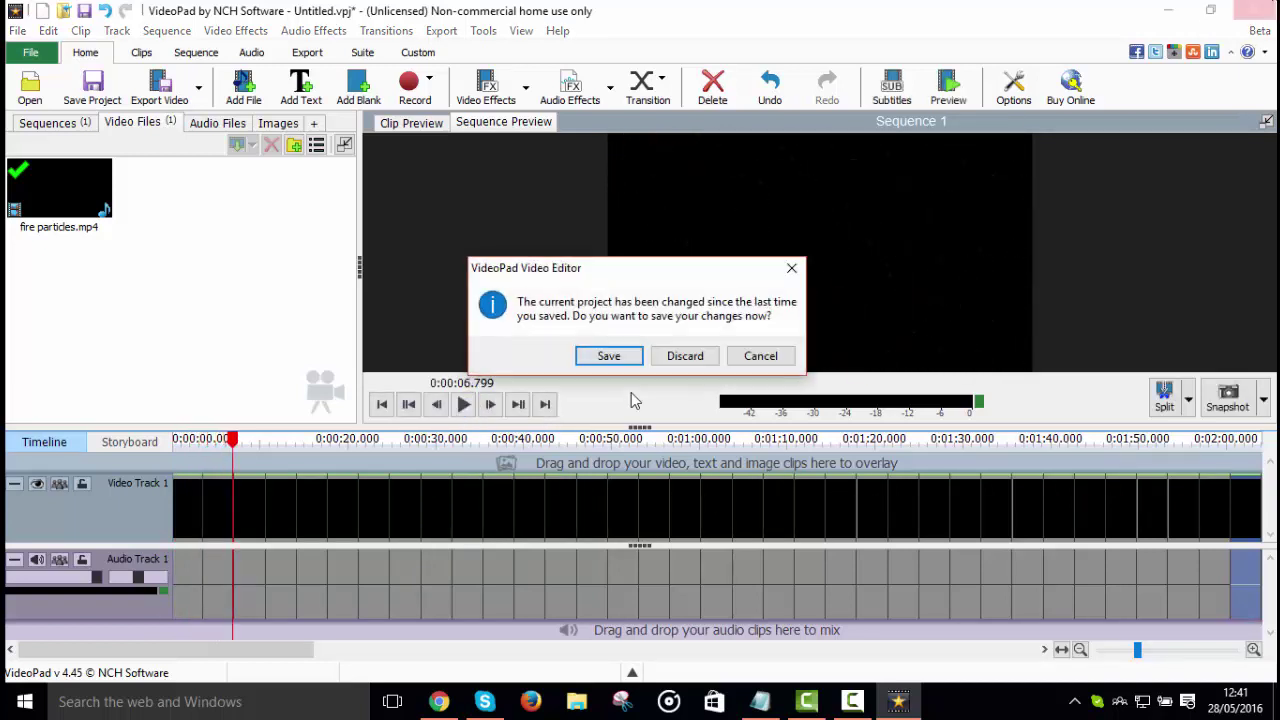
click(682, 367)
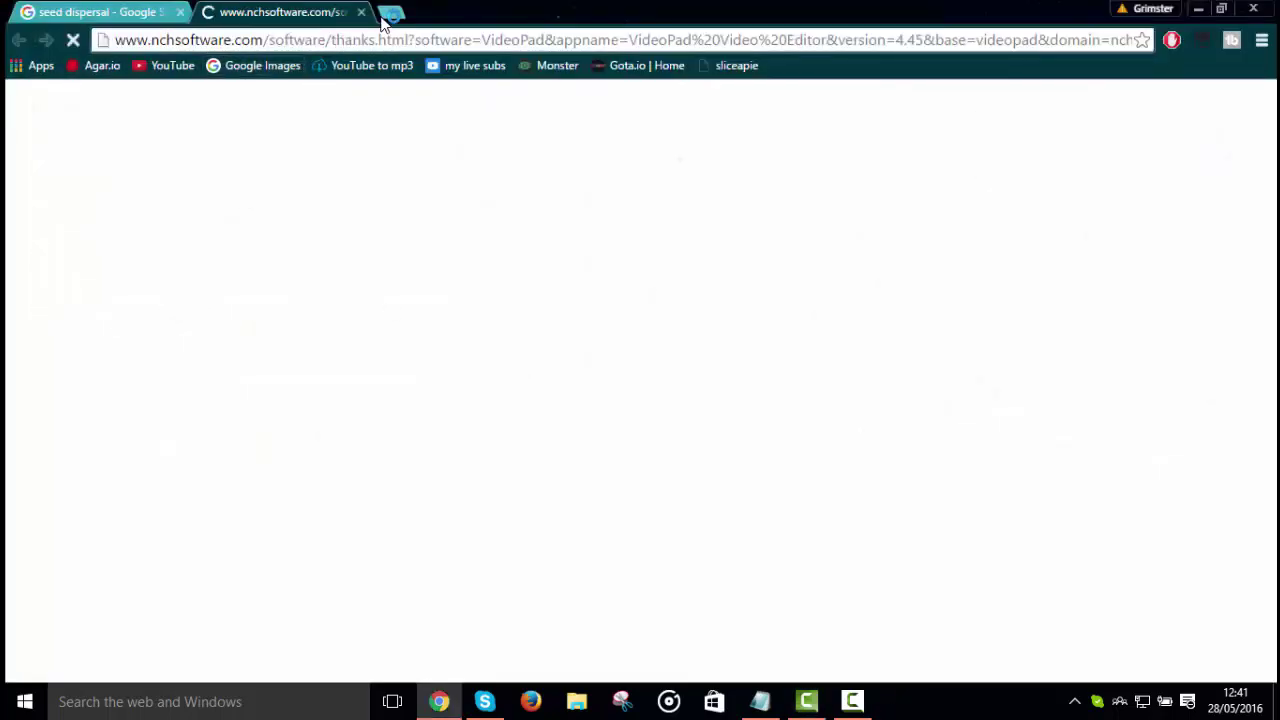
click(362, 13)
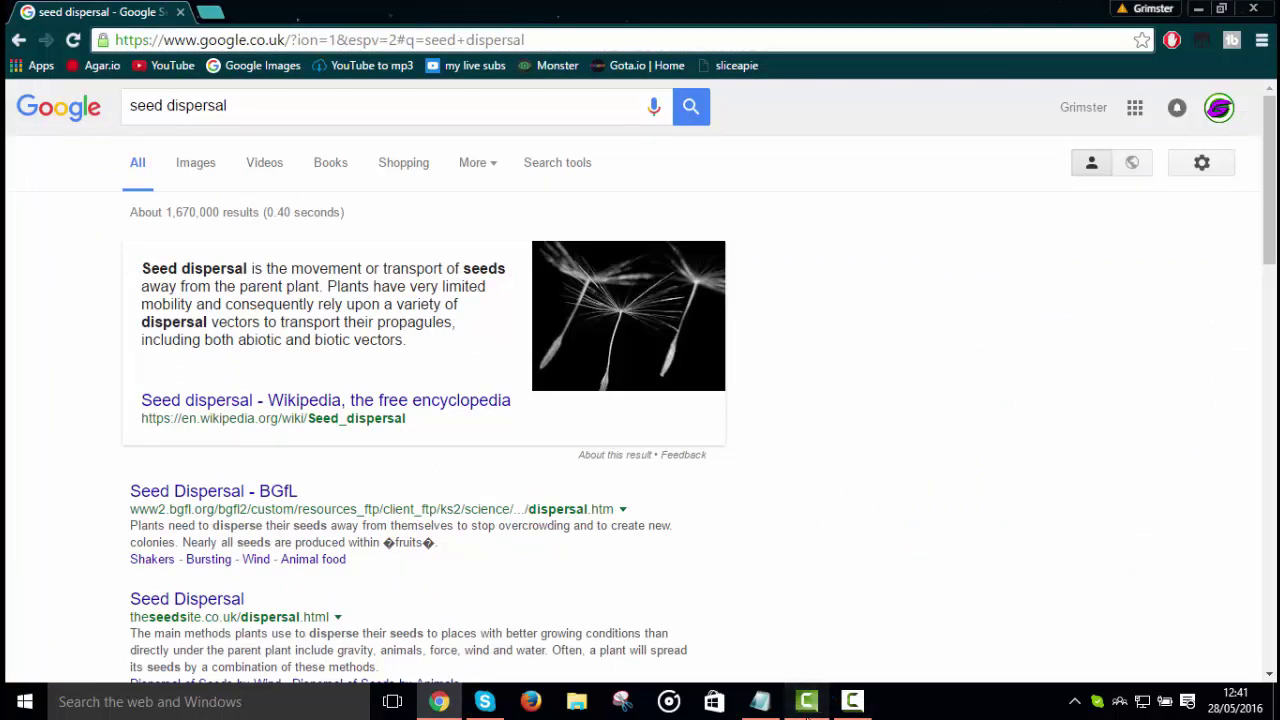
click(807, 701)
Step: Import fire particles.mp4 and fire particles(use).mp4 from the Videos folder
click(225, 55)
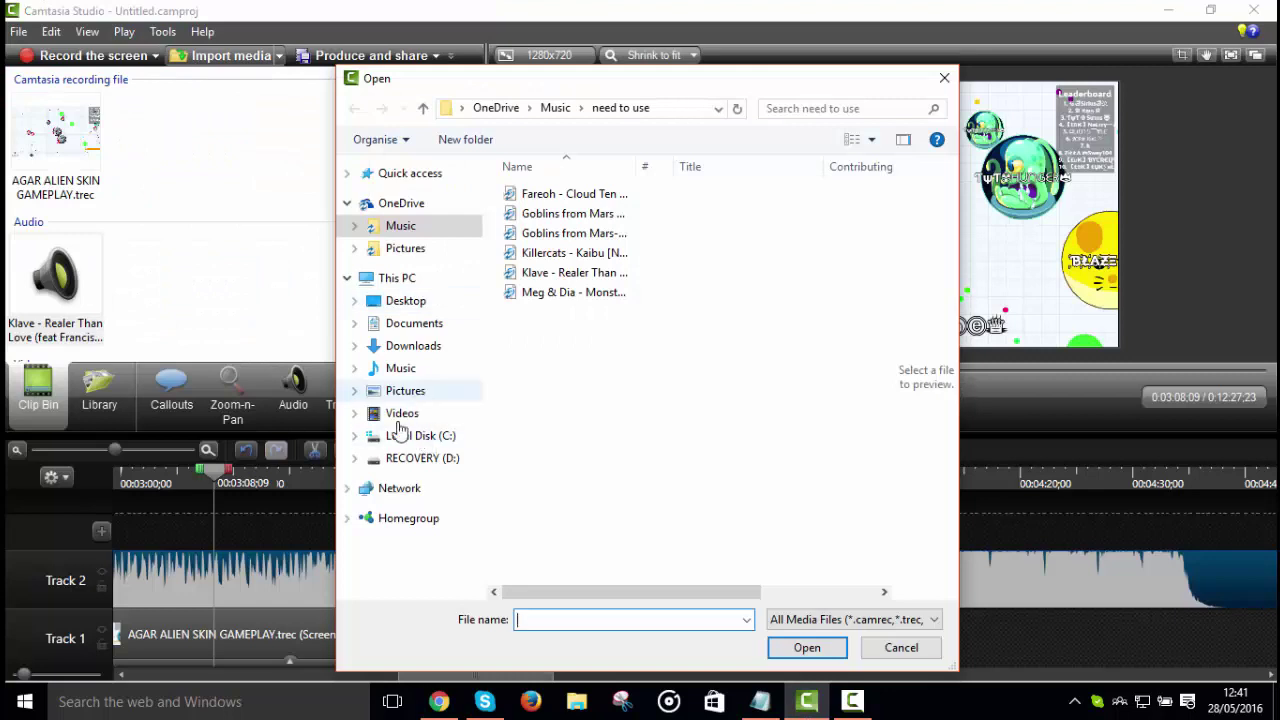
click(398, 418)
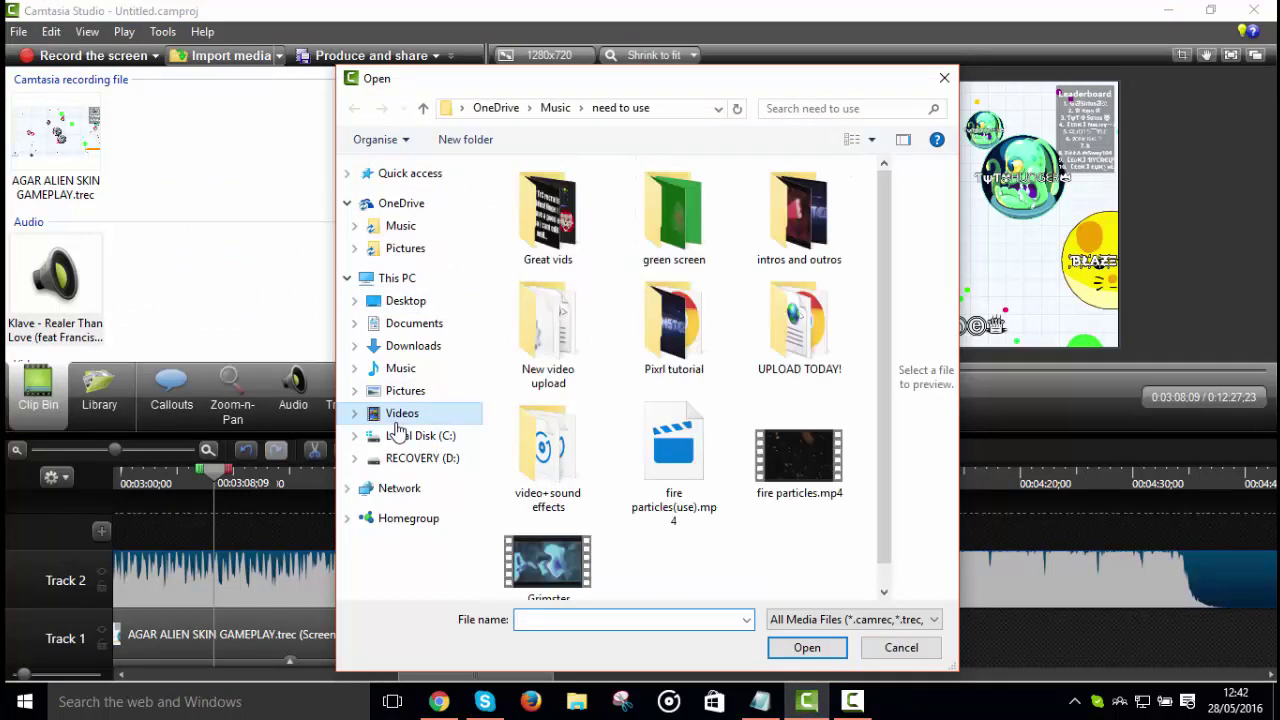
double_click(818, 478)
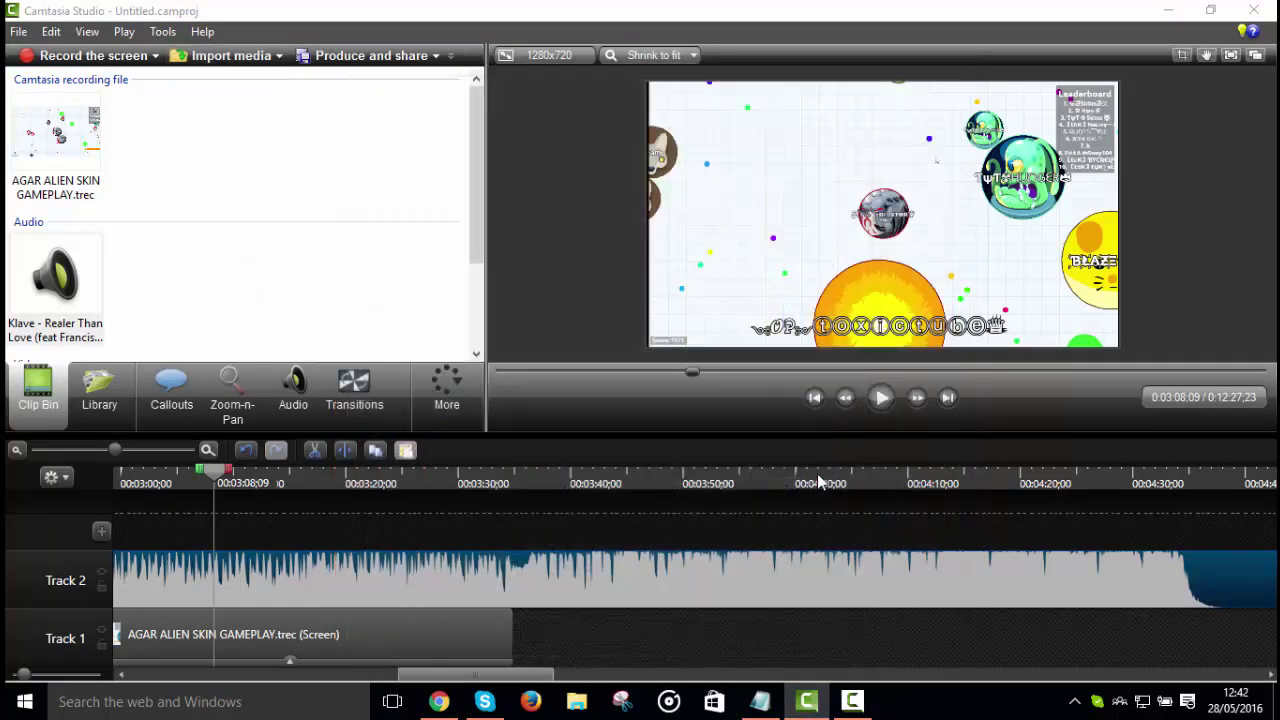
click(224, 55)
double_click(673, 456)
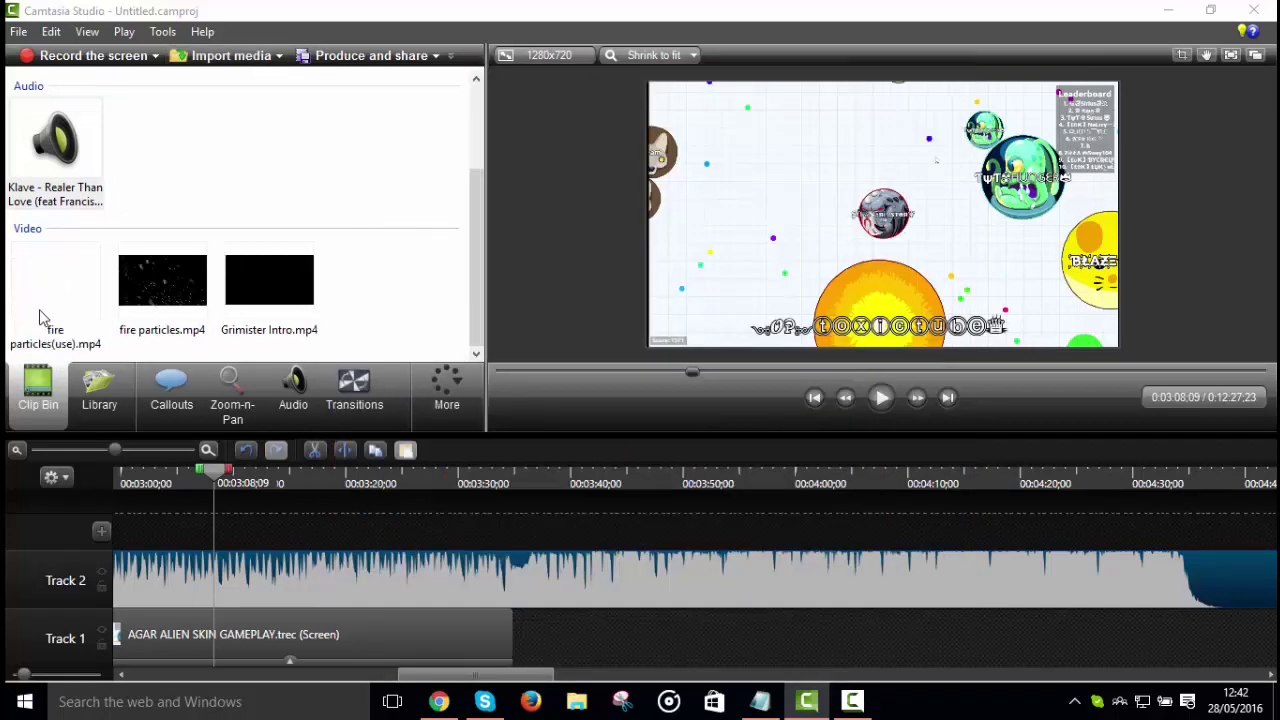
Step: Place fire particles(use).mp4 on Track 3 and align its start with the first gameplay clip
drag(50, 316, 231, 549)
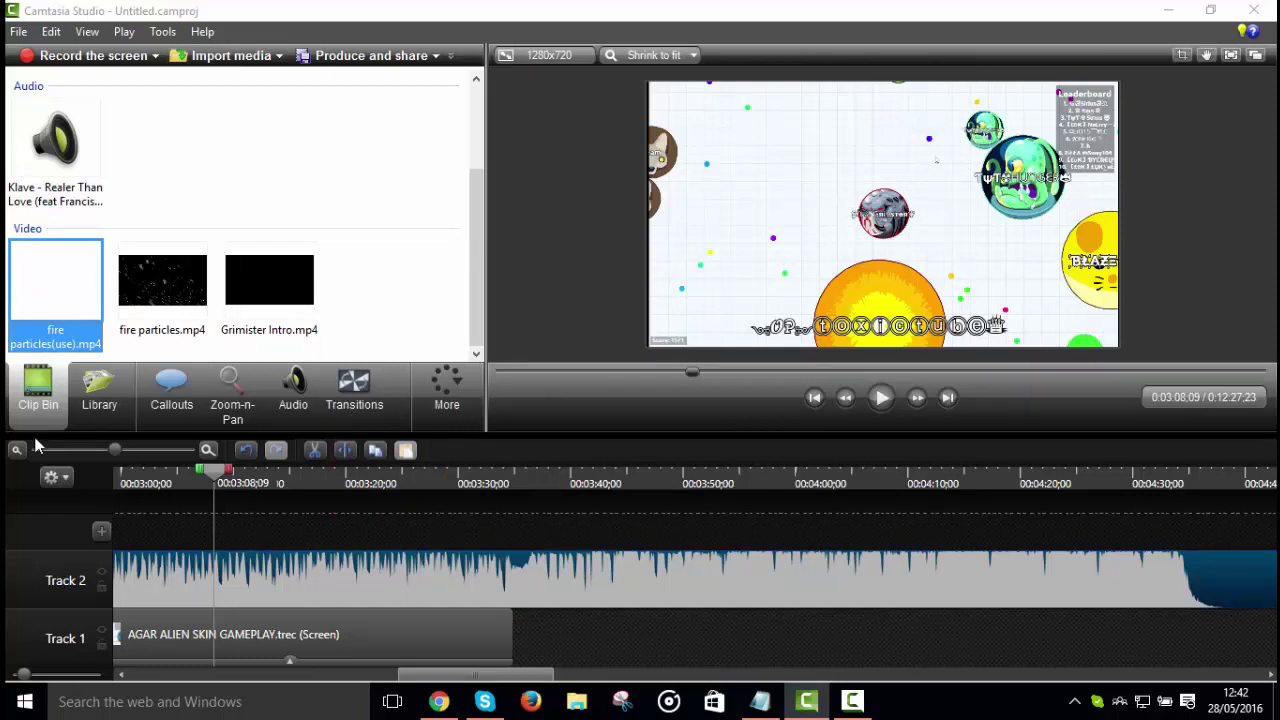
click(69, 460)
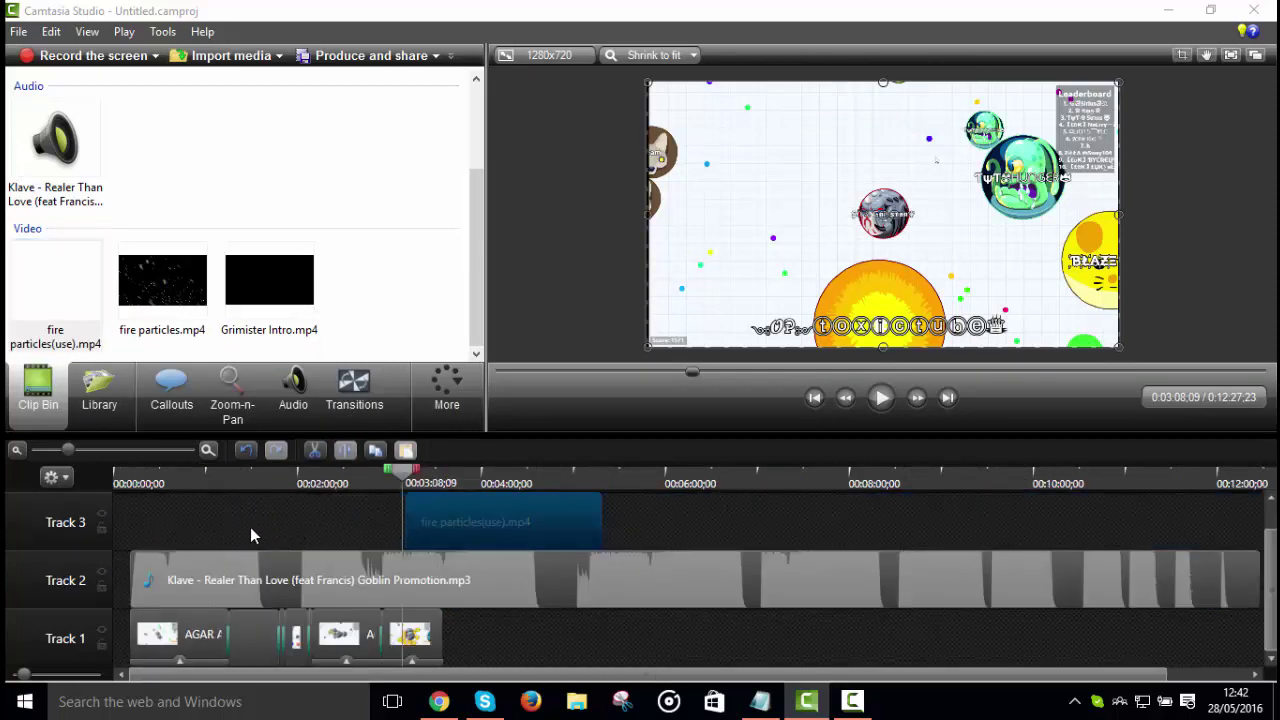
drag(251, 536, 166, 531)
click(320, 520)
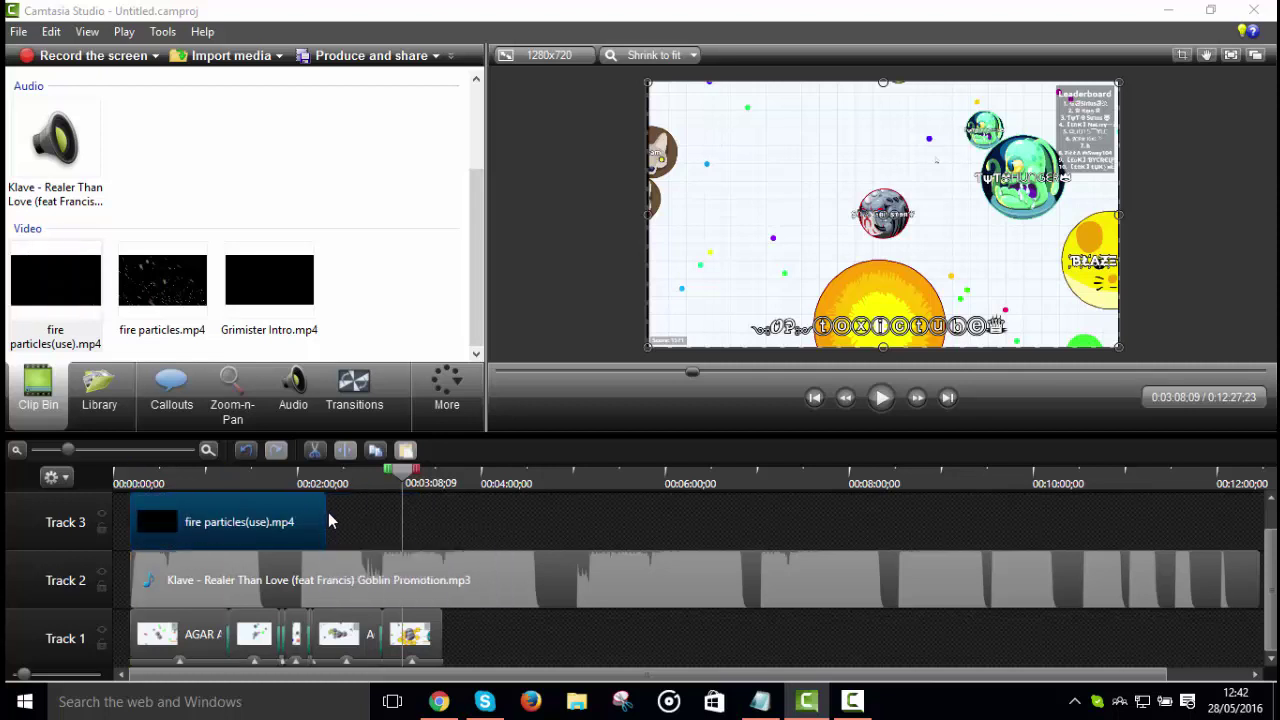
Step: Duplicate the fire particles(use).mp4 clip and place the copy directly after the original on Track 3
right_click(283, 532)
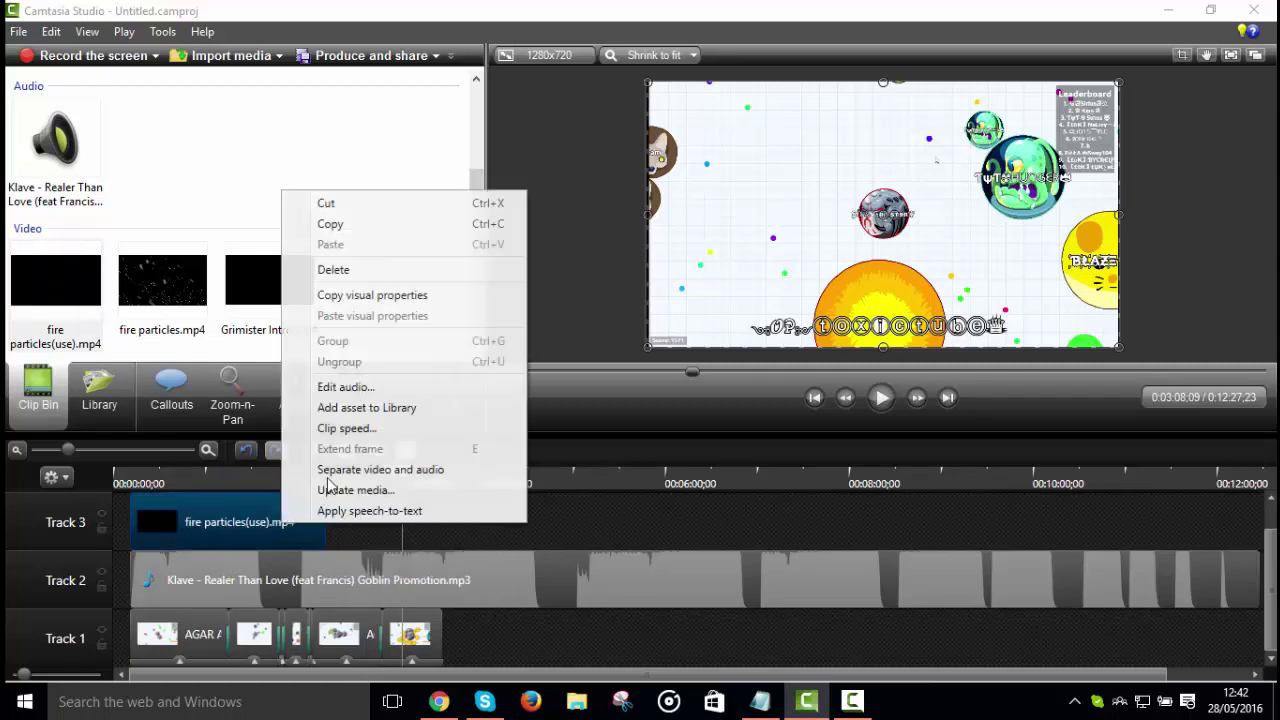
click(405, 228)
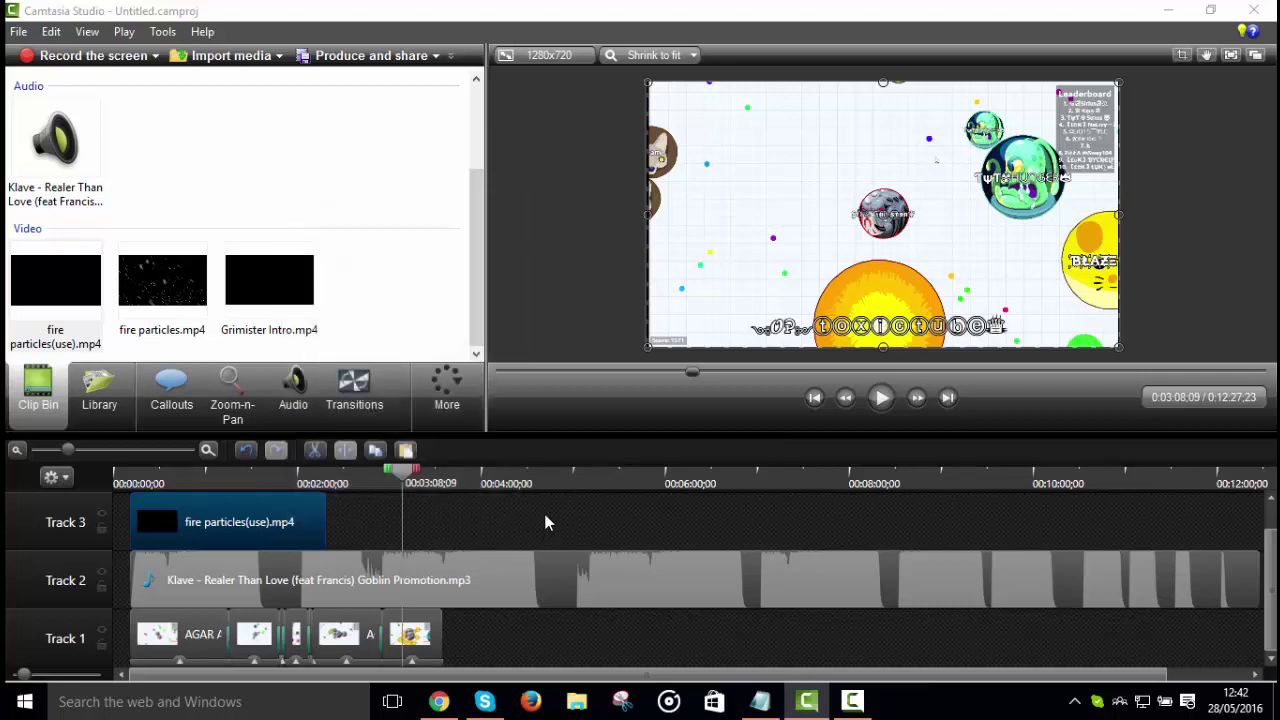
key(ctrl+v)
drag(462, 538, 402, 455)
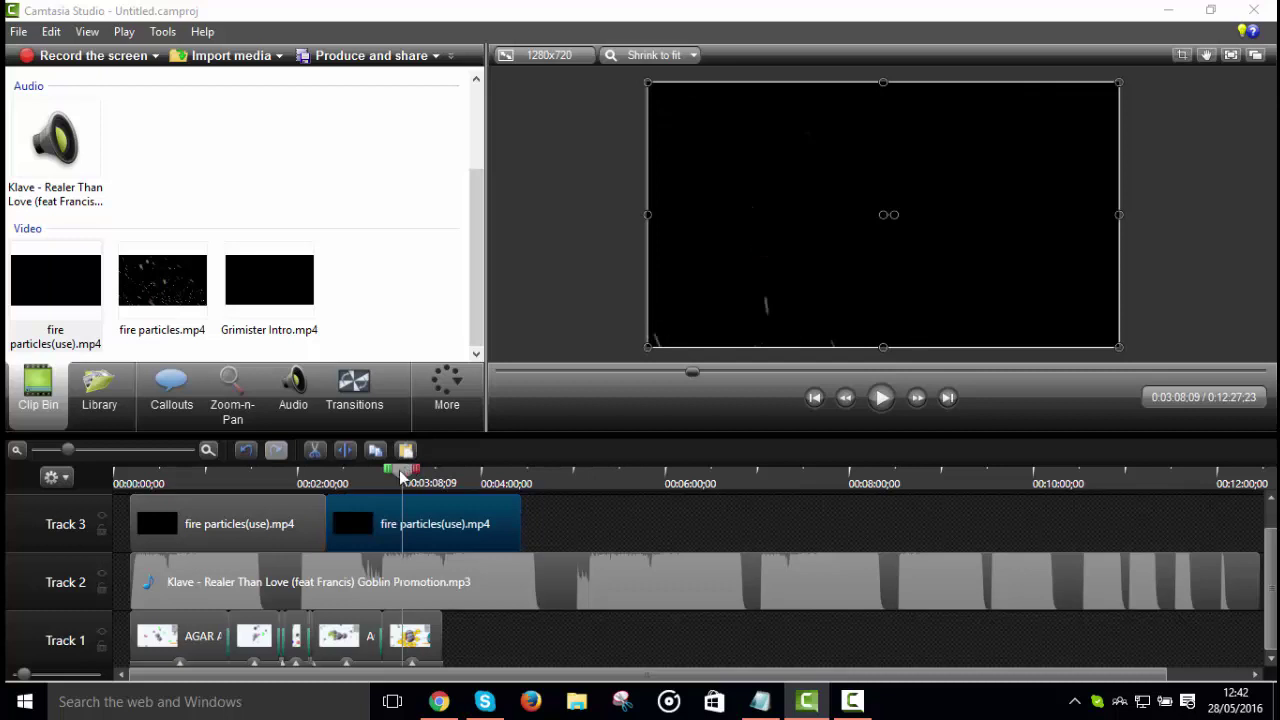
Step: Play back the fire particles overlay from 0:00:10;27 to 0:00:13;21
click(167, 485)
click(132, 488)
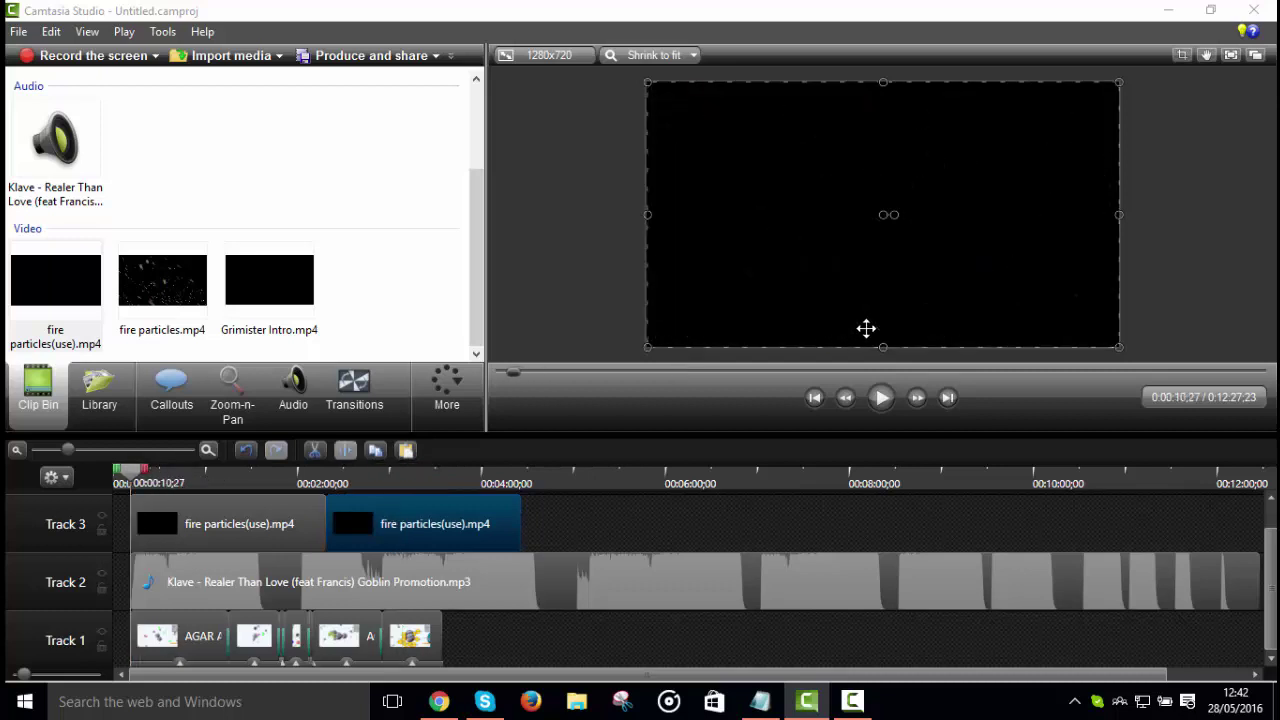
click(883, 400)
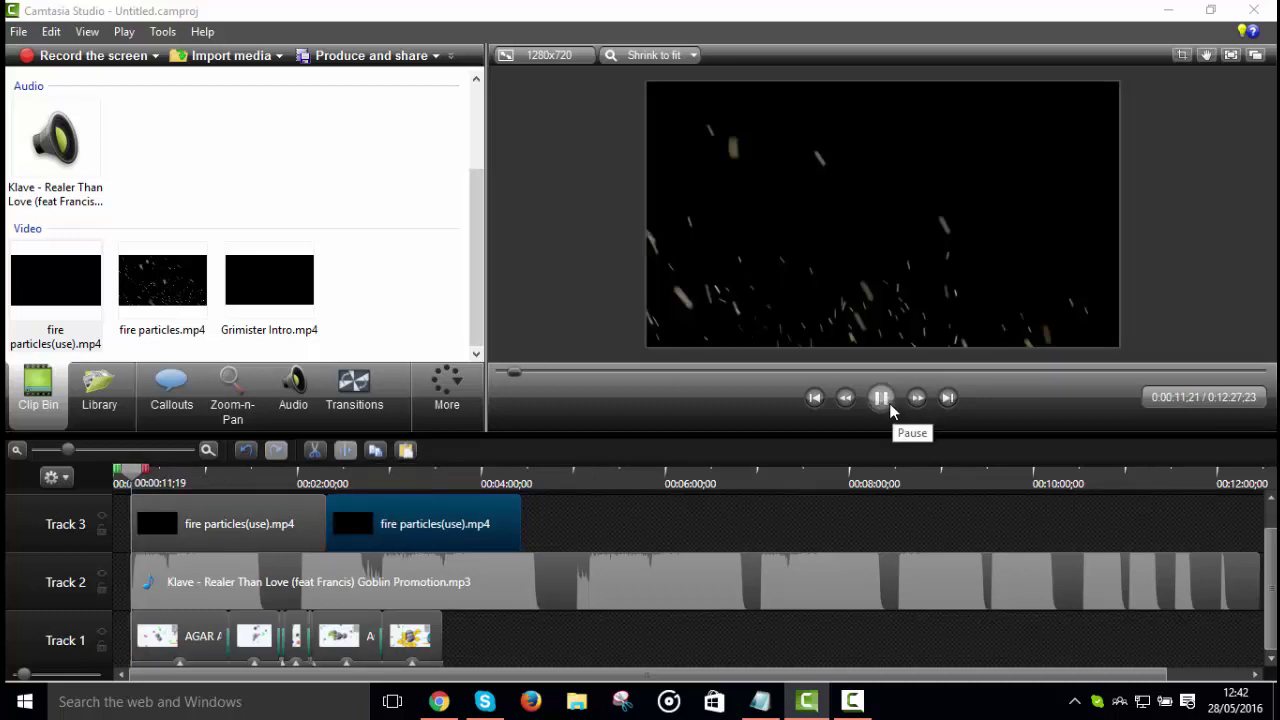
click(884, 399)
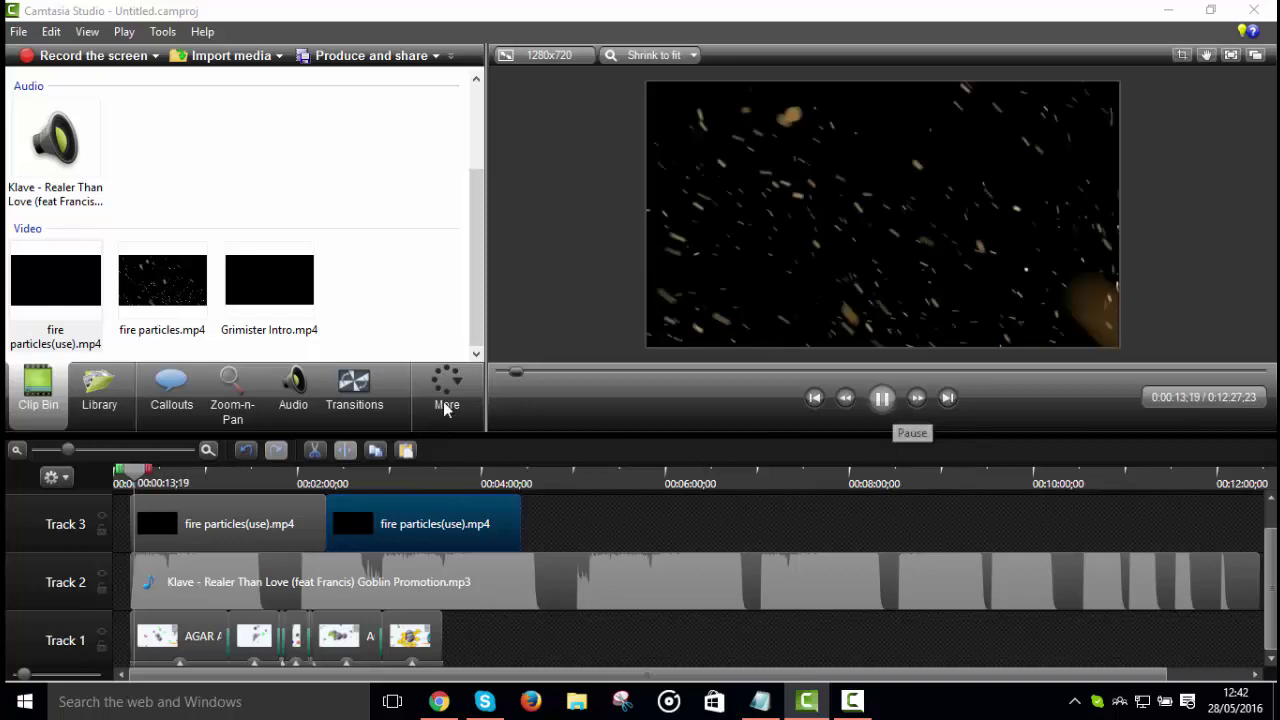
Step: Open the Visual Properties settings, temporarily widening the tools area to reach them
click(443, 401)
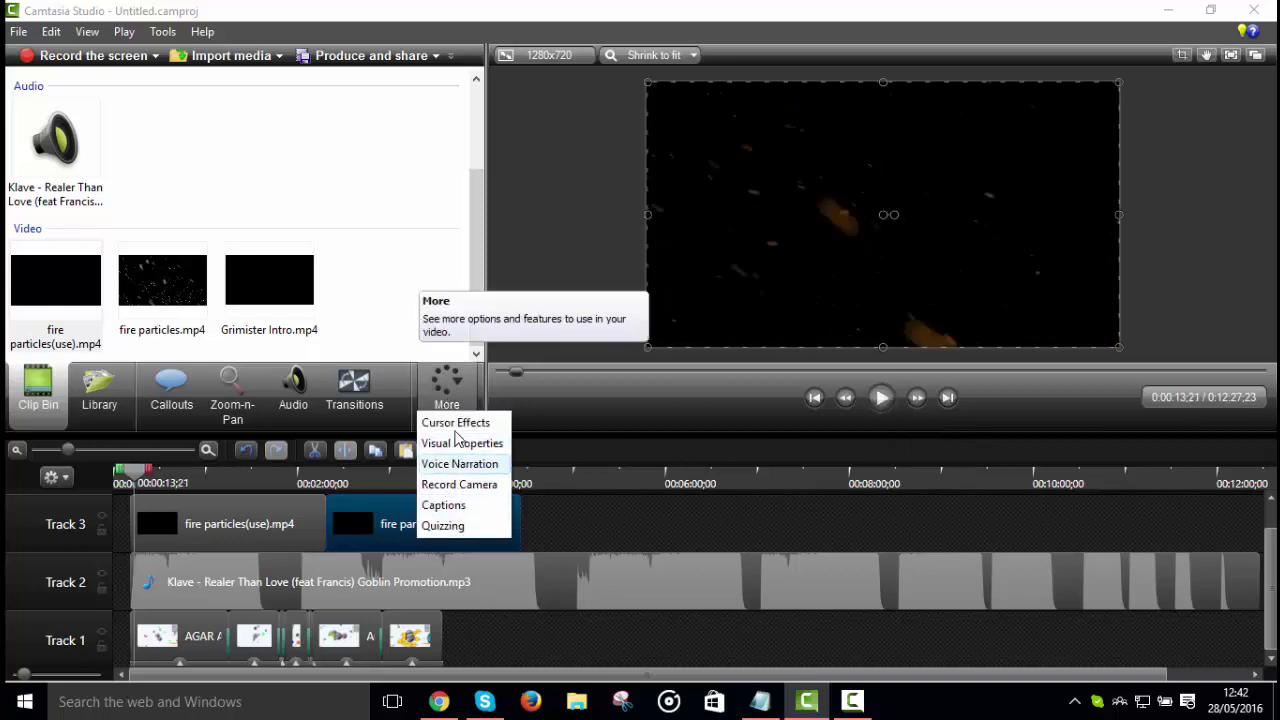
click(552, 396)
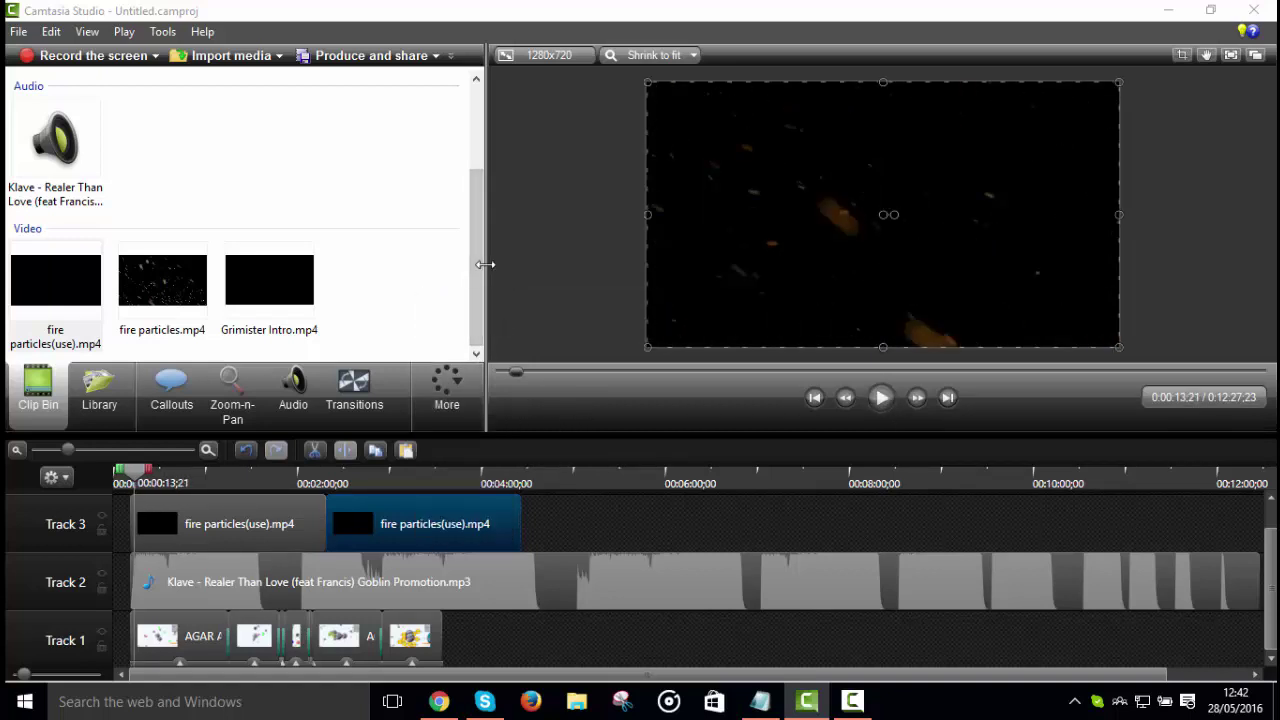
drag(504, 261, 602, 263)
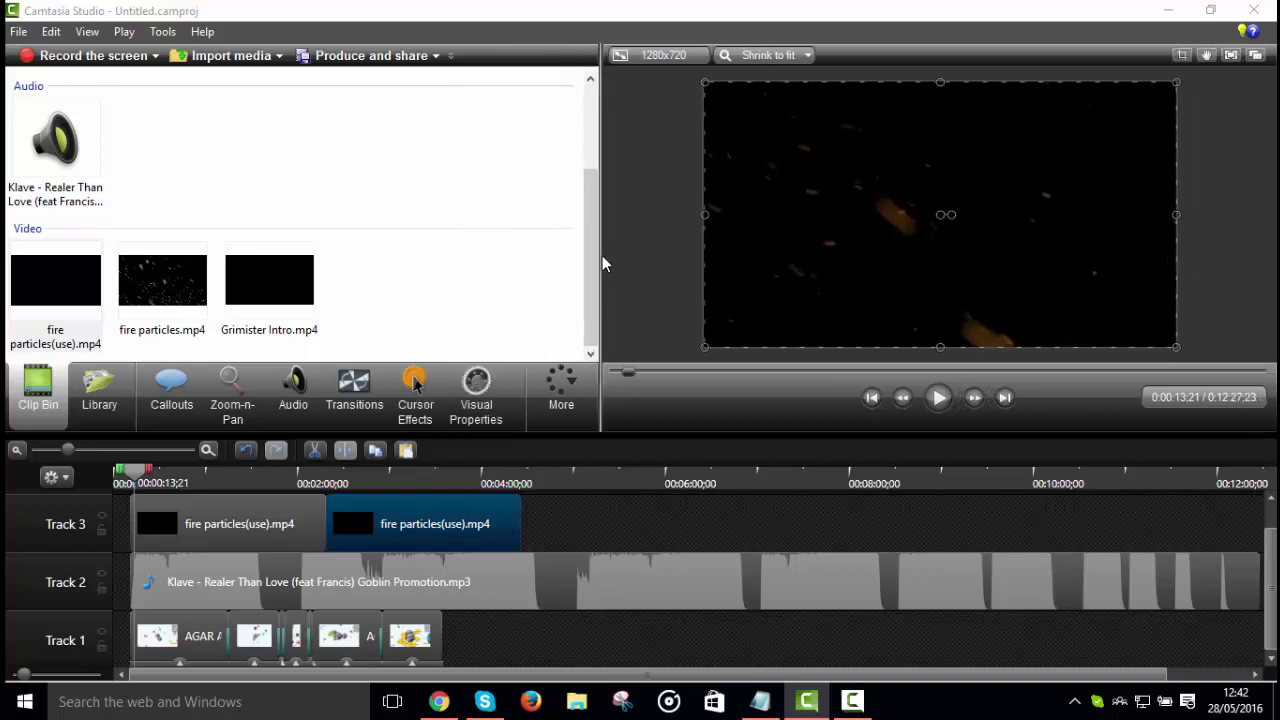
click(500, 390)
drag(600, 212, 486, 227)
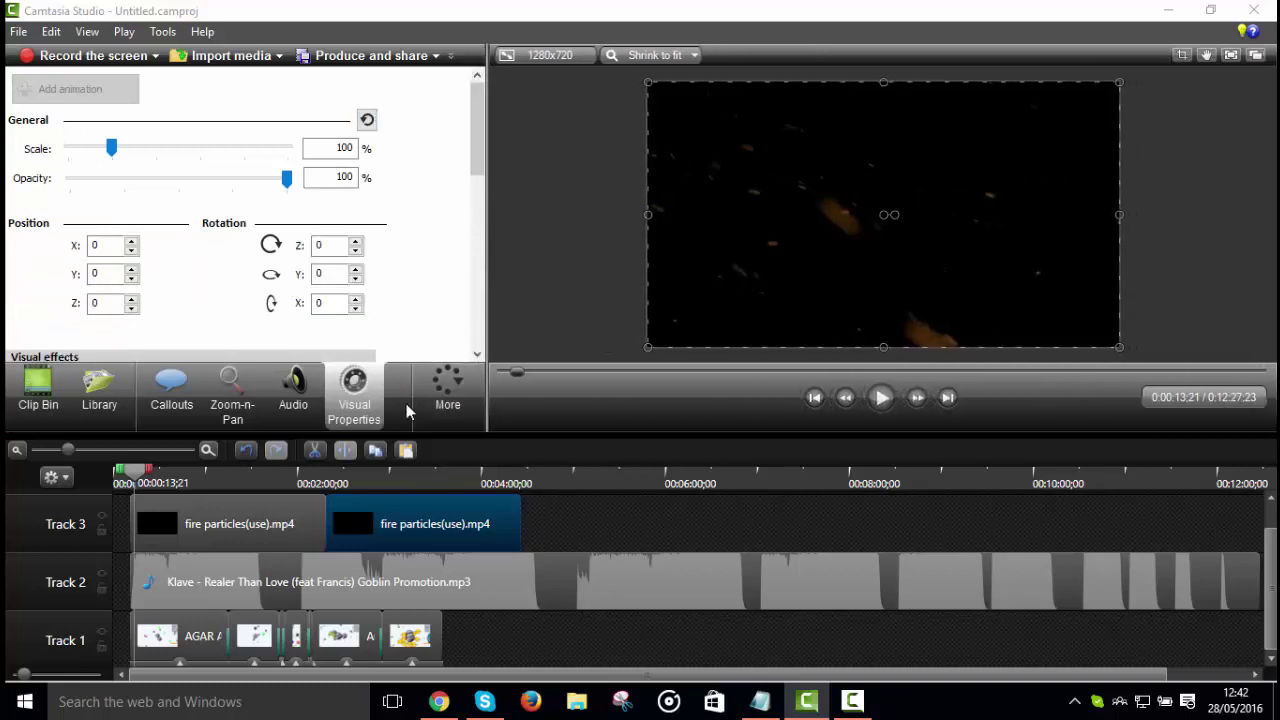
click(442, 393)
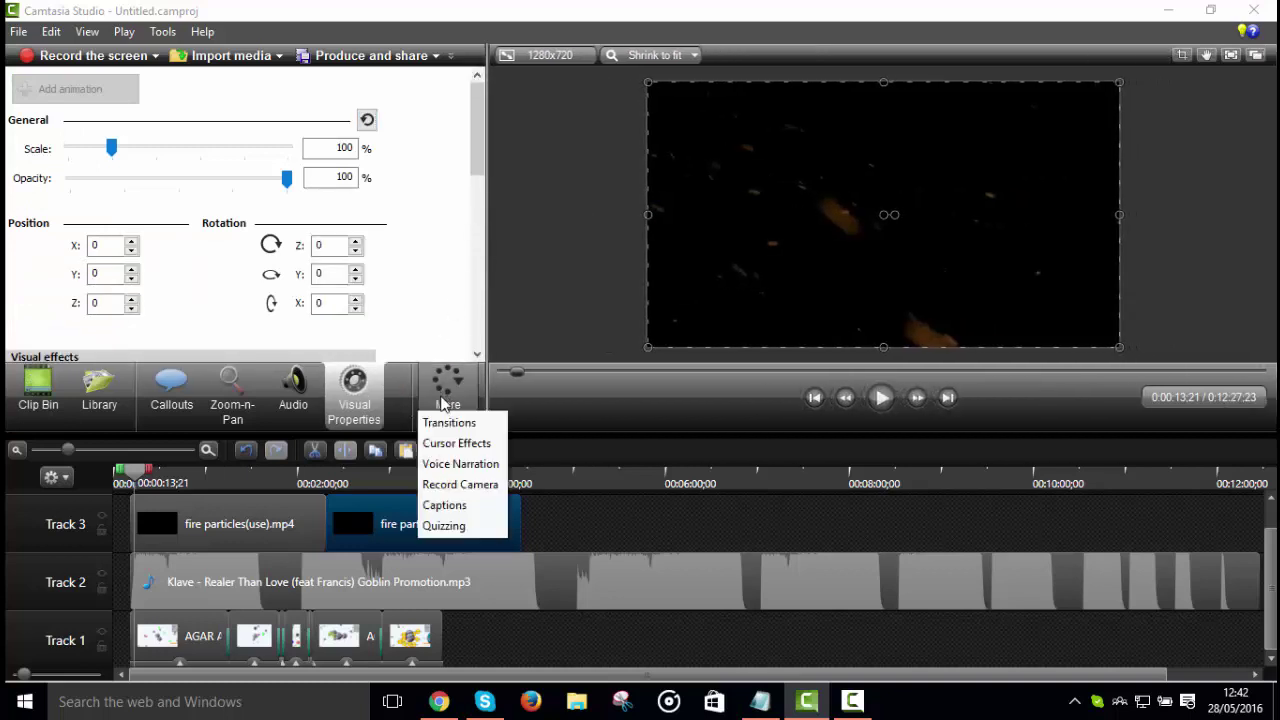
click(404, 177)
Step: Apply Remove a color to the first fire particles clip on Track 3, sampling its black background (R: 0 G: 0 B: 0)
click(233, 536)
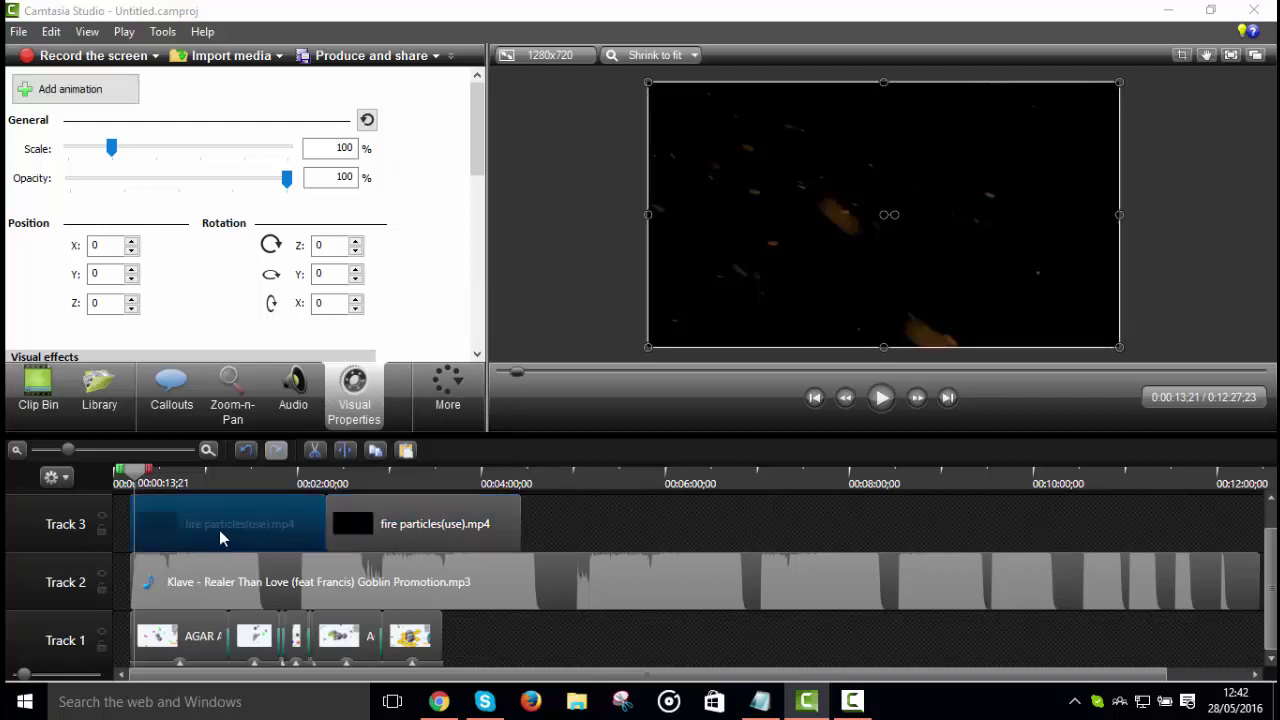
scroll(168, 318, down, 3)
scroll(190, 308, down, 2)
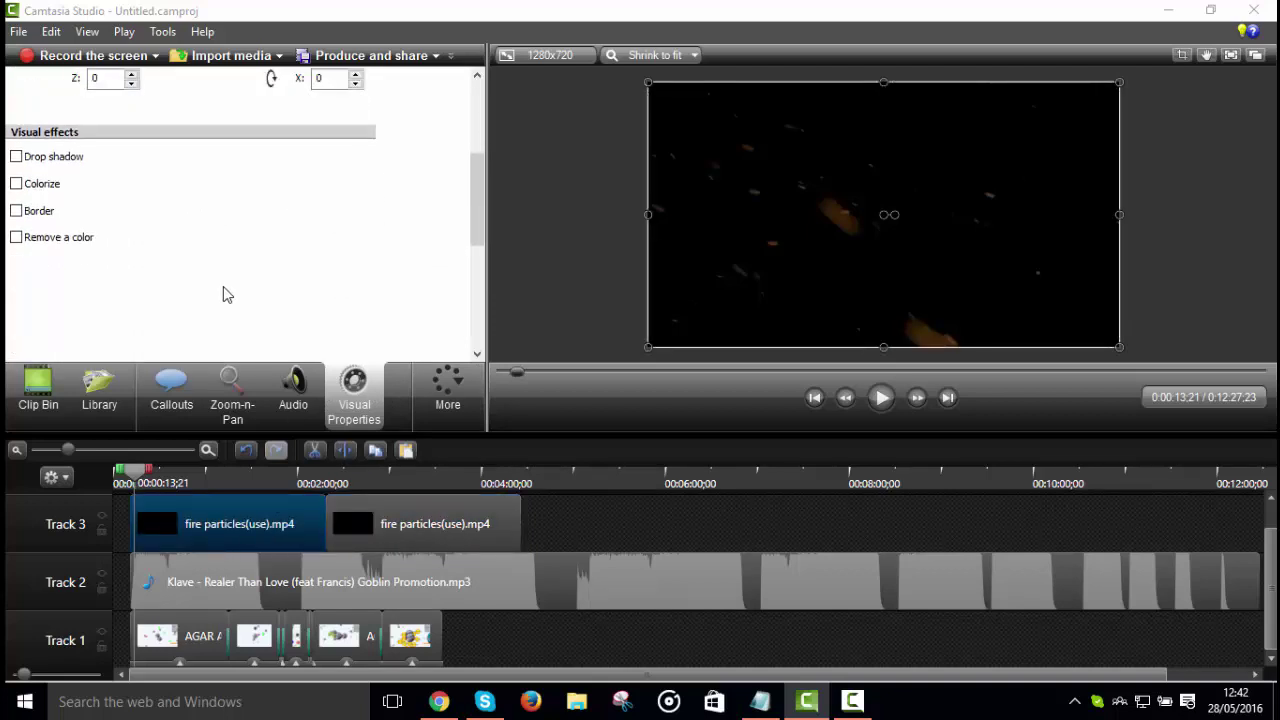
click(18, 240)
click(121, 263)
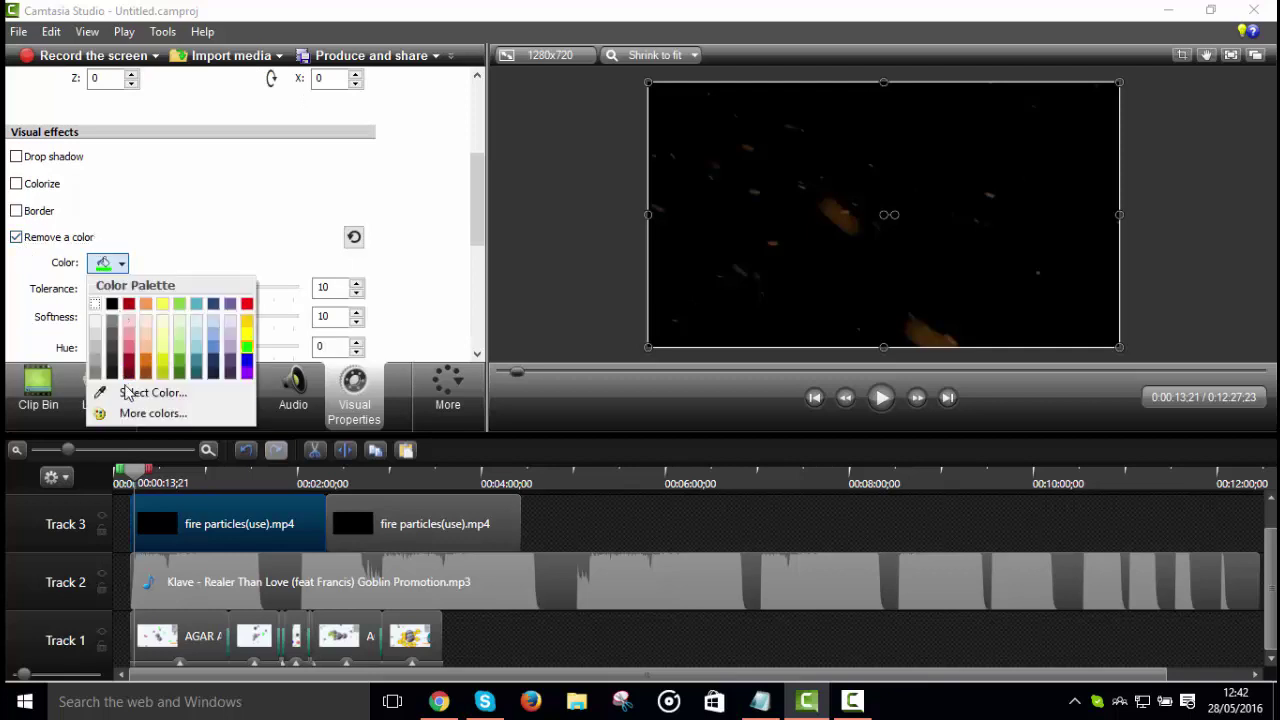
click(130, 389)
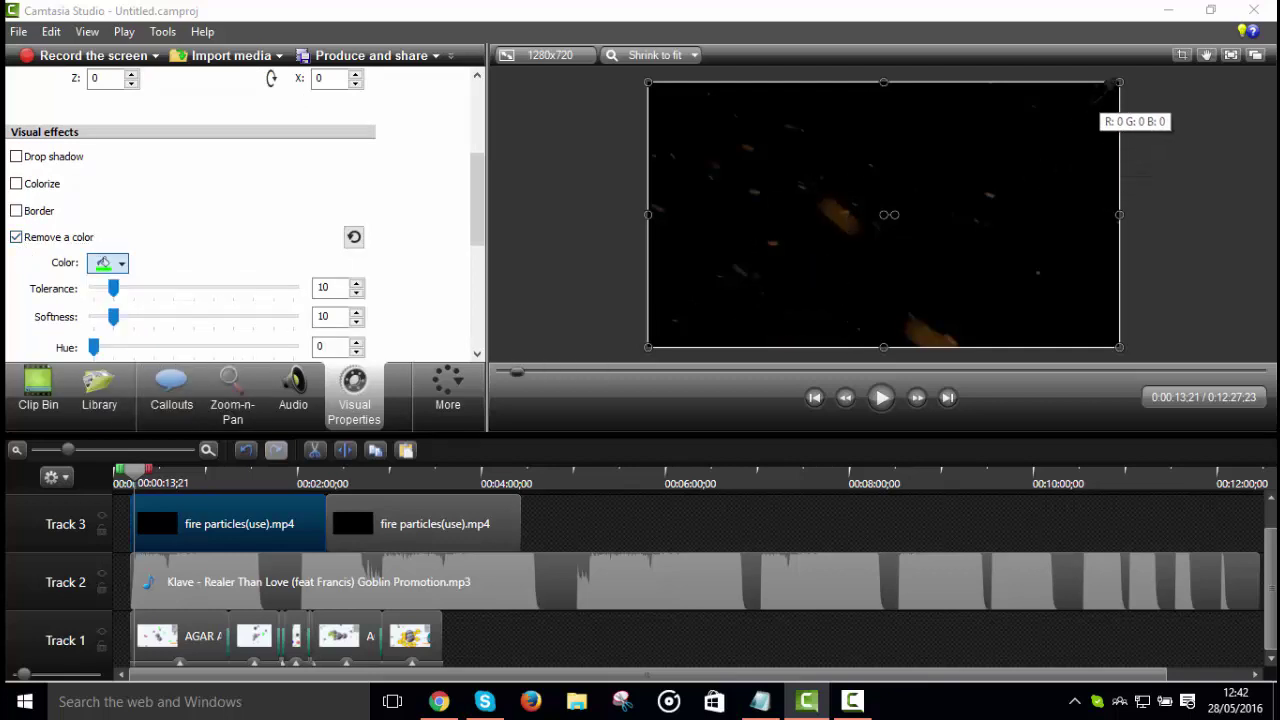
click(1108, 92)
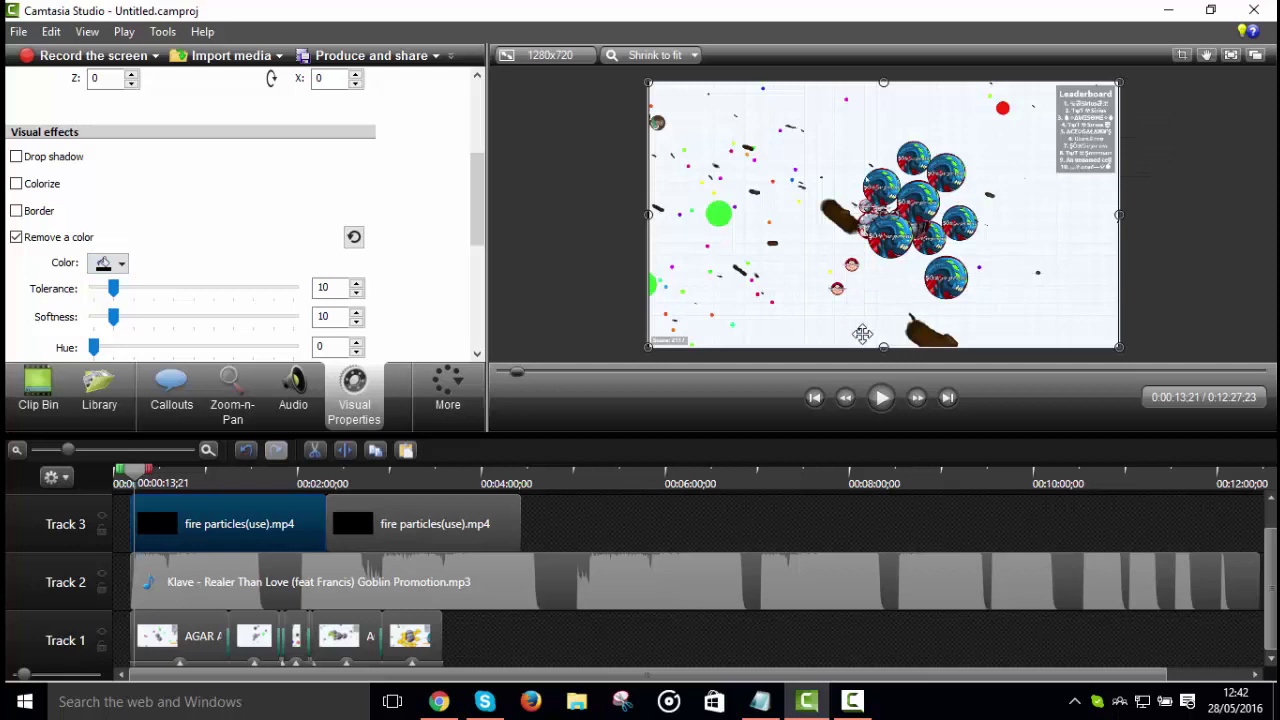
Step: Refine Remove a color on the first fire particles clip with Tolerance 28, Softness 14, Hue 8 and Defringe -3
click(886, 405)
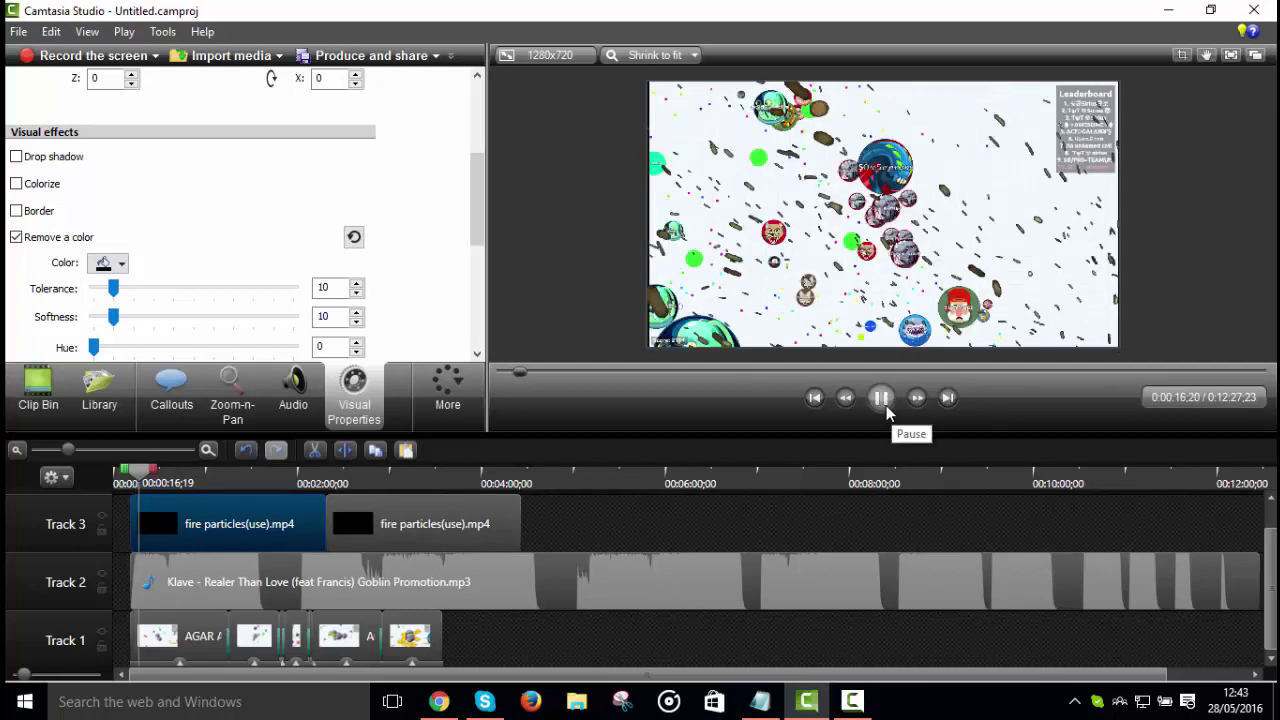
click(884, 404)
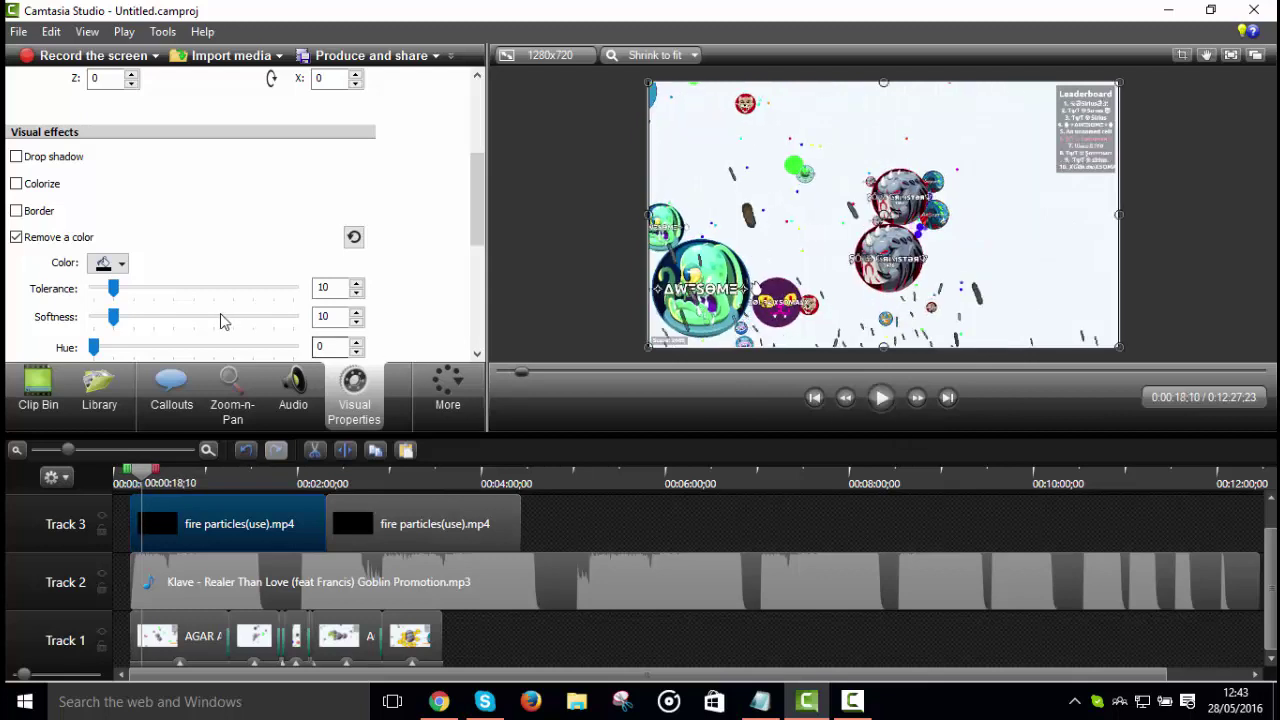
drag(113, 289, 202, 290)
drag(127, 314, 115, 355)
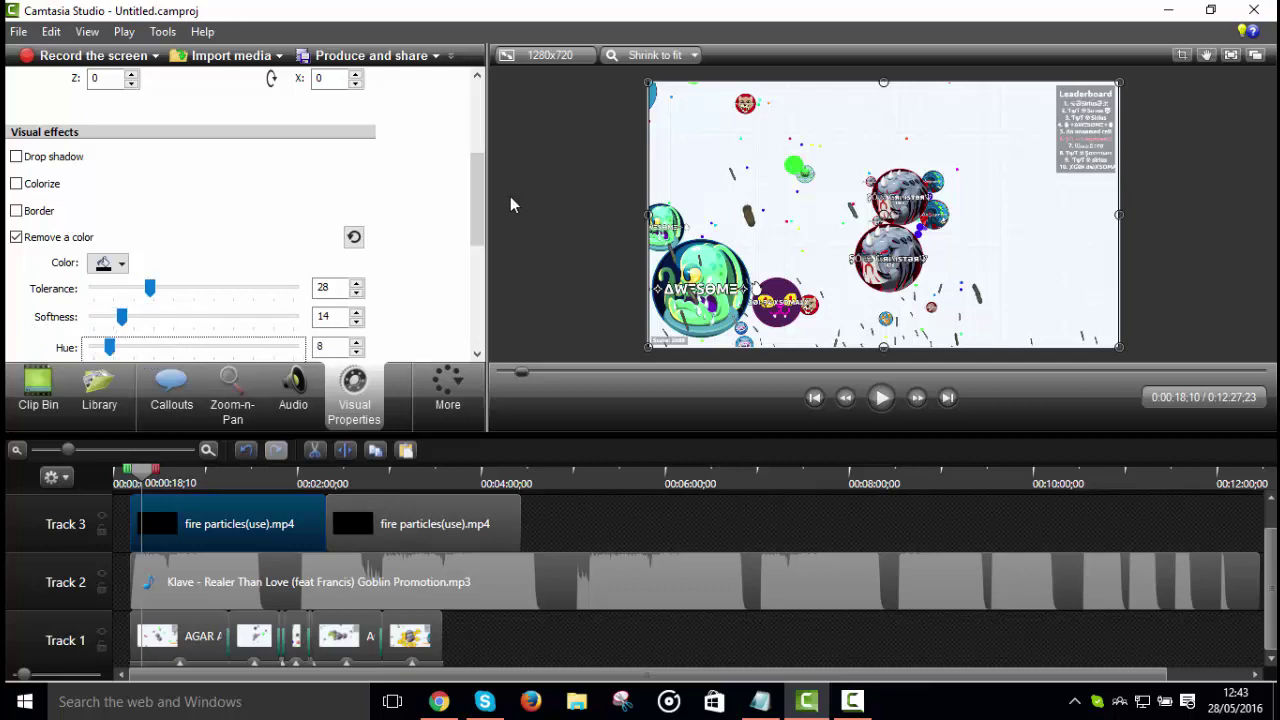
scroll(510, 205, down, 1)
scroll(745, 256, up, 1)
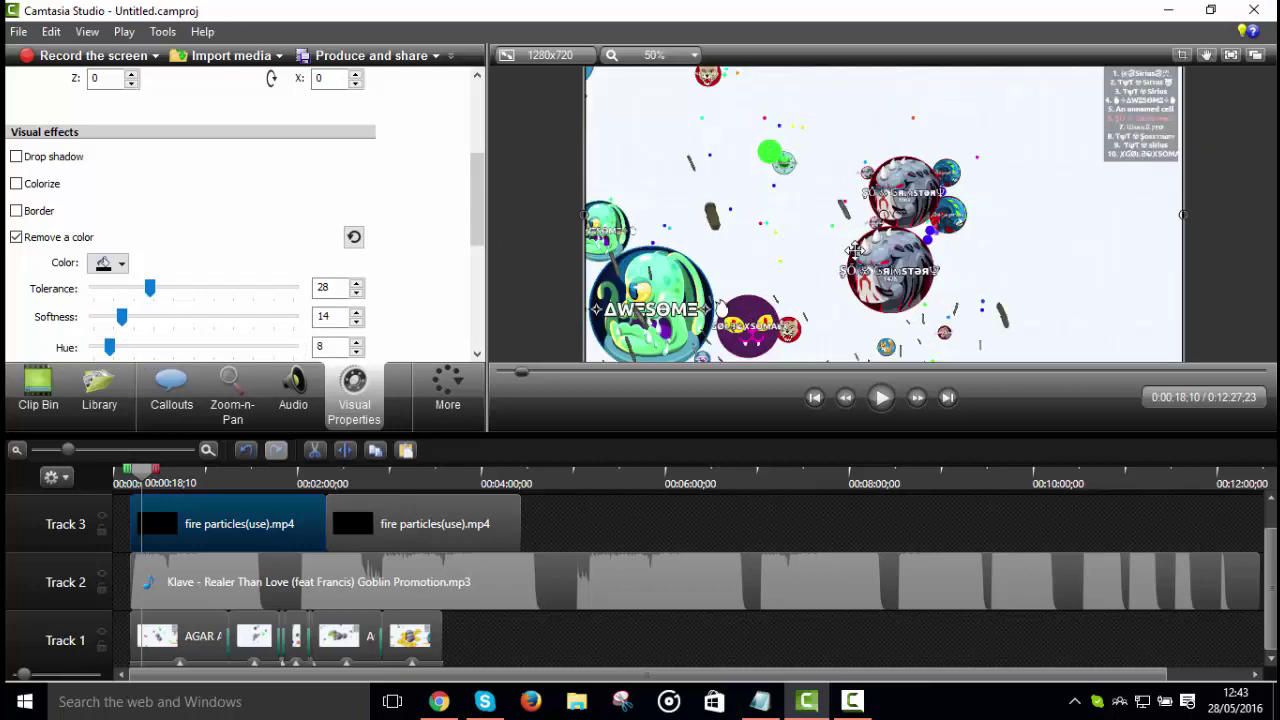
scroll(408, 229, down, 1)
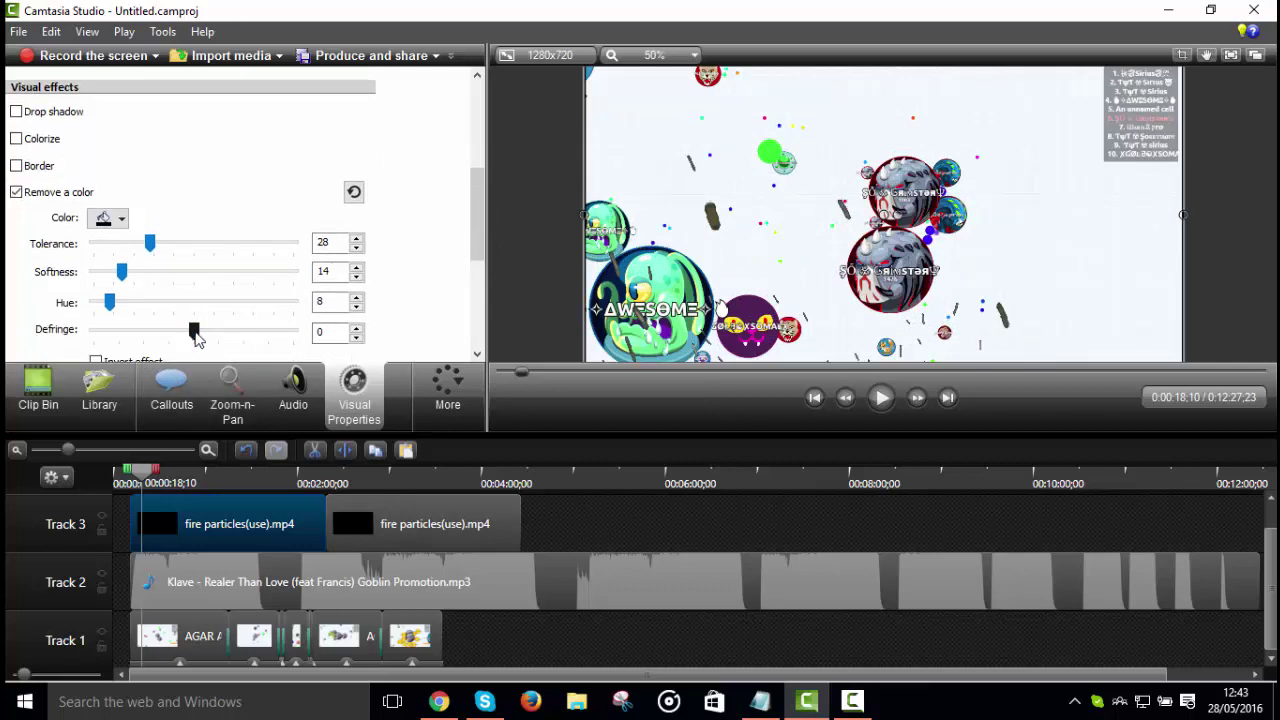
drag(195, 334, 90, 357)
drag(318, 362, 192, 366)
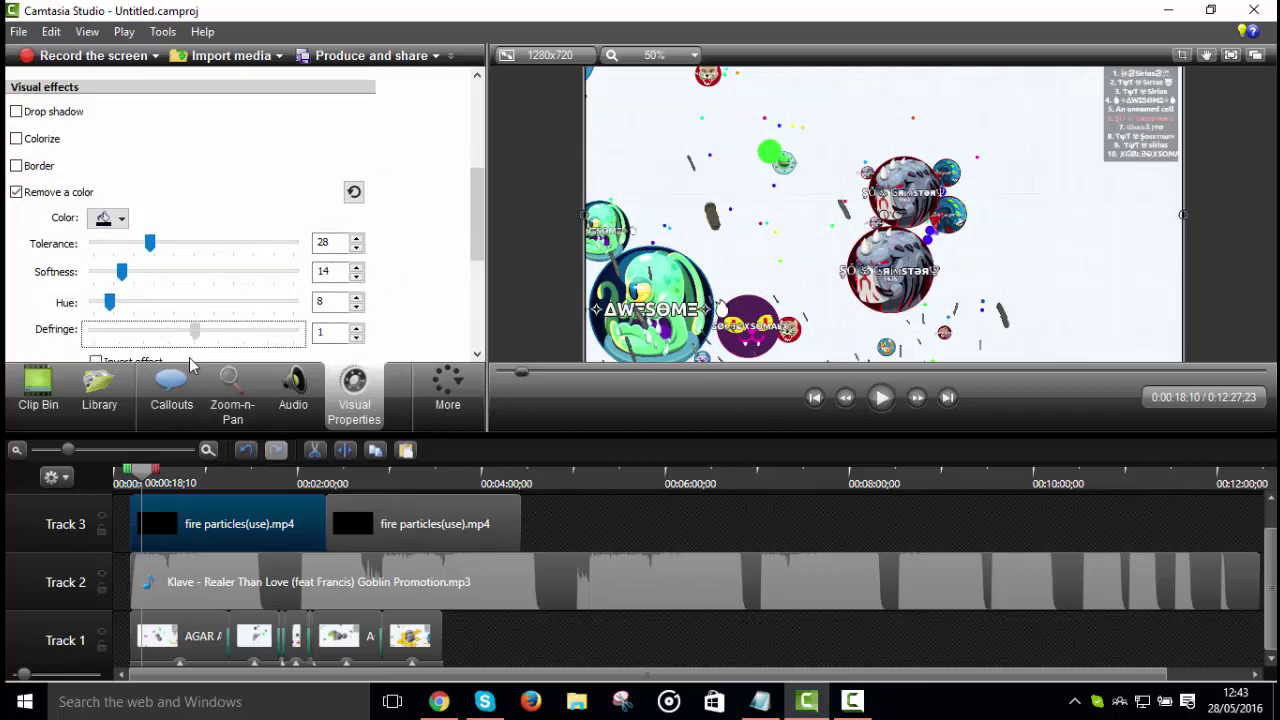
Step: Apply Colorize to the first fire particles clip at amount 75 and play it back to 0:00:25;24
click(16, 140)
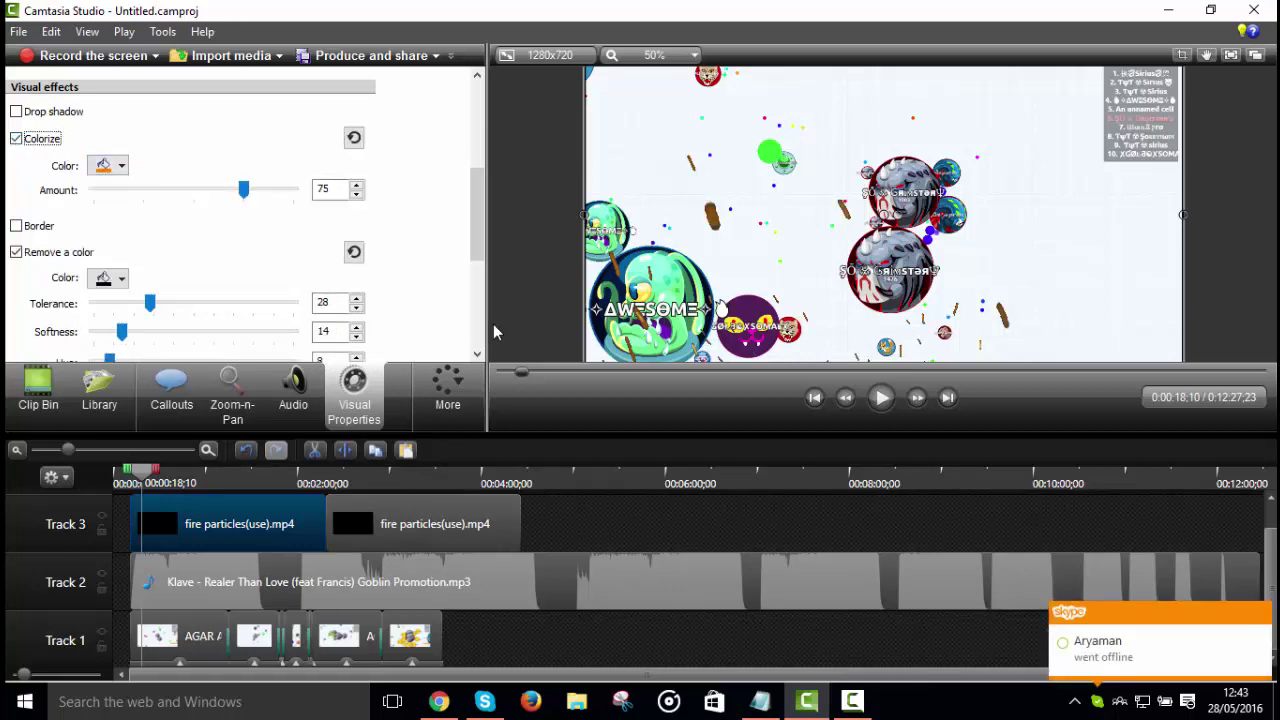
click(881, 397)
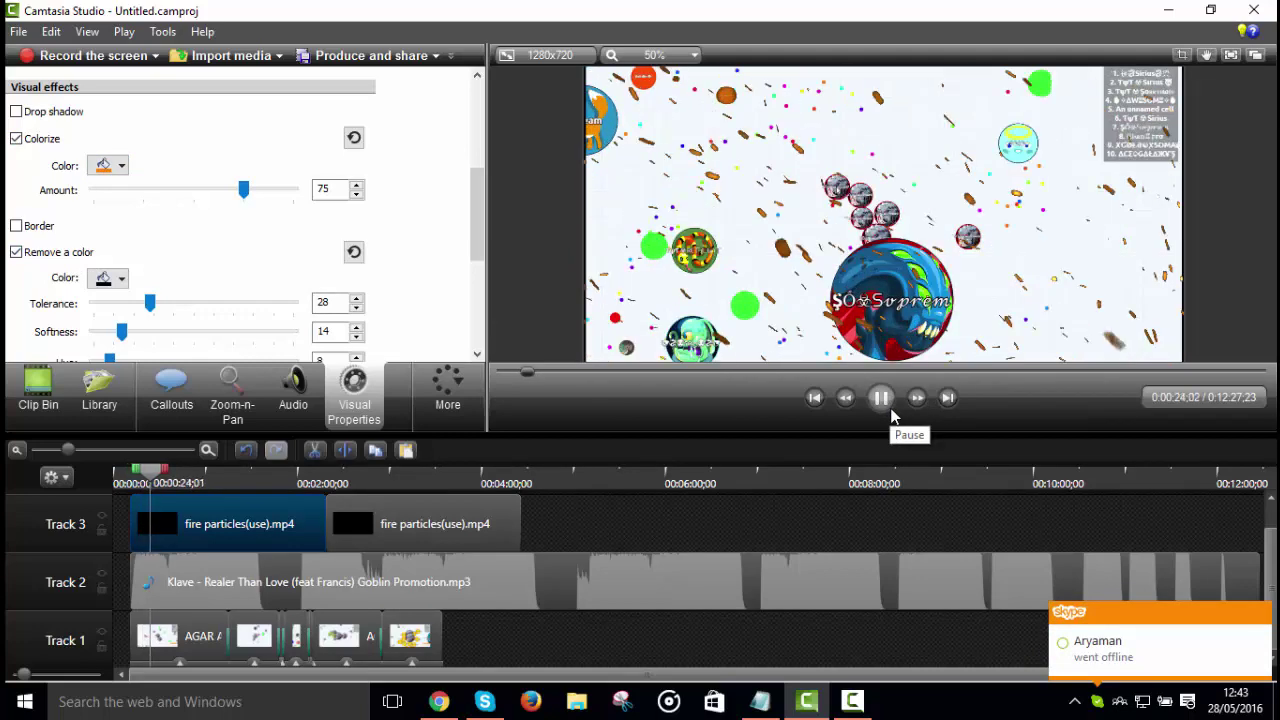
click(881, 398)
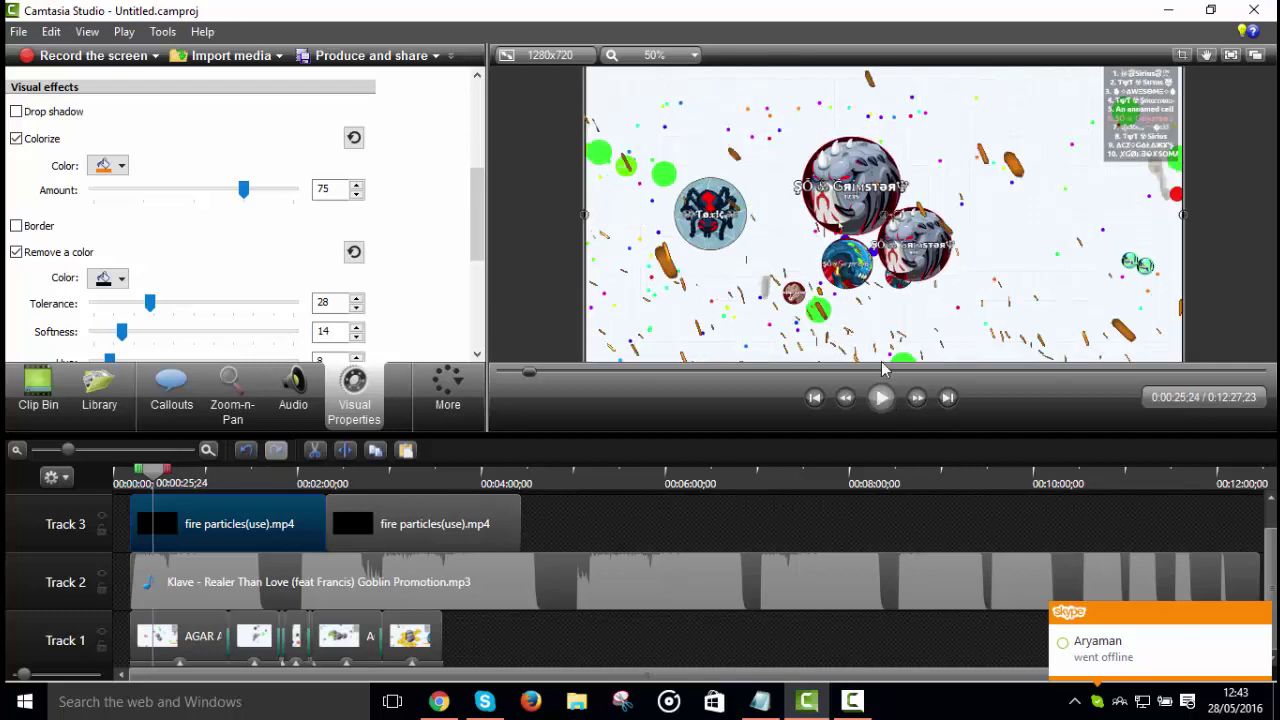
Step: Change the first fire particles clip's Colorize color to red and play it back to 0:00:30;28
click(108, 165)
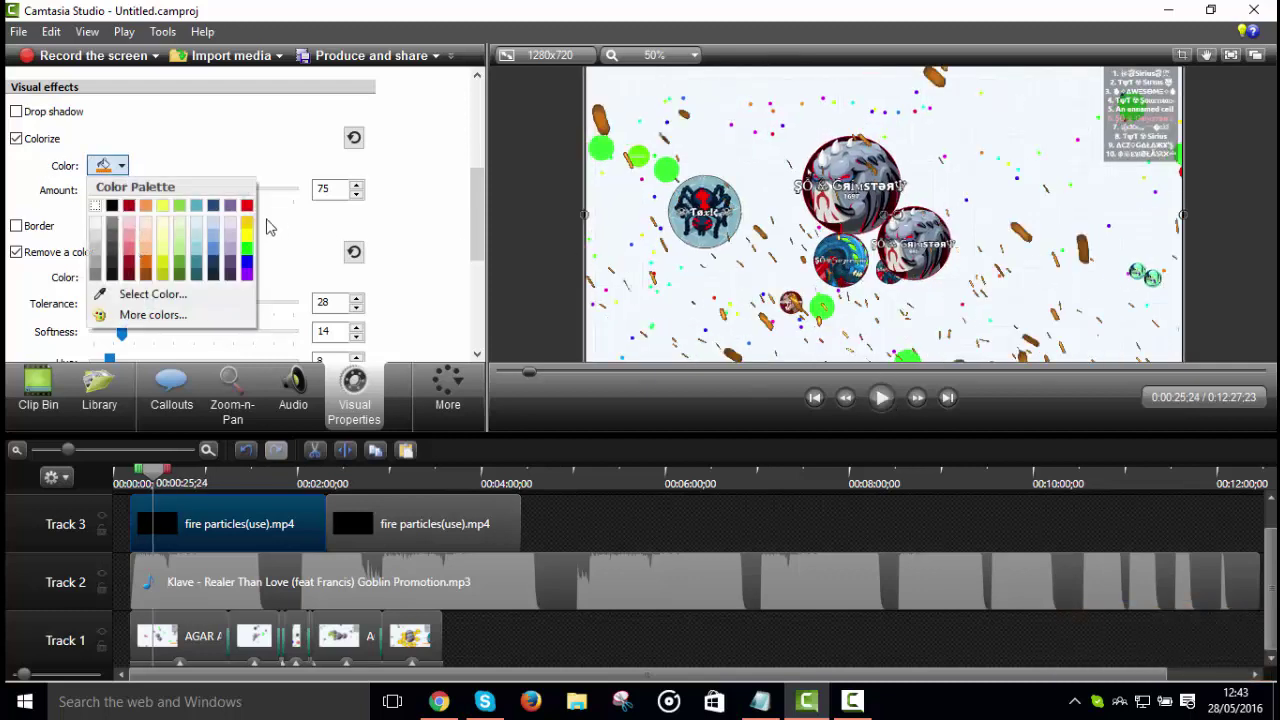
click(150, 267)
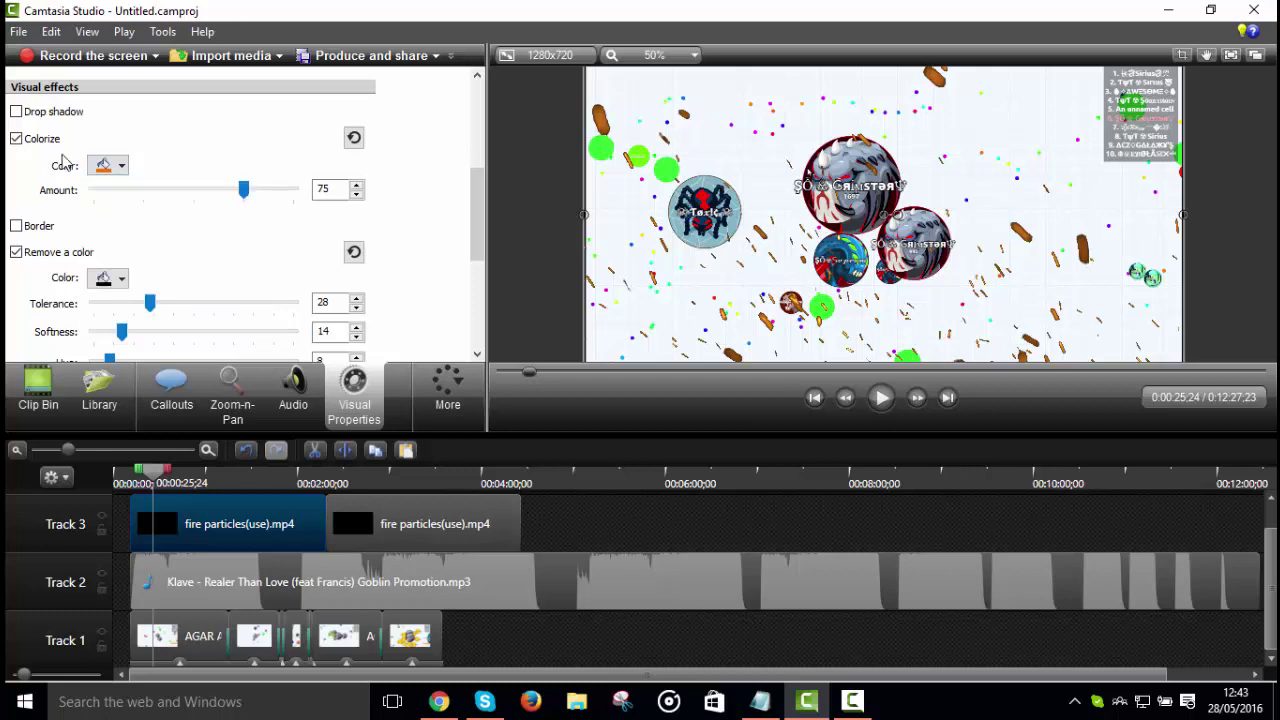
click(108, 165)
click(228, 207)
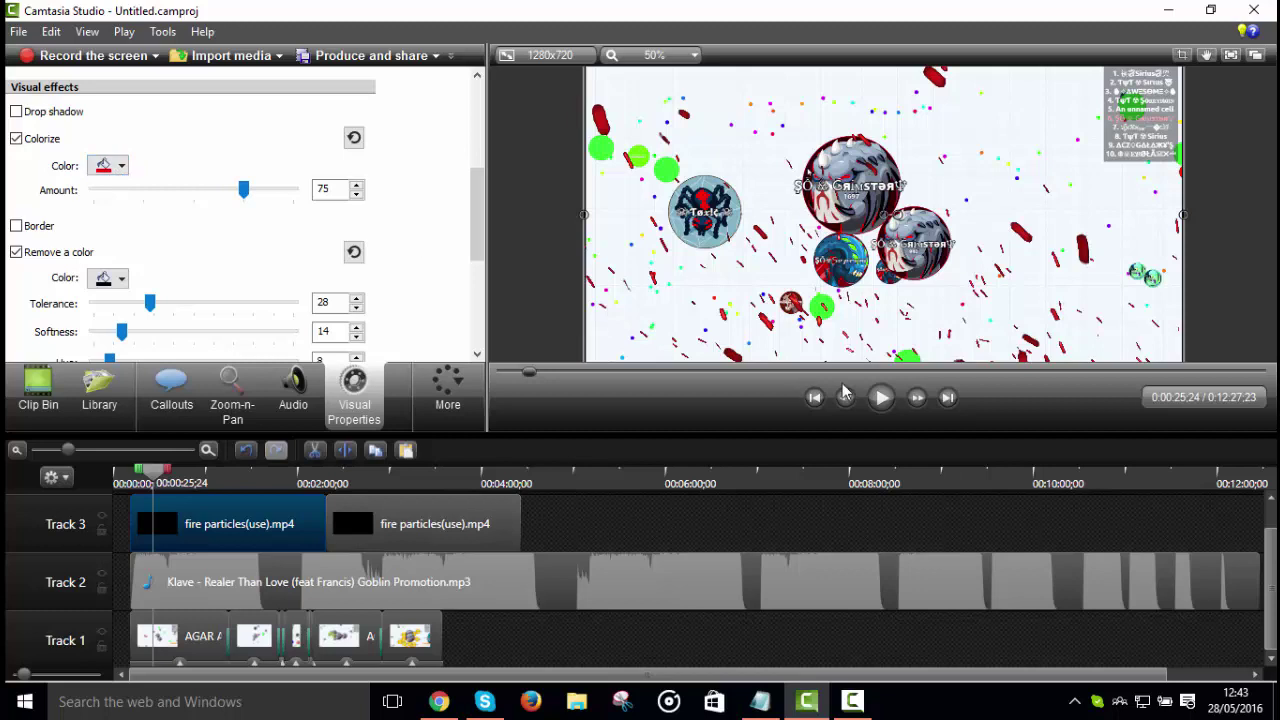
click(881, 397)
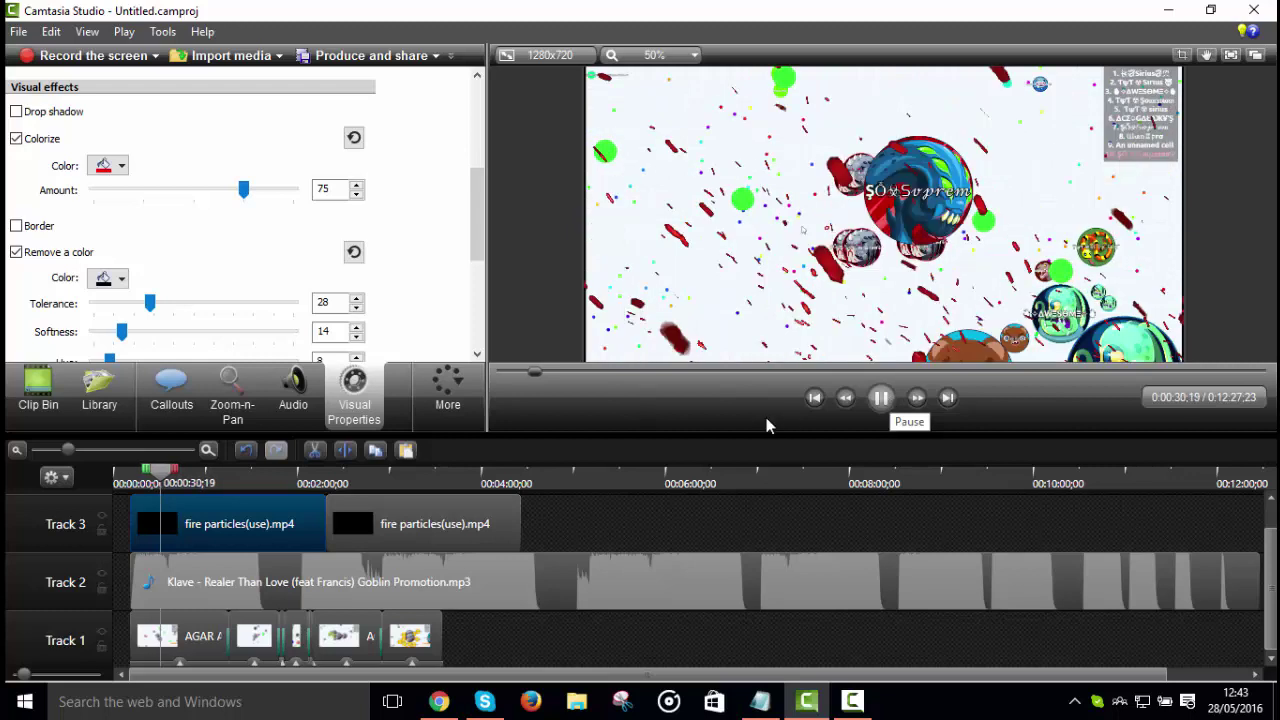
click(903, 134)
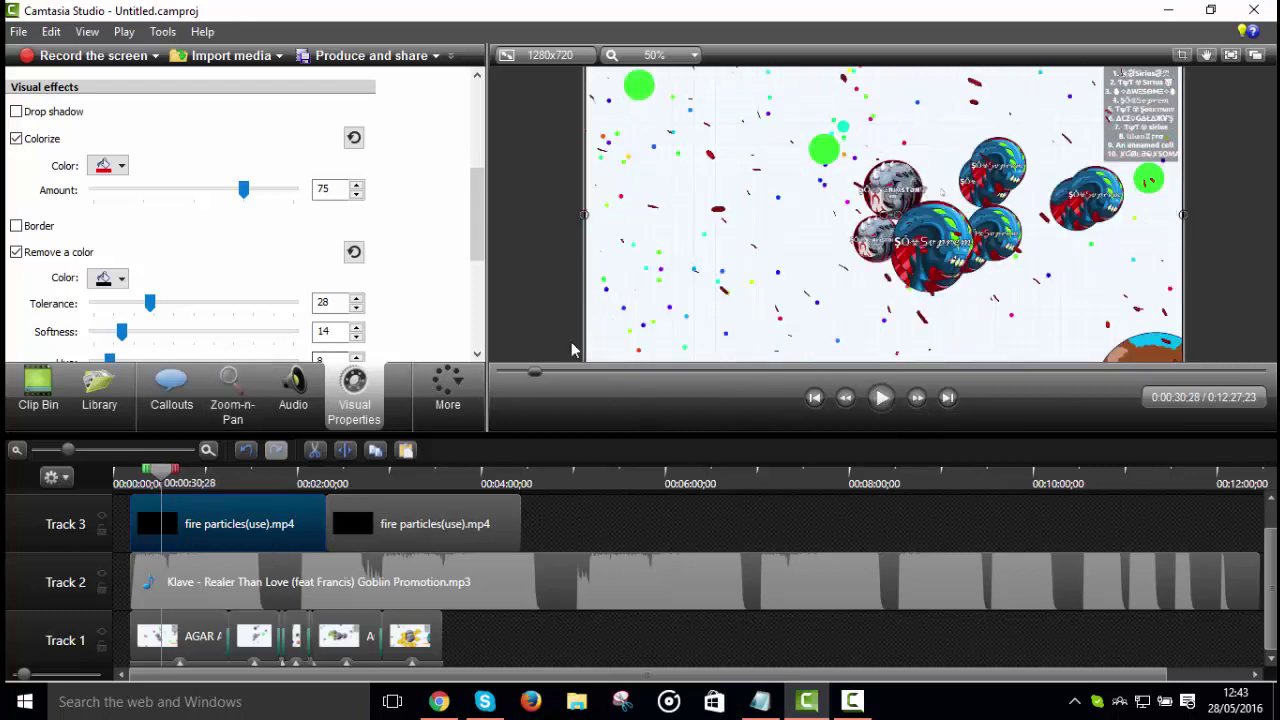
Step: Shrink the first fire particles overlay, move it to the lower center of the video frame, and play it back
click(970, 217)
drag(1125, 150, 924, 290)
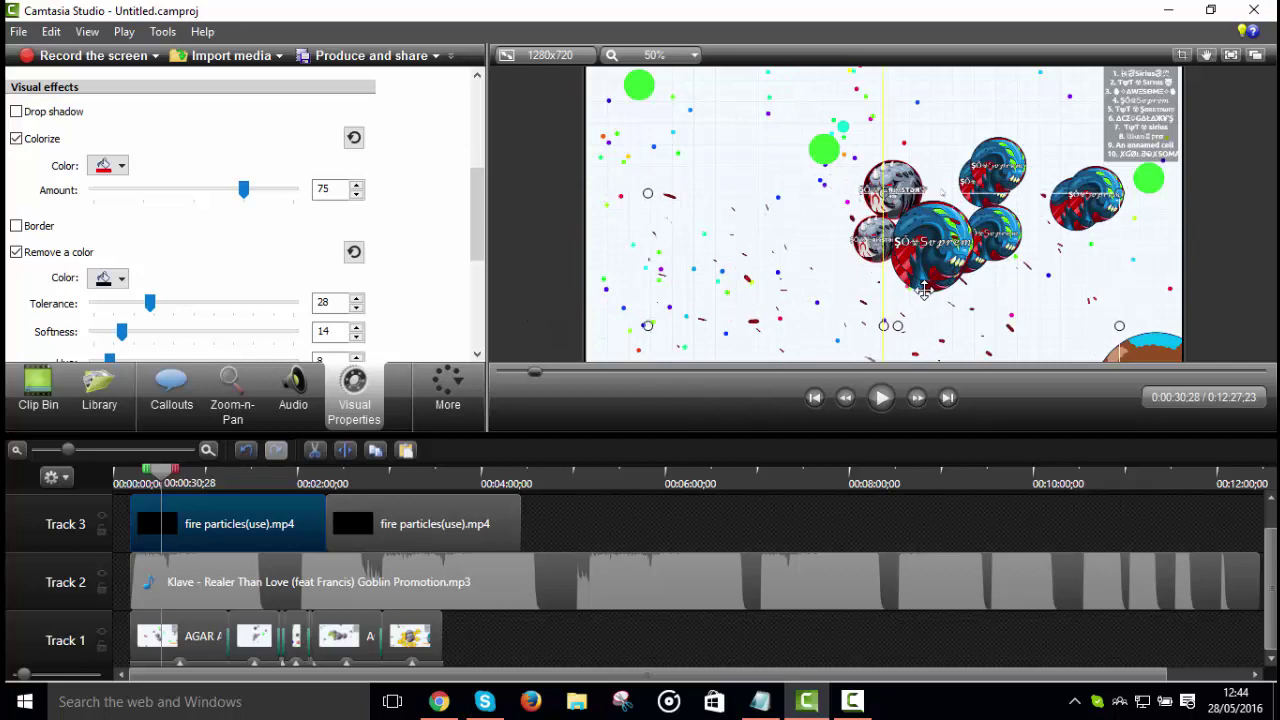
click(882, 399)
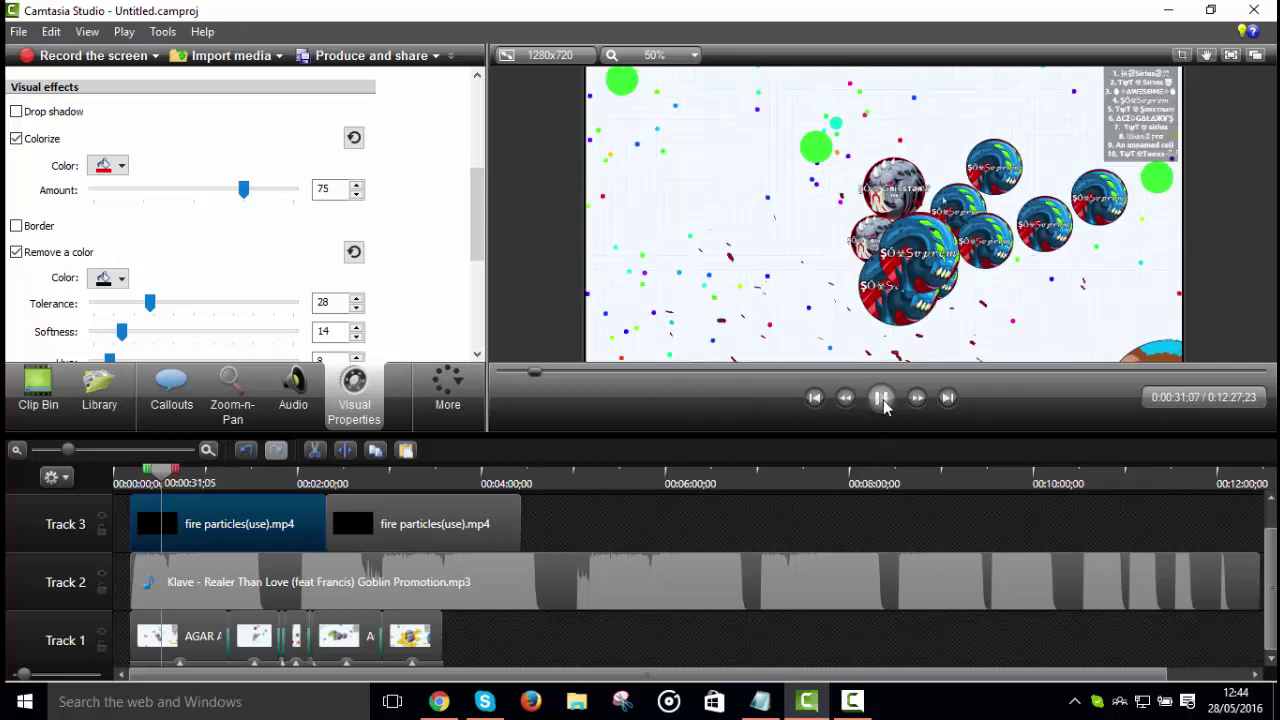
Step: Try Remove a color on the second fire particles clip with its black background and Tolerance 6
click(407, 528)
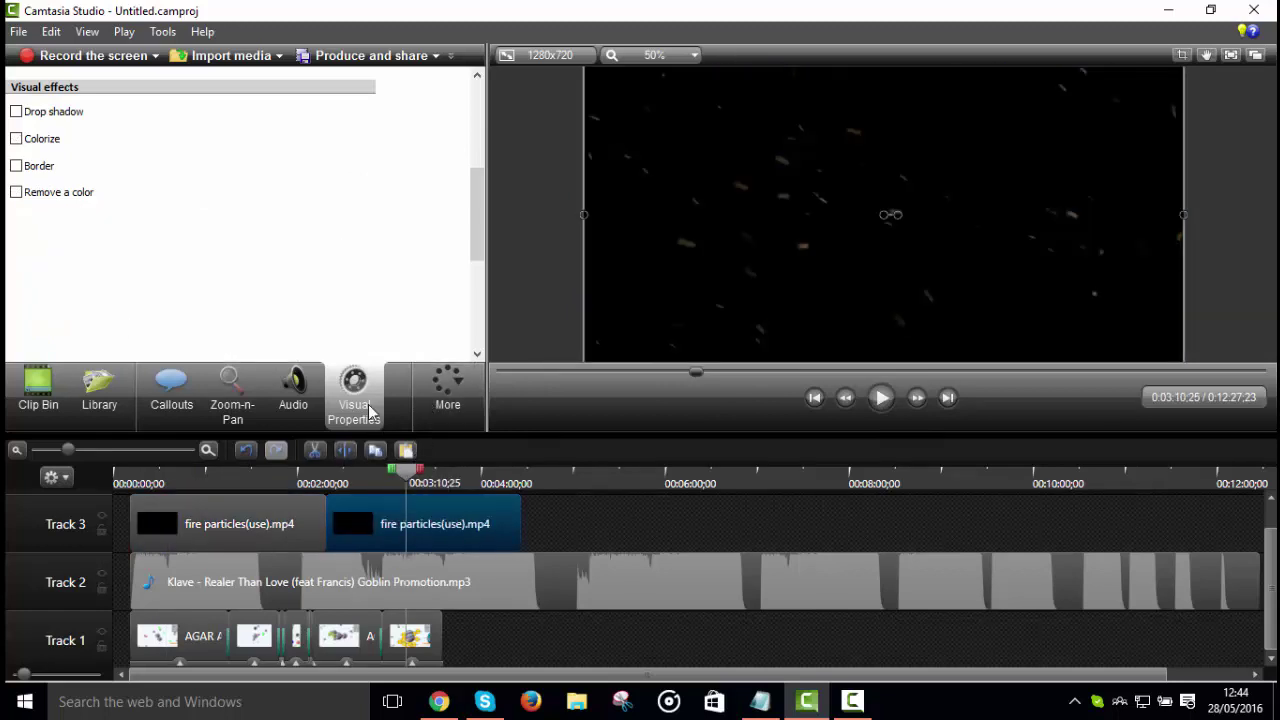
click(16, 192)
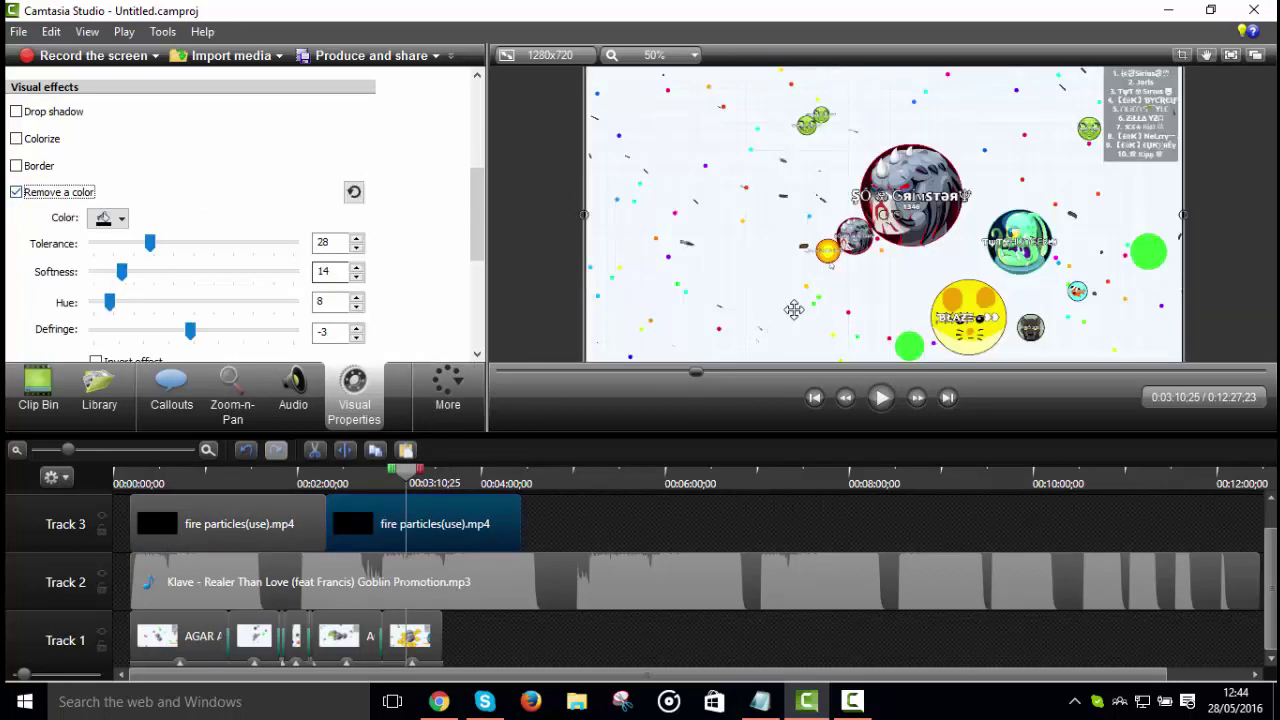
drag(152, 244, 230, 255)
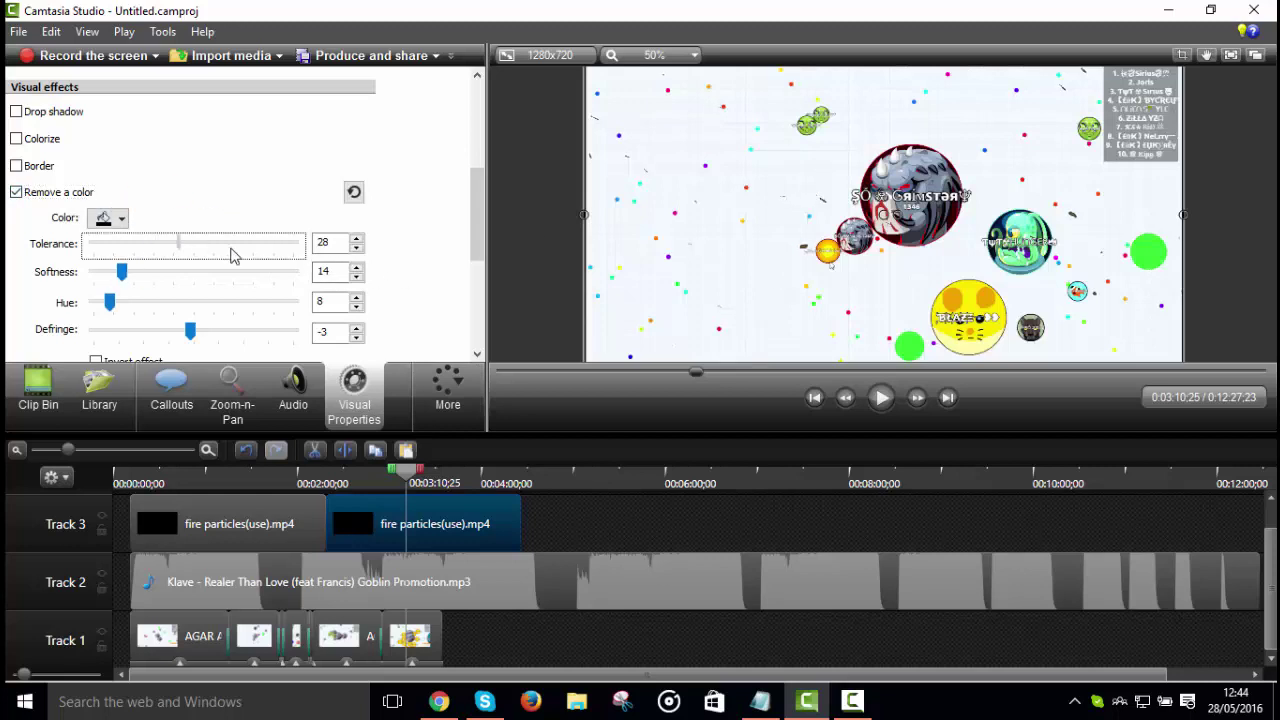
drag(110, 280, 107, 278)
Step: Replace the second fire particles clip on Track 3 with a copy of the adjusted first clip, placed directly after it
right_click(392, 522)
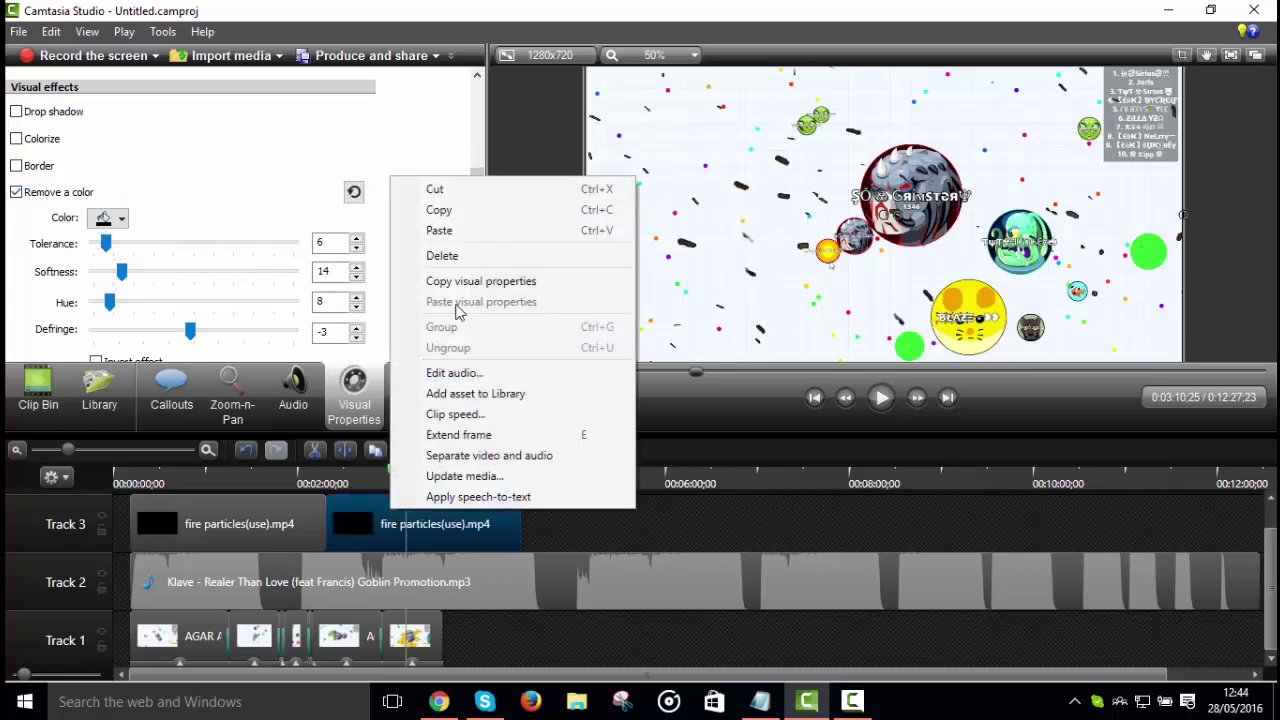
click(450, 256)
click(278, 516)
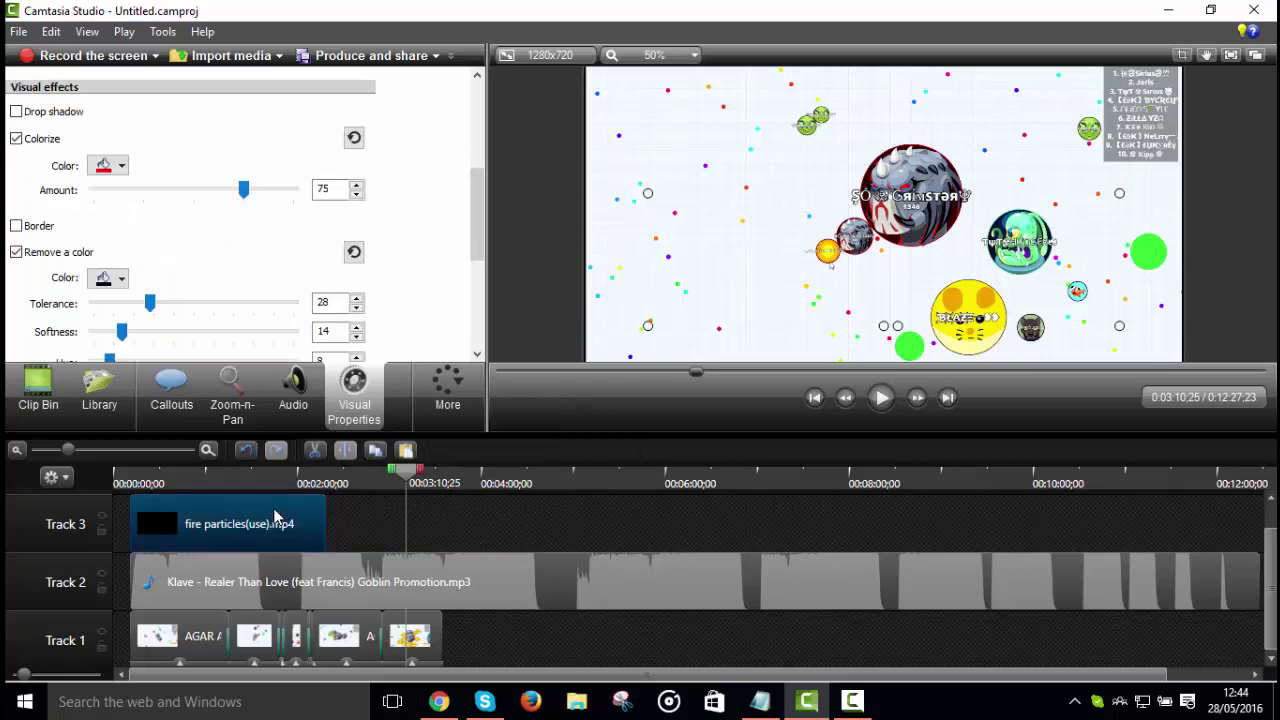
click(402, 523)
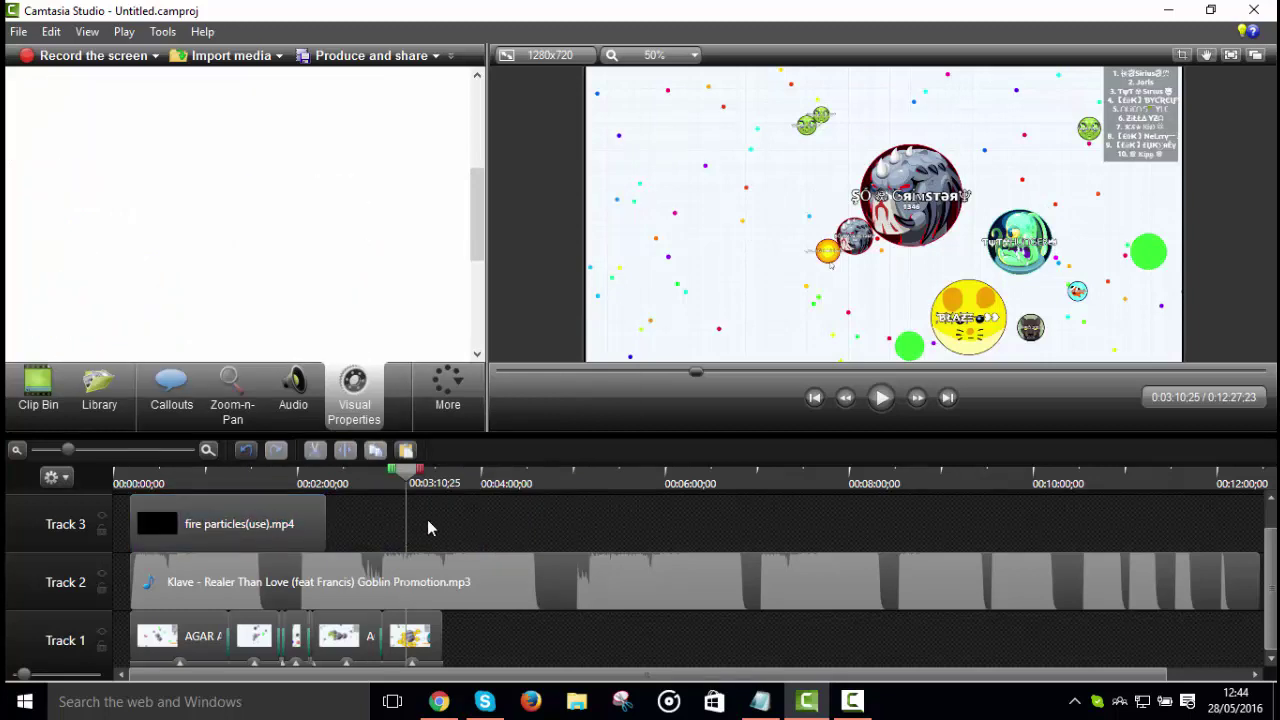
key(ctrl+v)
drag(413, 521, 383, 477)
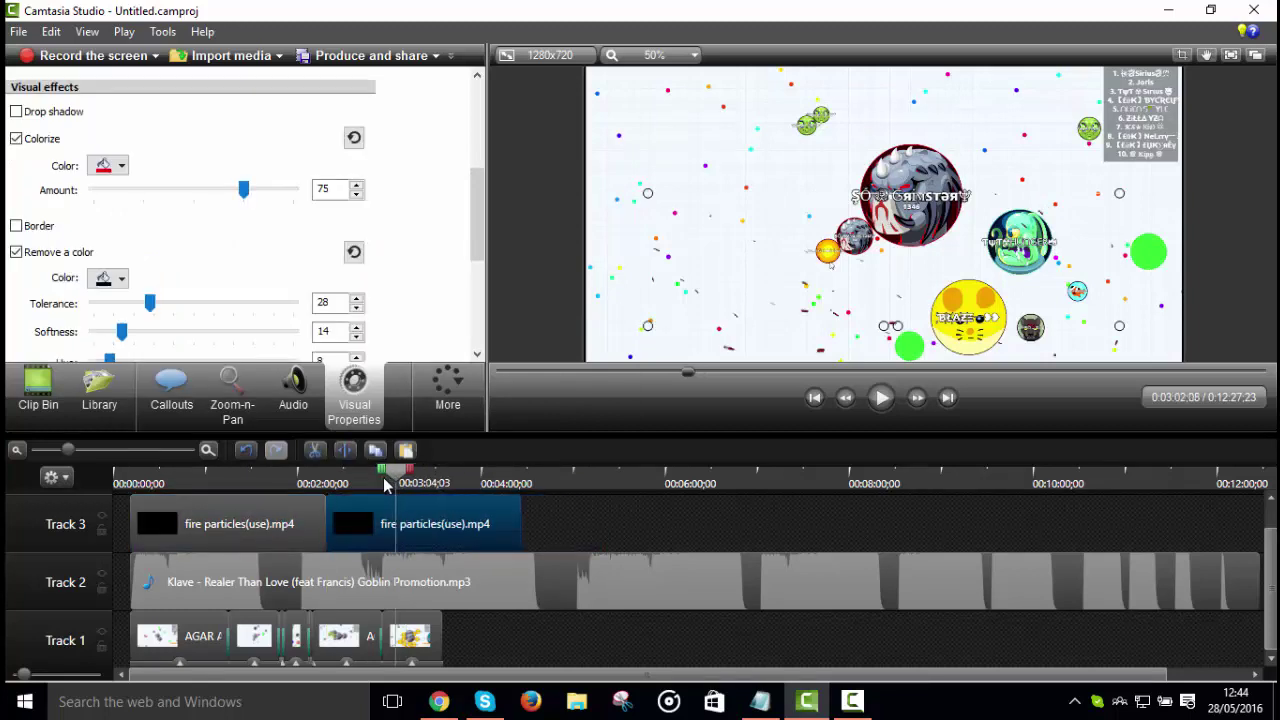
Step: Check the second fire particles clip at several points and play it back from 0:02:55;23 to 0:03:02;23
click(370, 480)
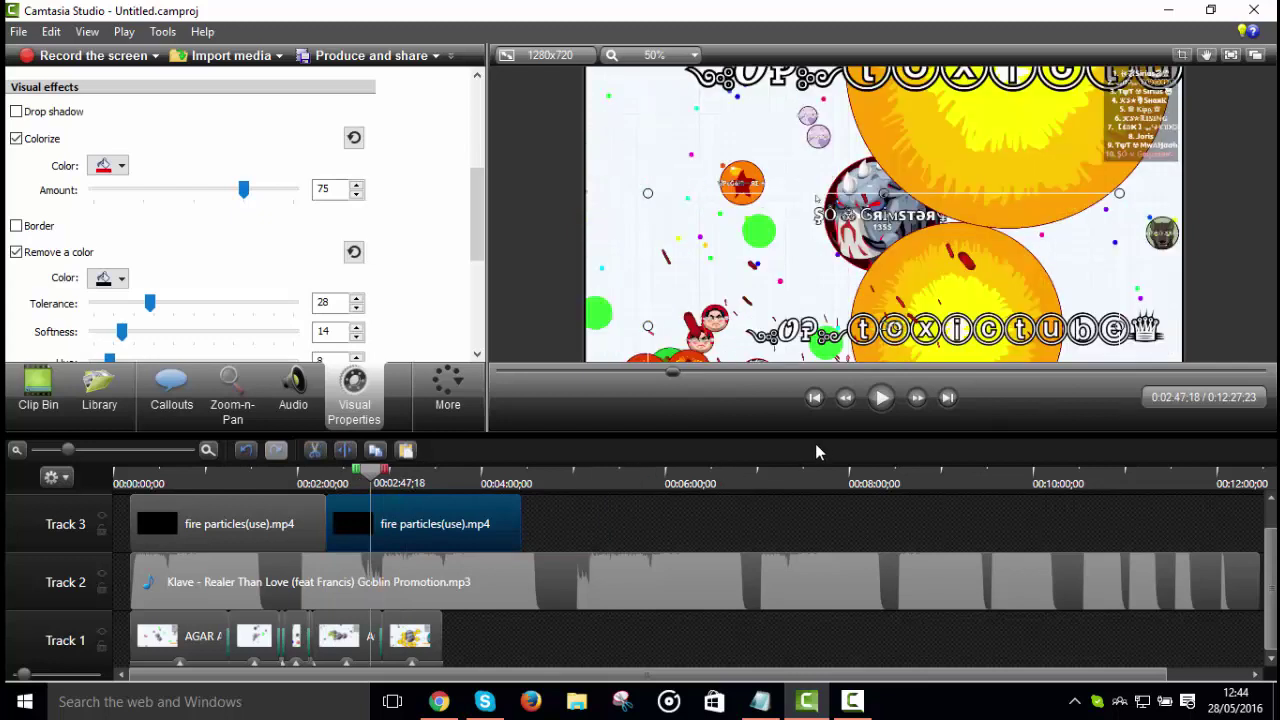
click(444, 483)
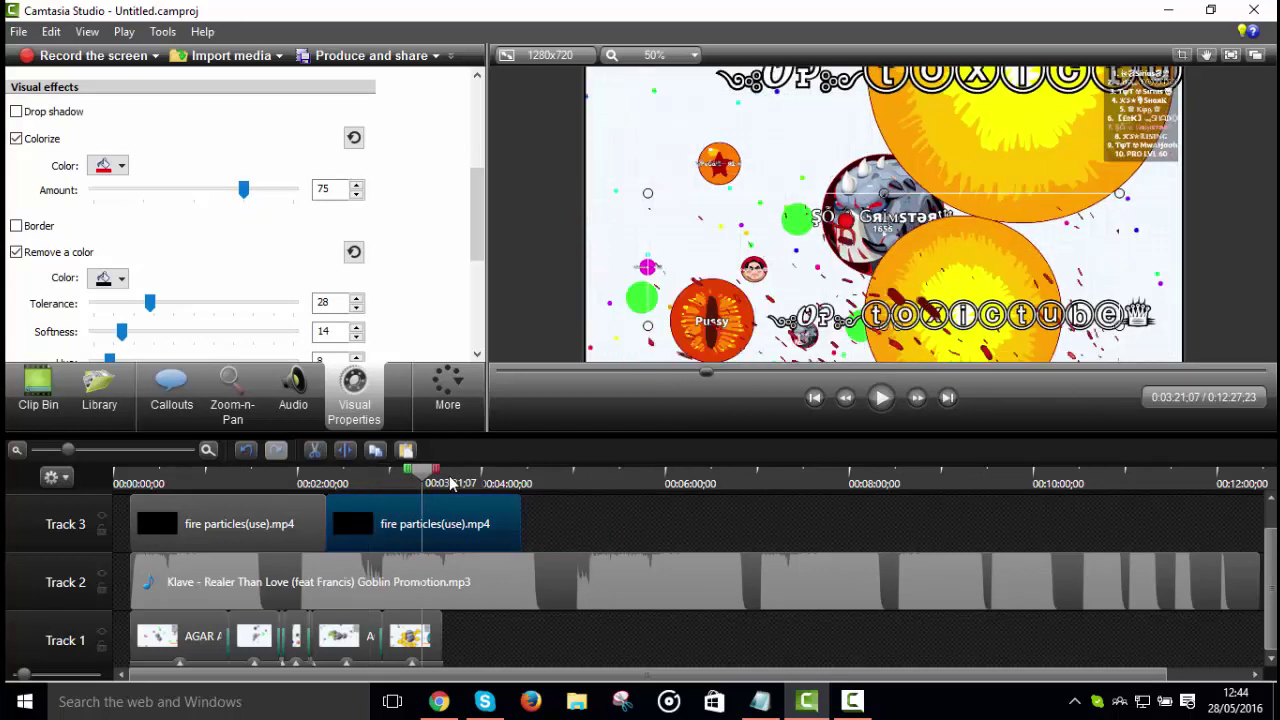
click(383, 521)
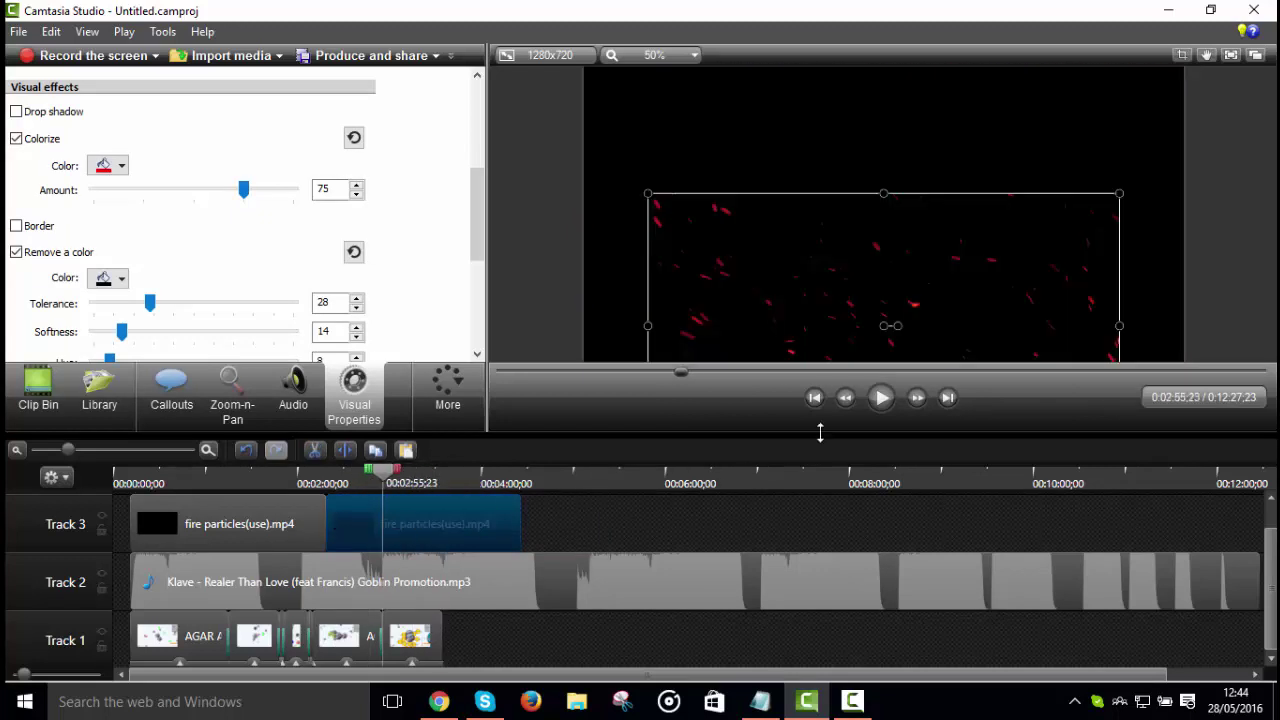
click(882, 399)
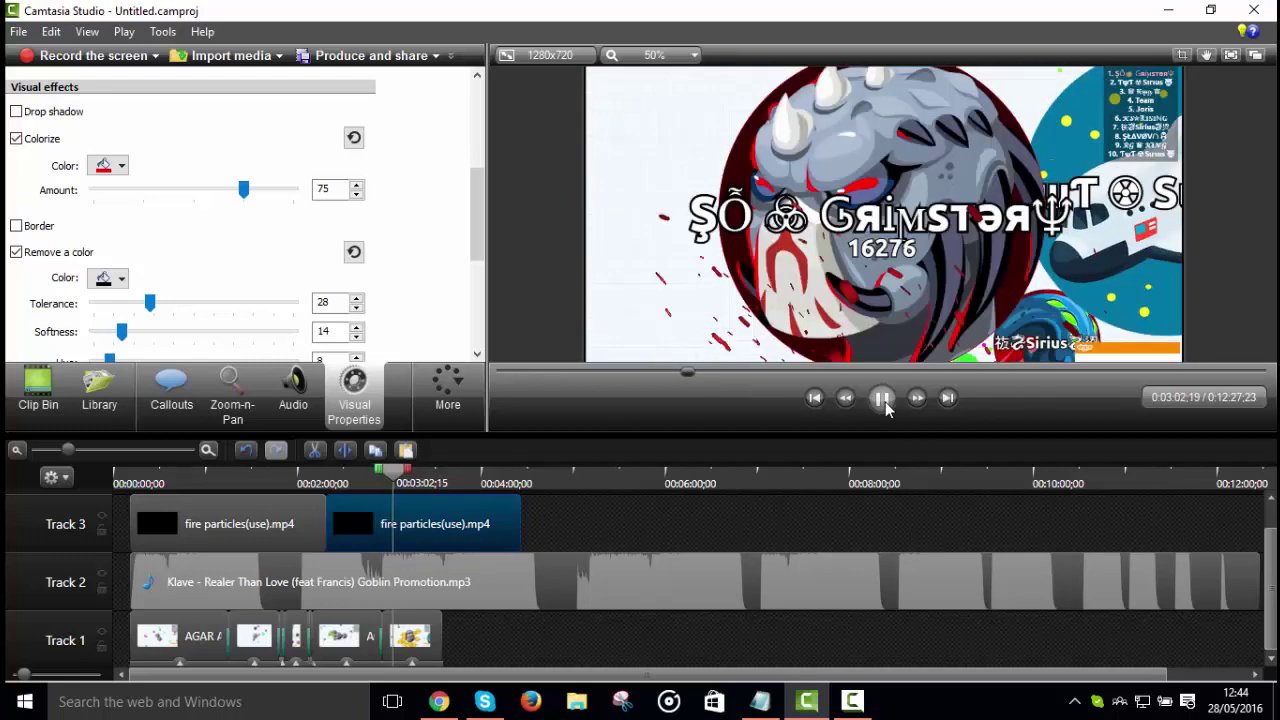
click(885, 404)
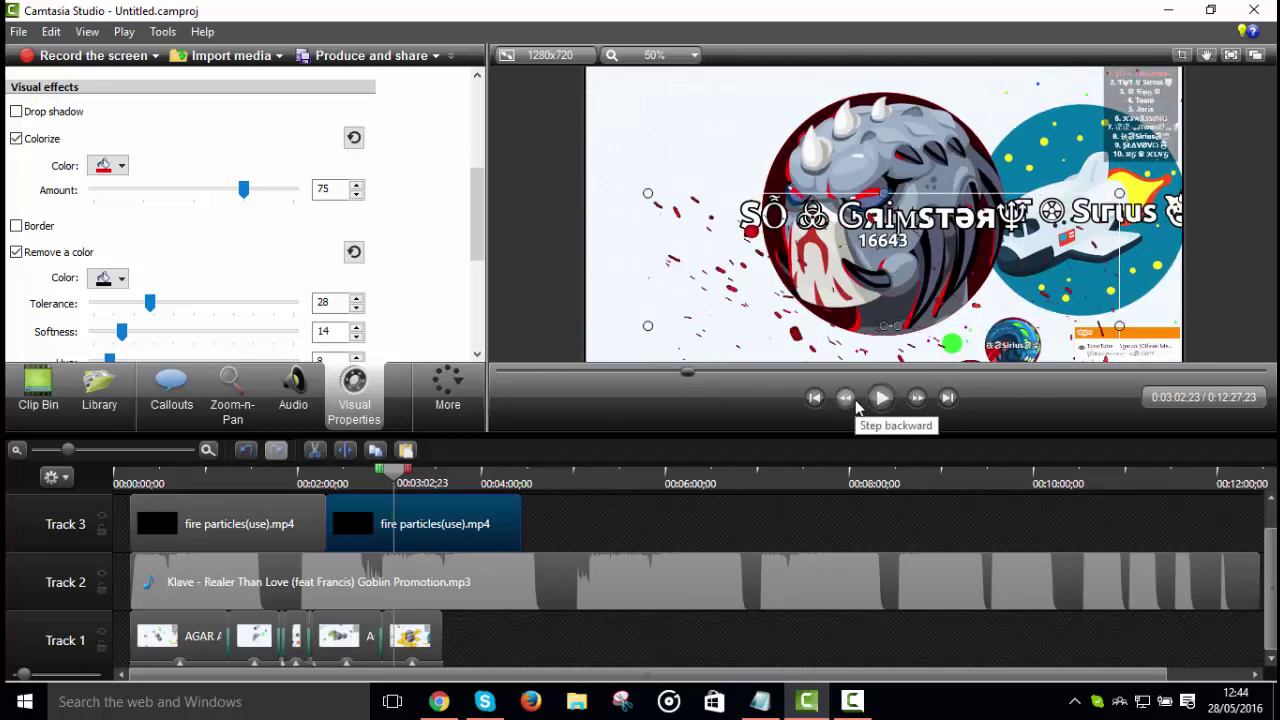
Step: Split the Track 2 music at 0:03:02;22 and delete the part after the split
click(846, 398)
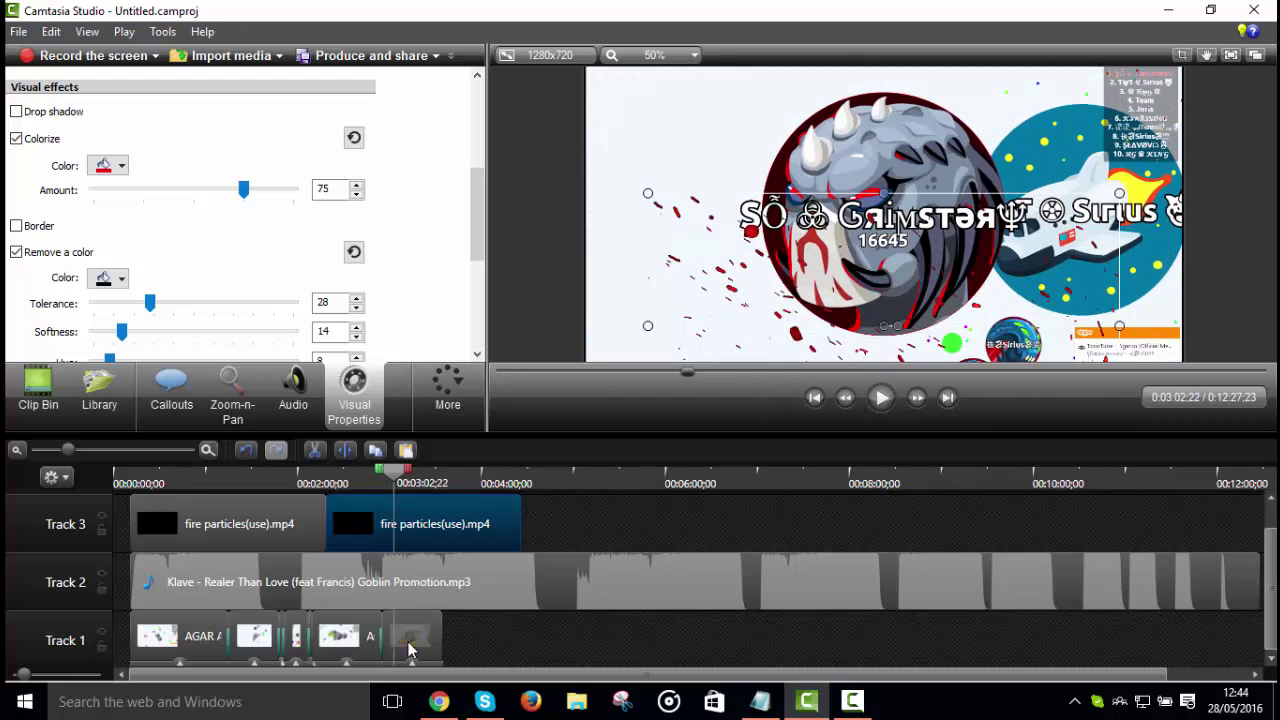
mouse_move(425, 580)
mouse_down()
mouse_move(449, 580)
mouse_move(426, 590)
mouse_up()
right_click(426, 590)
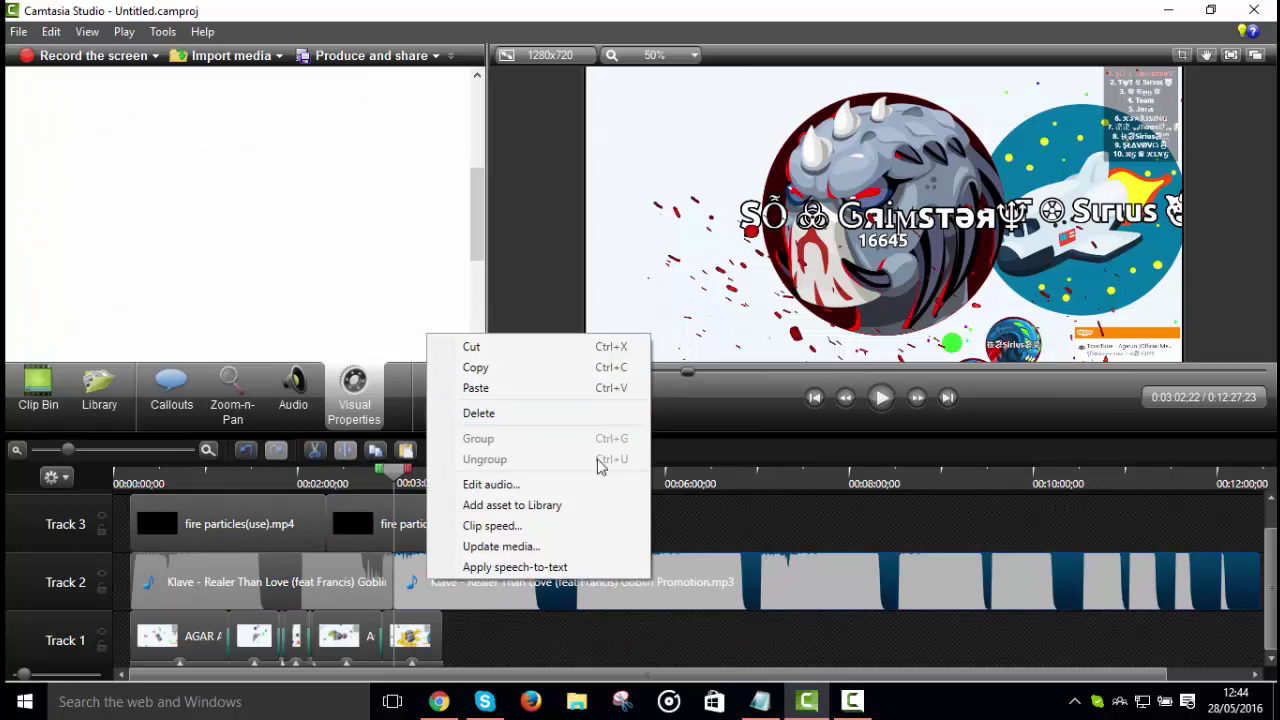
click(496, 418)
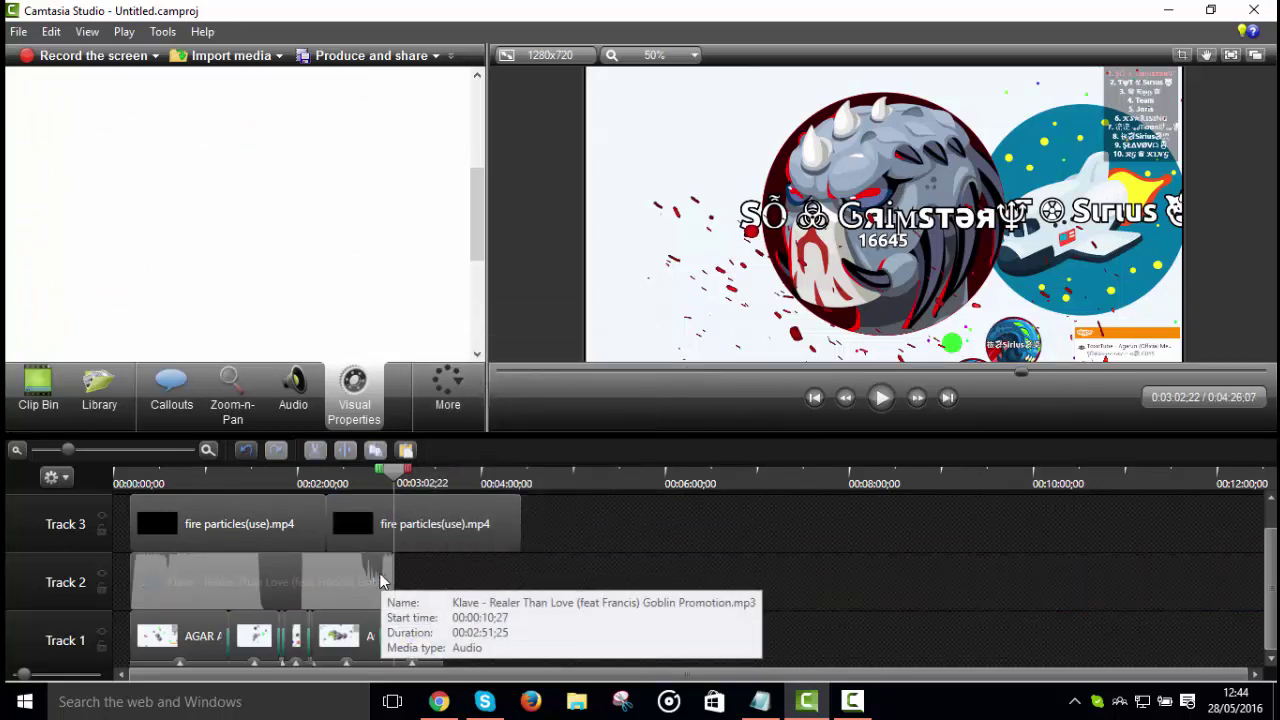
Step: Apply a fade out to the trimmed music clip on Track 2, then select the second fire particles clip
click(293, 390)
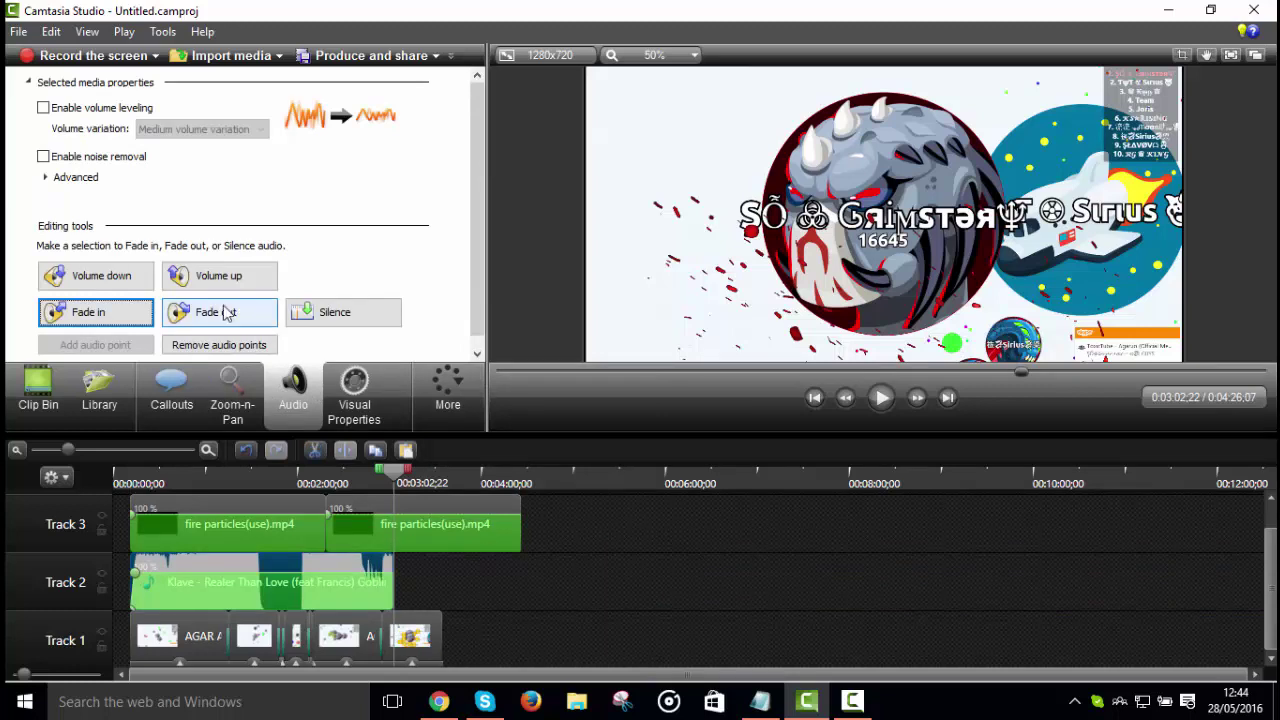
click(219, 312)
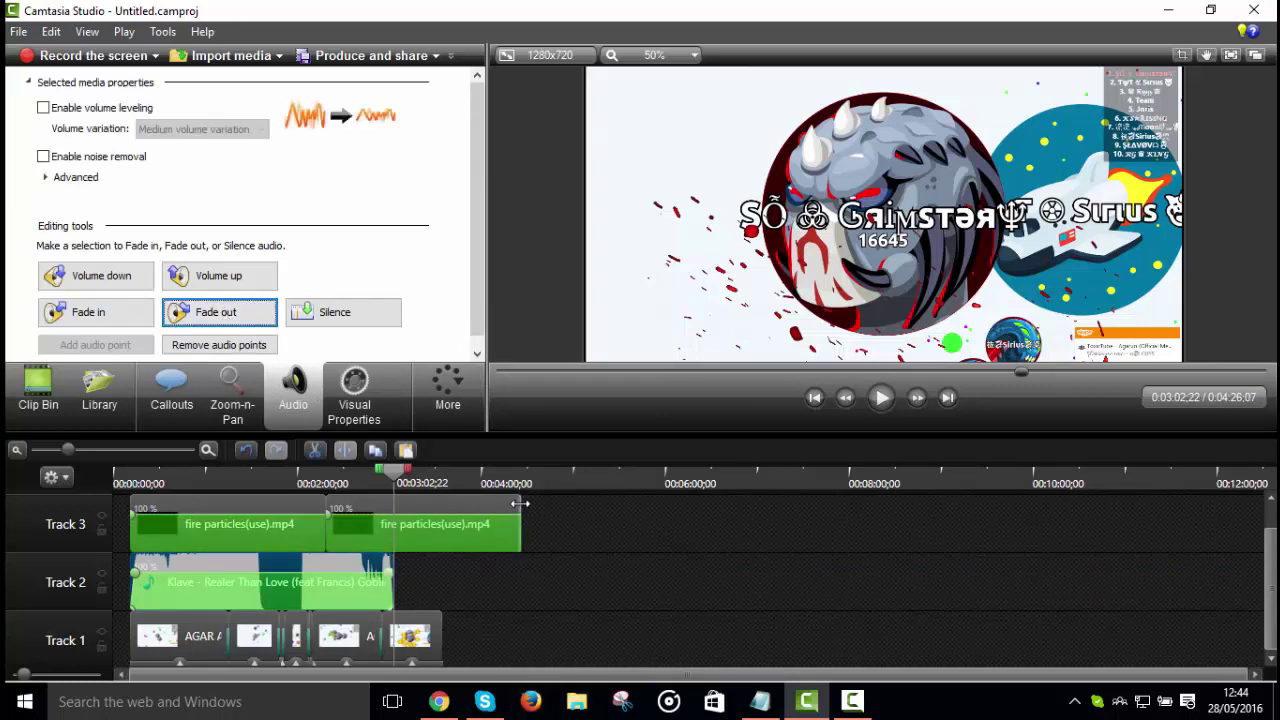
mouse_move(520, 505)
mouse_down()
mouse_move(392, 523)
mouse_move(520, 516)
mouse_up()
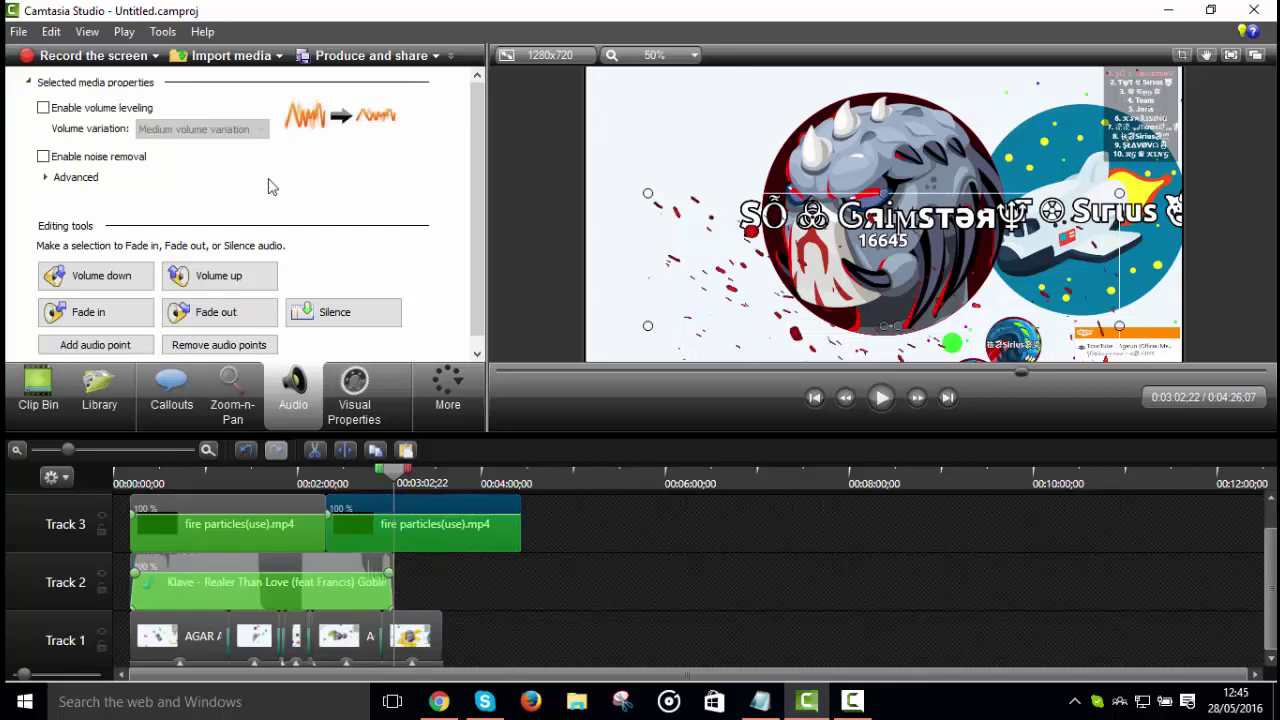
Step: Import No Winners.mp3 from the "other" folder in the OneDrive Music folder
click(226, 57)
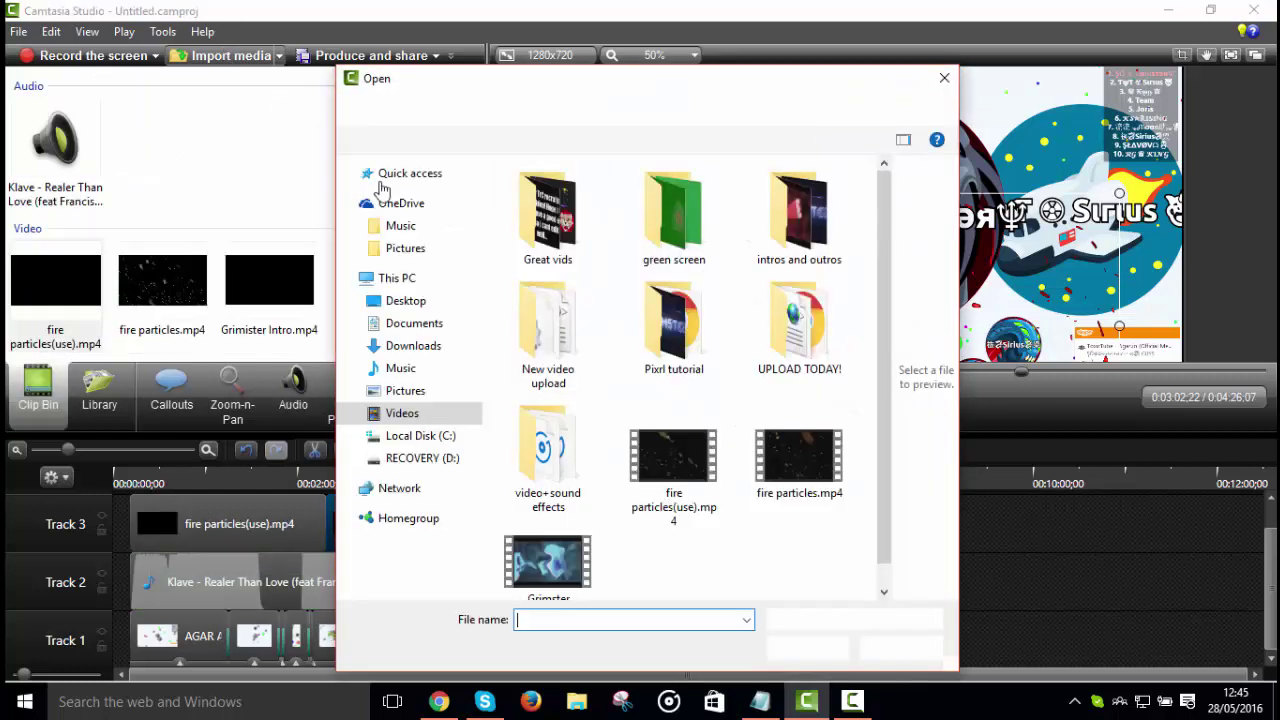
click(400, 228)
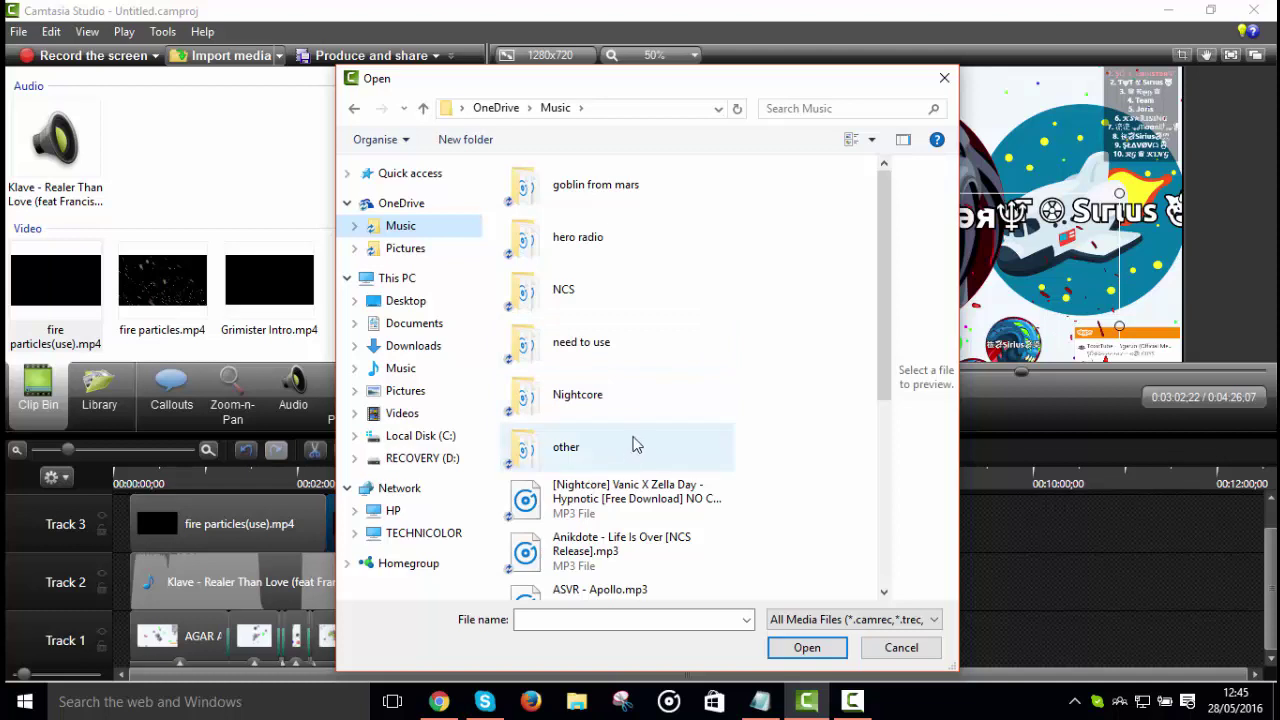
scroll(634, 430, down, 3)
double_click(600, 305)
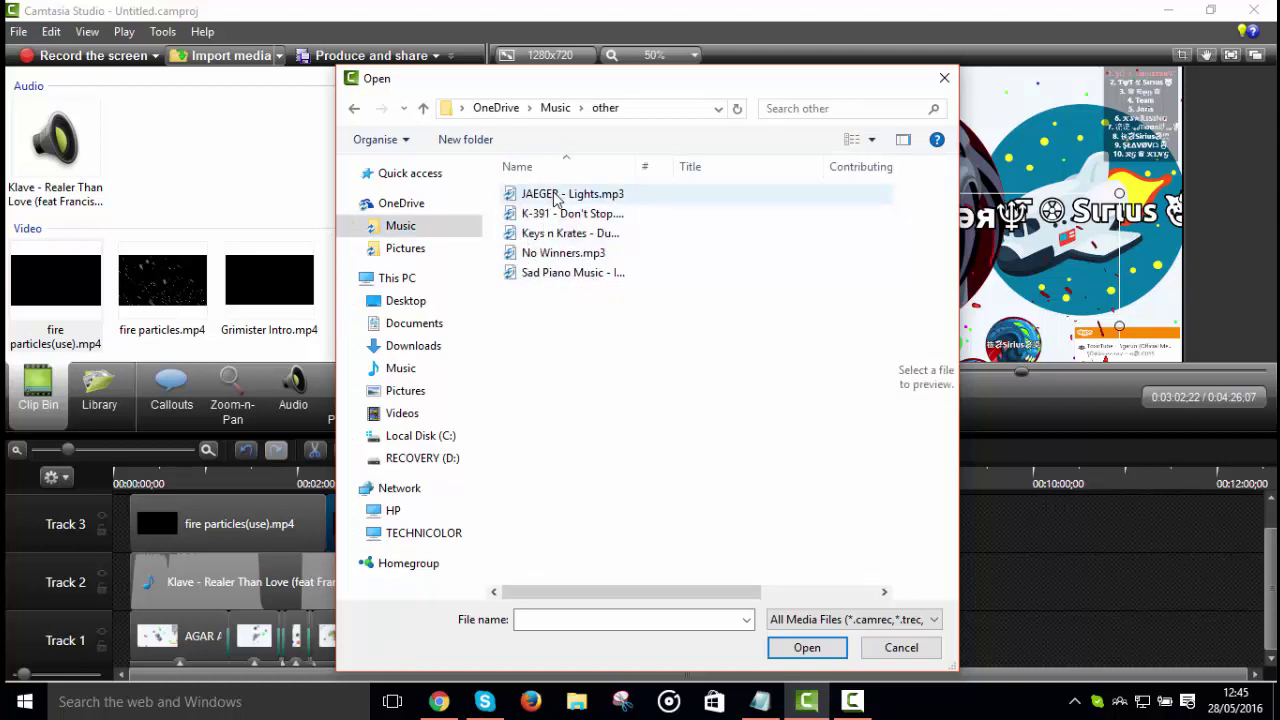
click(553, 240)
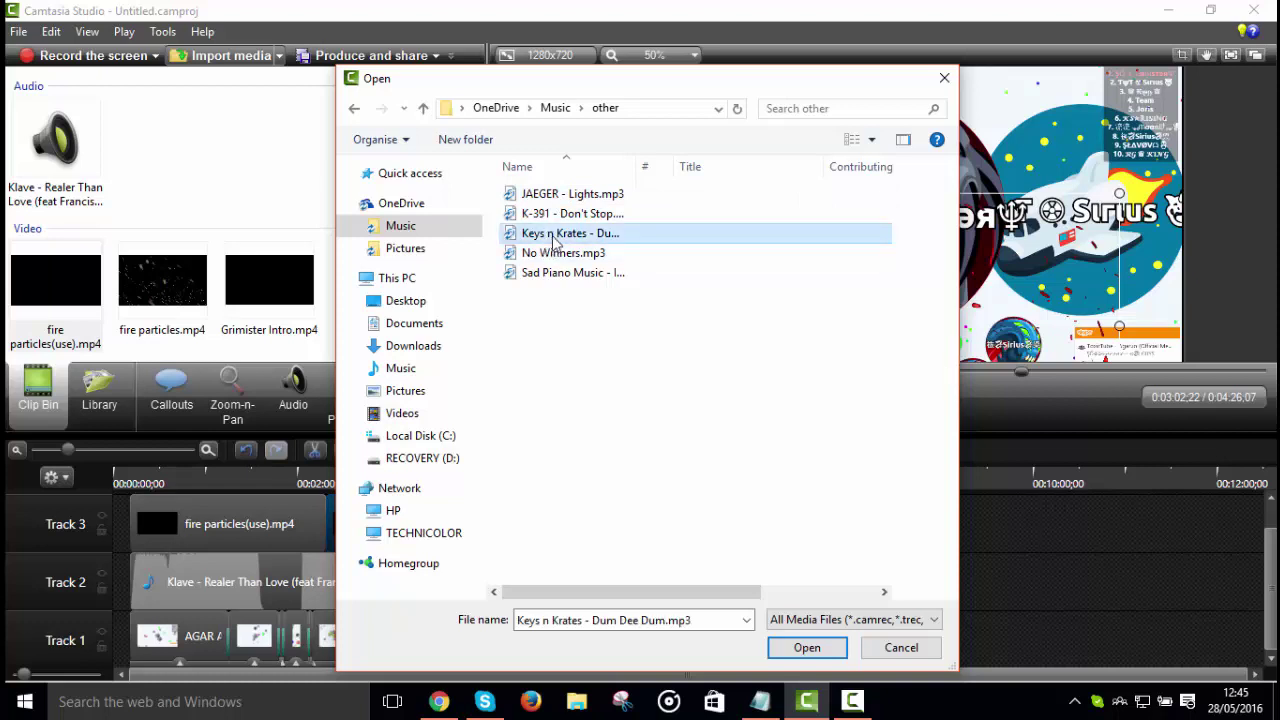
click(557, 255)
click(557, 273)
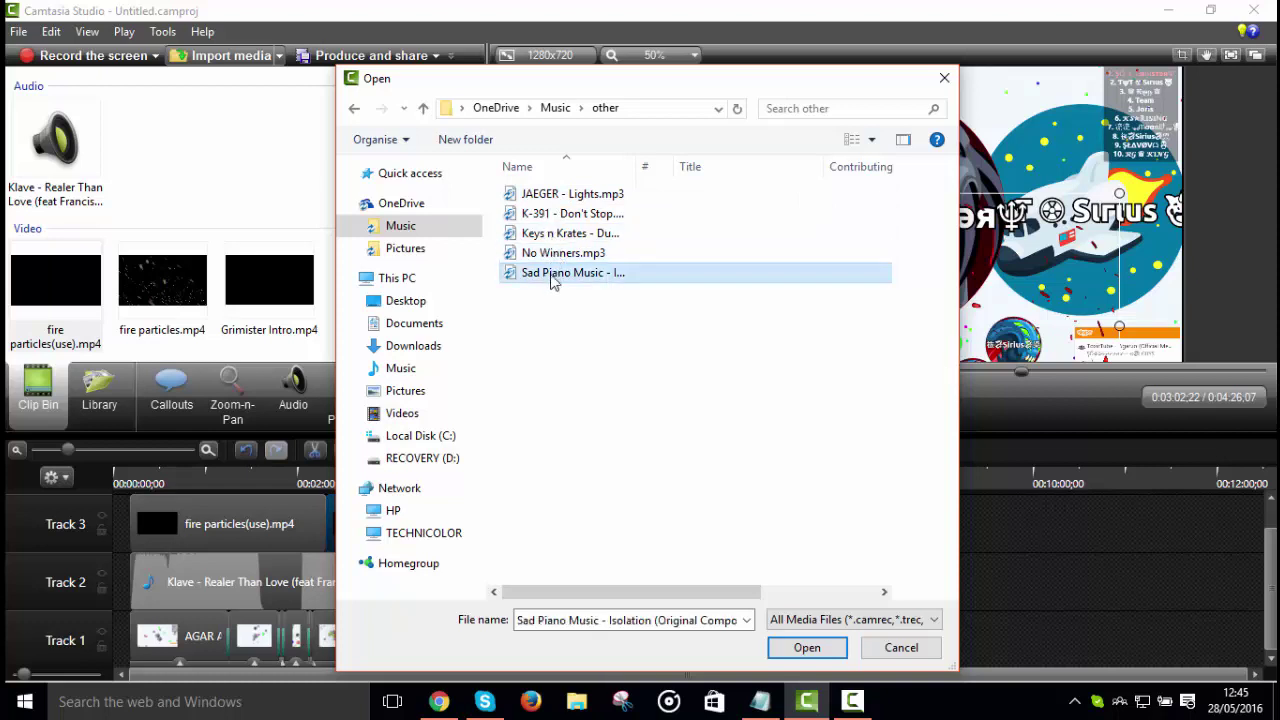
double_click(557, 253)
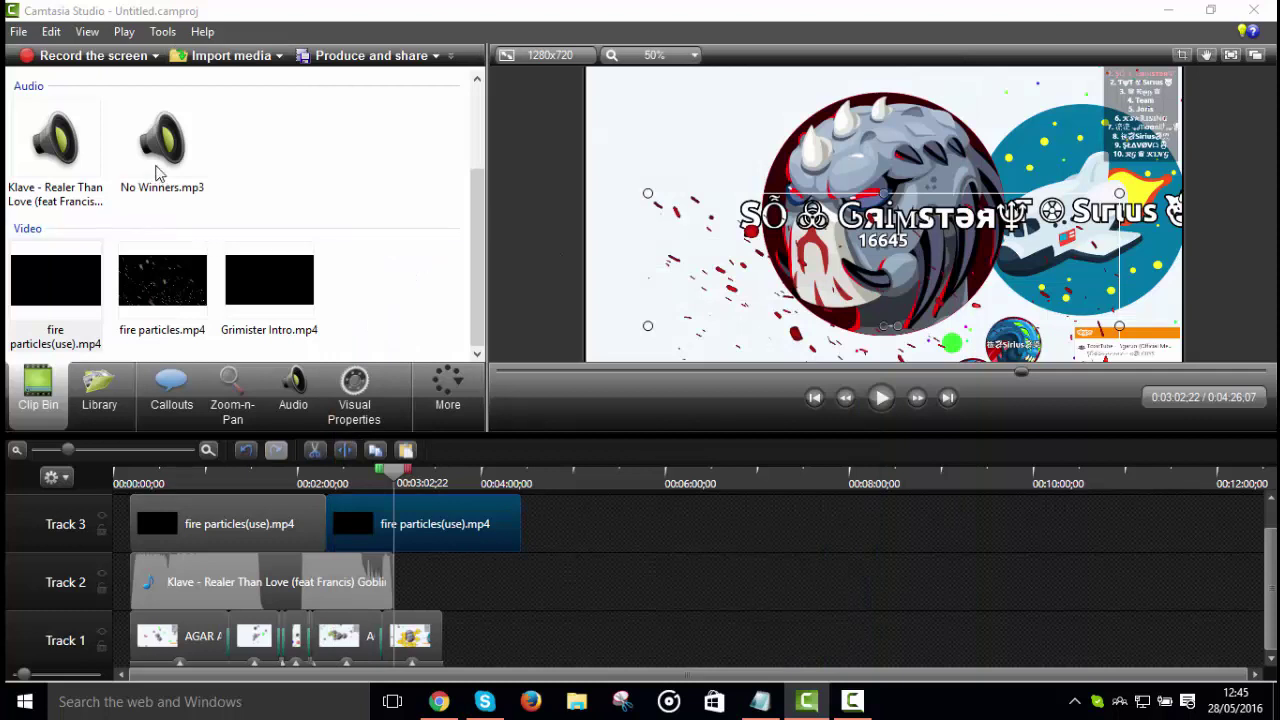
Step: Add No Winners.mp3 to Track 3 after the second fire particles clip, starting at about 0:05:02;23
drag(157, 174, 708, 485)
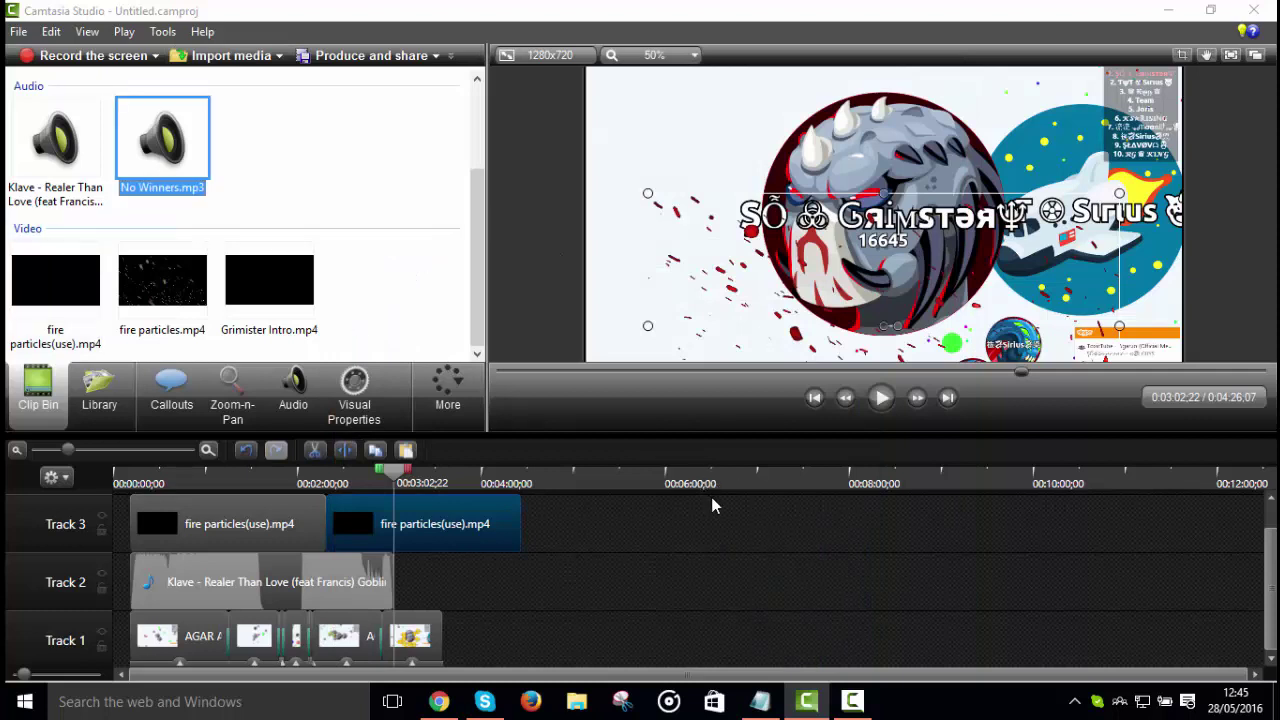
drag(666, 522, 682, 551)
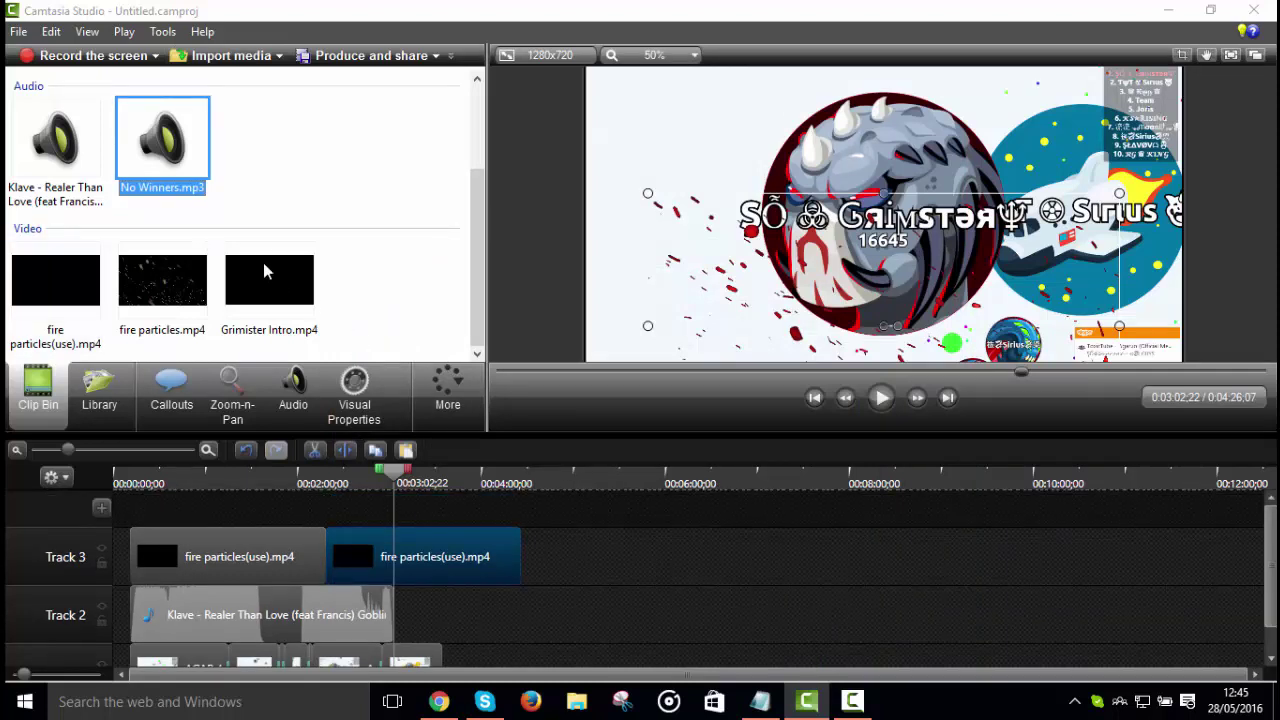
drag(265, 272, 619, 497)
Step: Play No Winners.mp3 from several points to find a starting point, stopping at 0:05:26;11
click(619, 487)
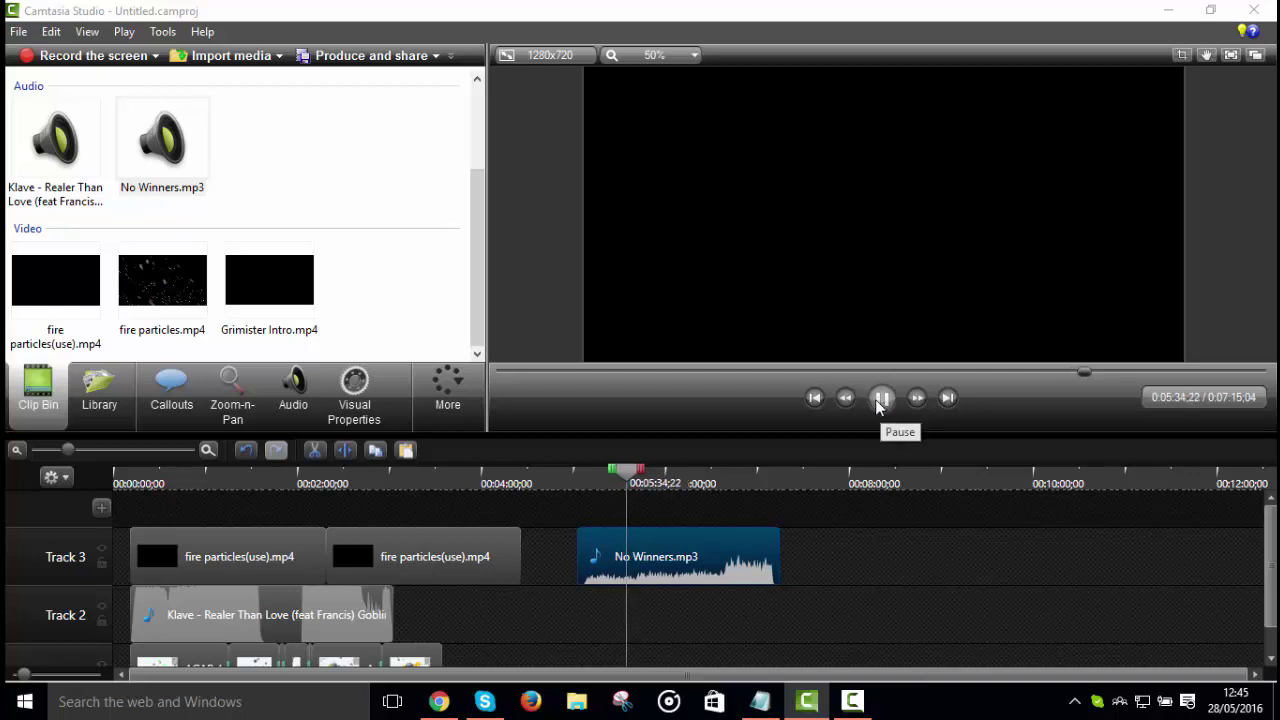
click(880, 398)
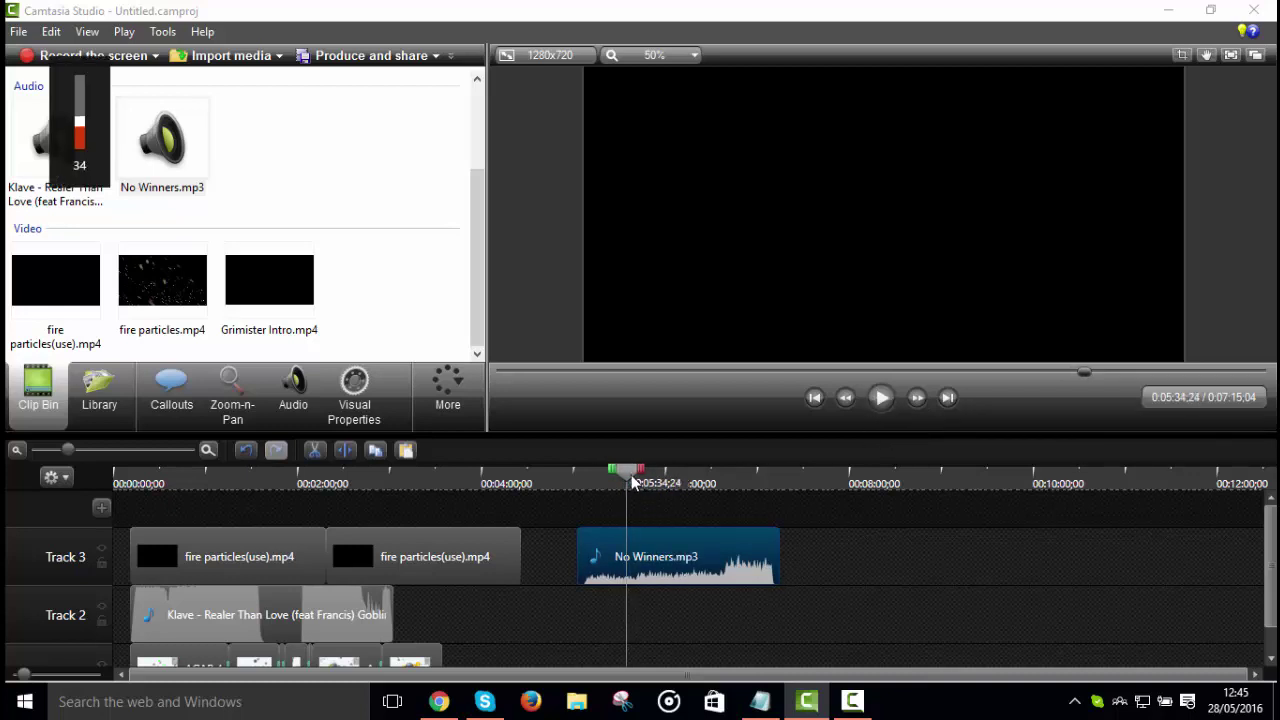
click(600, 480)
click(880, 398)
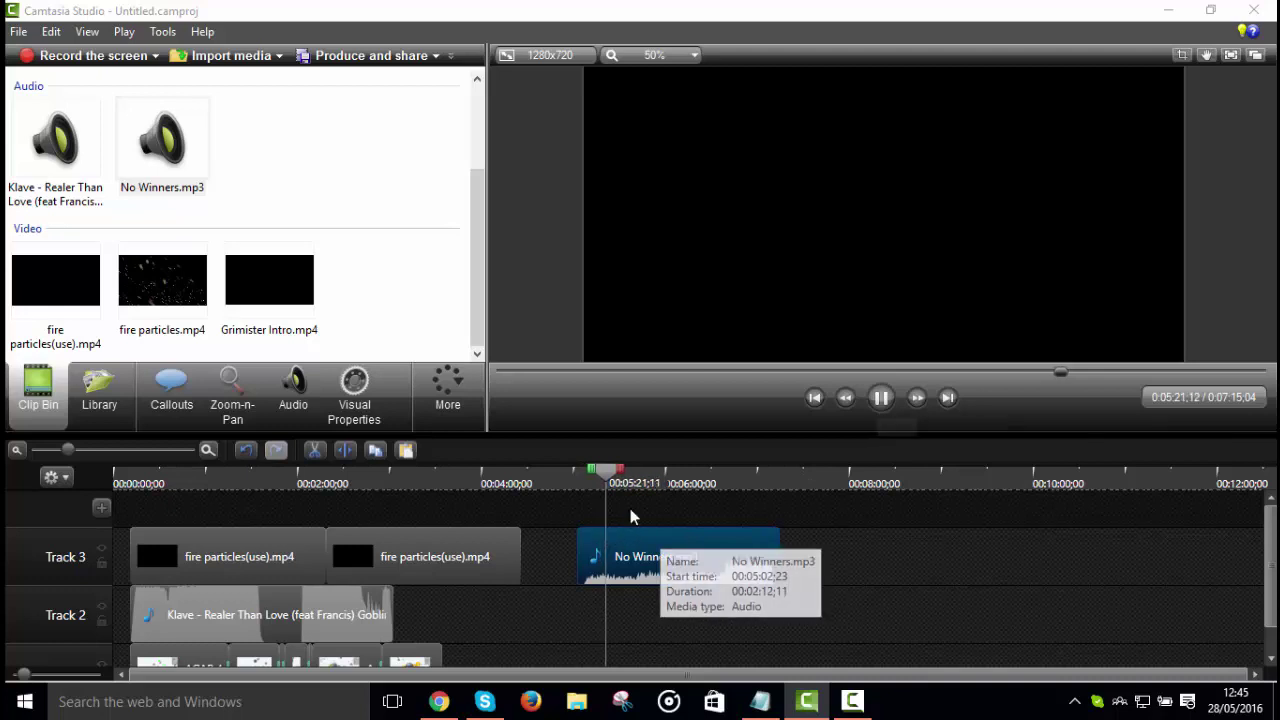
click(882, 398)
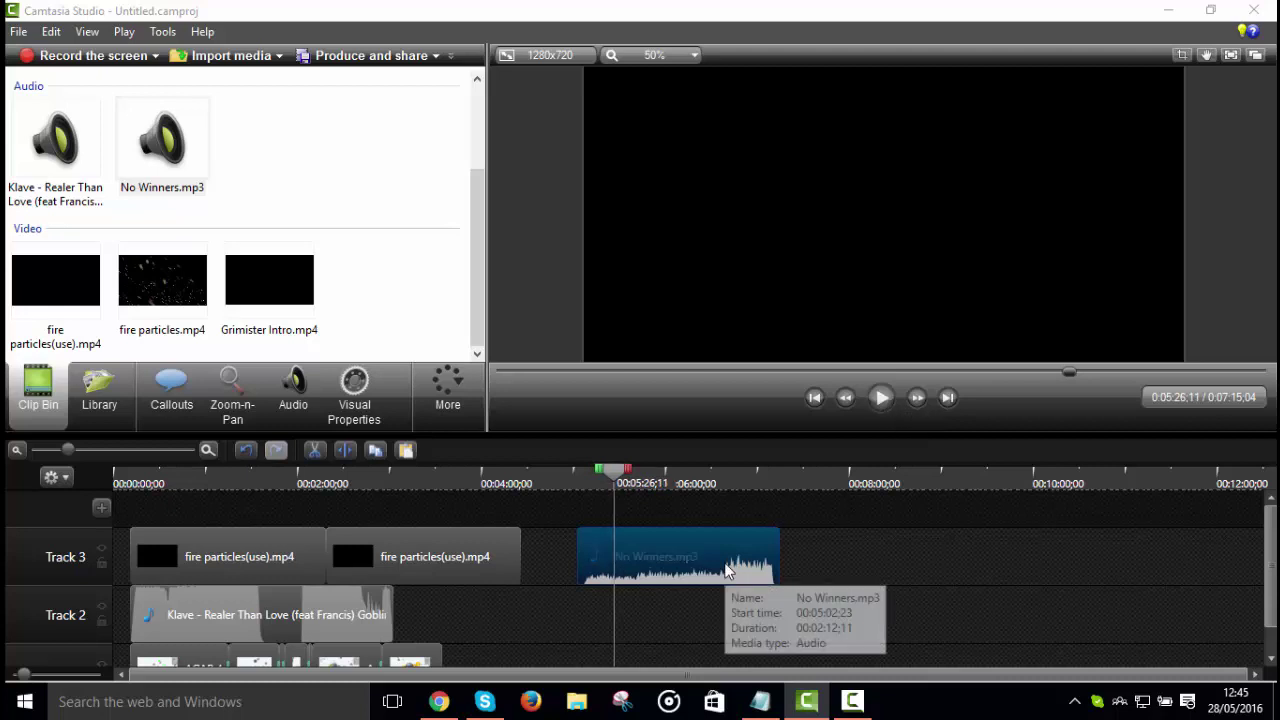
Step: Split No Winners.mp3 at 0:05:26;11 and delete the part before the split
key(s)
click(590, 558)
right_click(592, 560)
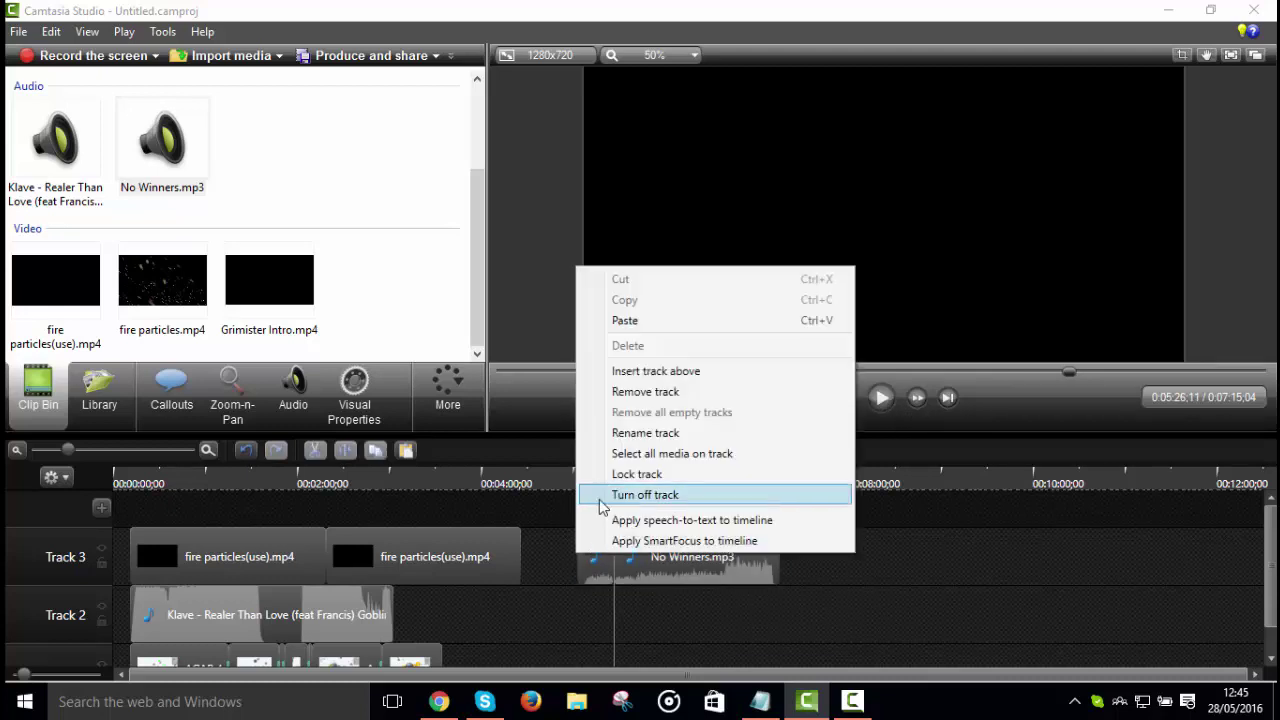
right_click(598, 562)
click(650, 393)
Step: Move the trimmed No Winners.mp3 to Track 2 directly after the first song and play back the change of music
drag(655, 534, 436, 592)
click(393, 485)
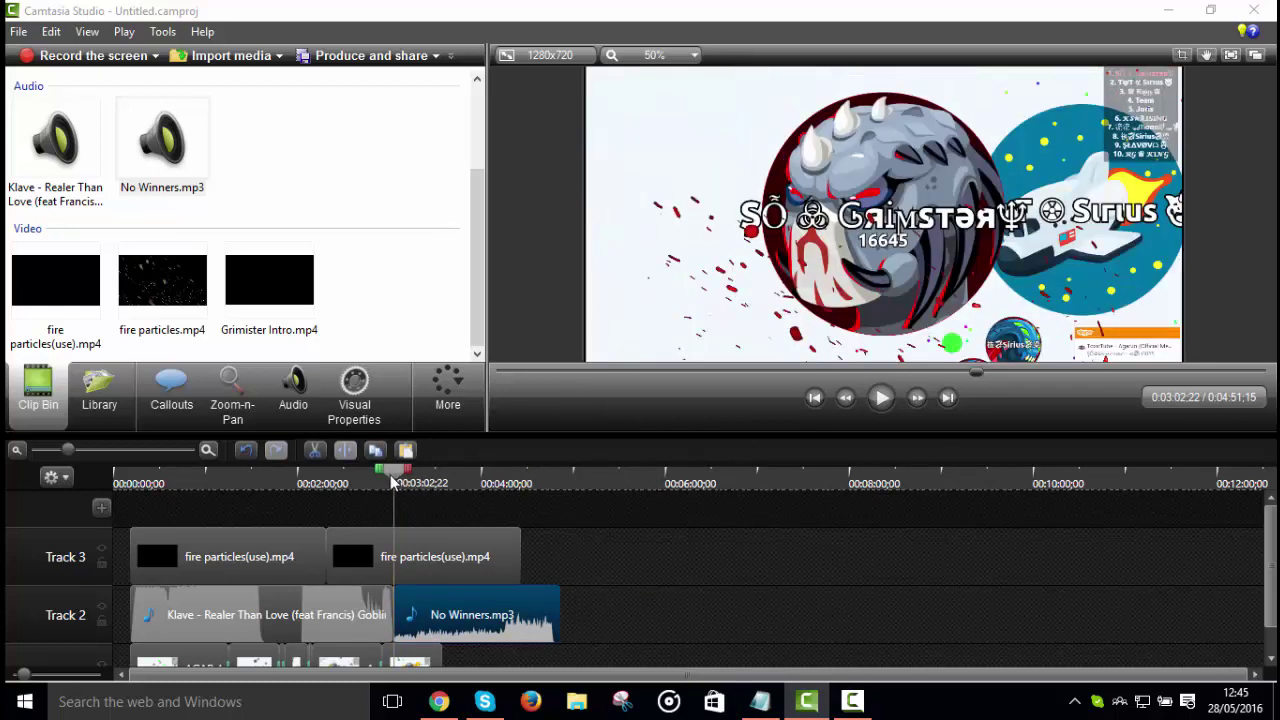
drag(393, 483, 383, 483)
click(876, 405)
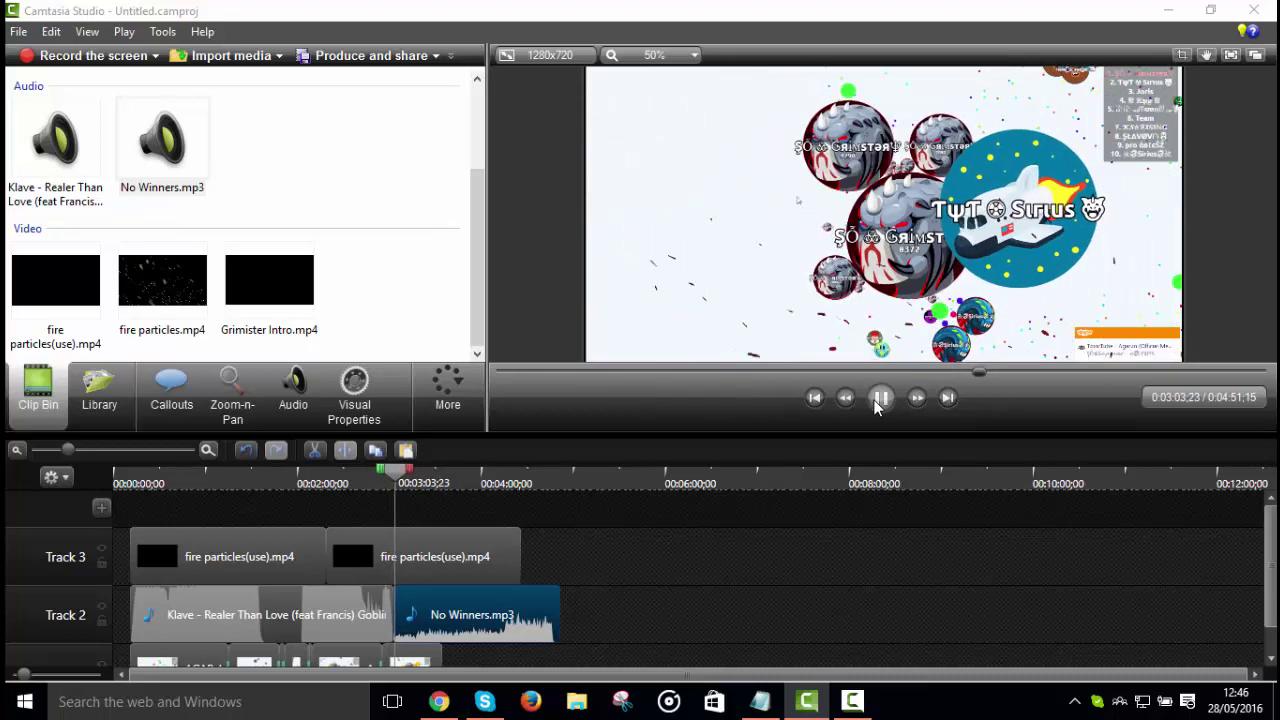
click(880, 398)
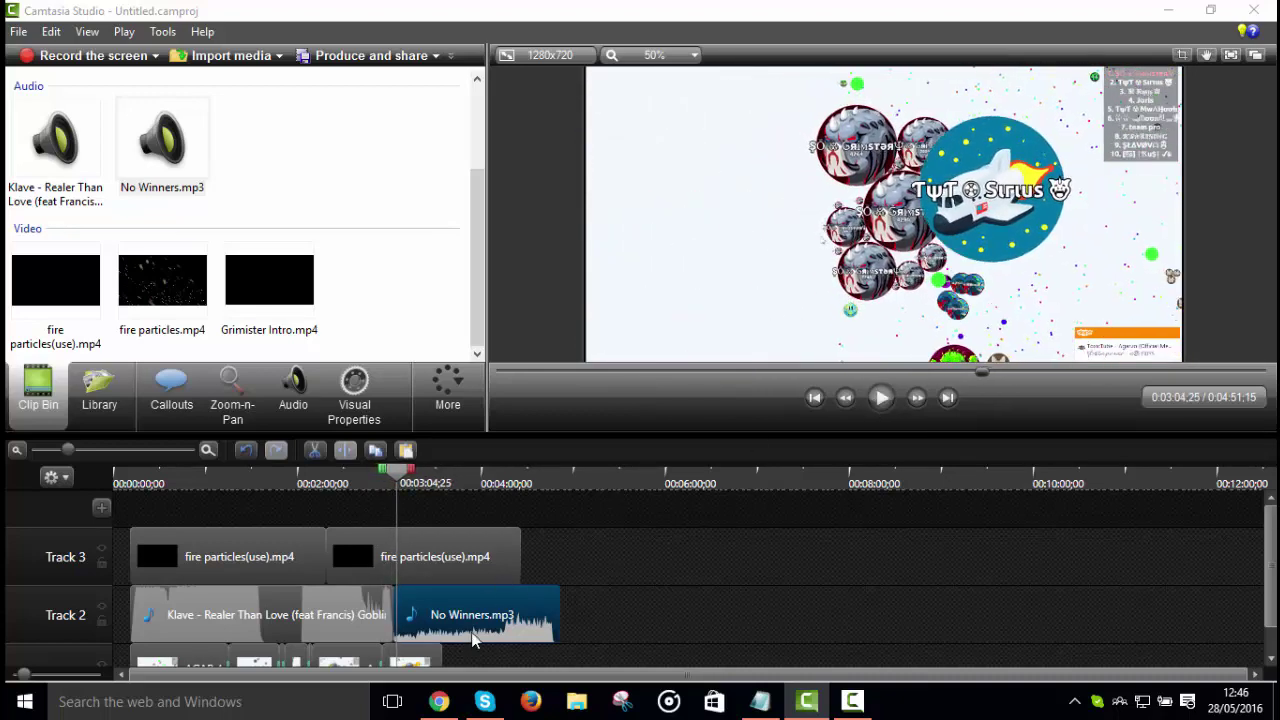
Step: Split the last gameplay clip on Track 1 at 0:03:02;22 and select the part after the split
scroll(492, 630, down, 1)
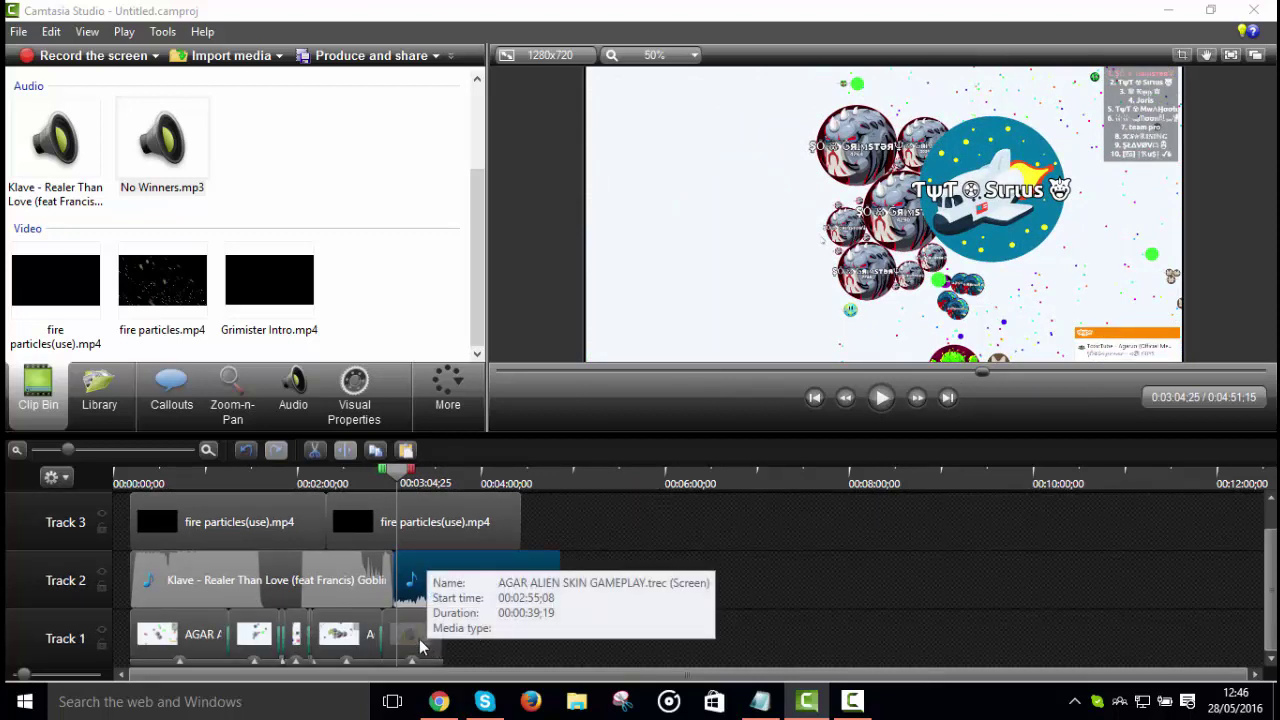
click(392, 476)
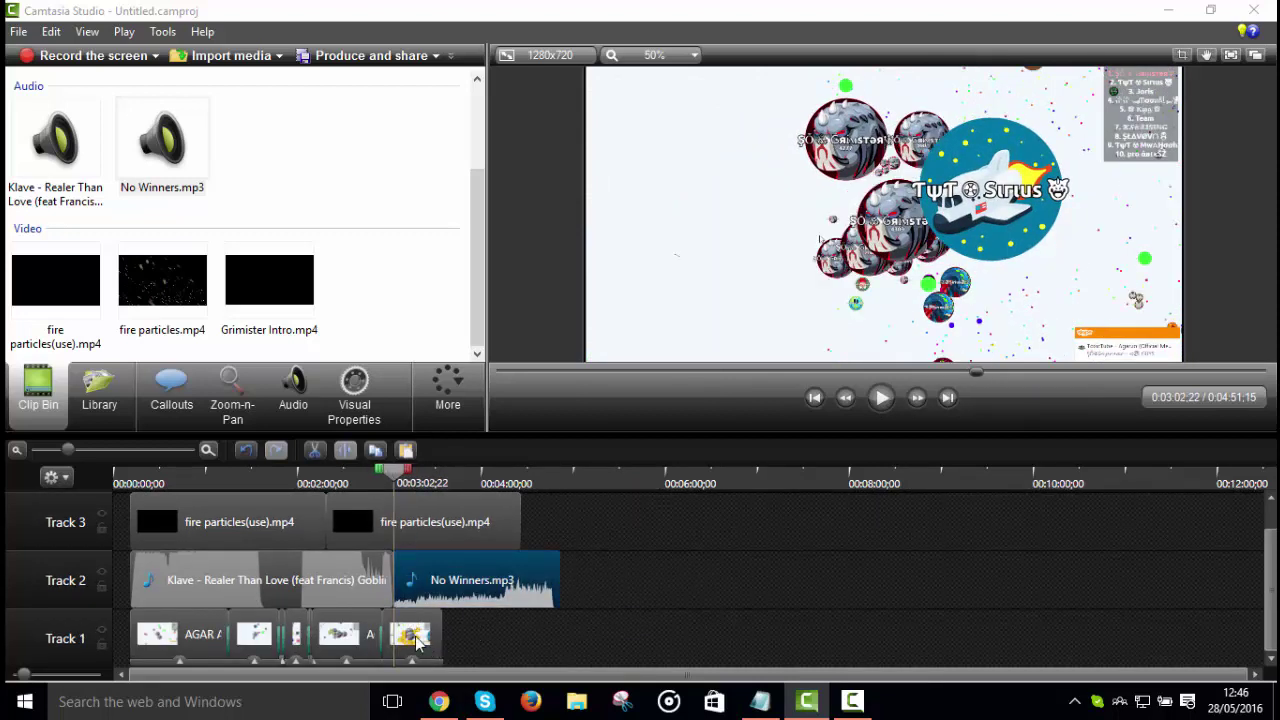
click(418, 641)
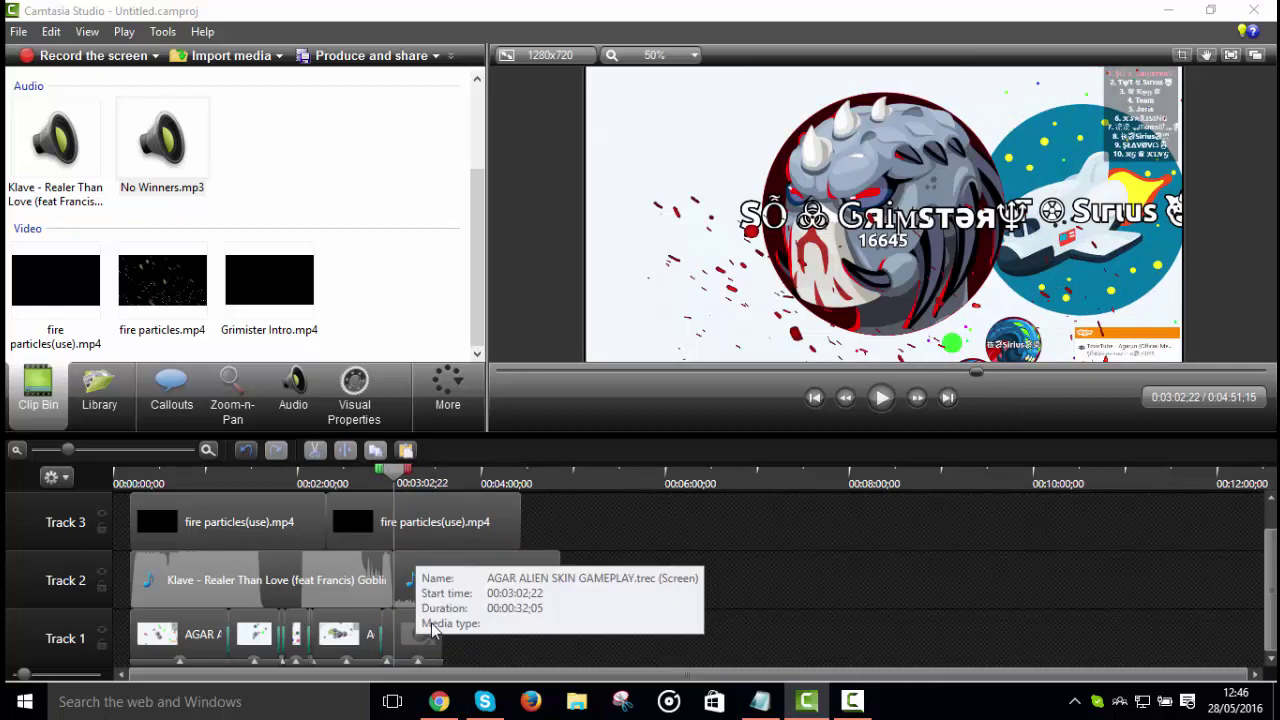
Step: Colorize the last gameplay clip on Track 1 black with an amount of 100 and play it back briefly
click(362, 390)
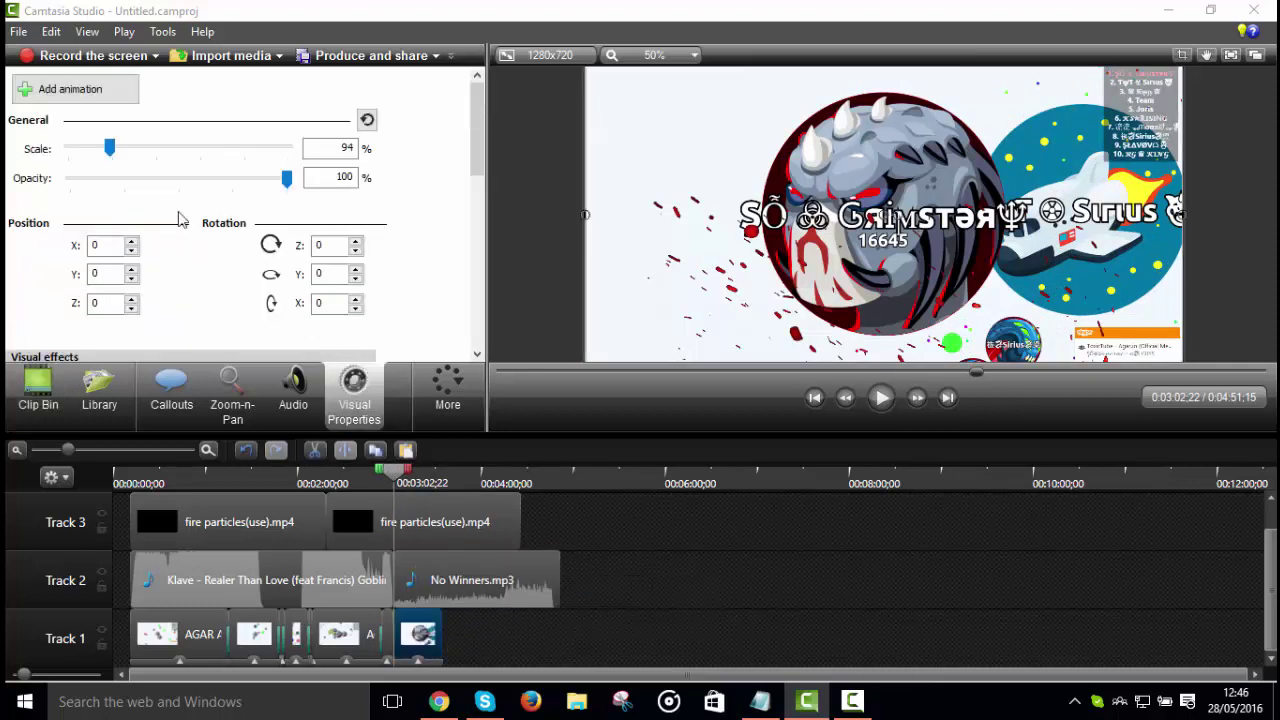
scroll(397, 267, down, 3)
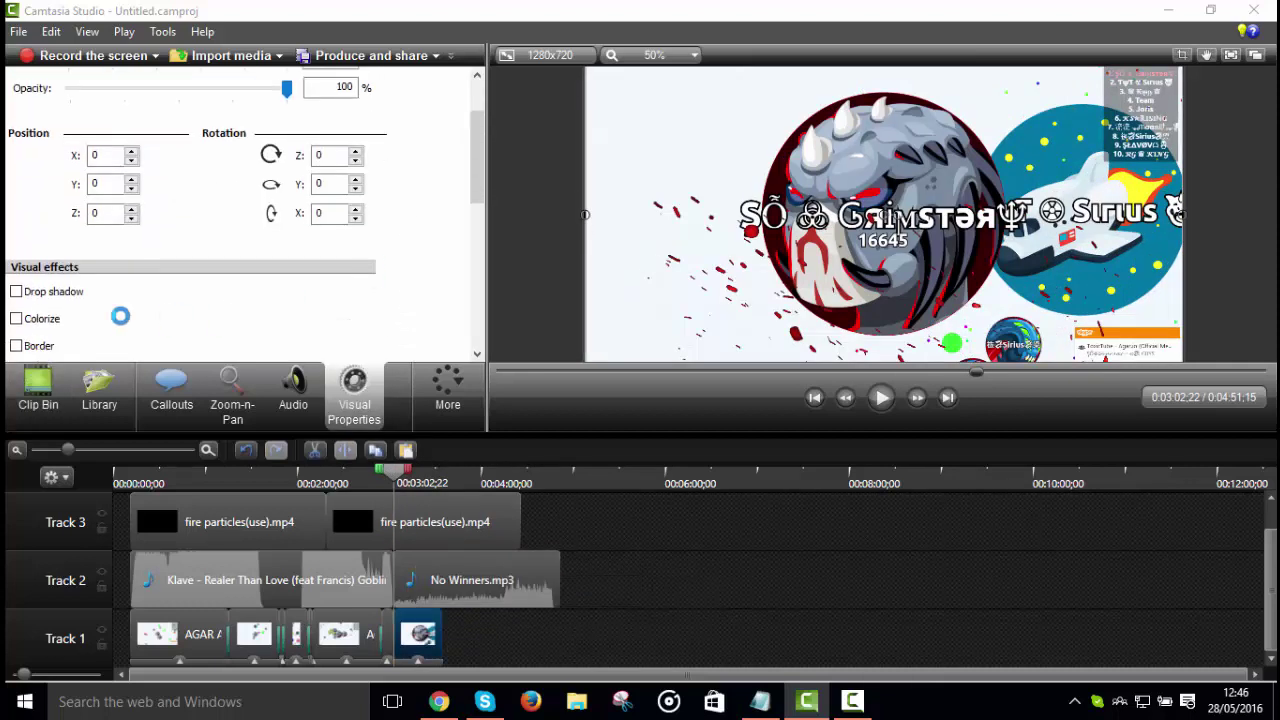
click(16, 319)
scroll(414, 277, down, 3)
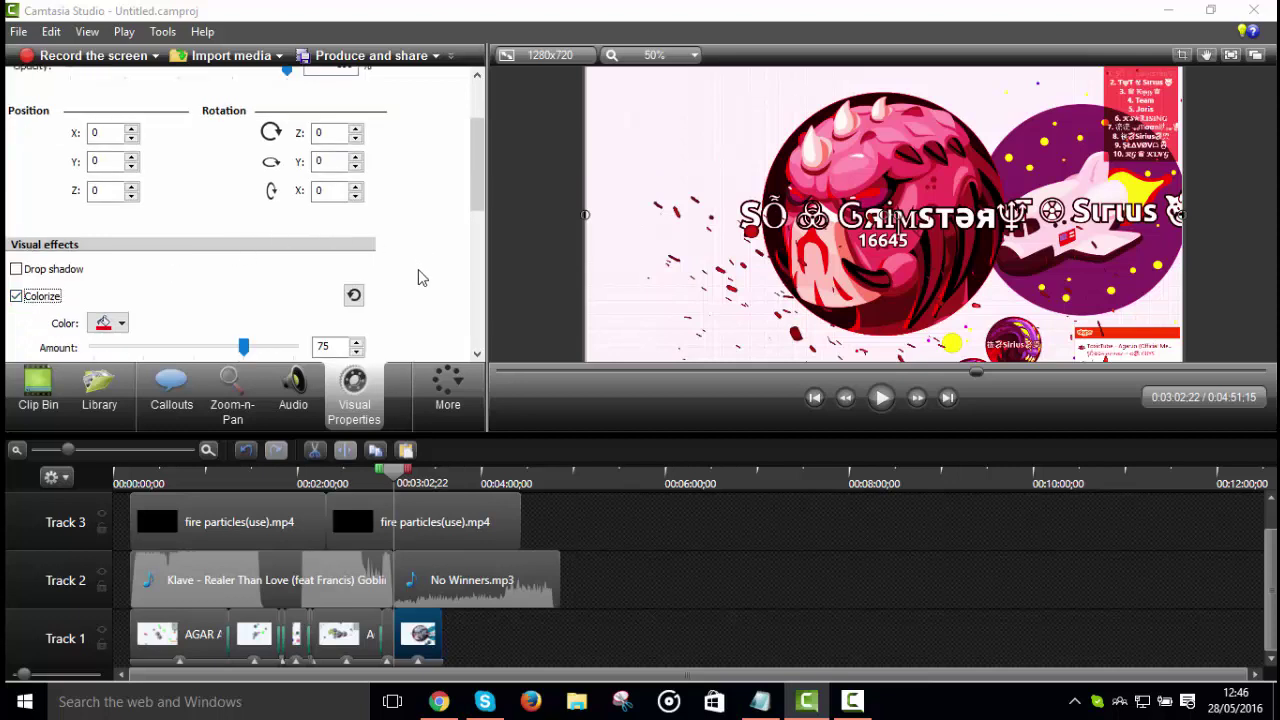
click(103, 280)
click(112, 342)
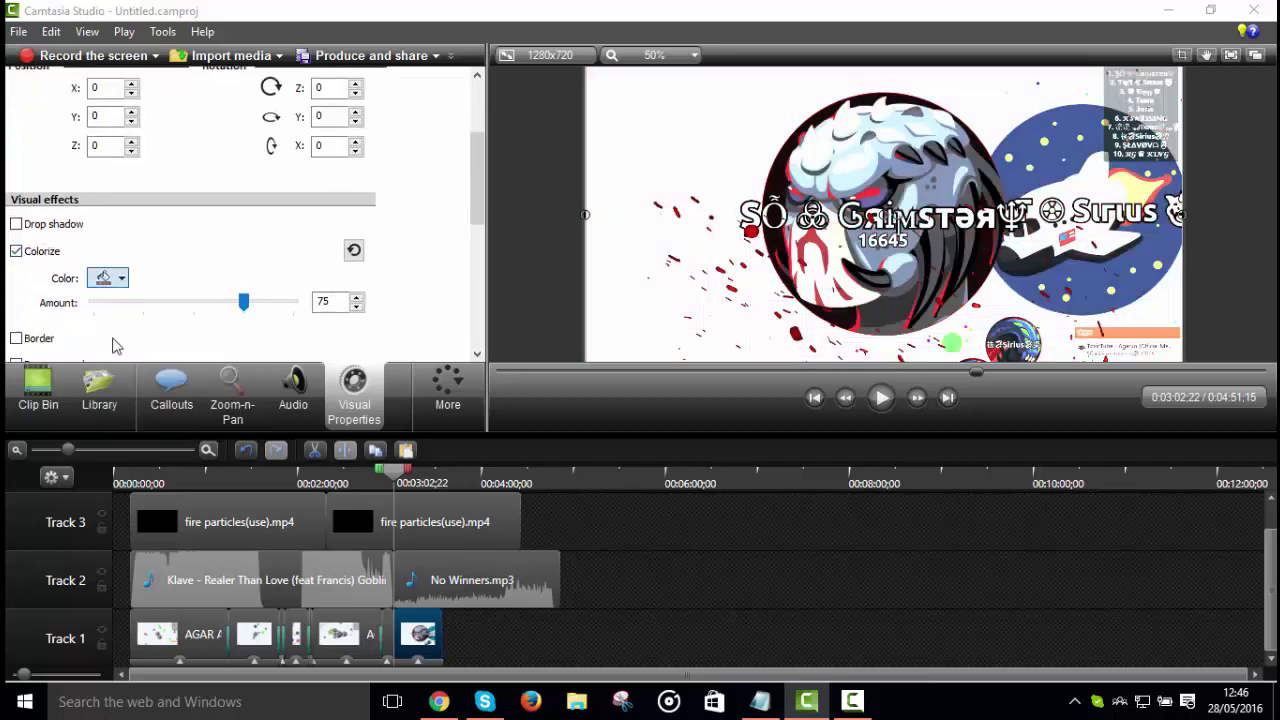
click(116, 283)
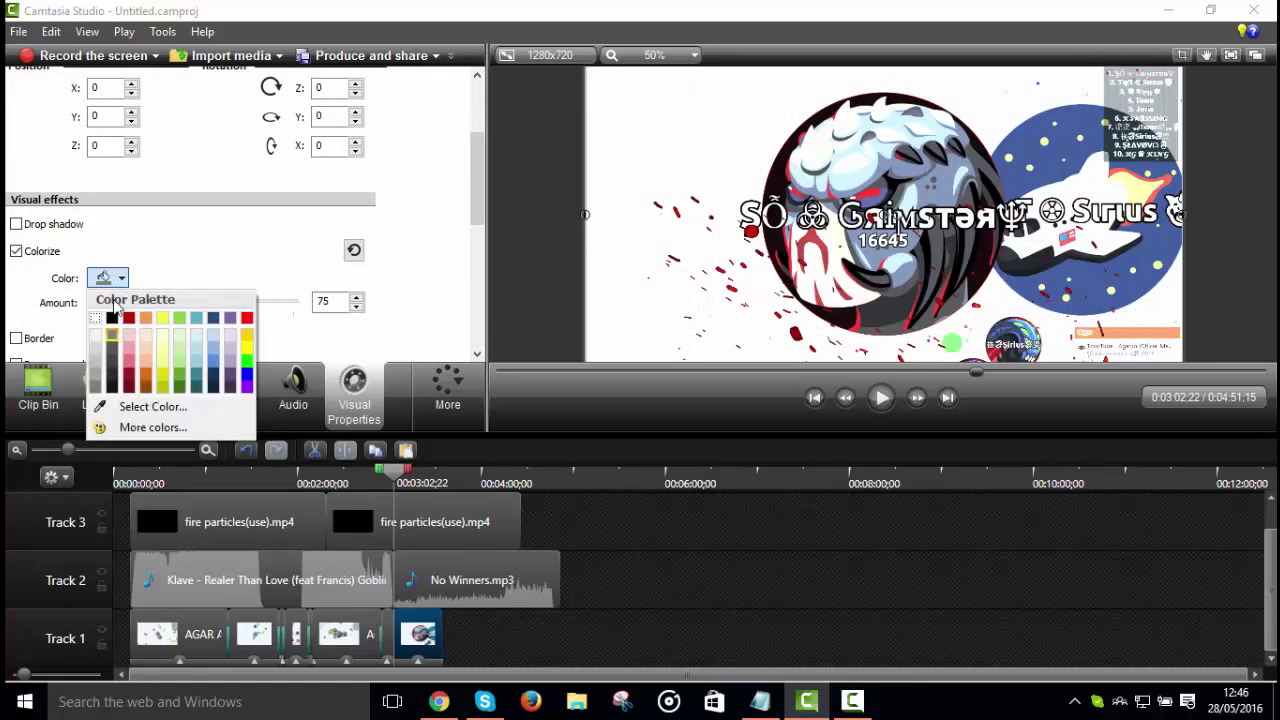
click(113, 318)
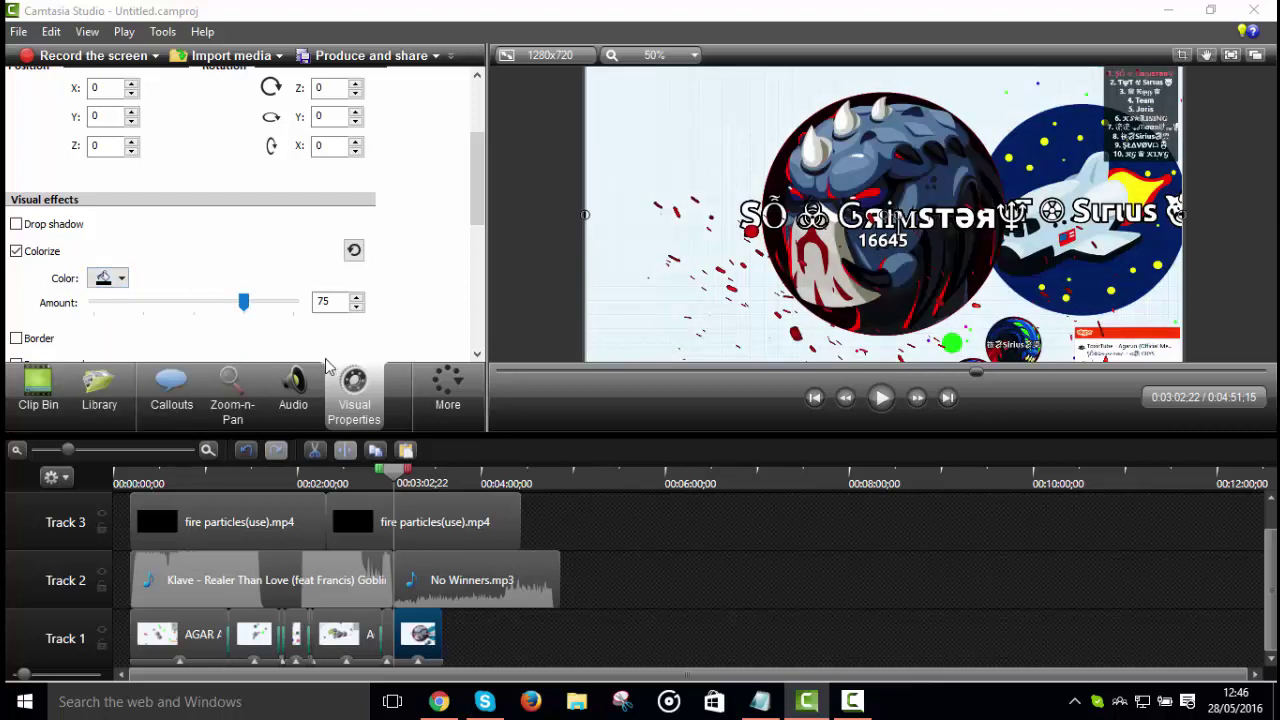
drag(245, 301, 293, 301)
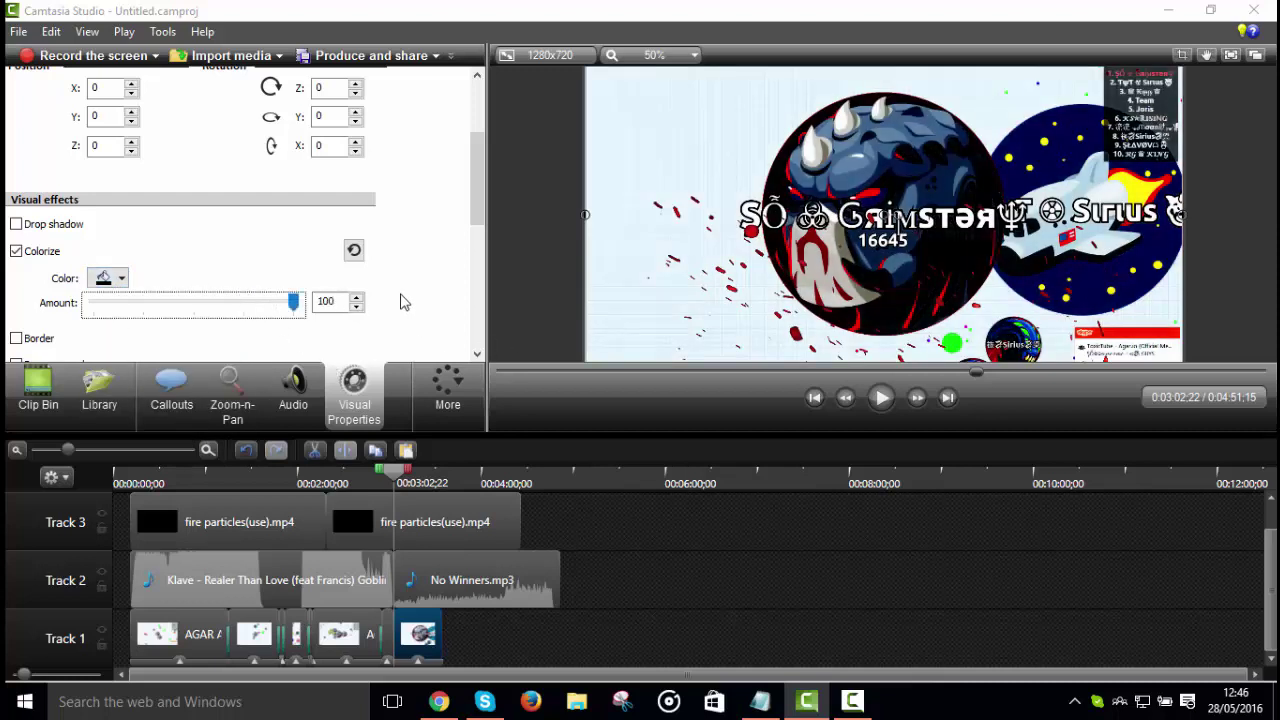
click(882, 397)
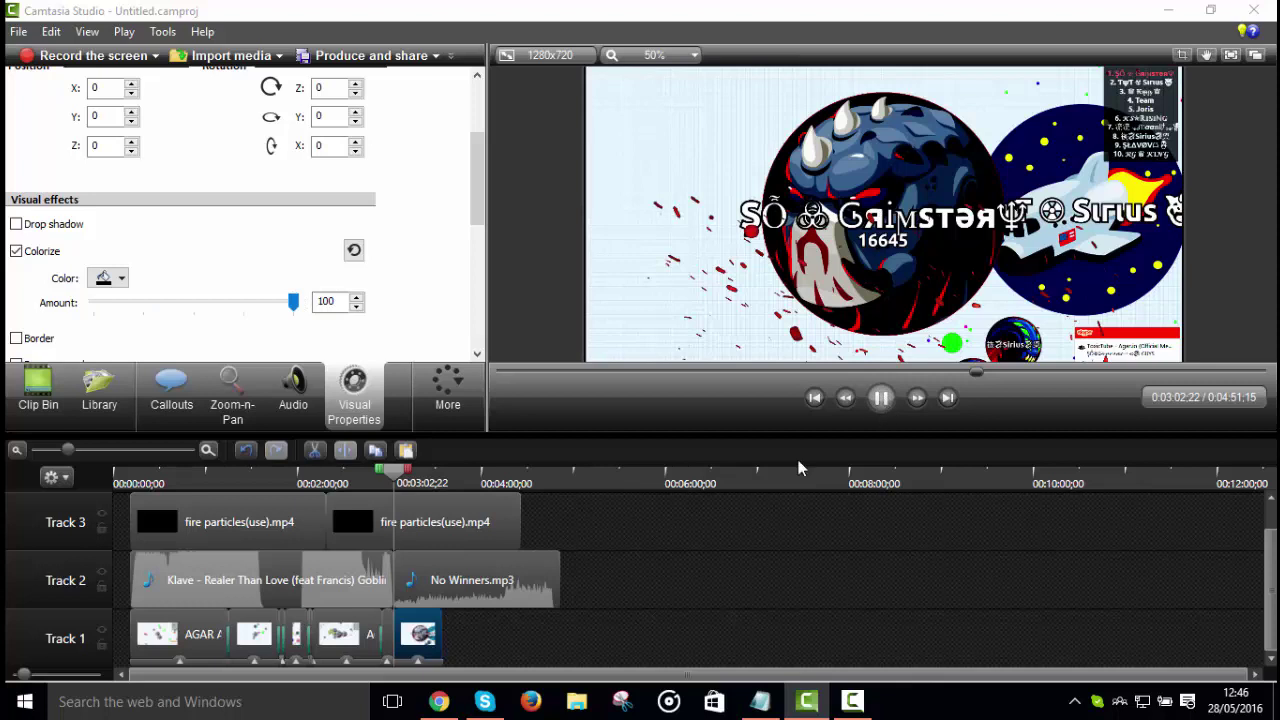
key(space)
Step: Set the clip speed of the last gameplay clip on Track 1 to 175% of the original
right_click(430, 636)
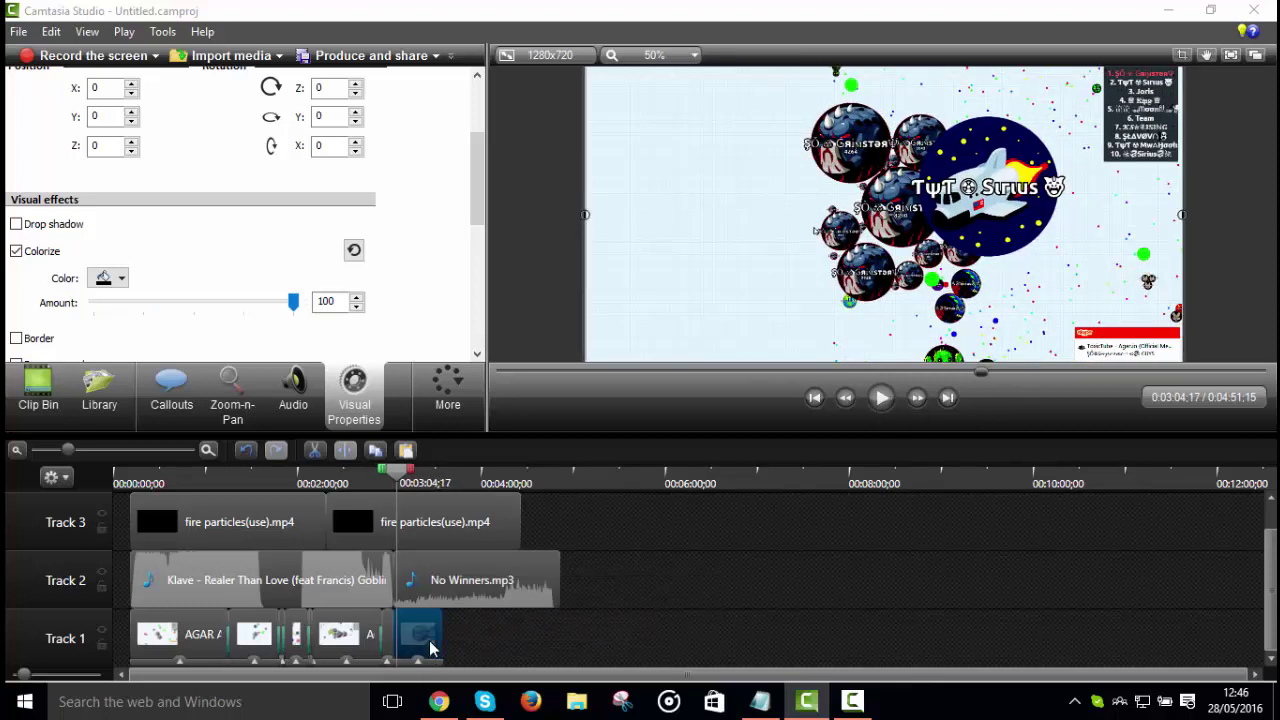
click(514, 504)
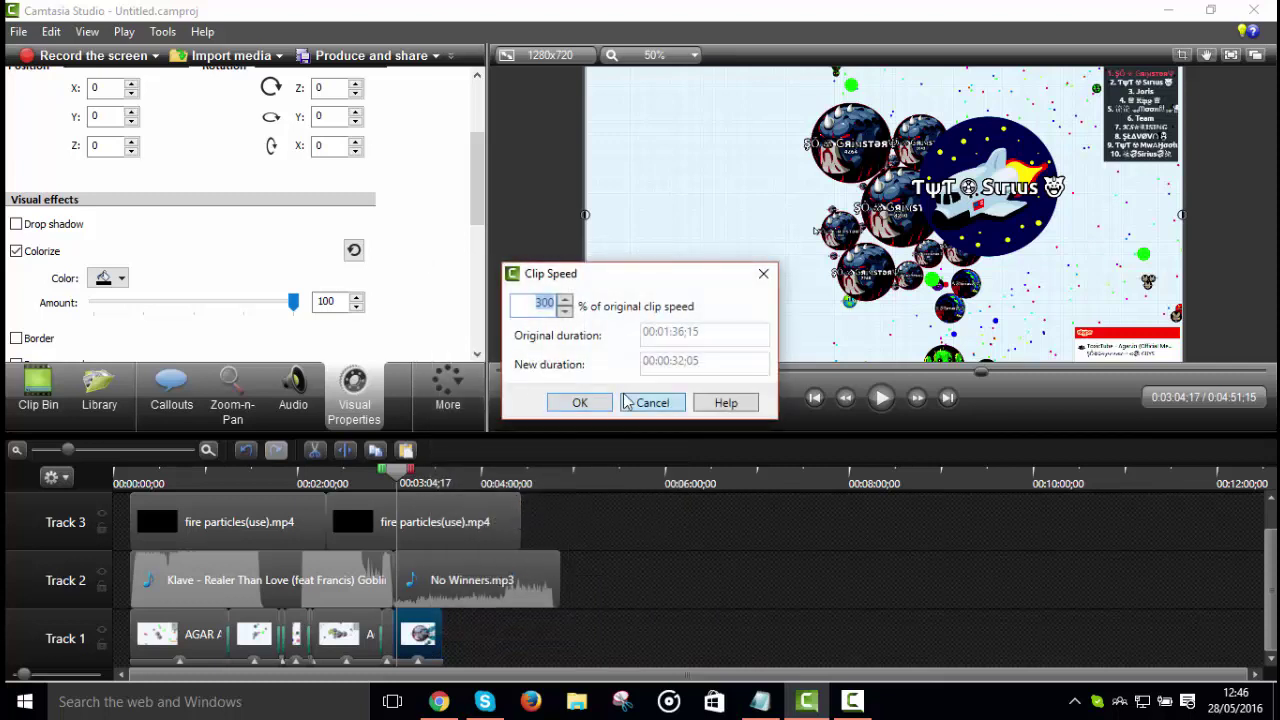
text(1)
text(70)
key(Return)
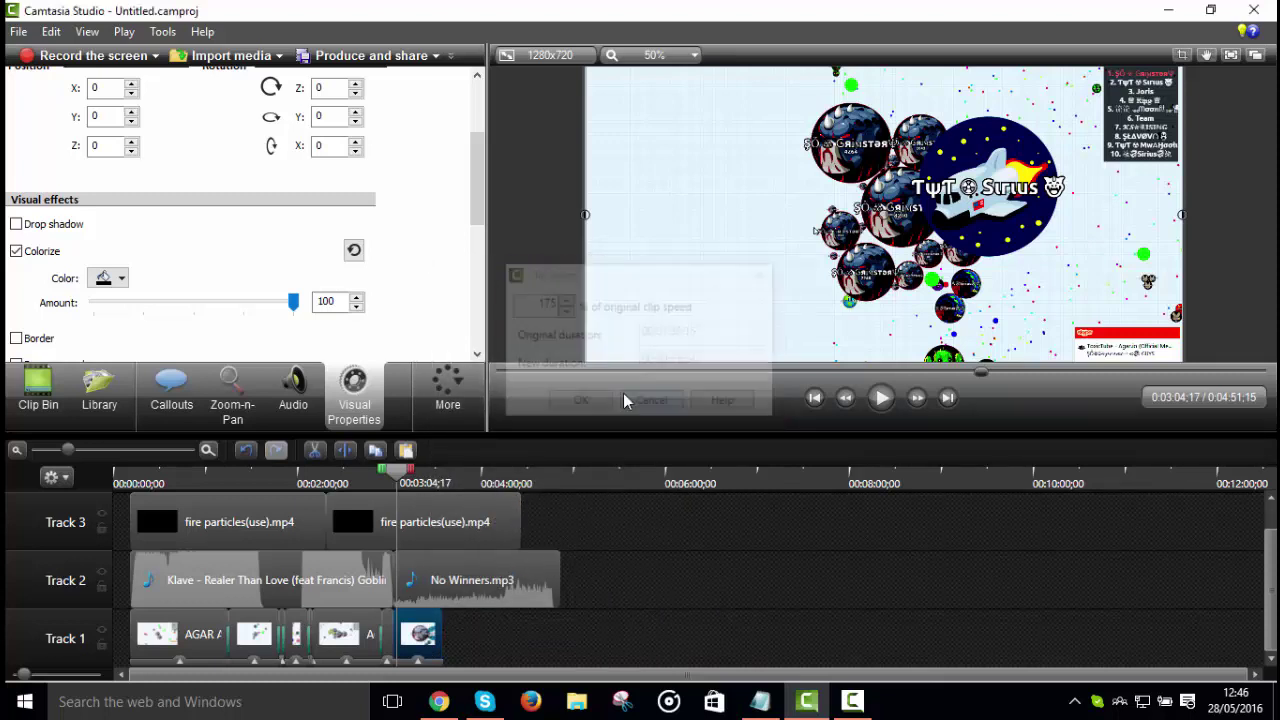
Step: Play back the slowed gameplay clip and check it at points between 0:03:10;02 and 0:03:14;22
click(889, 399)
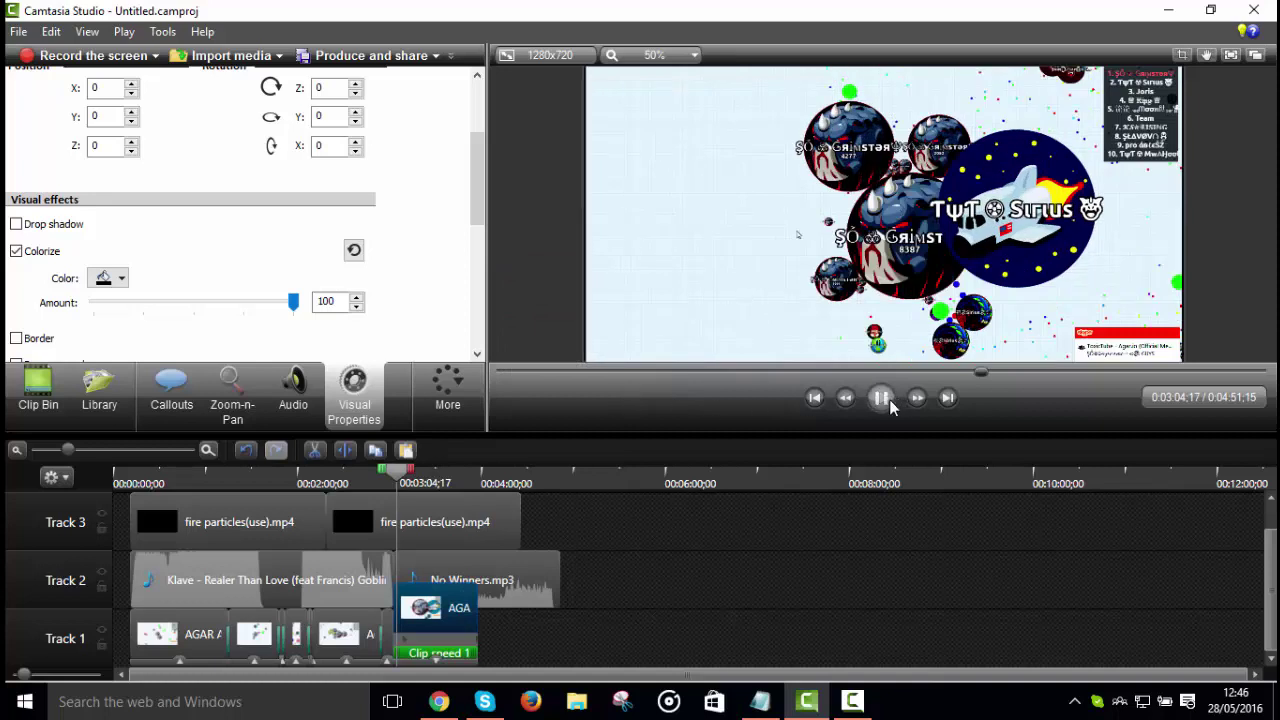
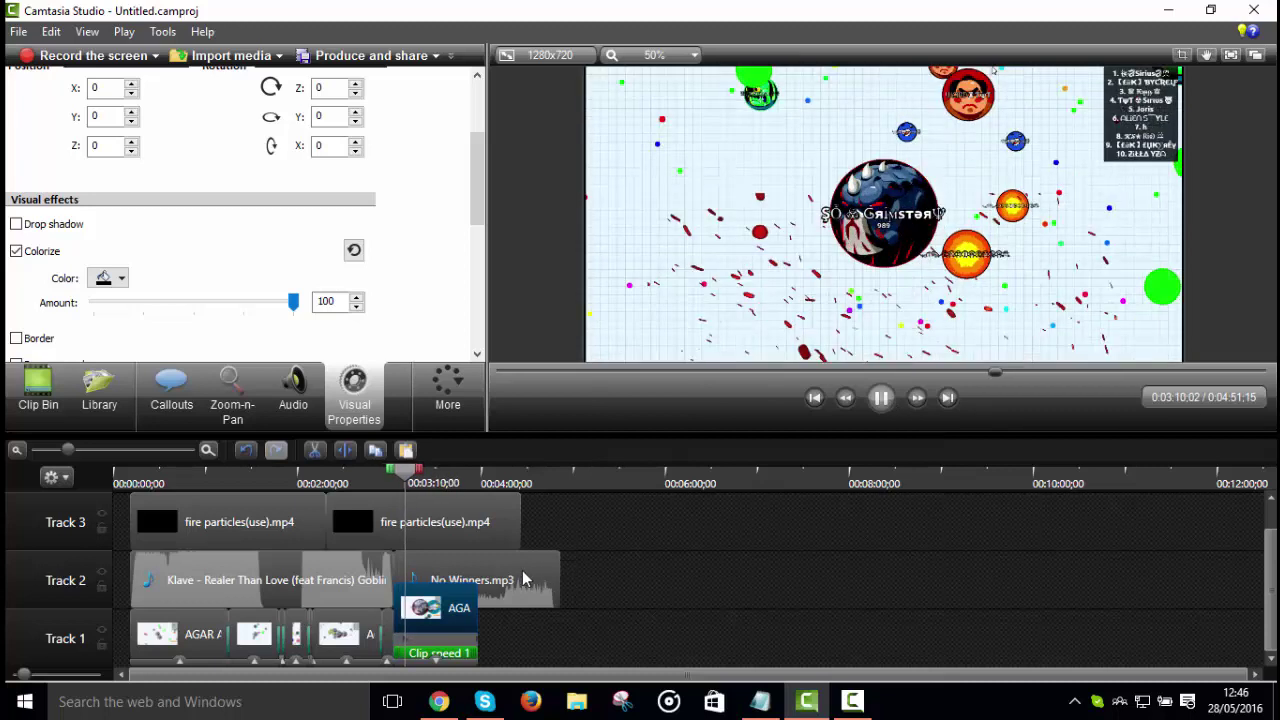
key(space)
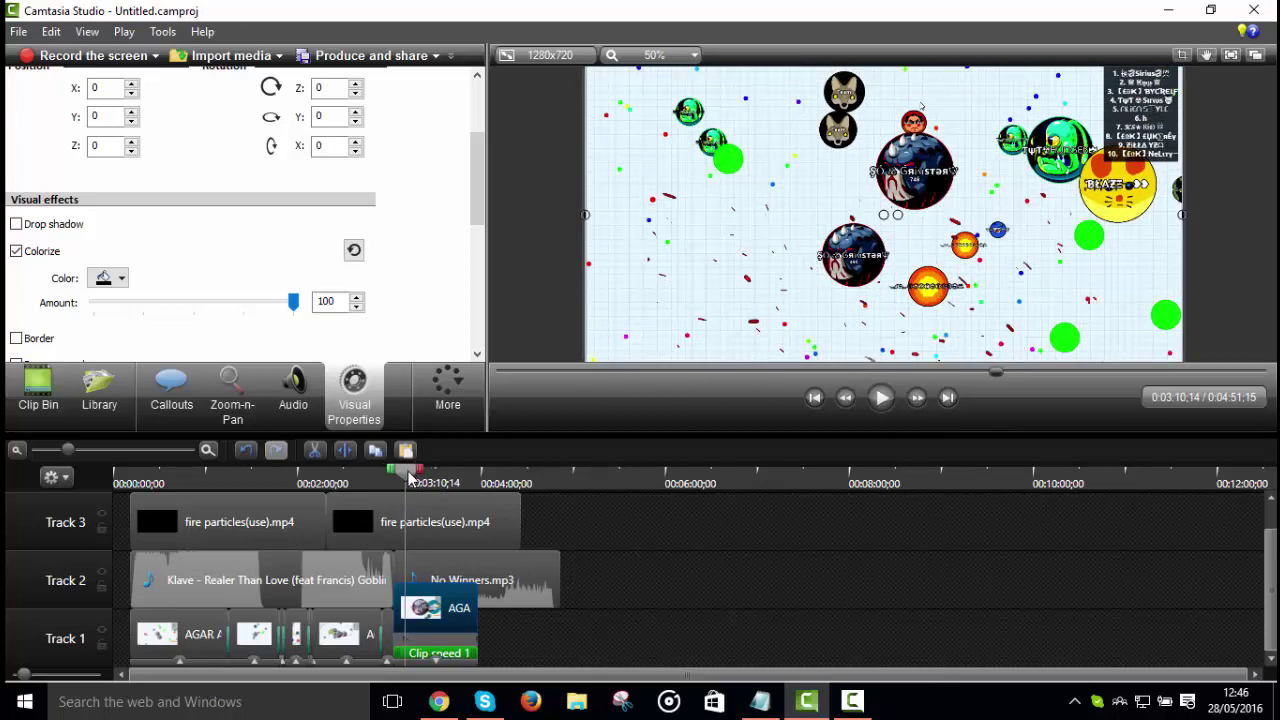
key(space)
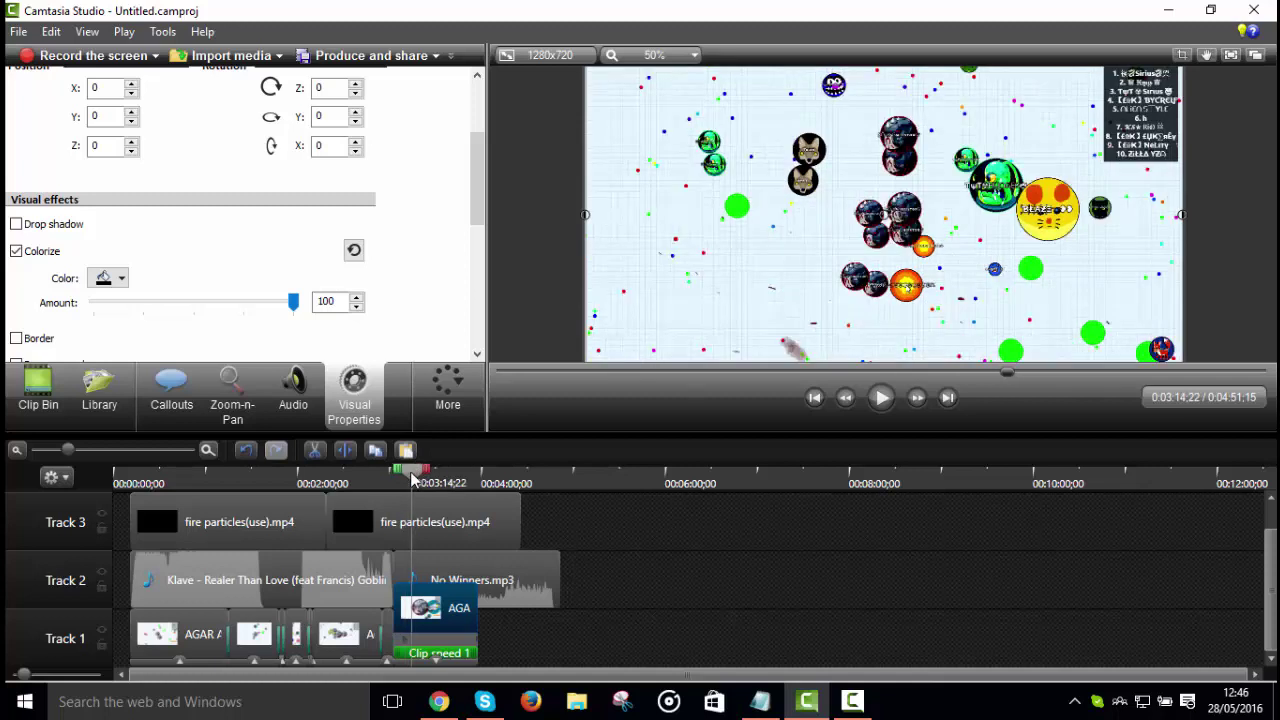
key(space)
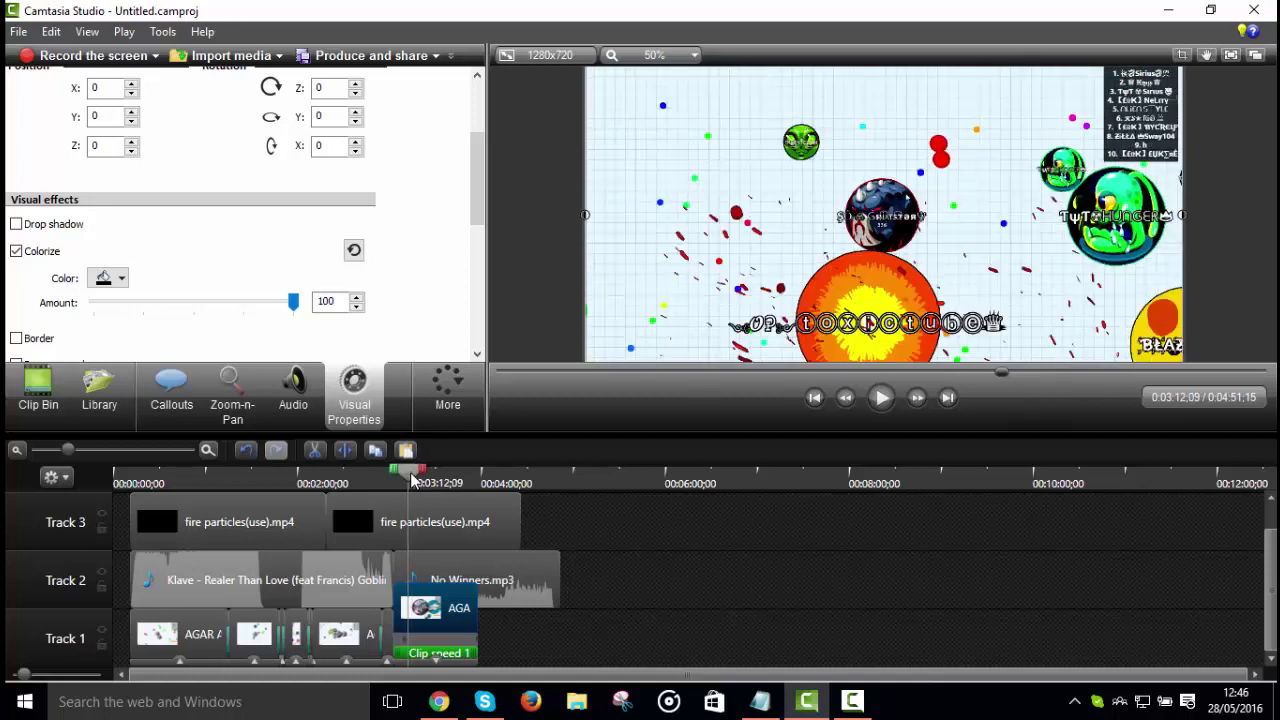
Step: Play the slowed gameplay clip on to 0:03:15;16, split No Winners.mp3 there and delete the part after the split
click(884, 404)
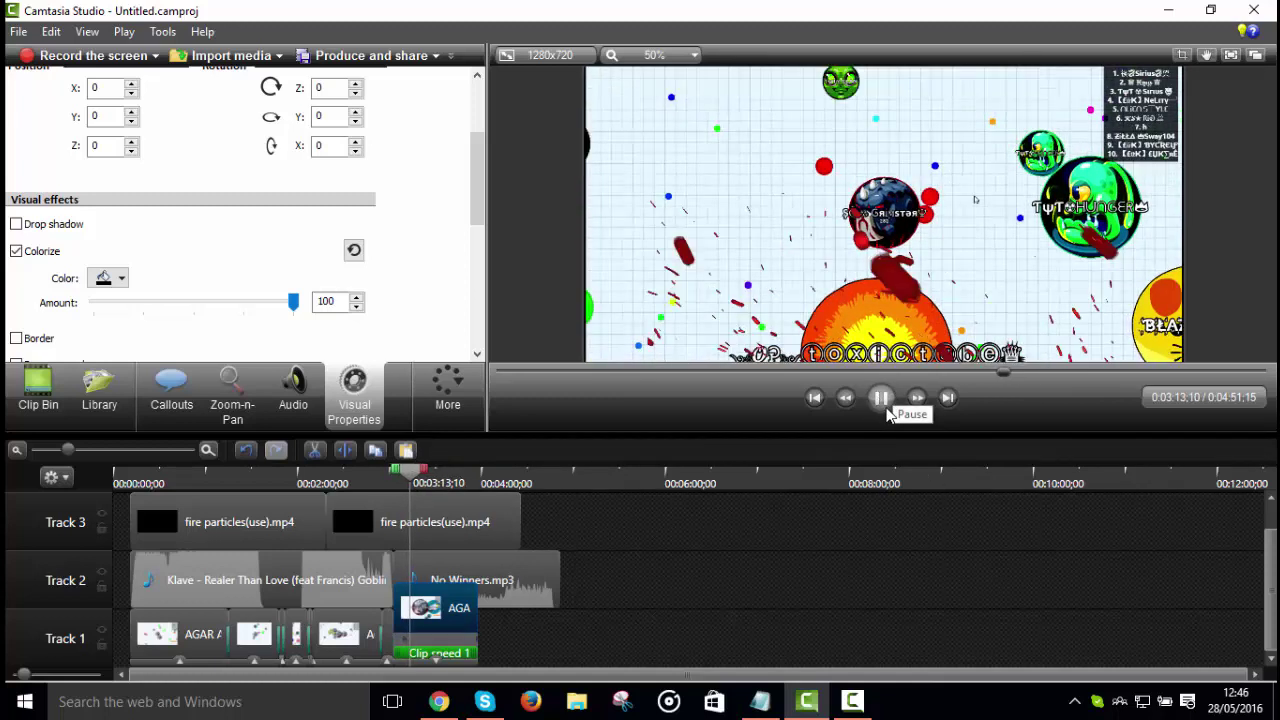
click(886, 410)
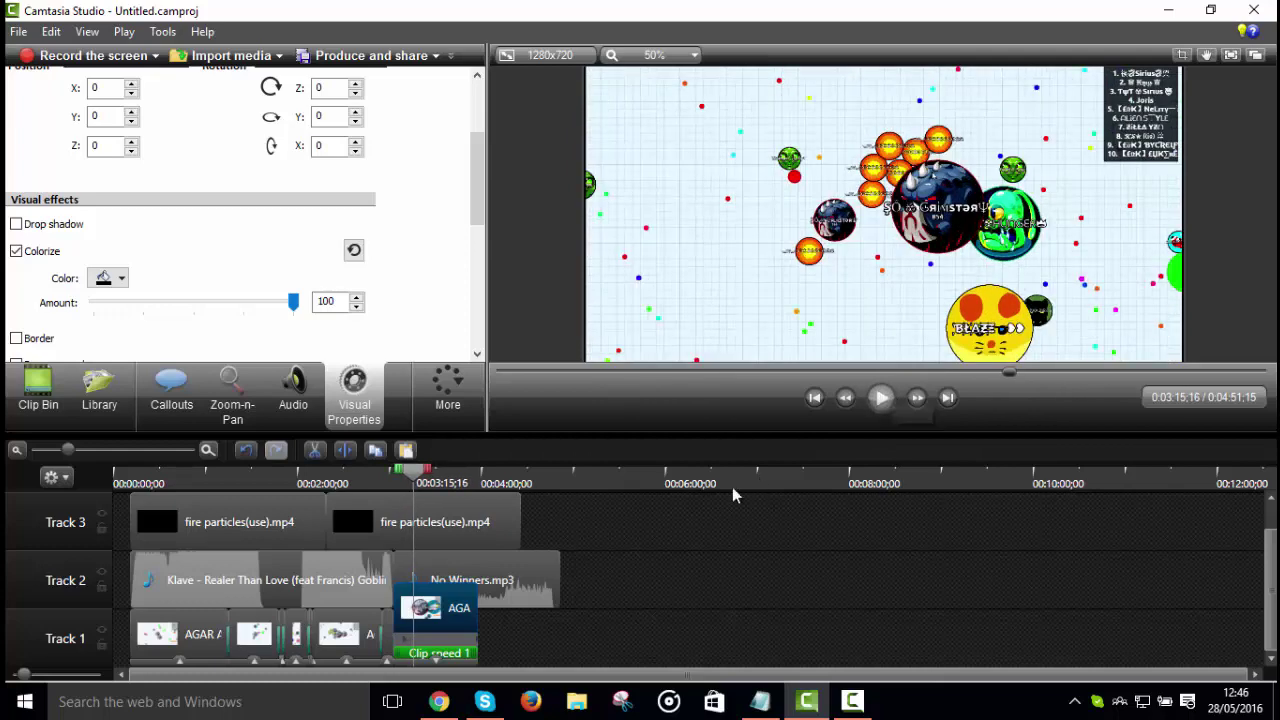
click(537, 585)
drag(537, 585, 535, 583)
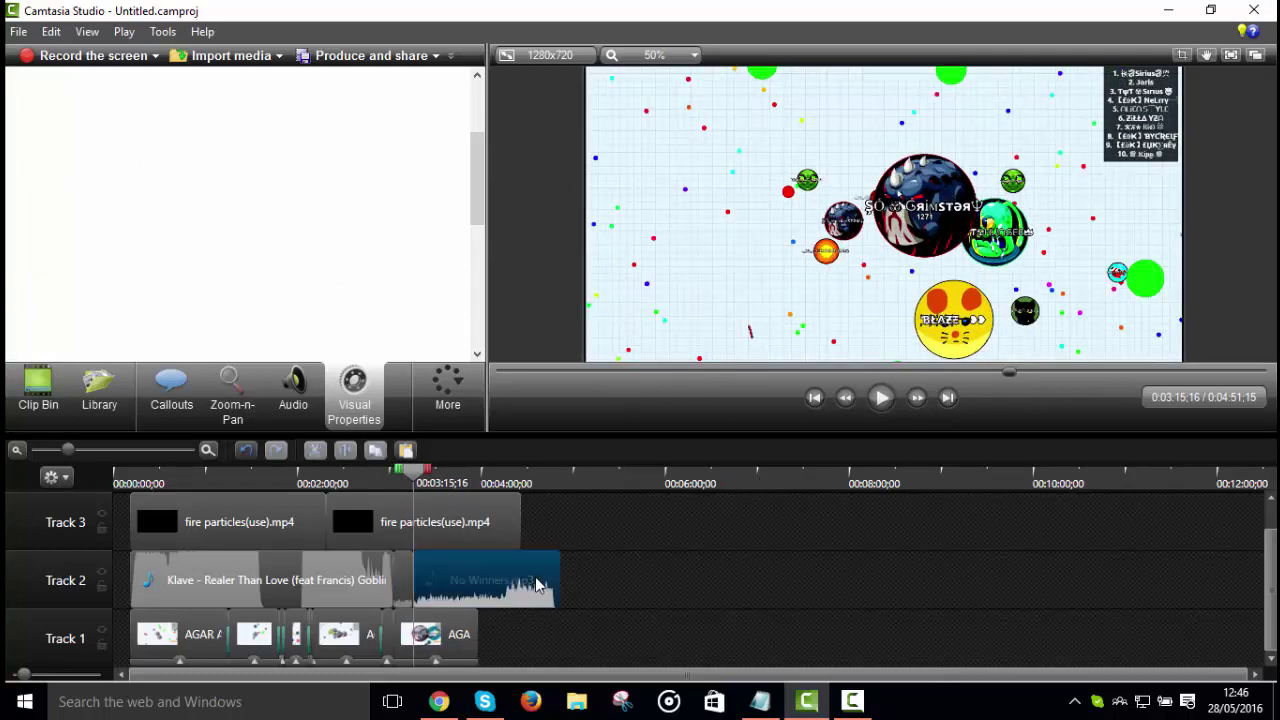
right_click(535, 578)
click(617, 406)
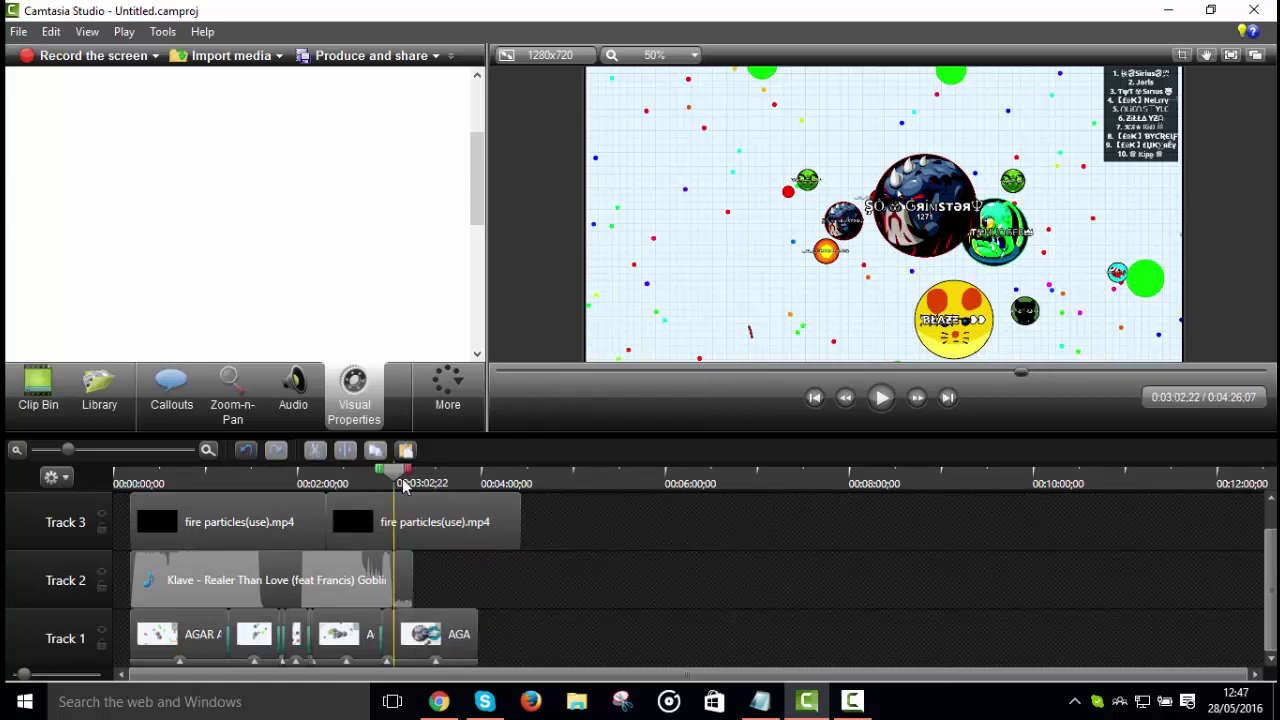
Step: Split the last gameplay clip on Track 1 at 0:03:07;27 and select the part after the split
click(436, 644)
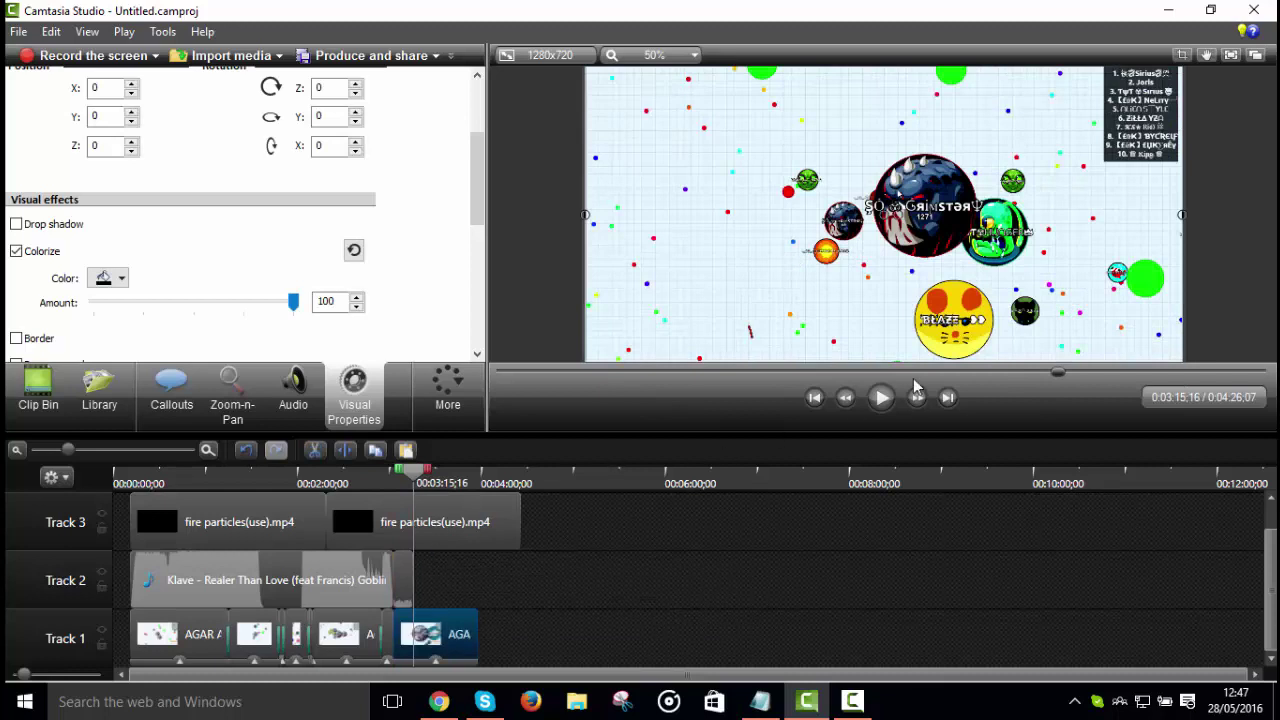
click(99, 449)
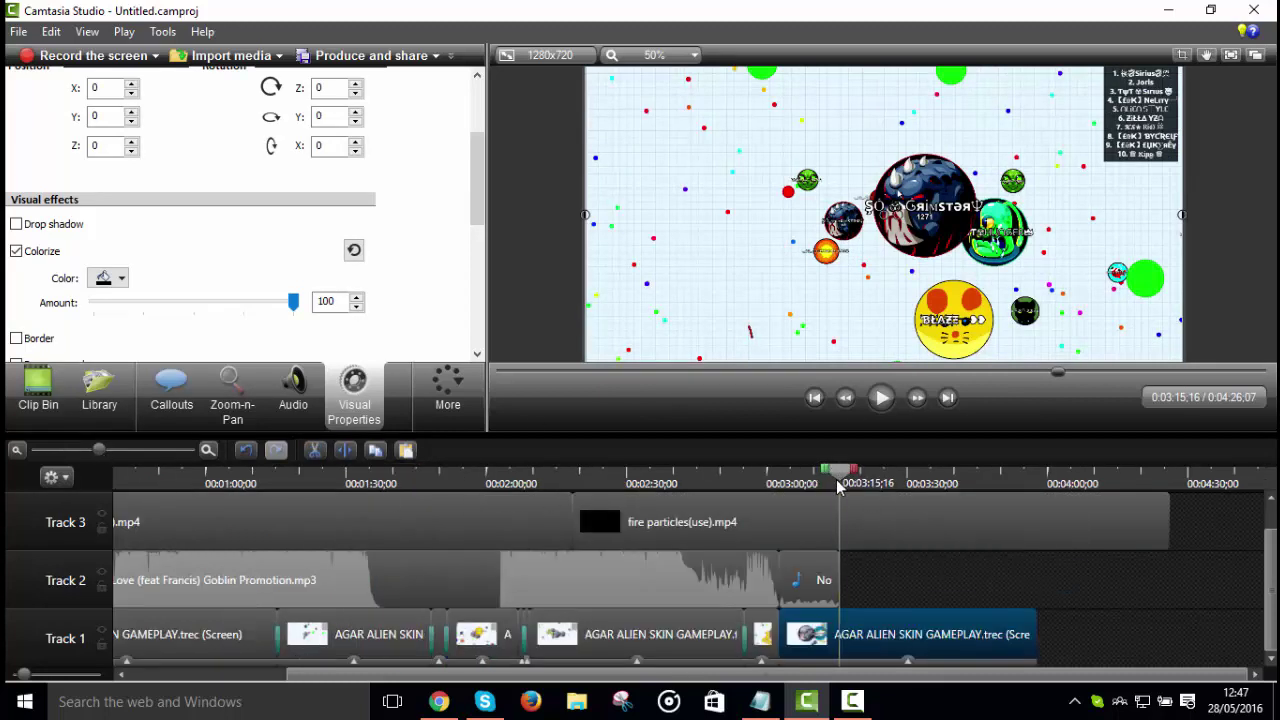
drag(838, 486, 802, 501)
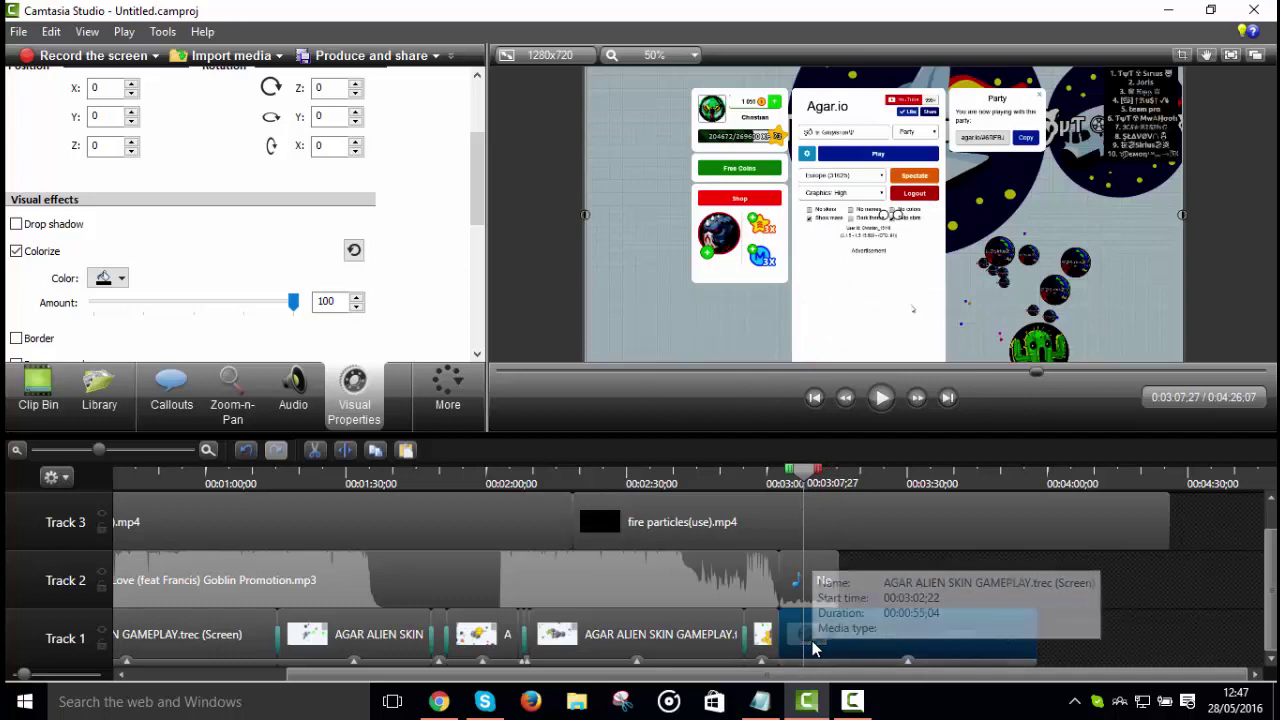
click(848, 634)
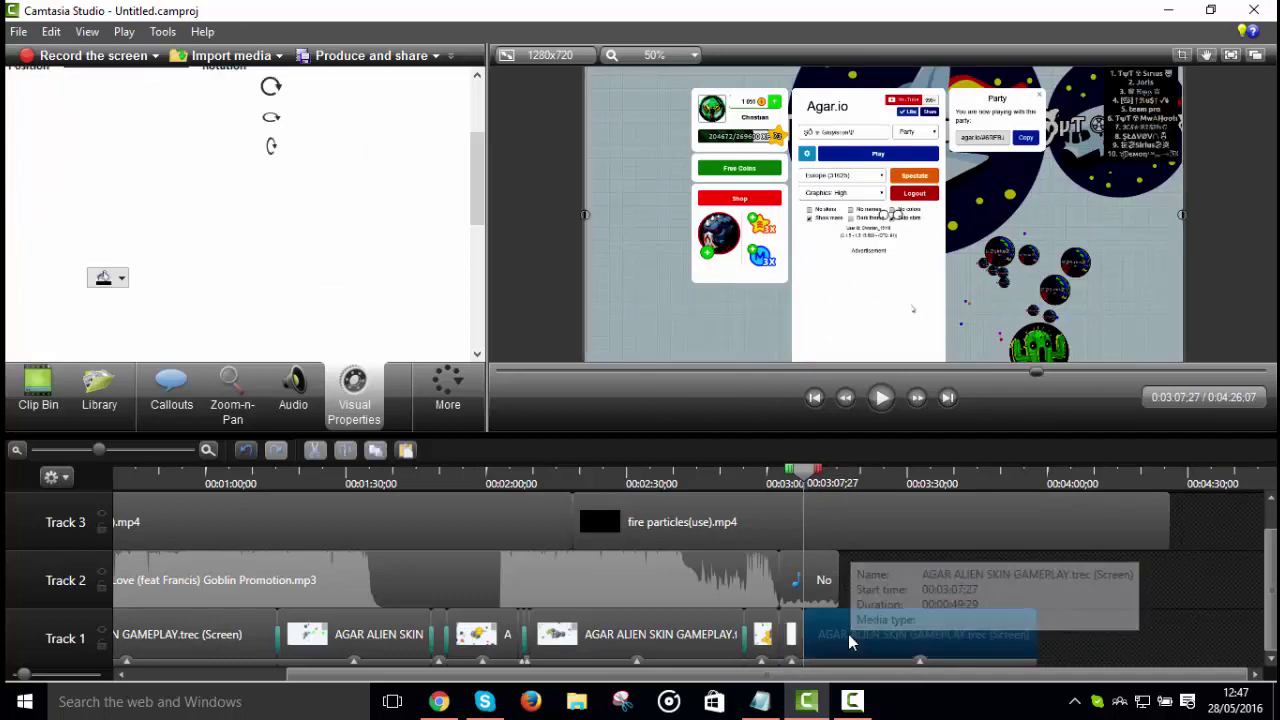
Step: Turn off Colorize for the last gameplay clip on Track 1 and move the clip to start at 0:03:29;15
click(903, 483)
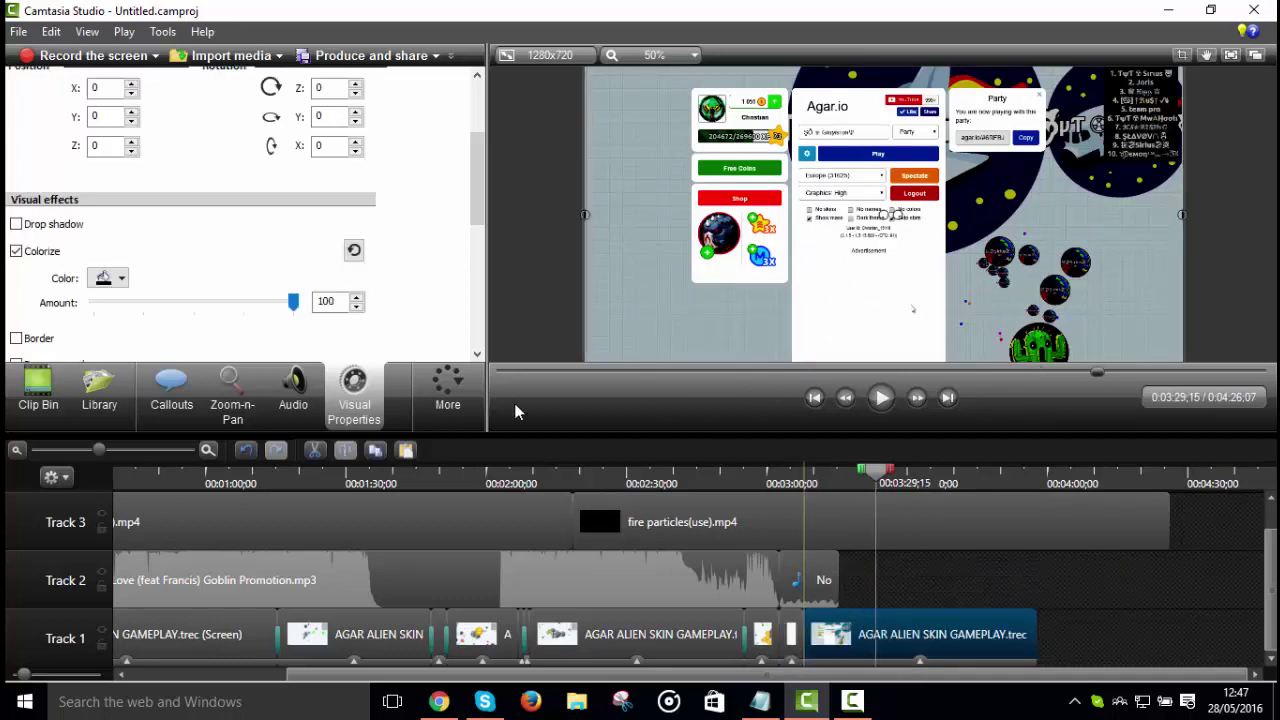
scroll(210, 266, down, 1)
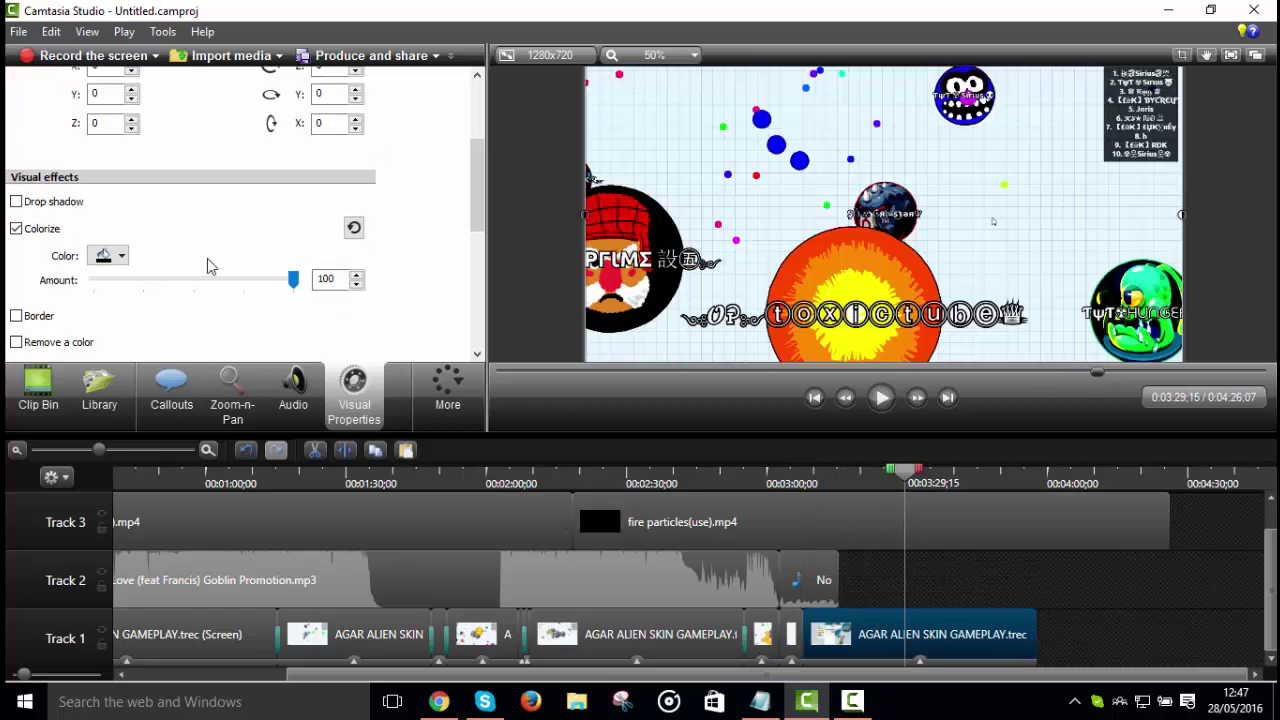
click(108, 256)
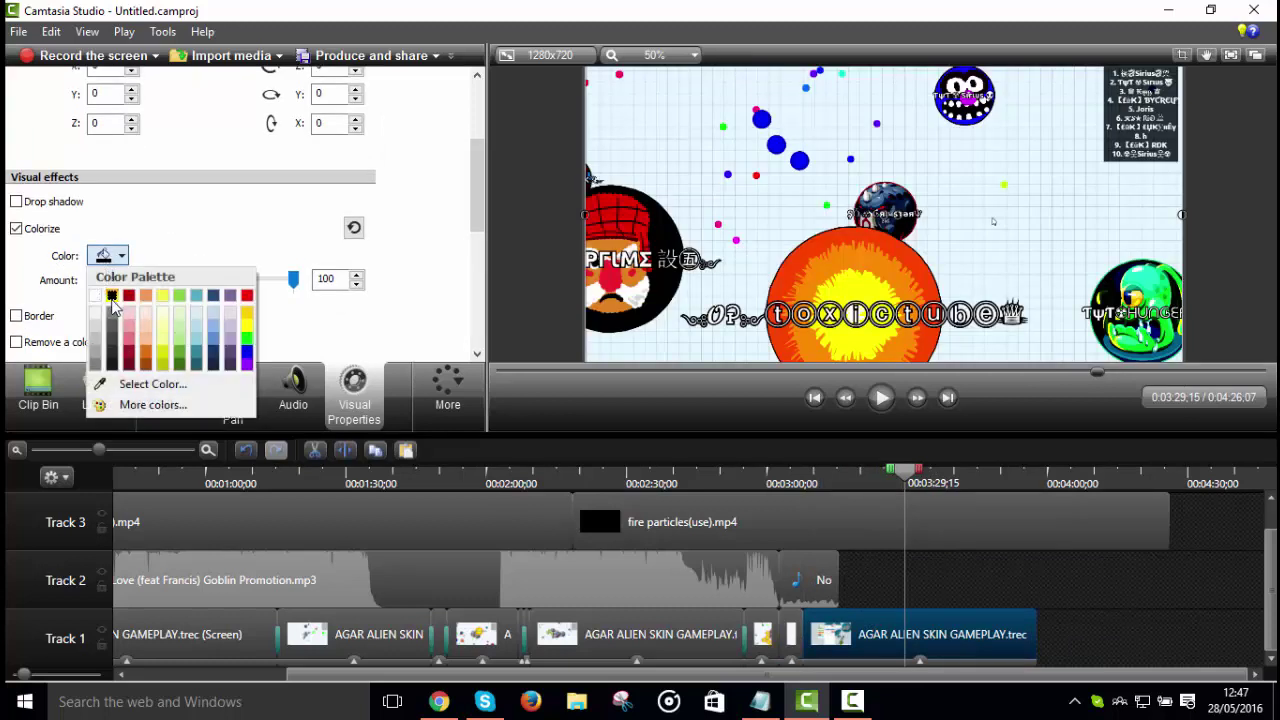
click(250, 234)
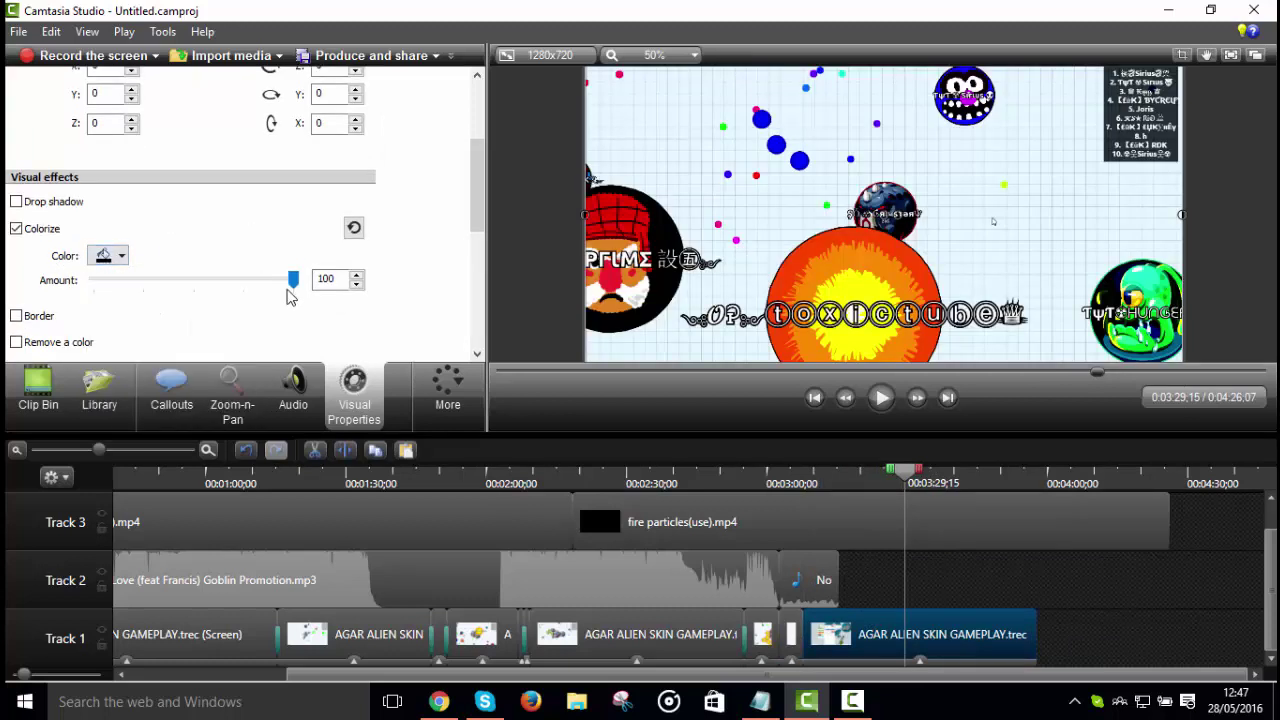
click(16, 229)
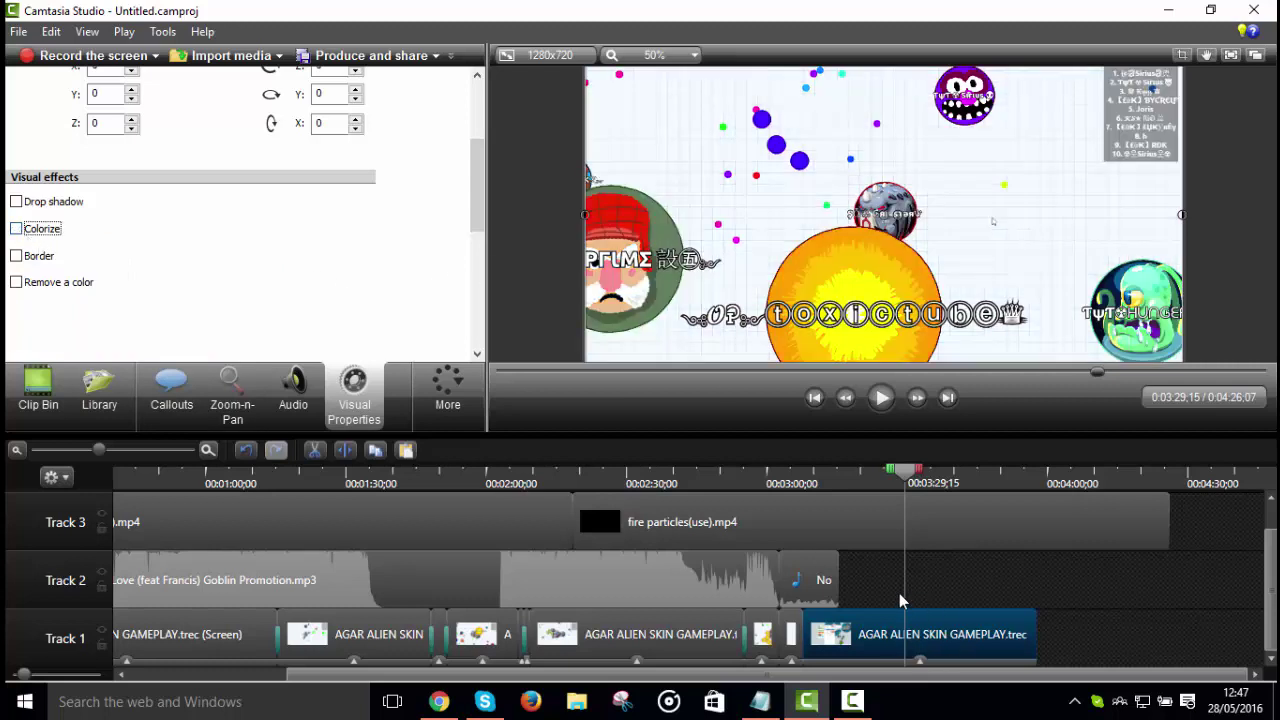
drag(911, 606, 795, 634)
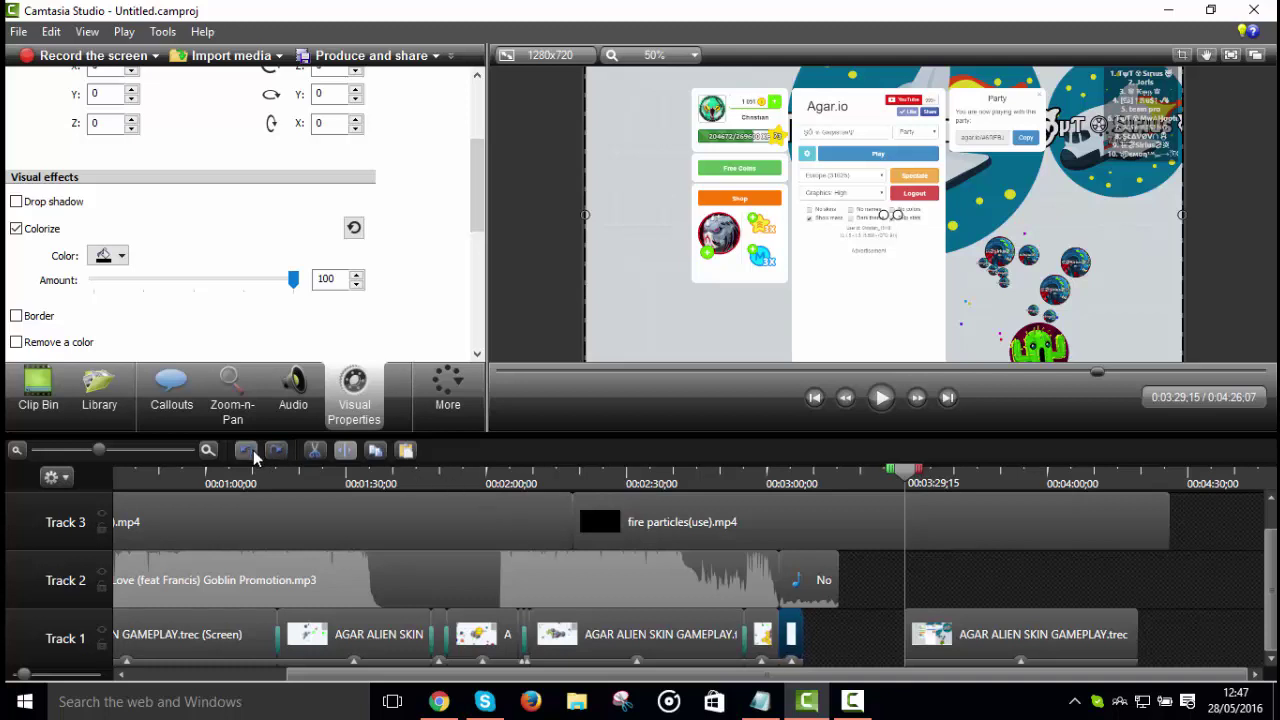
Step: Try to apply SmartFocus to the short colorized gameplay clip on Track 1
right_click(793, 636)
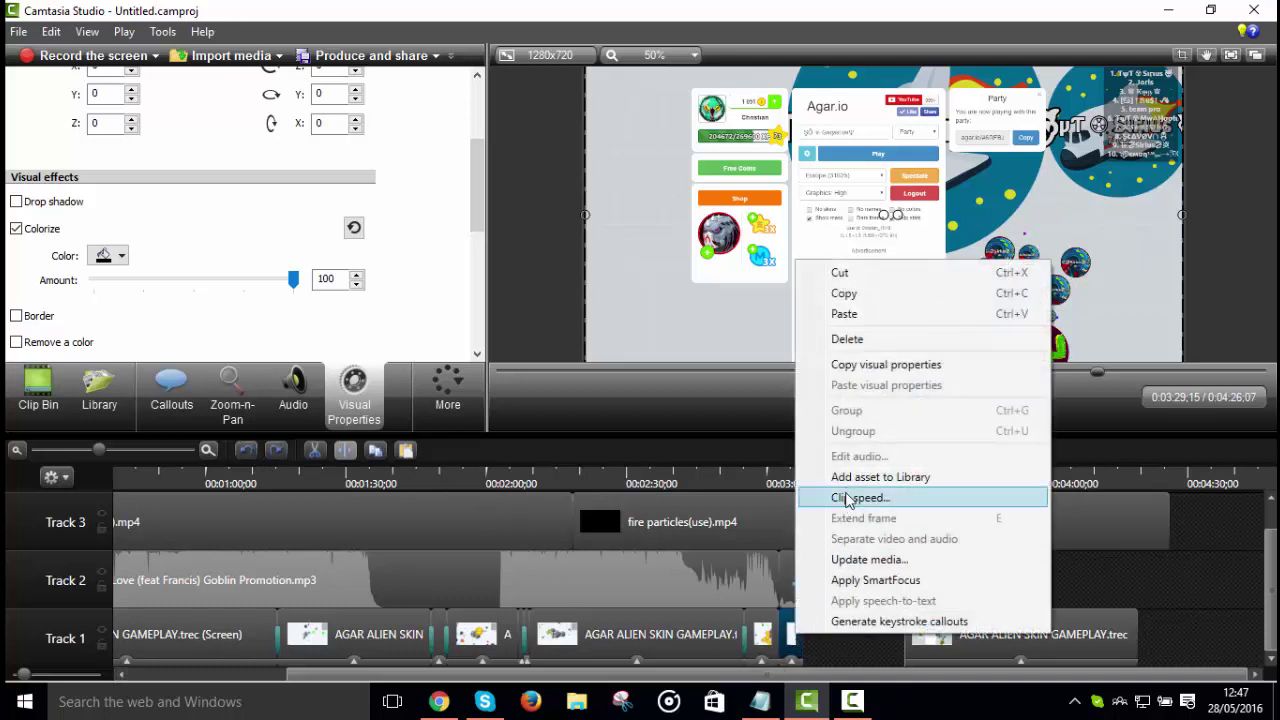
click(832, 580)
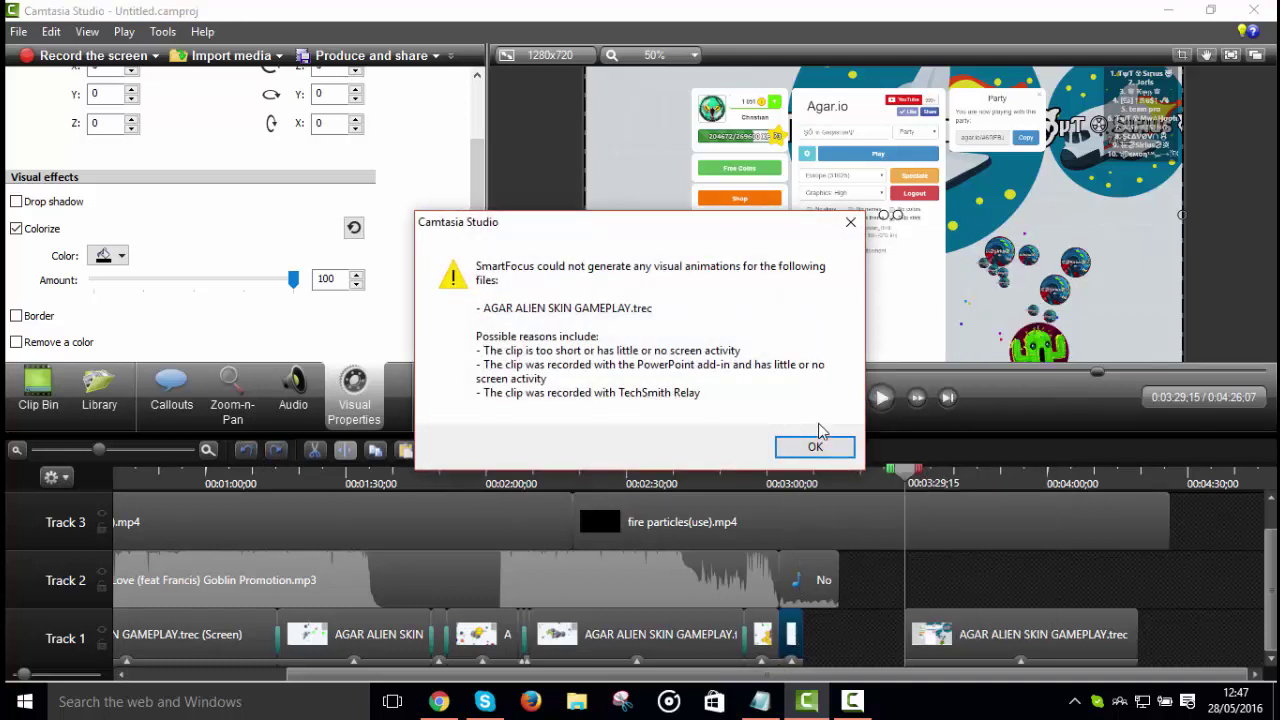
click(813, 445)
Step: Play the gap between the gameplay clips to 0:03:12;05 and trim the end of No Winners.mp3 to that point
click(880, 397)
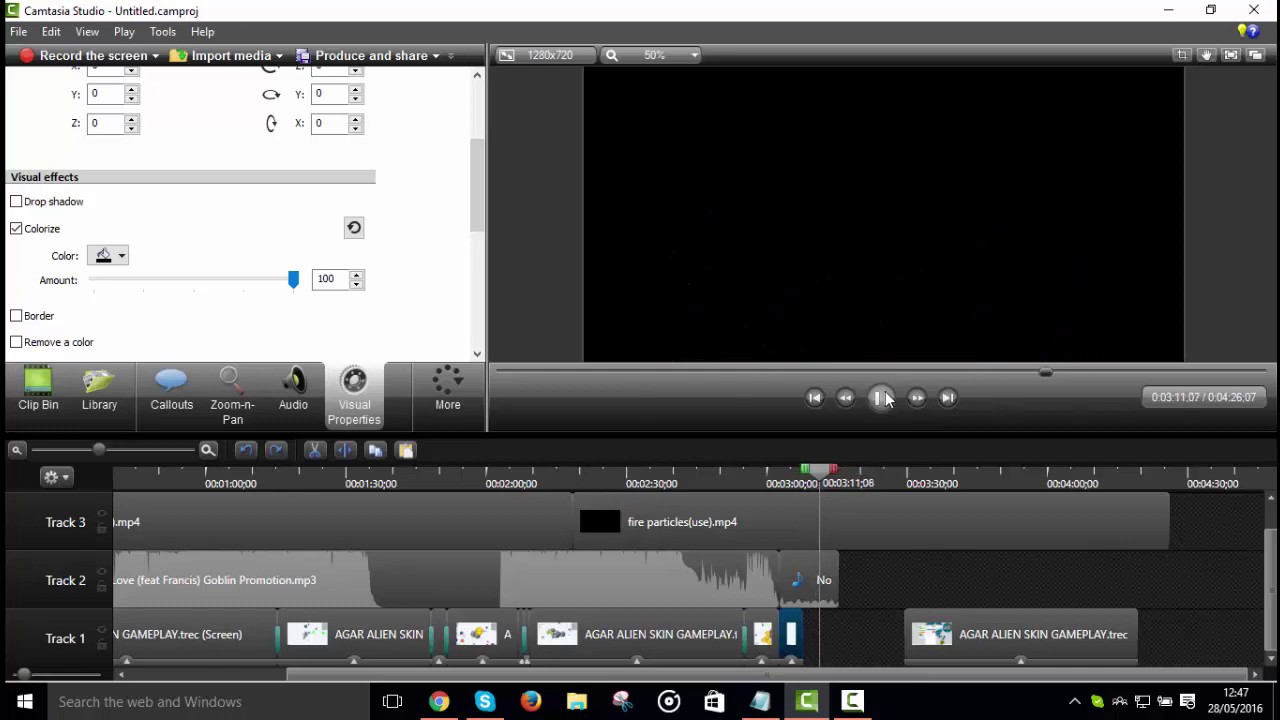
click(882, 397)
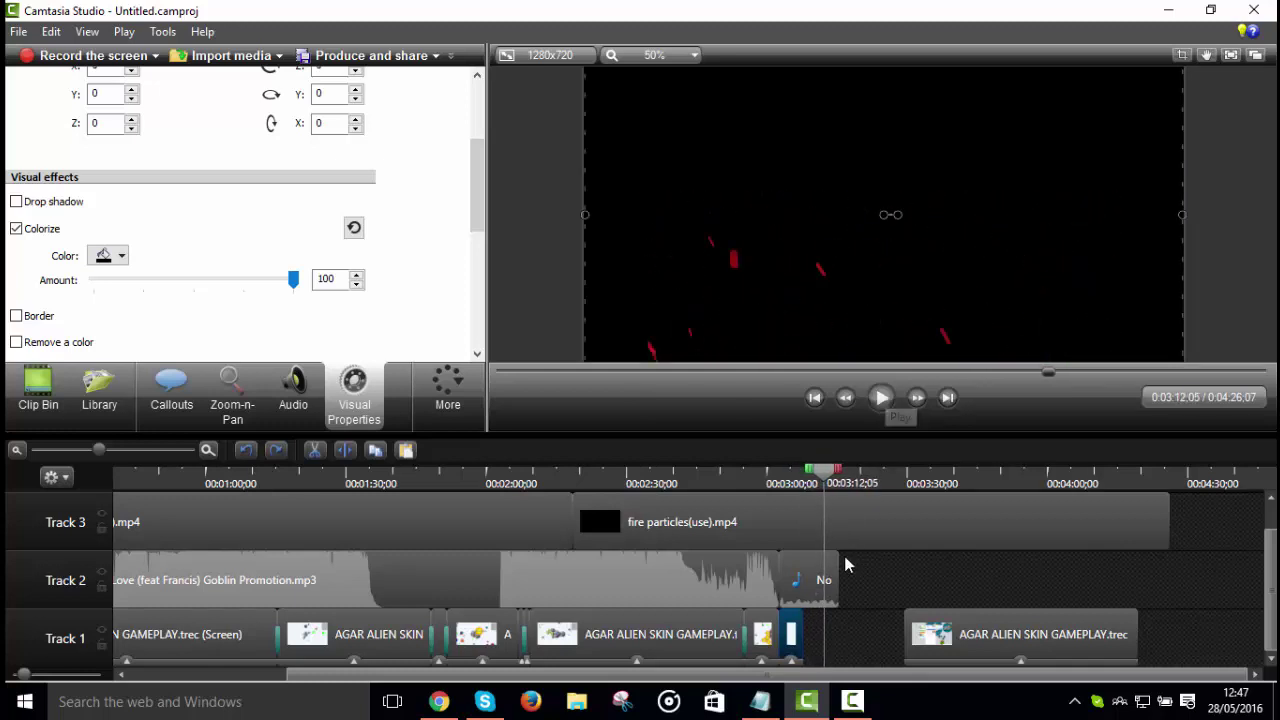
drag(838, 577, 823, 590)
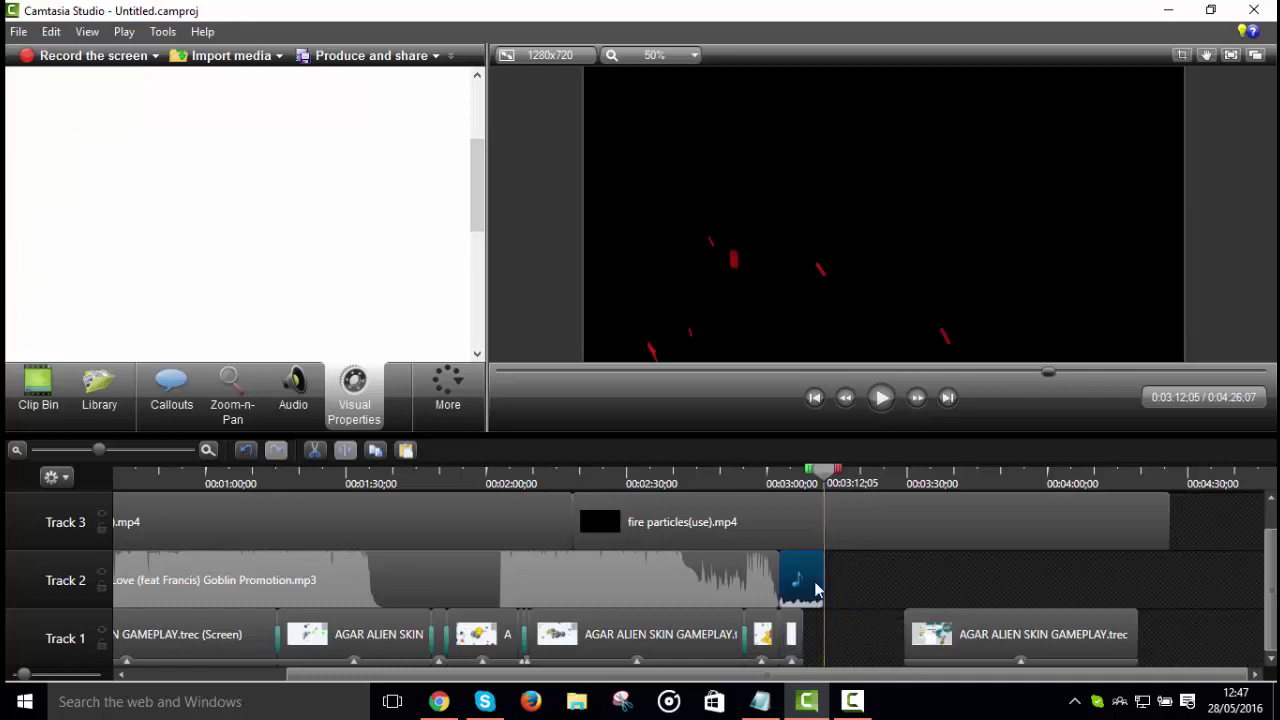
Step: Add an arrow callout and place it on Track 1 directly after the short gameplay clip
click(181, 384)
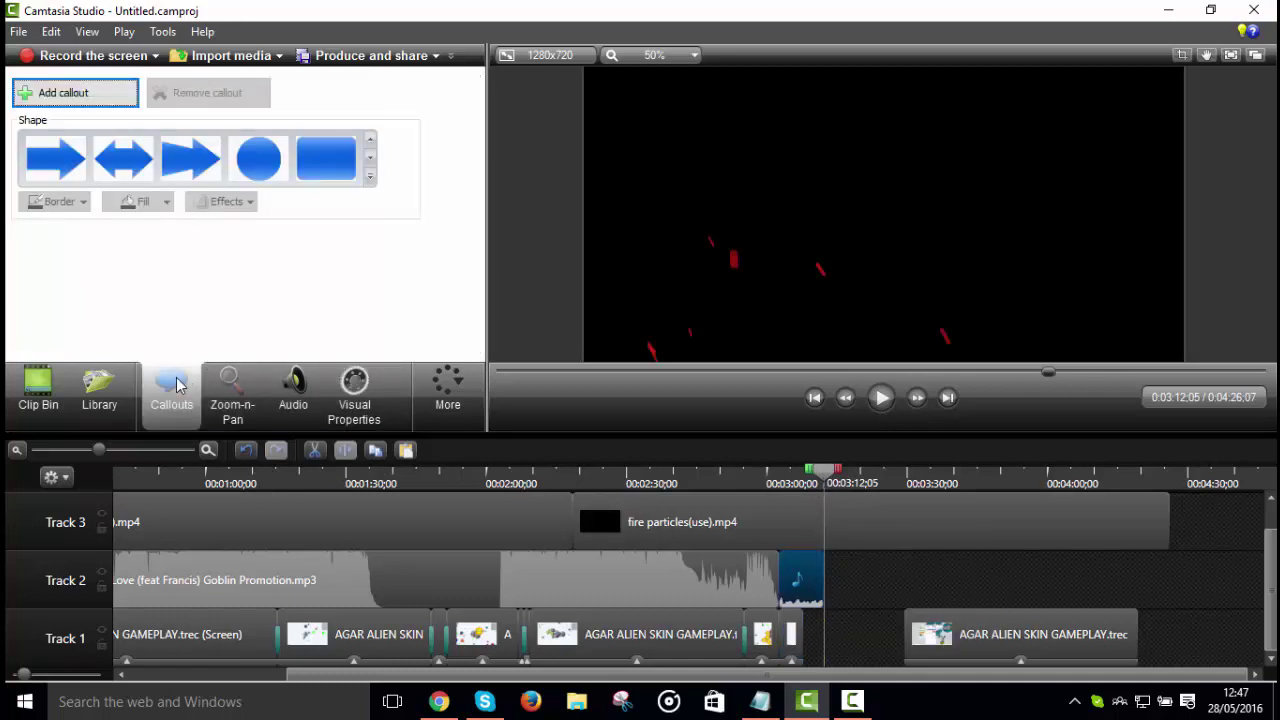
click(62, 92)
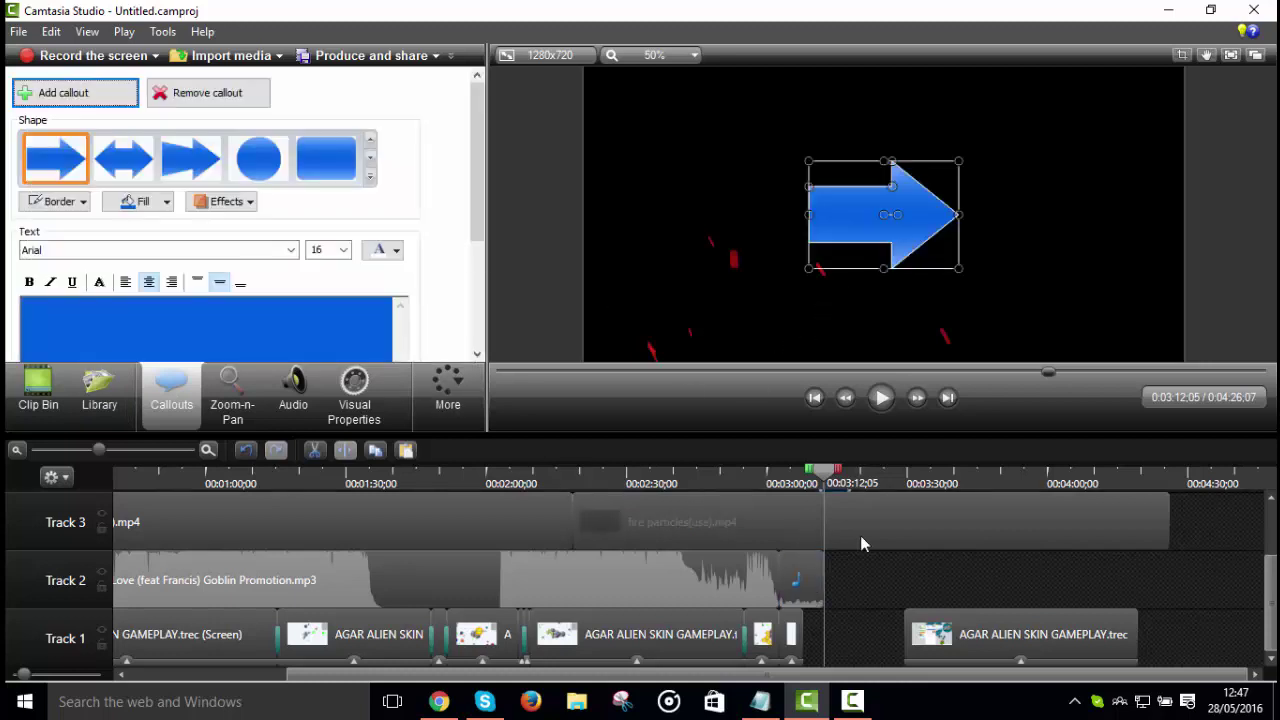
scroll(855, 540, up, 1)
drag(831, 516, 821, 630)
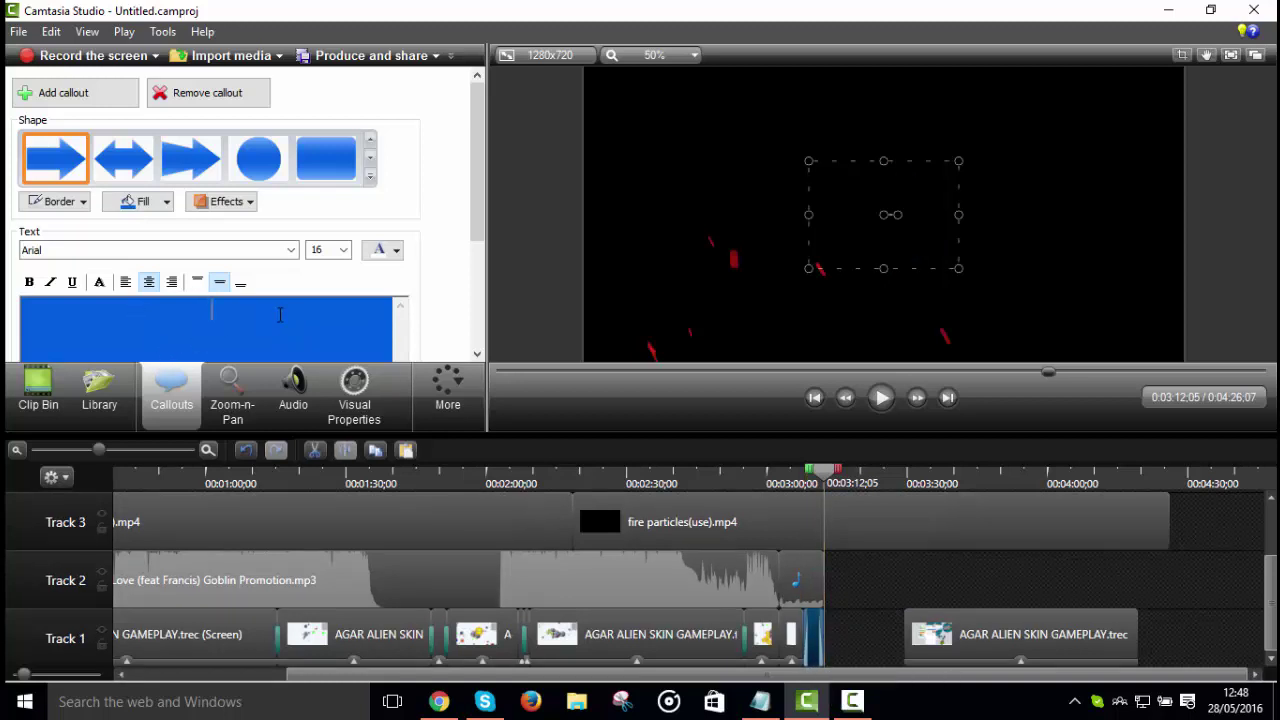
Step: Enter "RIP Grimster" and "(2015-2016)" on two lines as the arrow callout's text and preview it at 0:03:08;27
text(RIP Grimster)
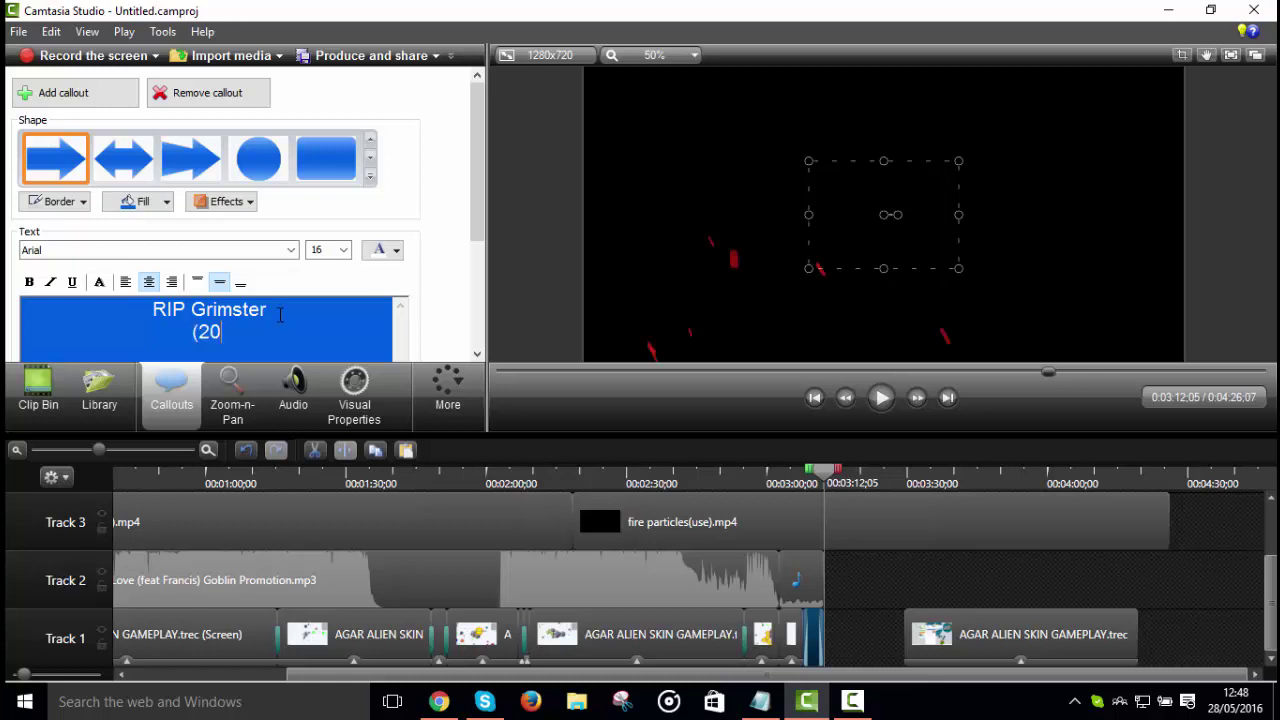
text((2015-2016))
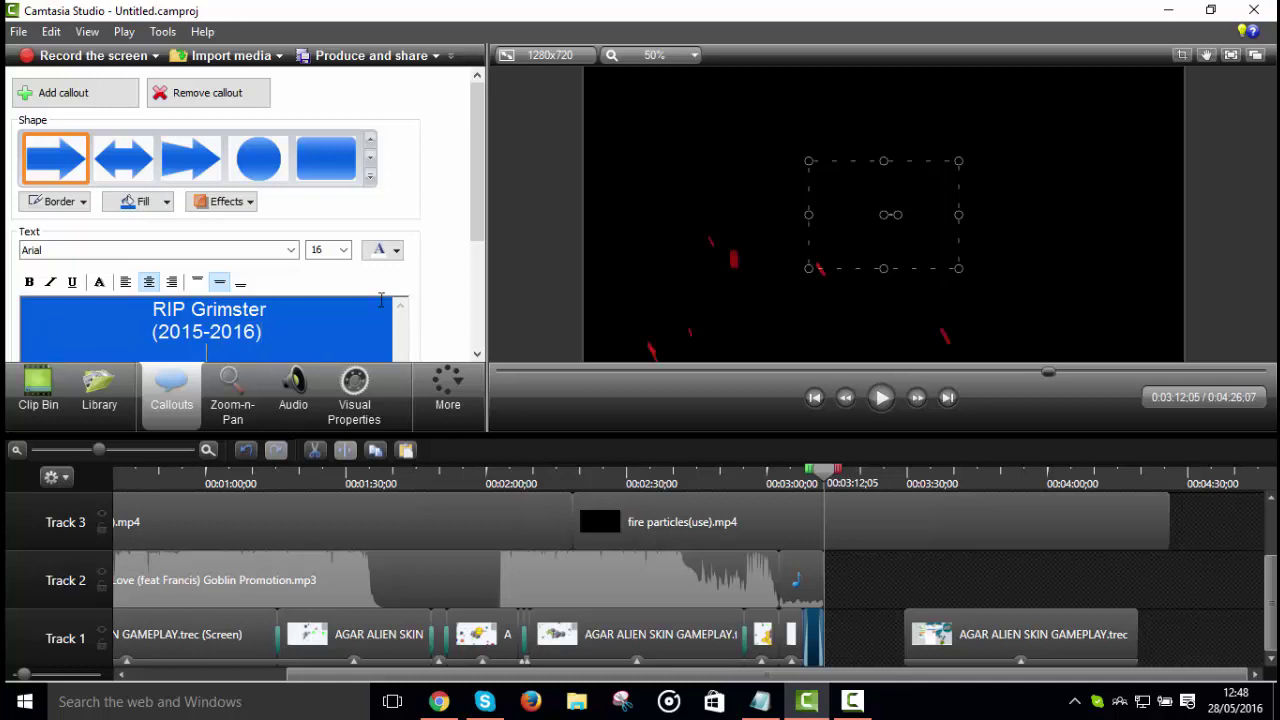
text(tHA)
key(BackSpace)
drag(820, 474, 806, 480)
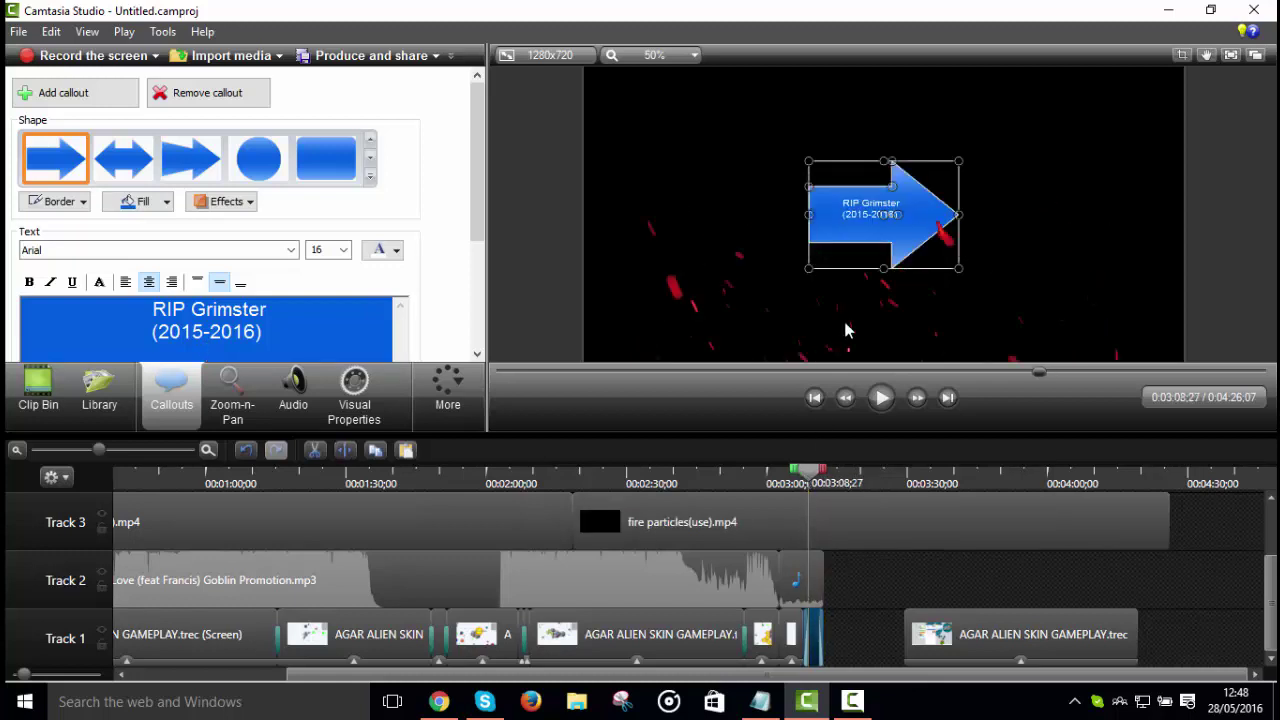
Step: Set all of the callout's text to size 72 and colour it red
drag(295, 326, 130, 309)
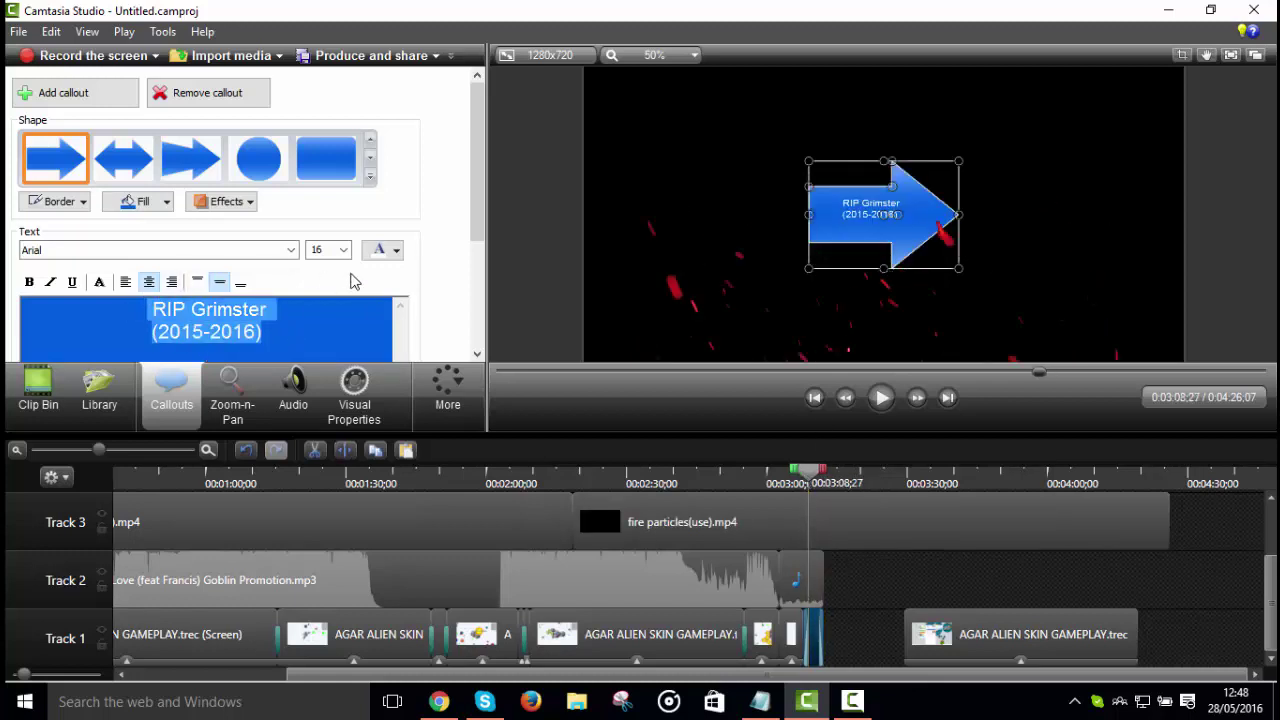
click(340, 250)
click(328, 446)
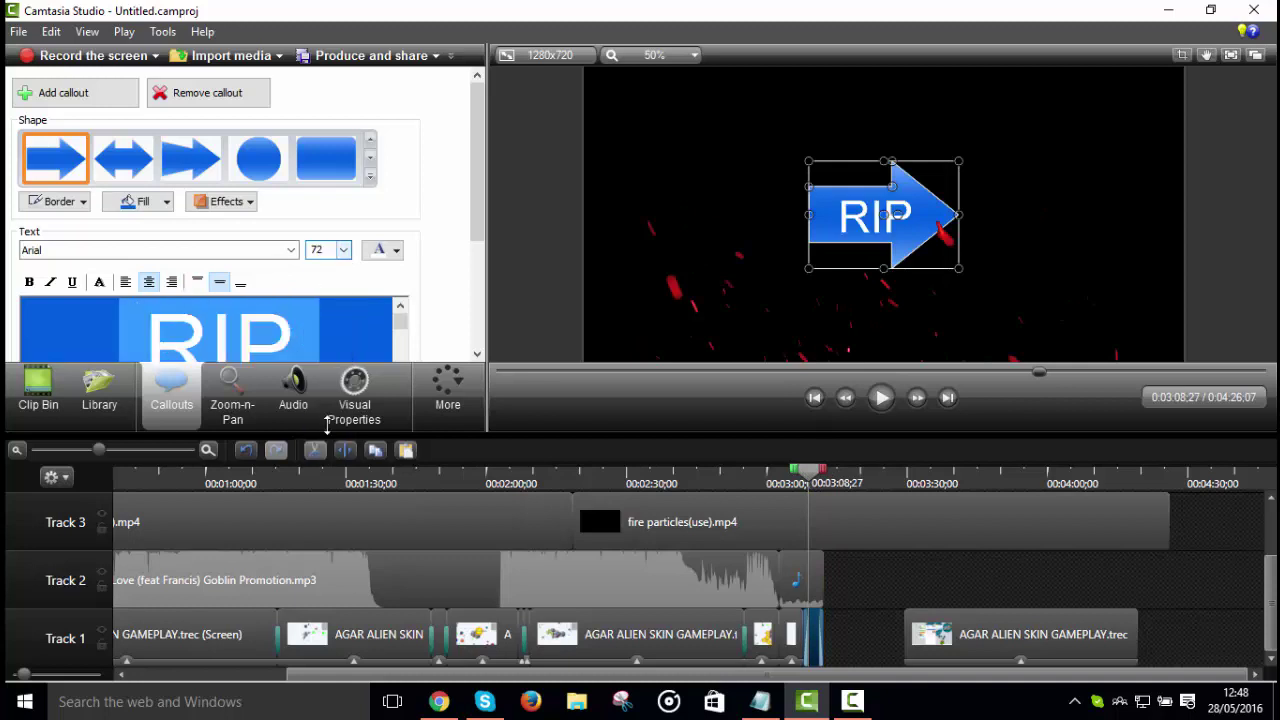
click(379, 255)
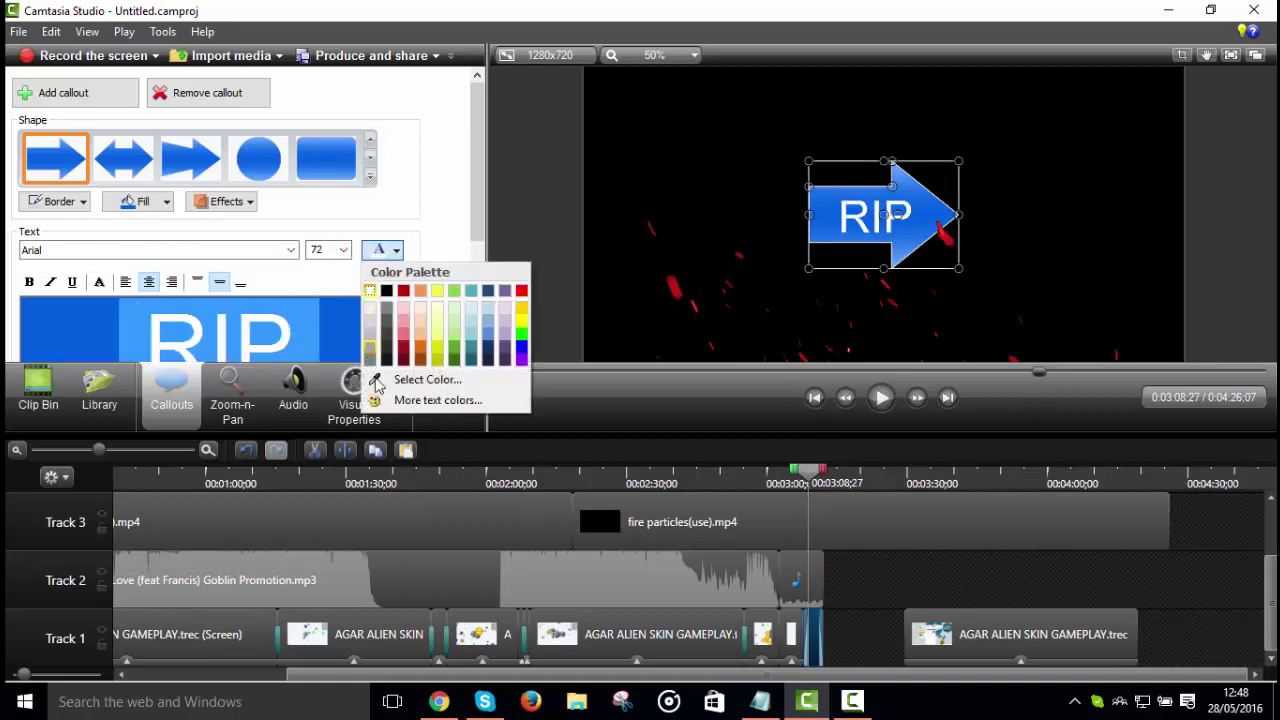
click(521, 291)
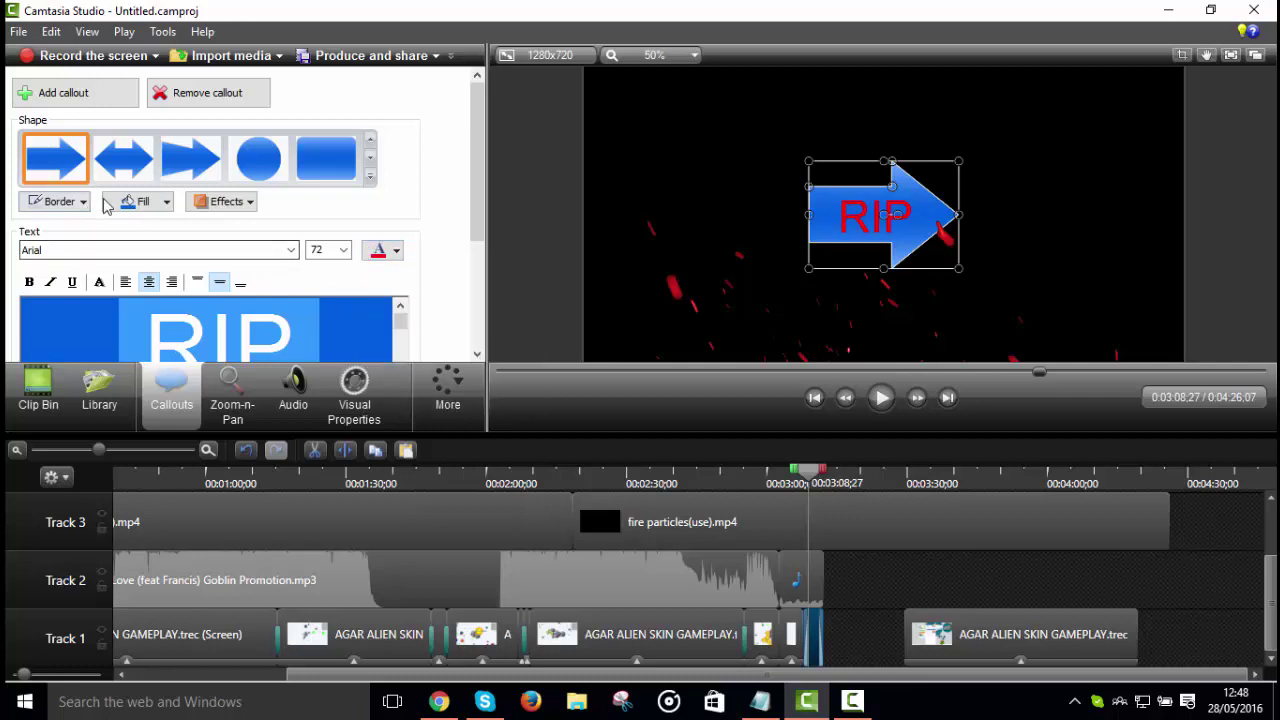
Step: Remove the arrow callout's blue fill, border and shadow
click(140, 201)
click(158, 355)
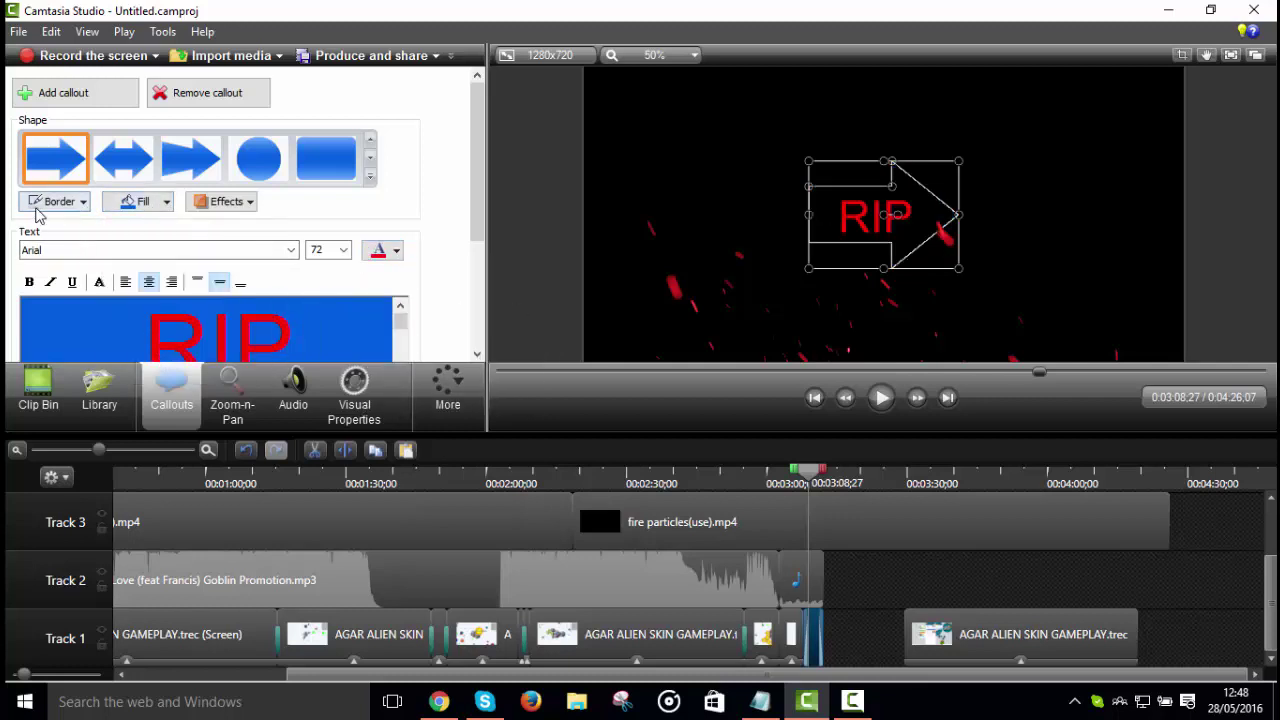
click(60, 204)
click(70, 349)
click(226, 201)
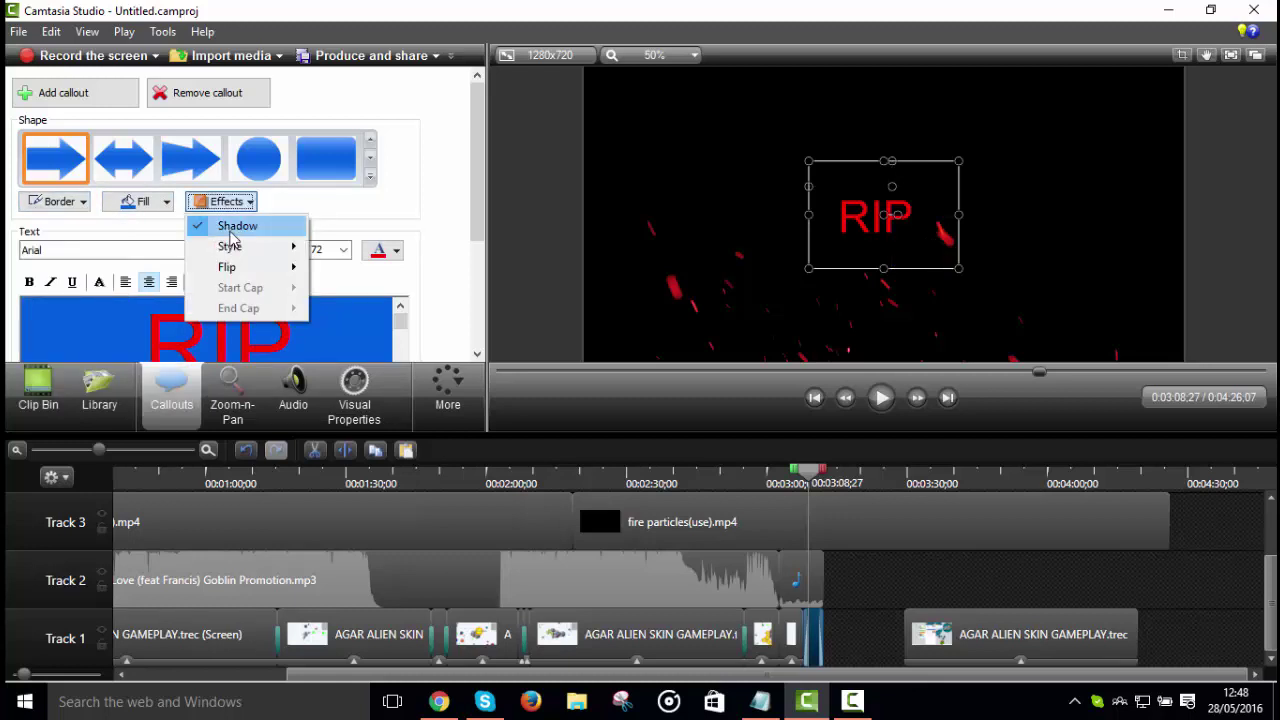
click(212, 229)
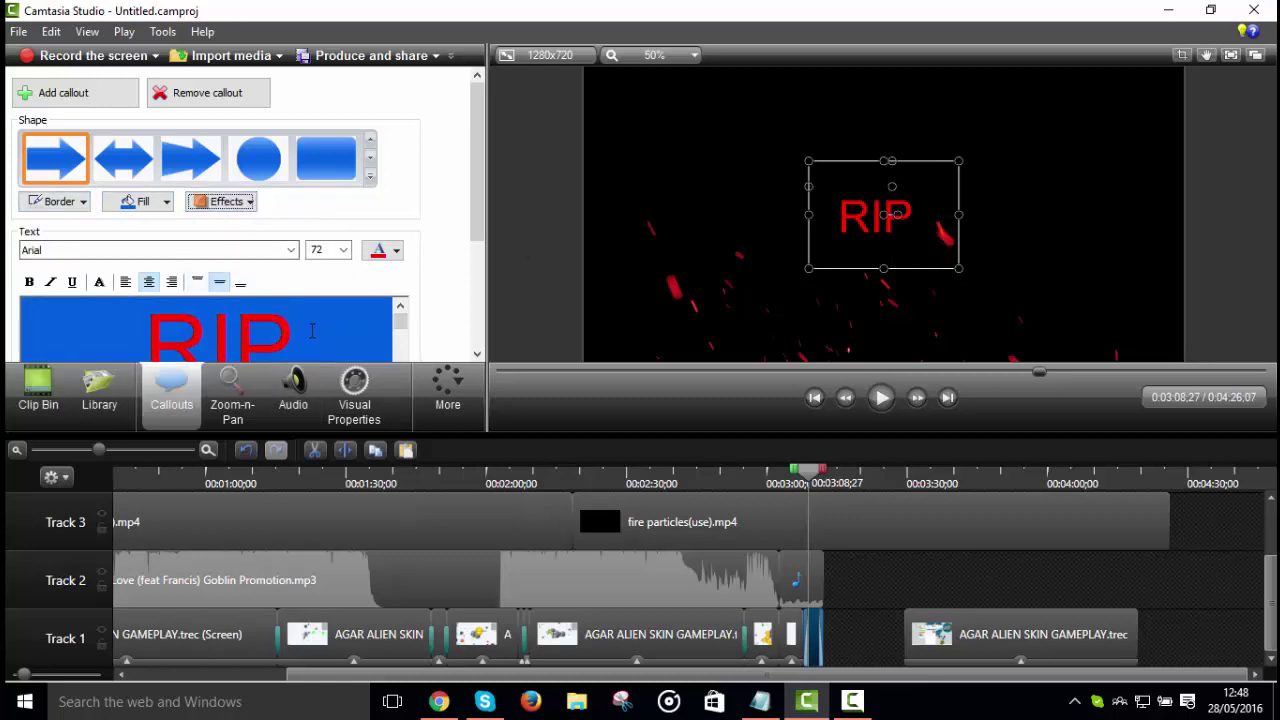
Step: Change the font of all the callout's text to Impact
drag(310, 333, 4, 156)
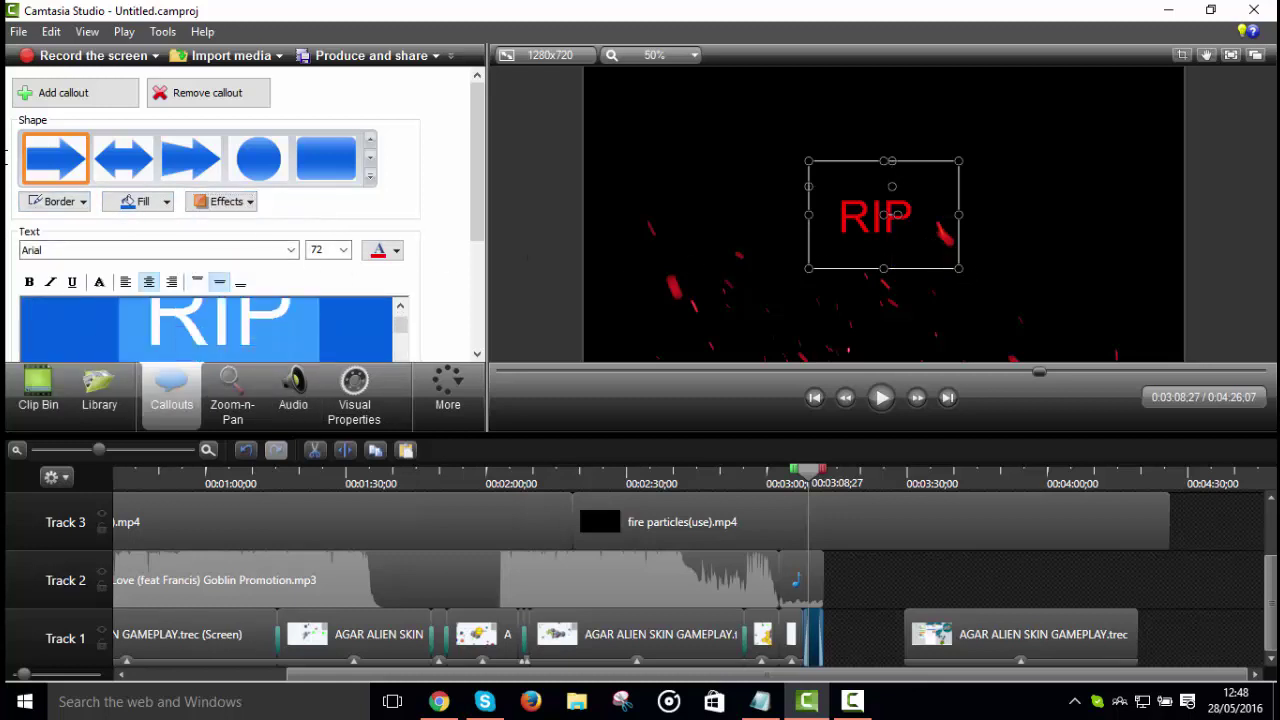
click(130, 250)
scroll(133, 386, down, 1)
scroll(133, 386, down, 15)
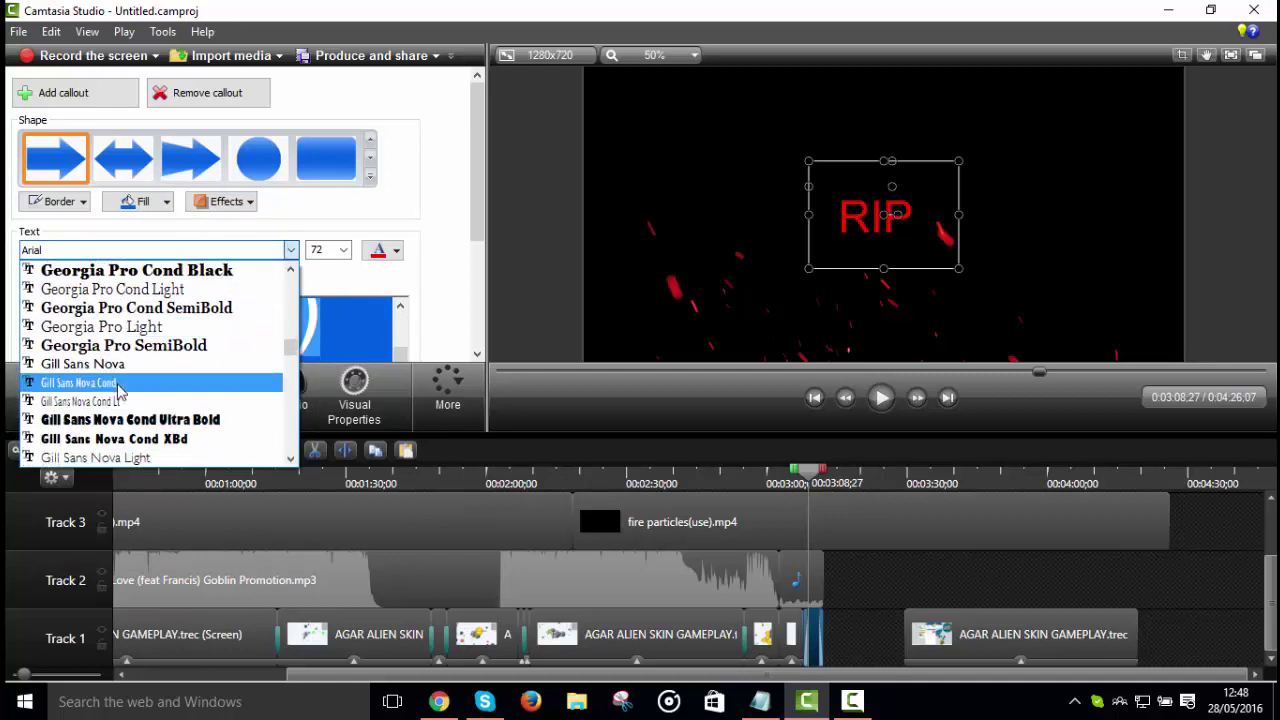
click(82, 438)
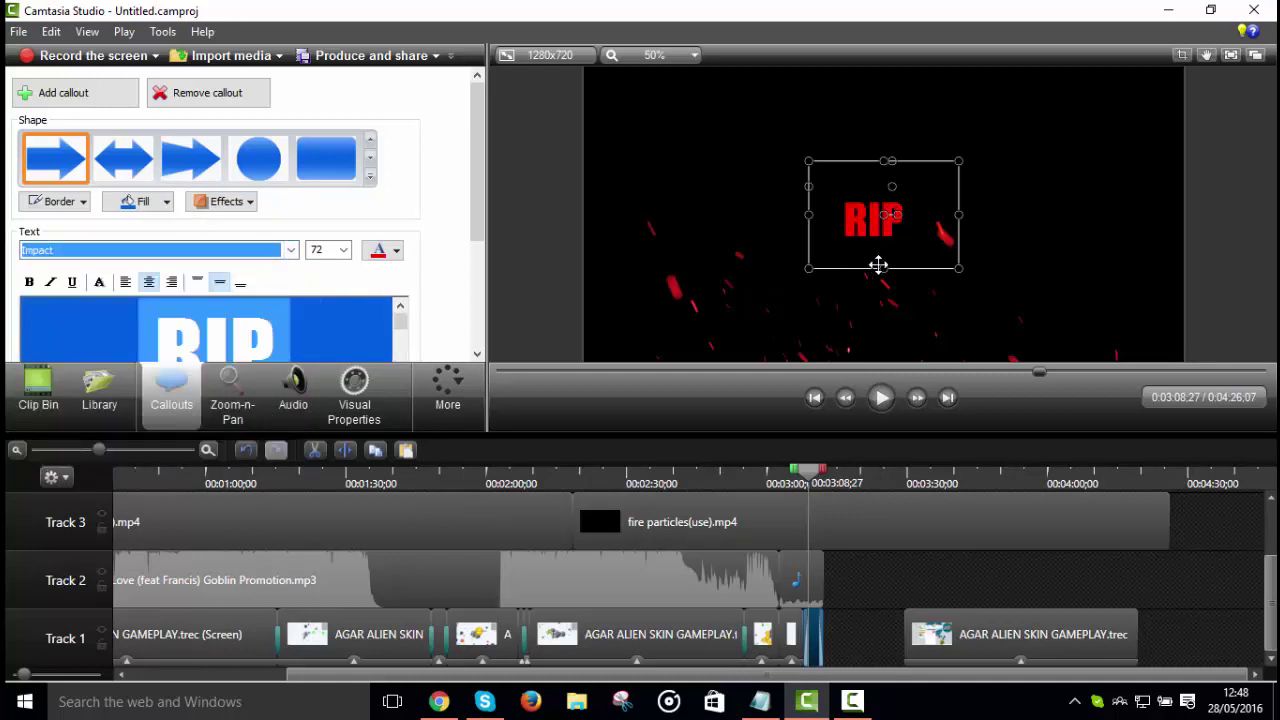
Step: Widen the arrow callout until its first text line fits on one row and move it toward the canvas's upper centre
drag(957, 270, 1268, 304)
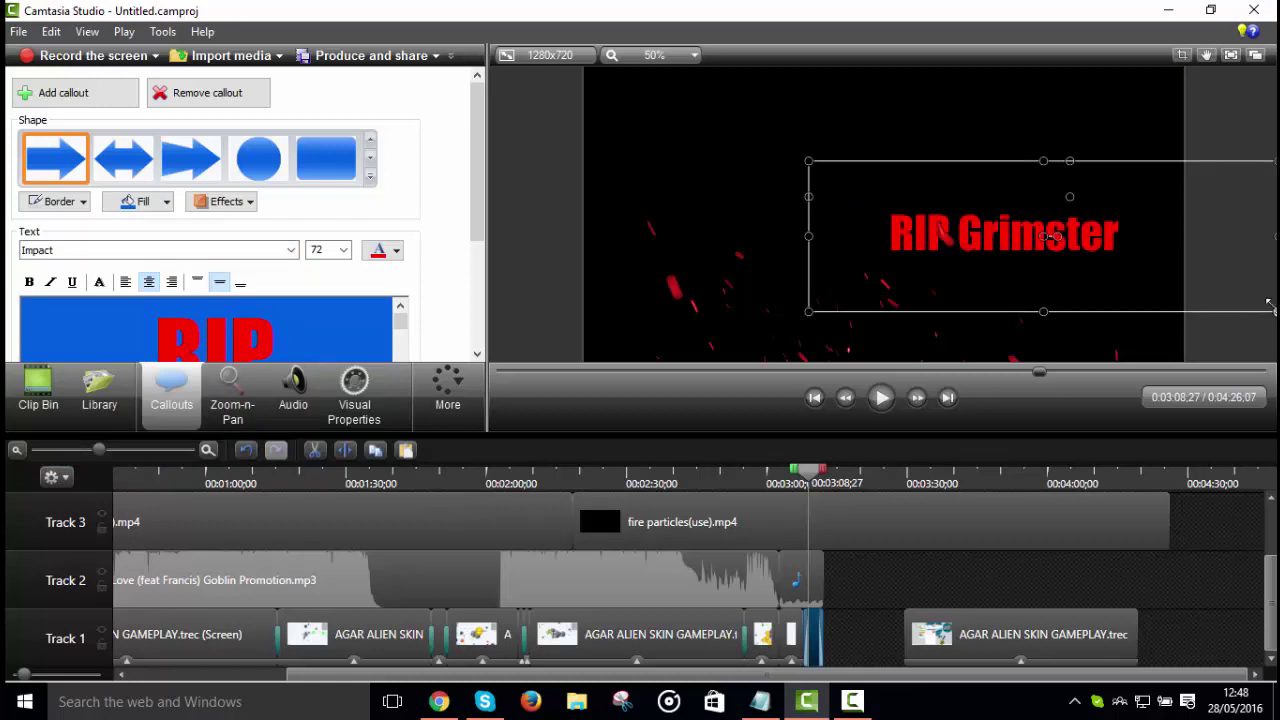
click(706, 166)
drag(806, 254, 1031, 278)
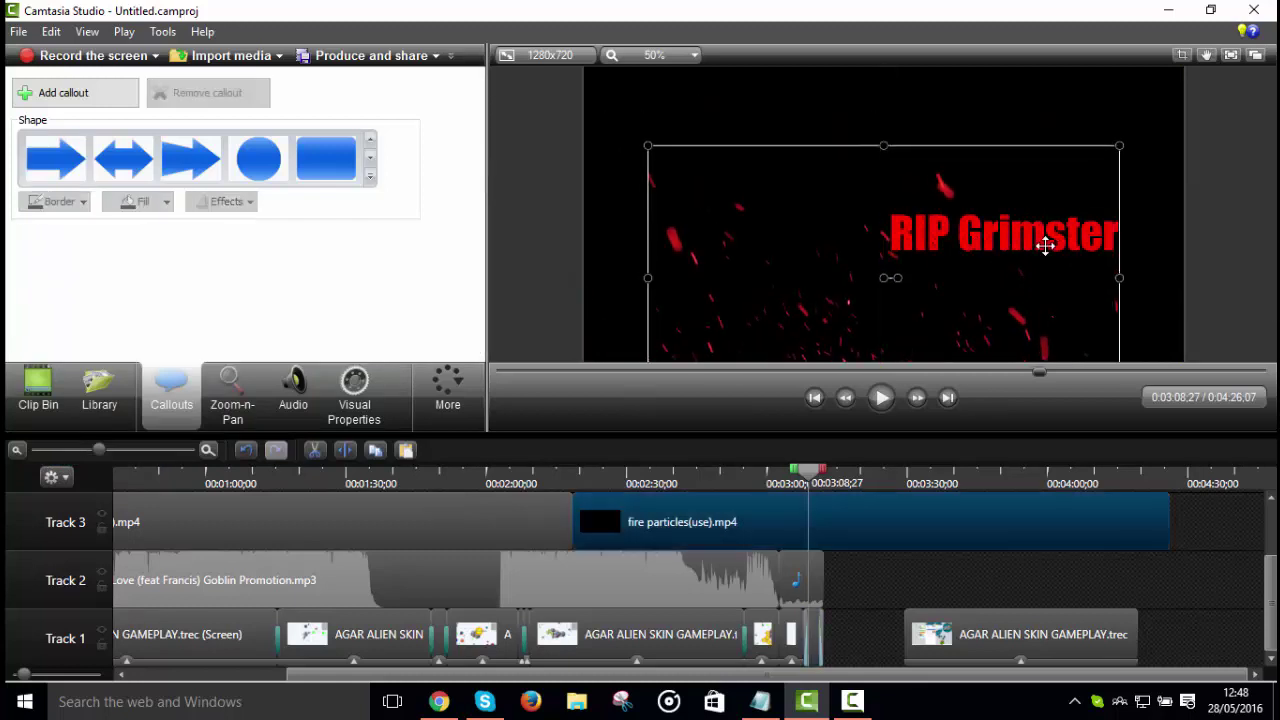
click(1114, 237)
drag(1000, 200, 1117, 257)
click(1172, 241)
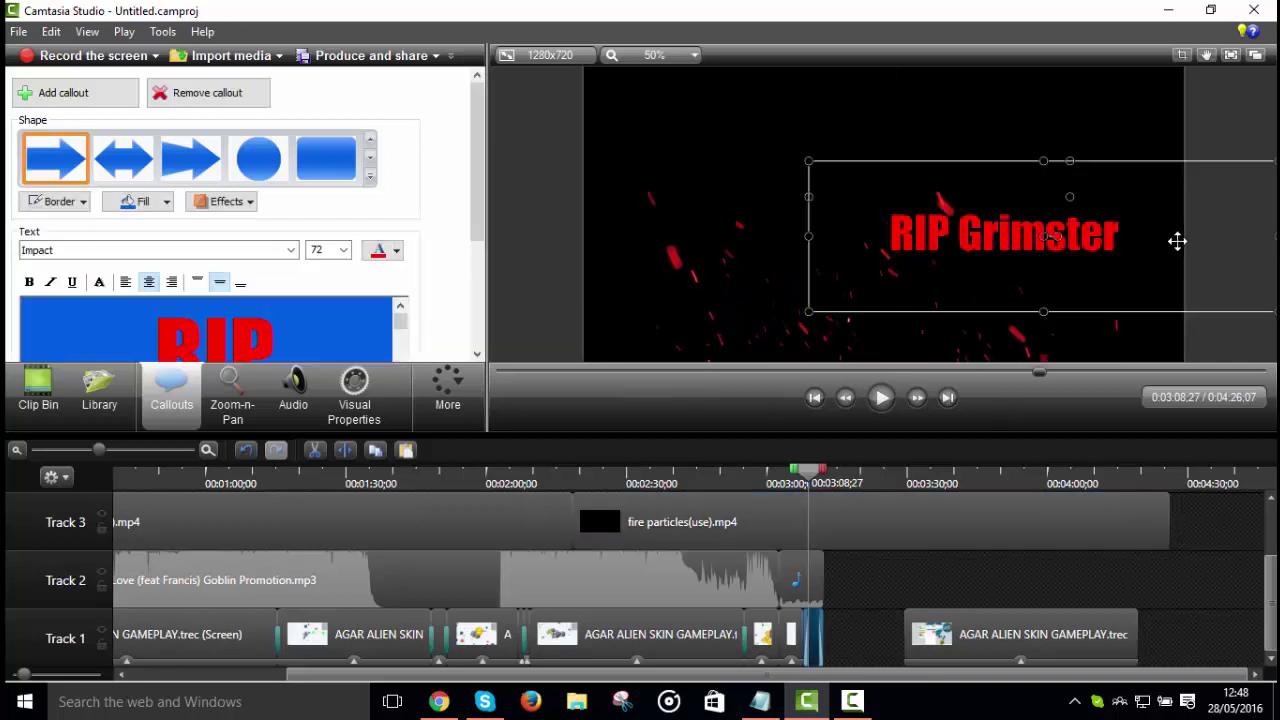
drag(1222, 203, 1046, 94)
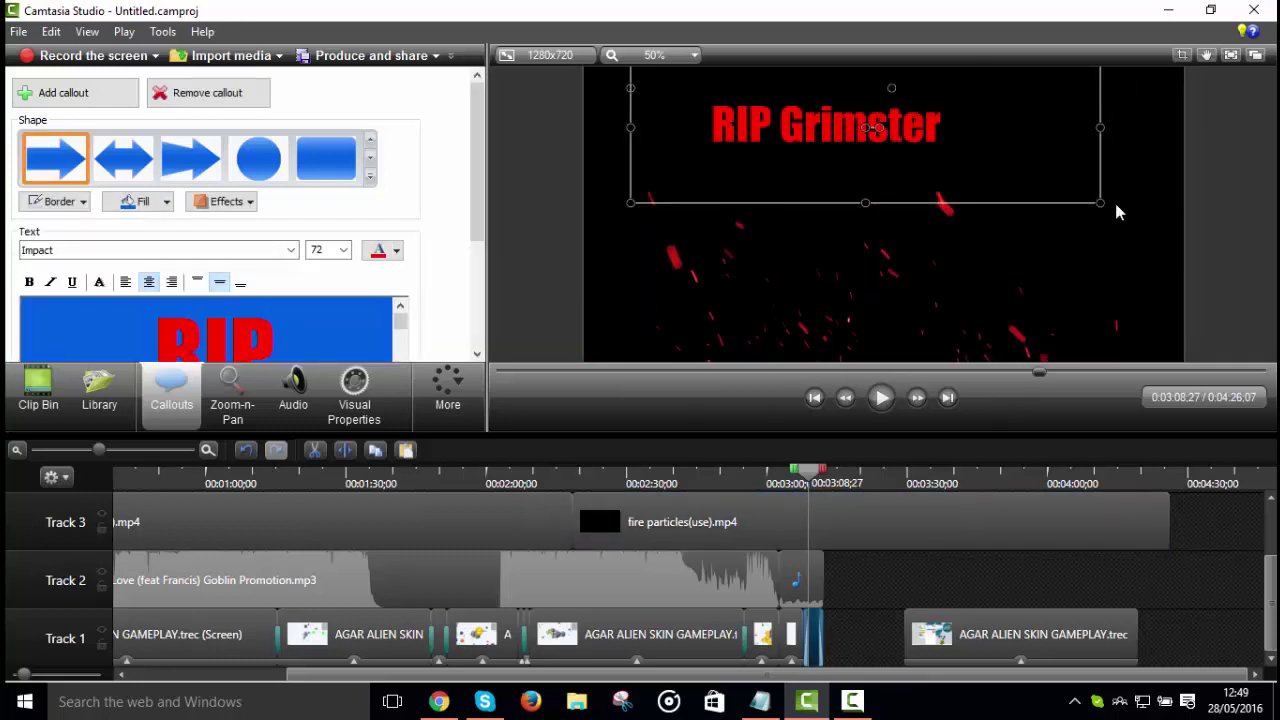
Step: Enlarge the callout until both text lines fit, nudge it toward the centre of the canvas, and play the preview
drag(1101, 203, 1212, 291)
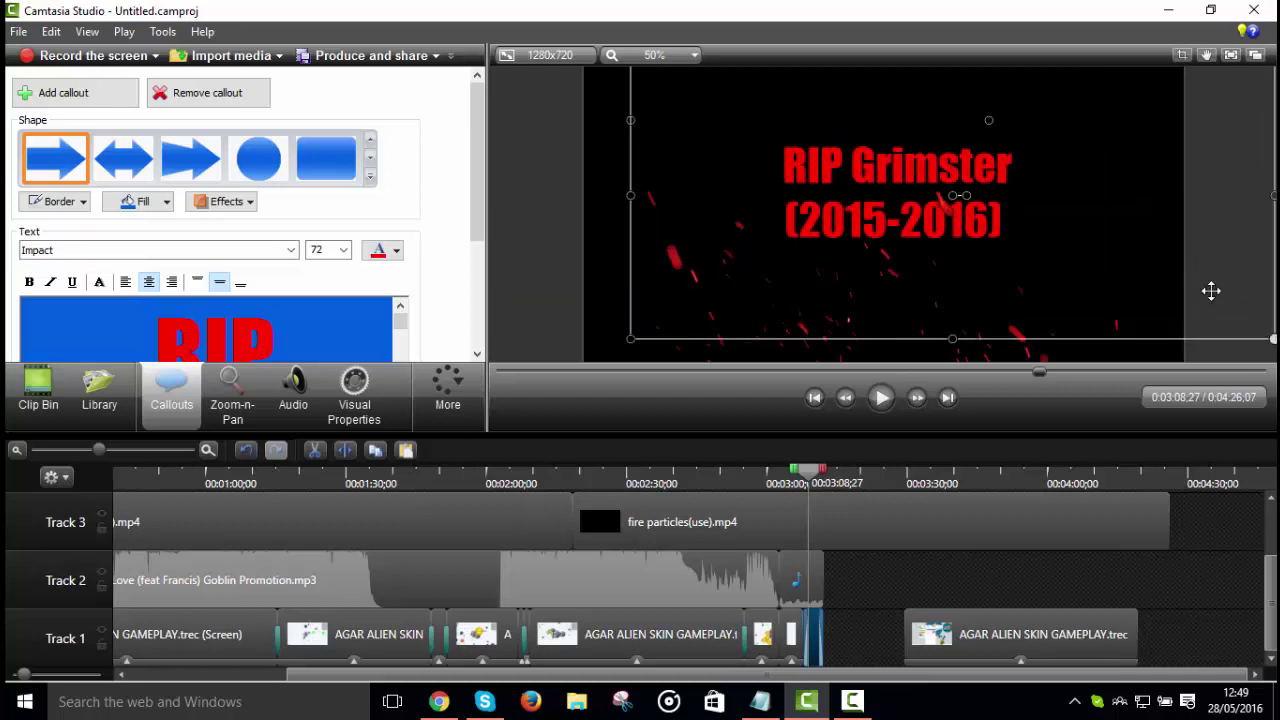
click(1040, 192)
drag(1037, 196, 1022, 114)
click(1052, 120)
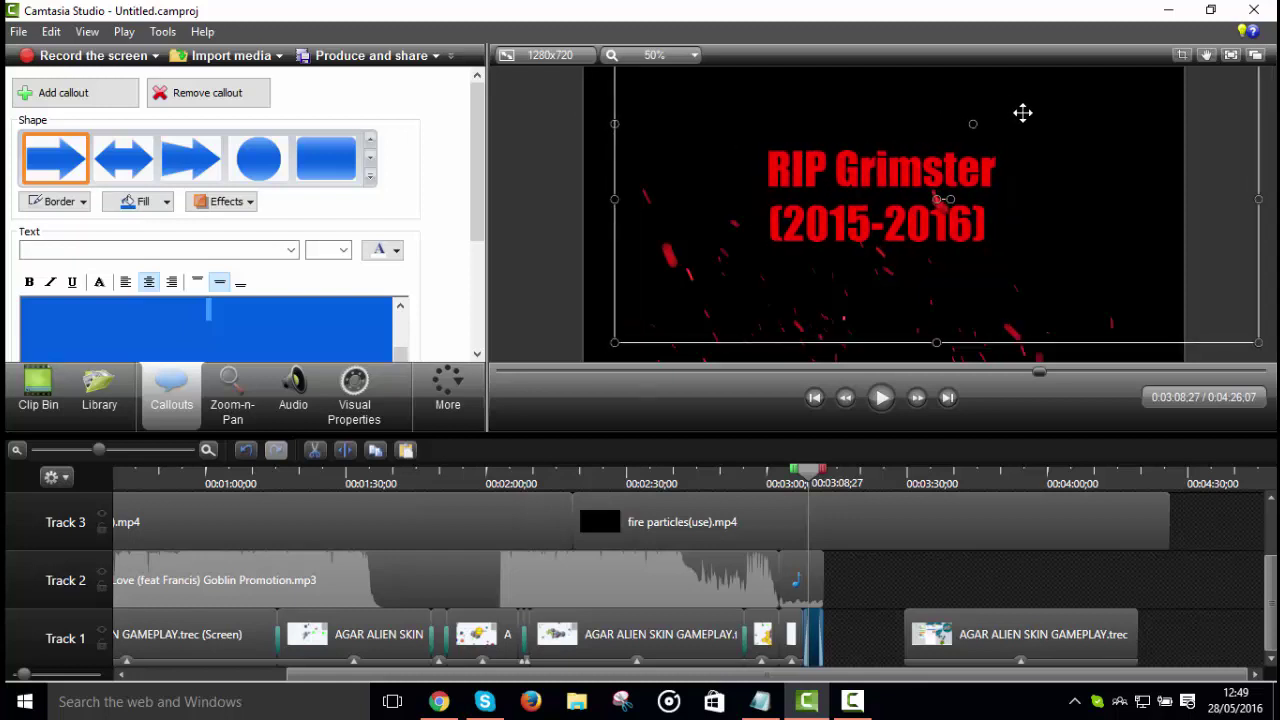
click(886, 399)
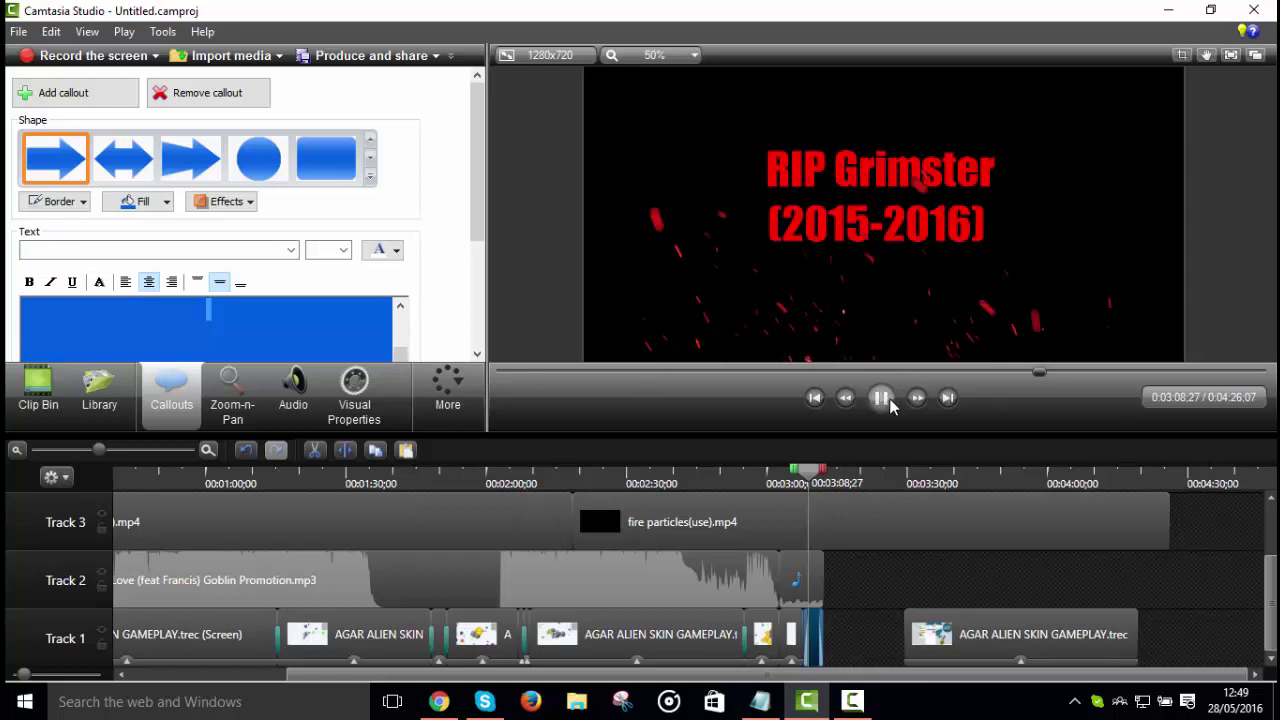
Step: Delete the part of the fire particles(use).mp4 clip on Track 3 that lies after 0:03:12;05
click(896, 500)
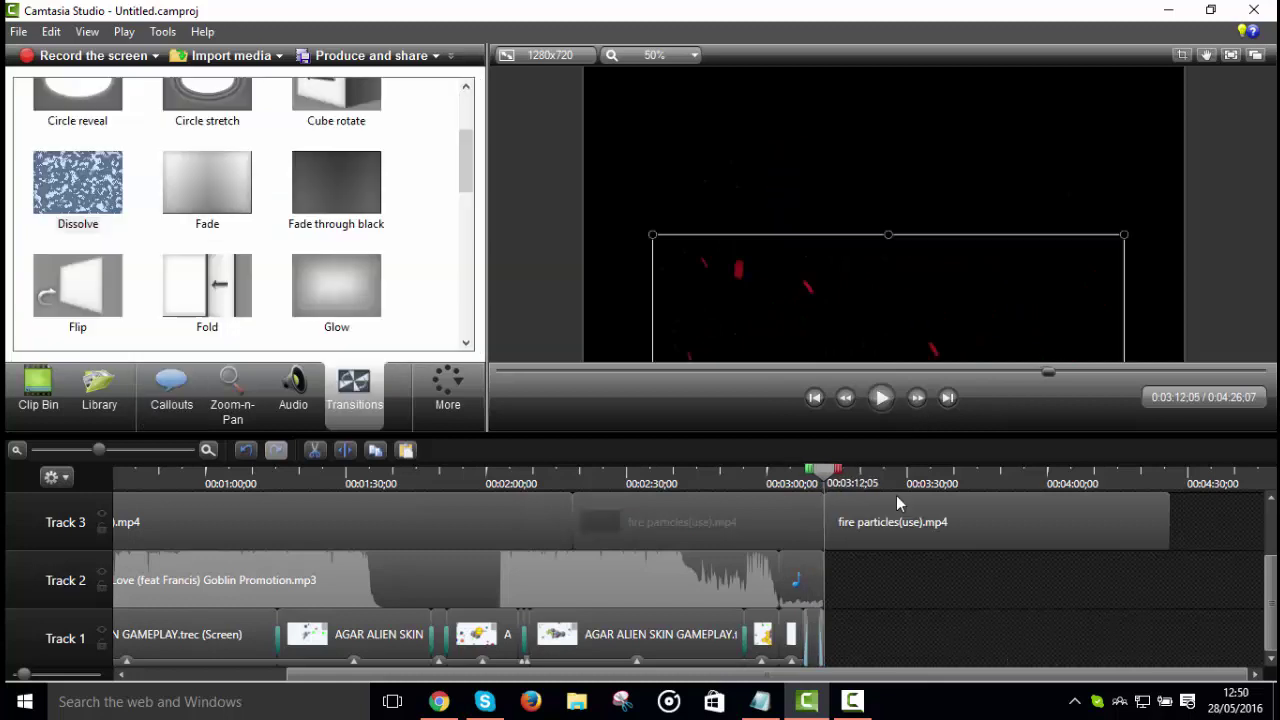
click(897, 497)
right_click(897, 497)
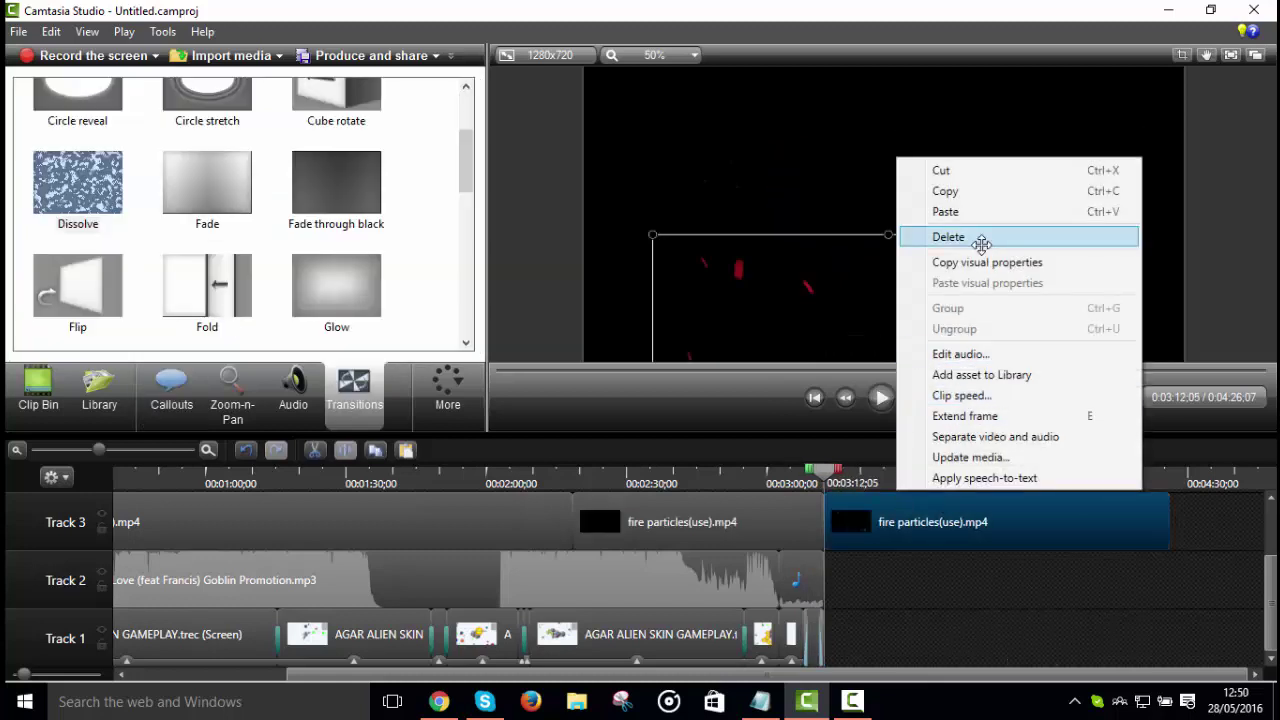
click(982, 240)
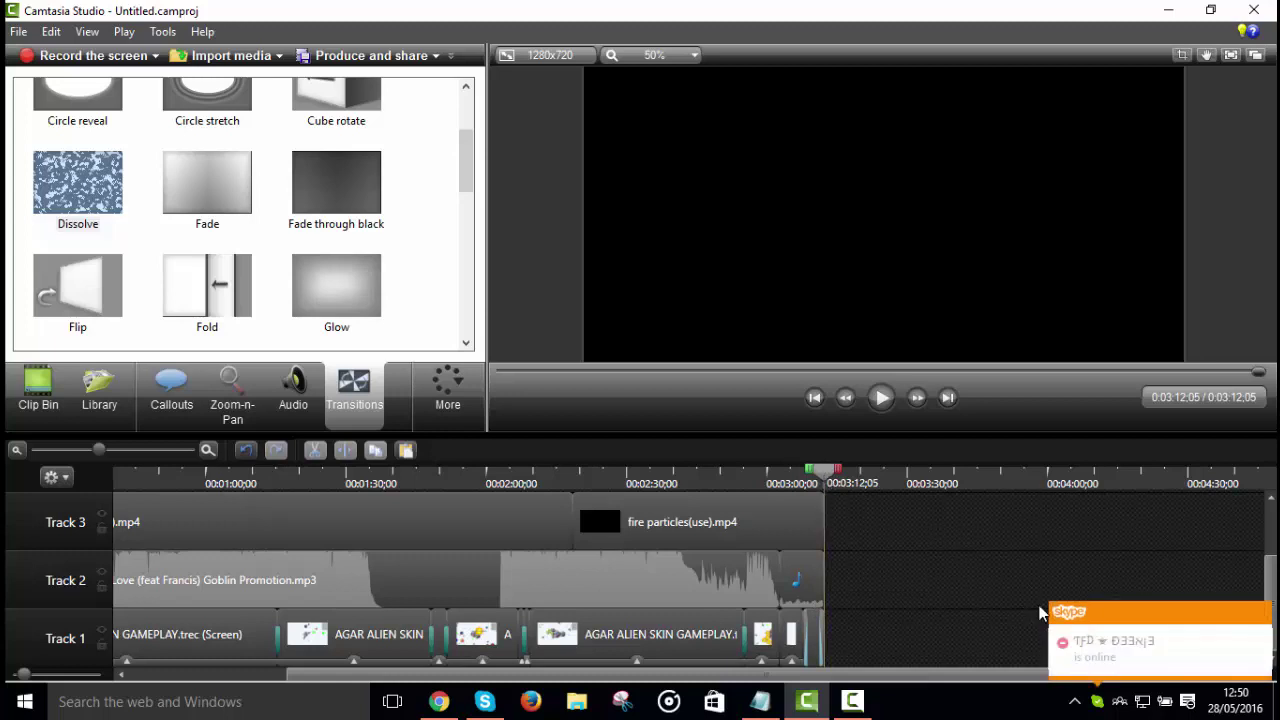
click(1261, 616)
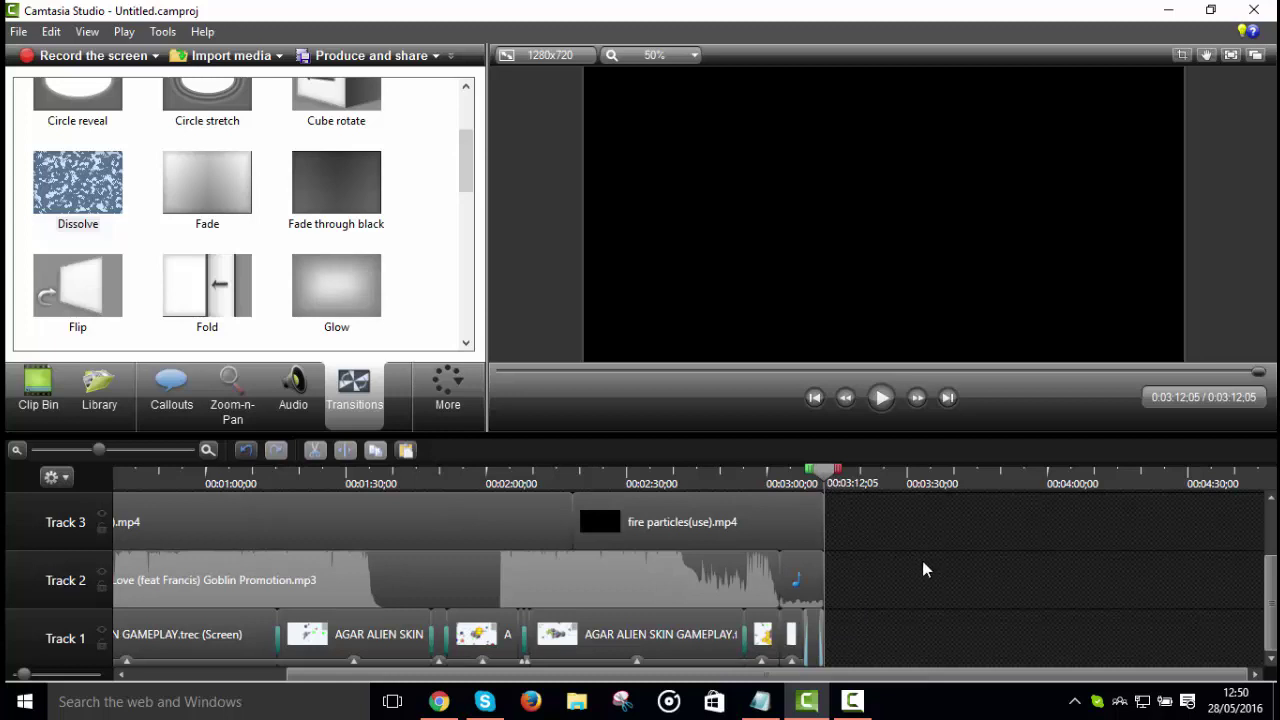
Step: Select all clips on the three tracks and shift them together so they start at about 0:01:13, leaving an empty gap before them
drag(466, 551, 2, 470)
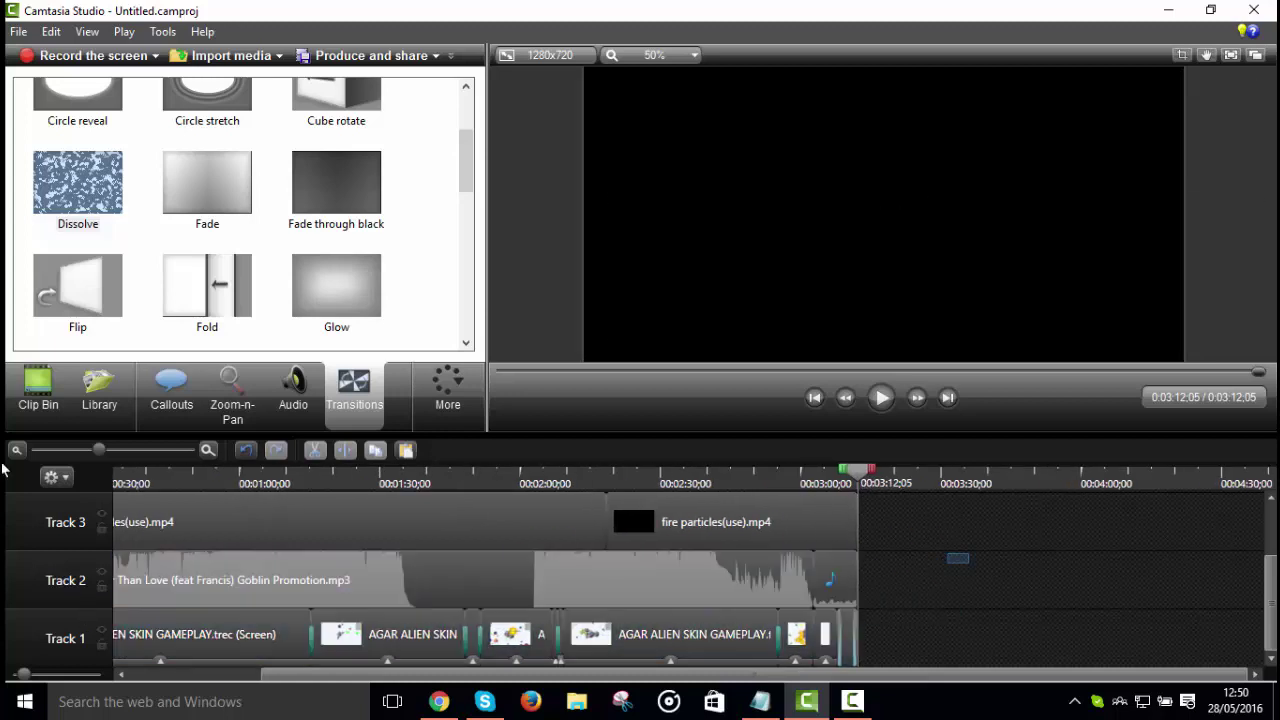
drag(107, 452, 74, 446)
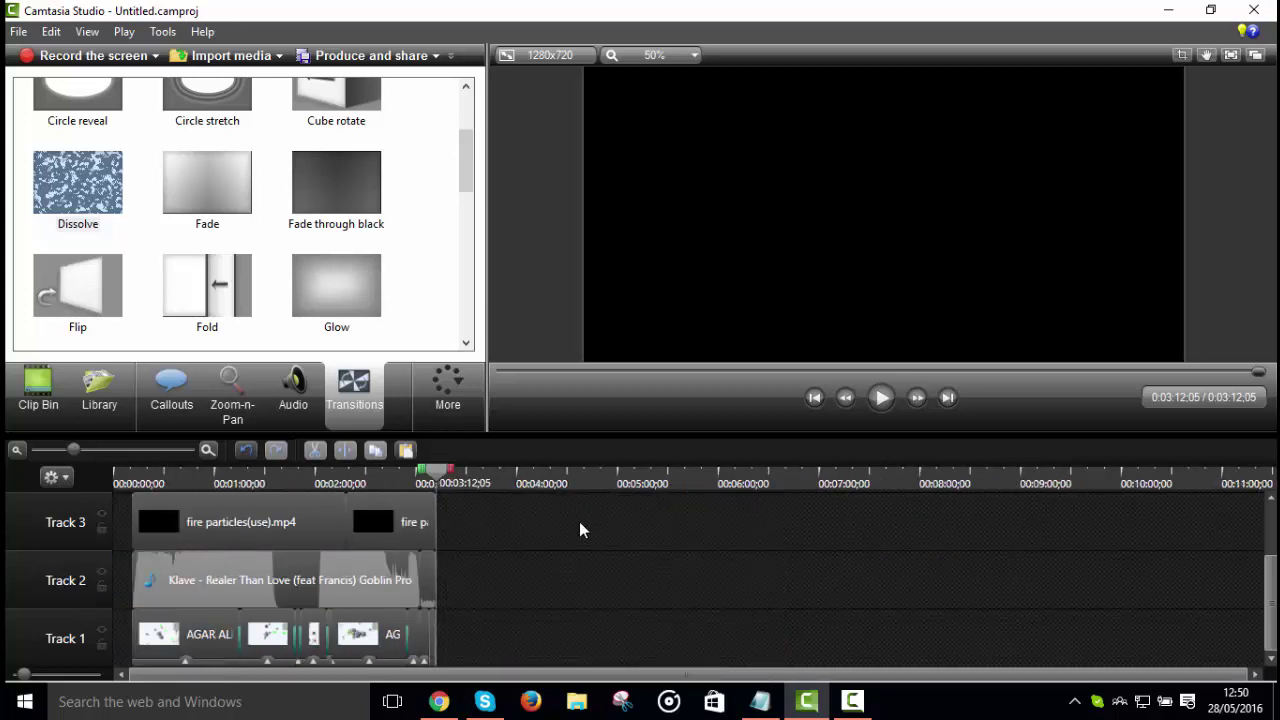
drag(557, 508, 157, 662)
drag(209, 520, 105, 525)
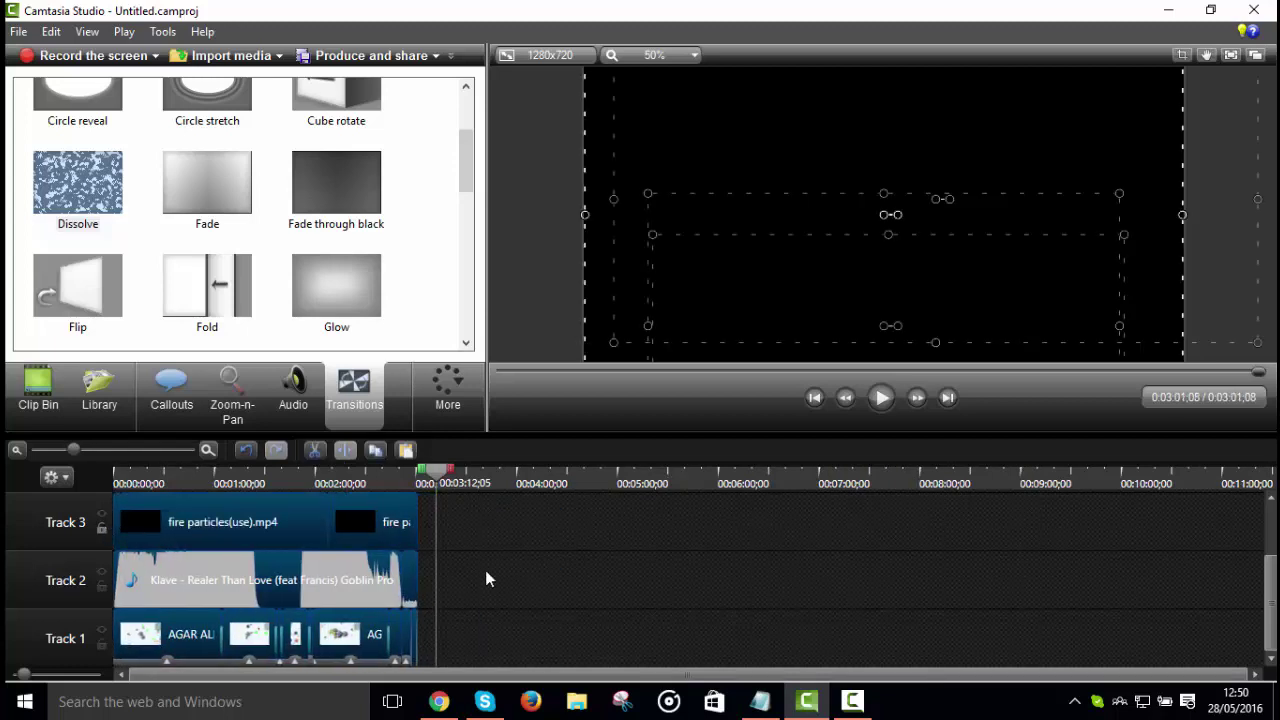
drag(251, 526, 371, 524)
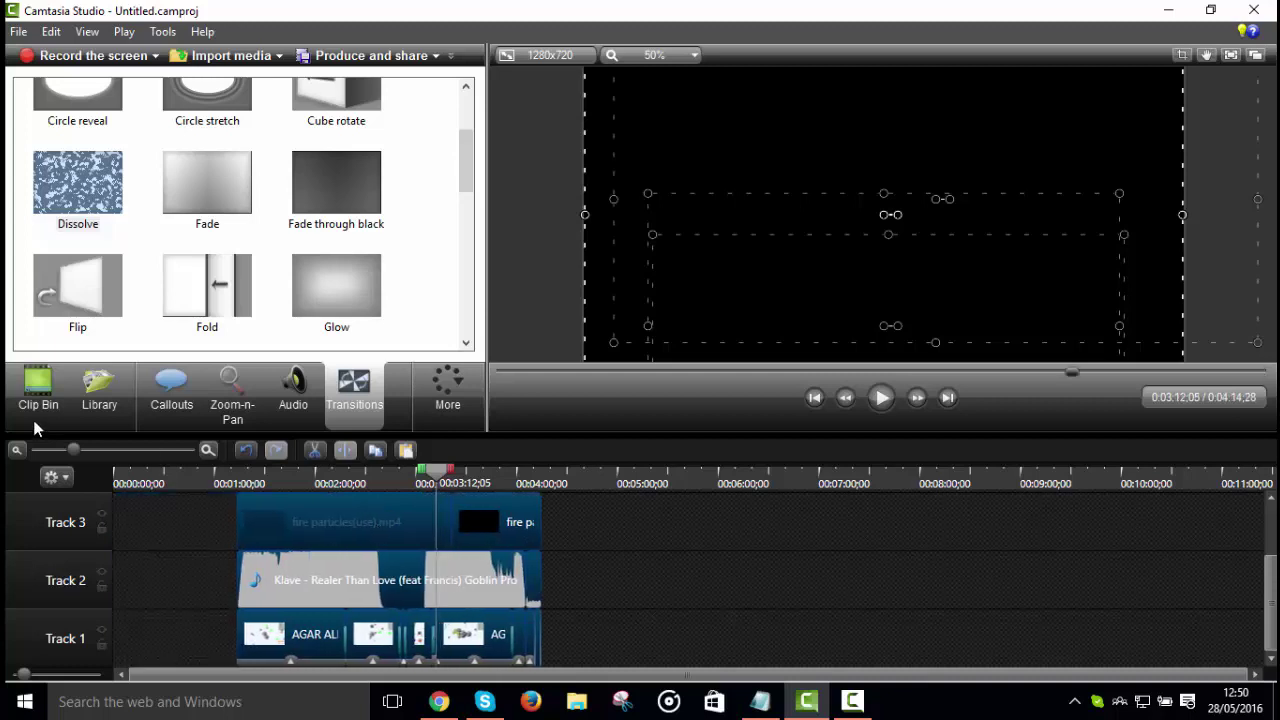
click(38, 420)
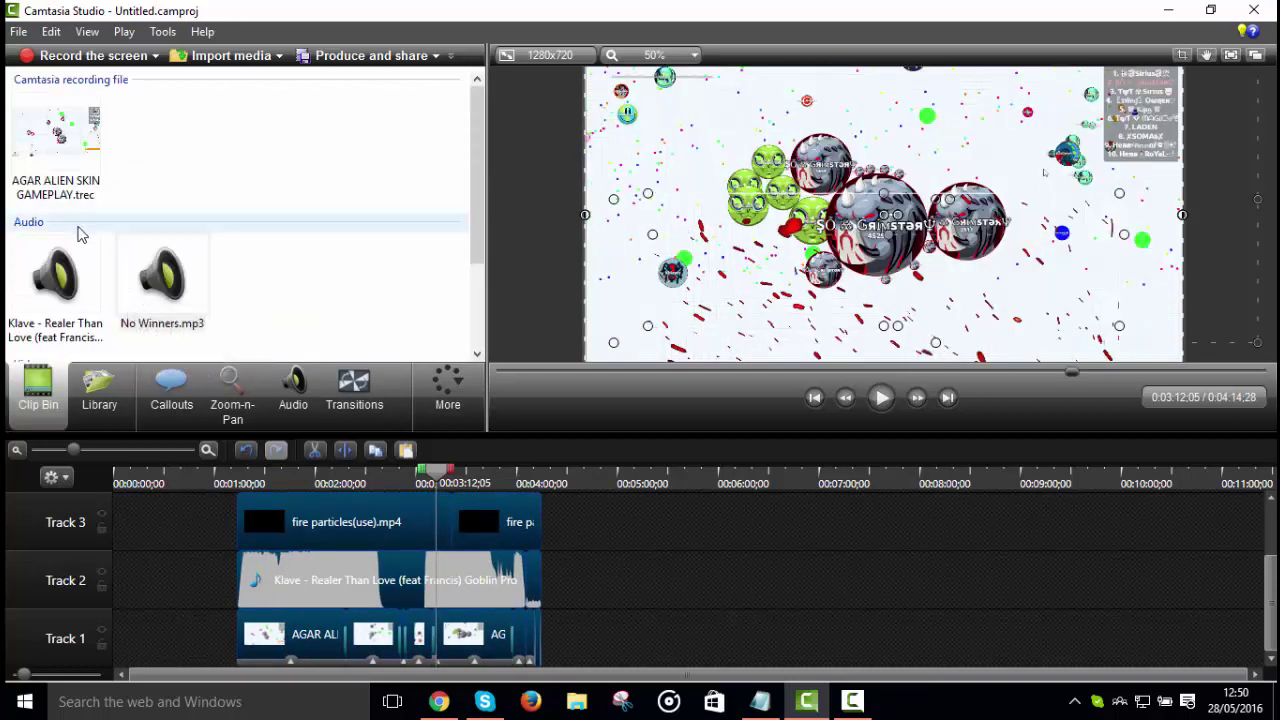
click(737, 602)
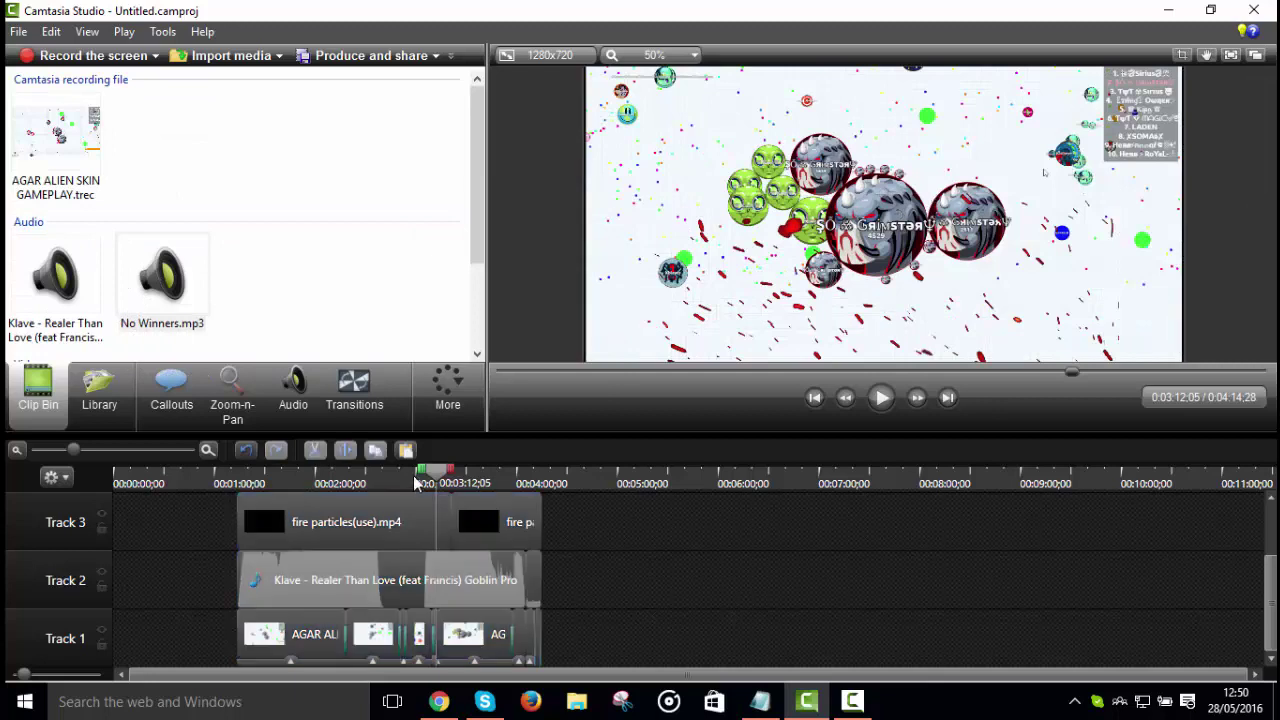
Step: Split the fire particles overlay and the song at 0:02:50;18, where the Glow transition on Track 1 begins
click(110, 449)
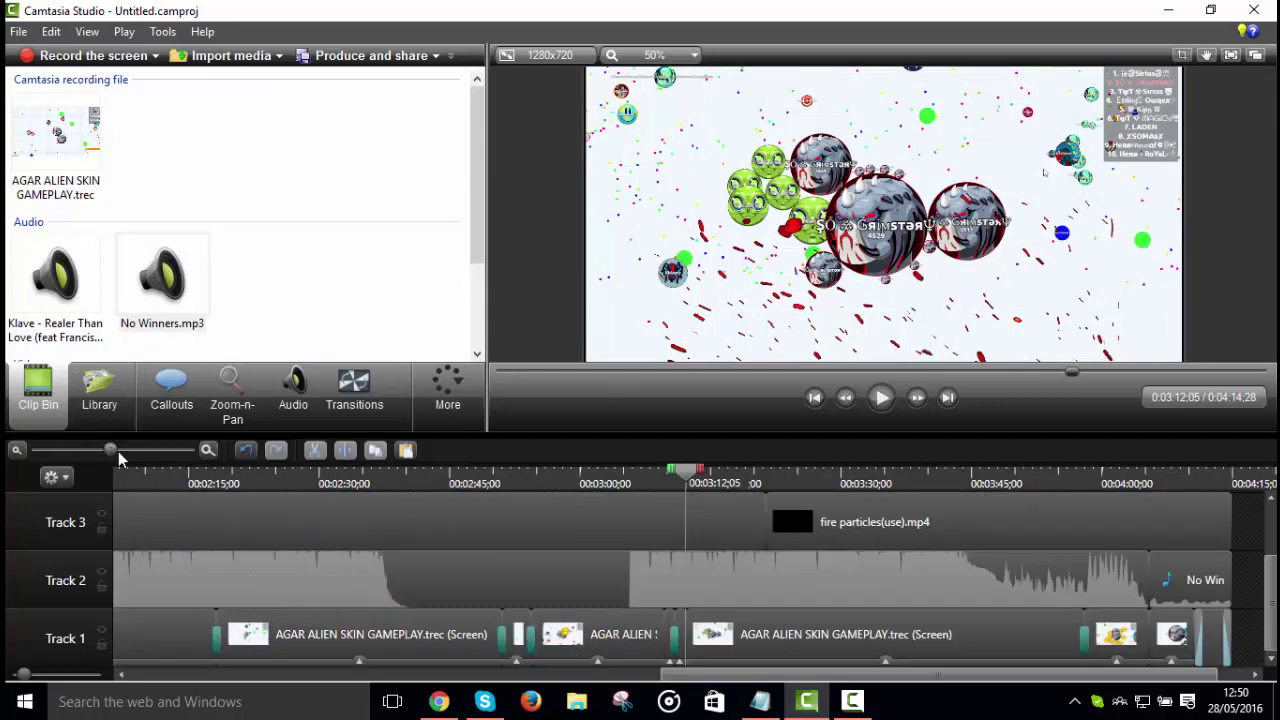
click(505, 517)
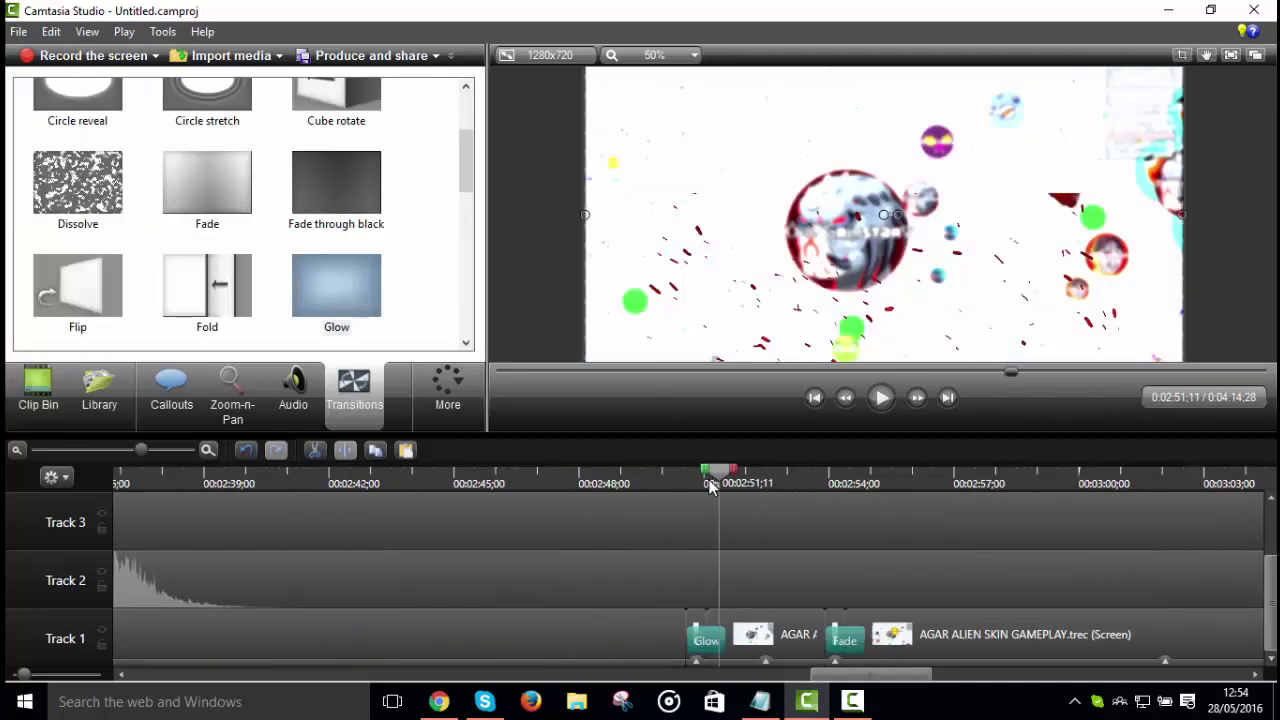
click(684, 496)
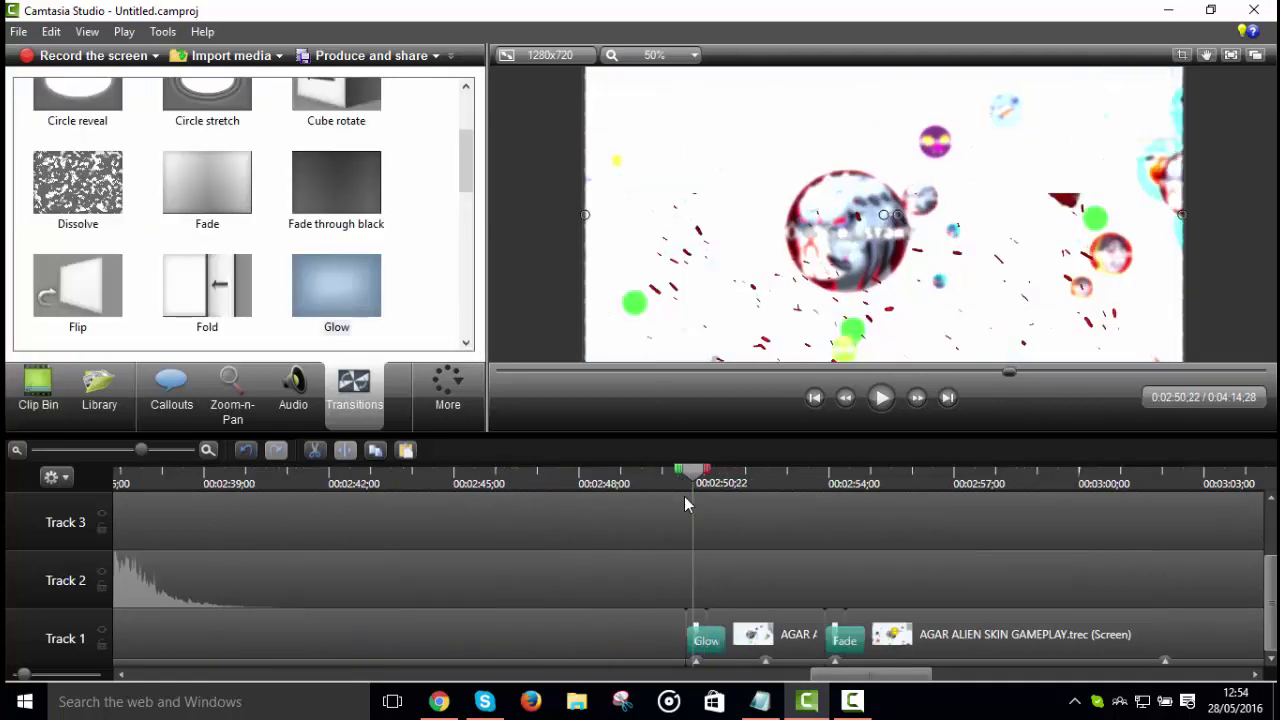
key(ctrl+v)
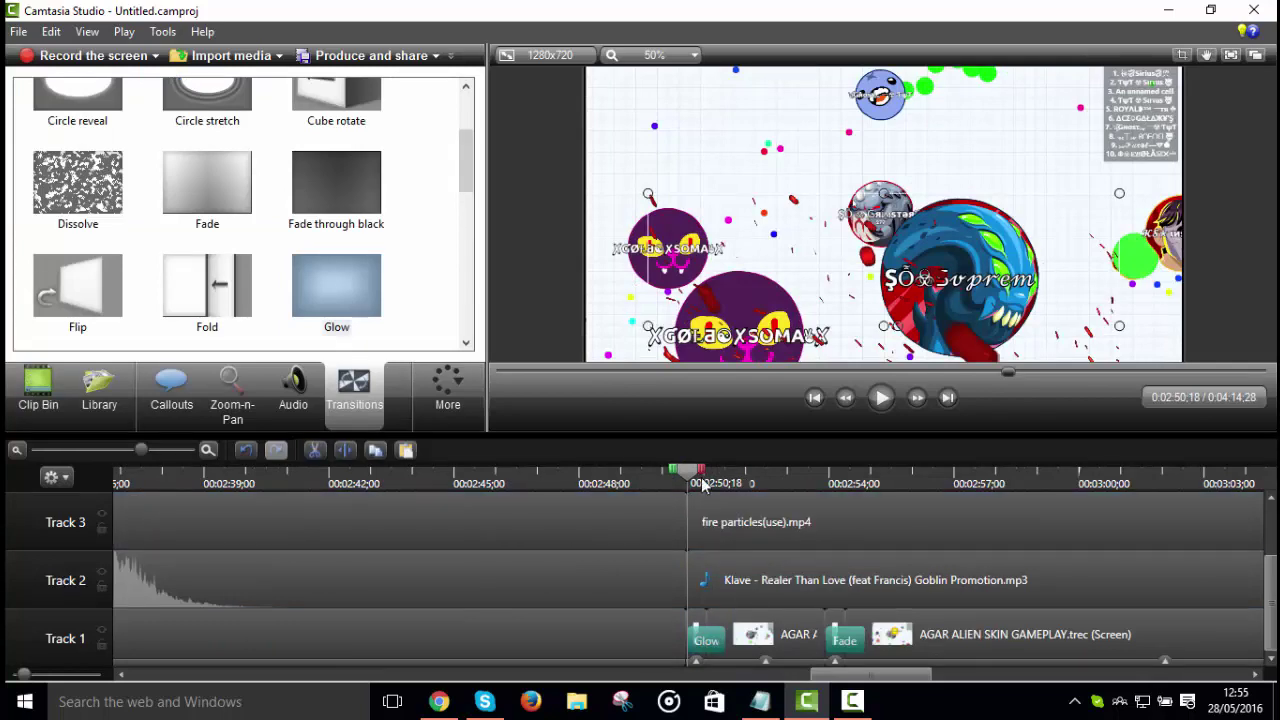
Step: Split the fire particles overlay on Track 3 and the song on Track 2 at 0:02:53;27
drag(688, 475, 845, 550)
click(861, 536)
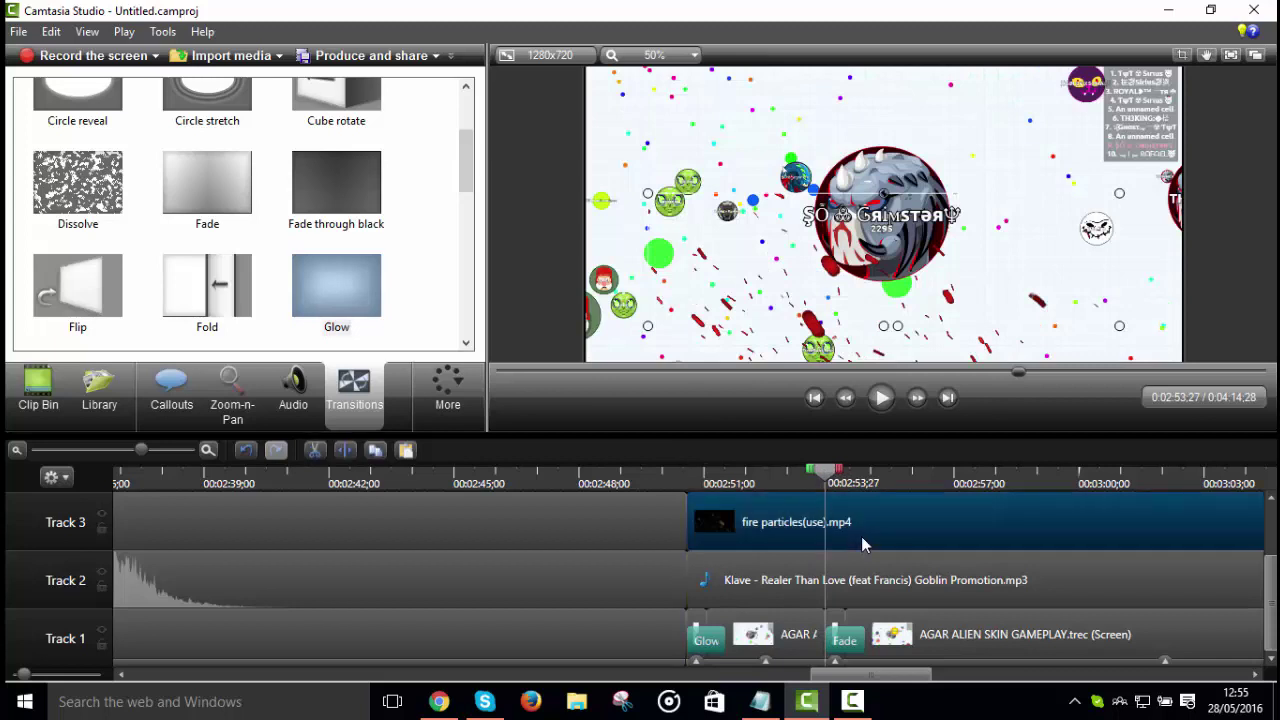
key(s)
click(845, 590)
key(s)
Step: Copy the section from 0:02:50;18 to 0:02:53;27 on all three tracks to the start of the timeline and preview it
scroll(837, 611, up, 2)
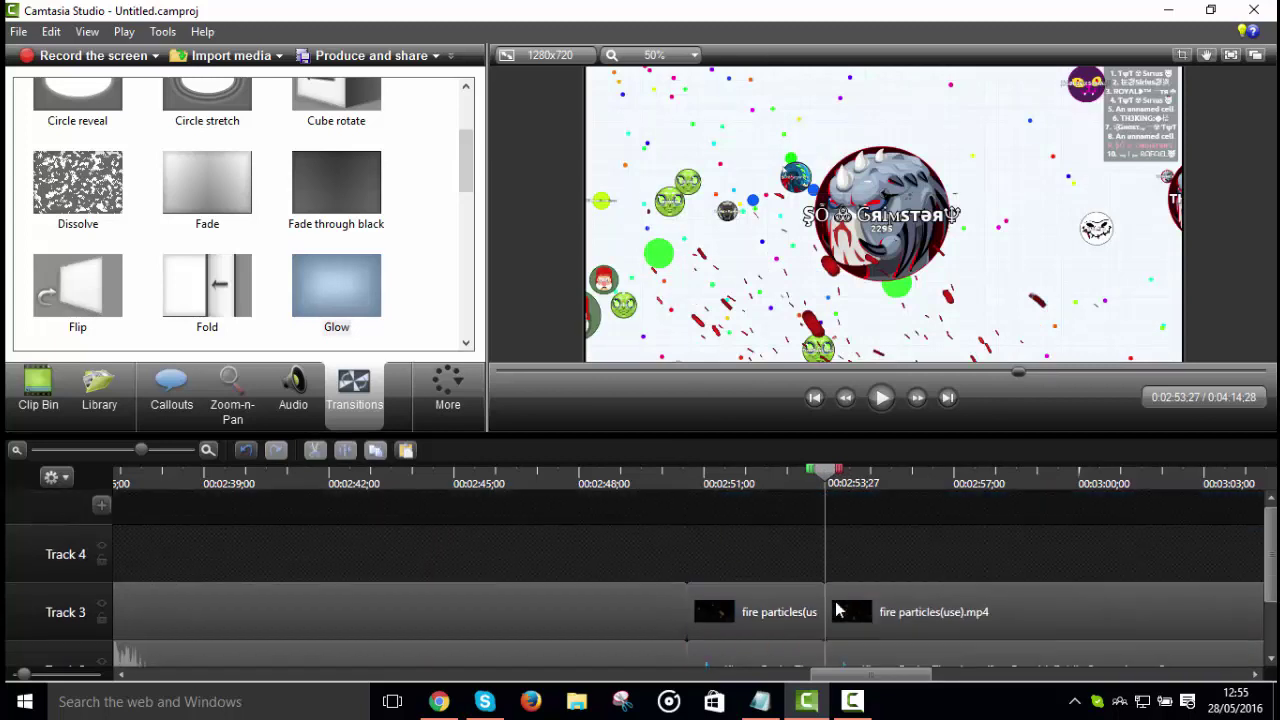
drag(765, 568, 705, 684)
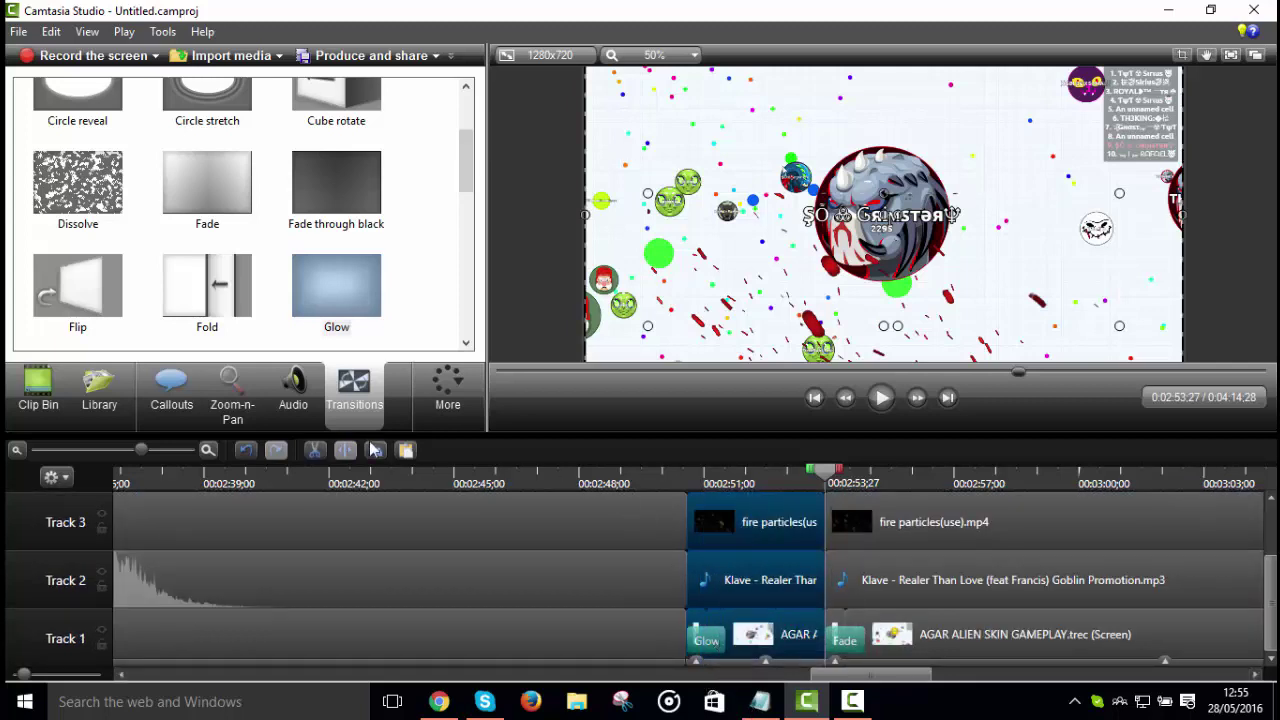
click(76, 449)
drag(182, 573, 112, 668)
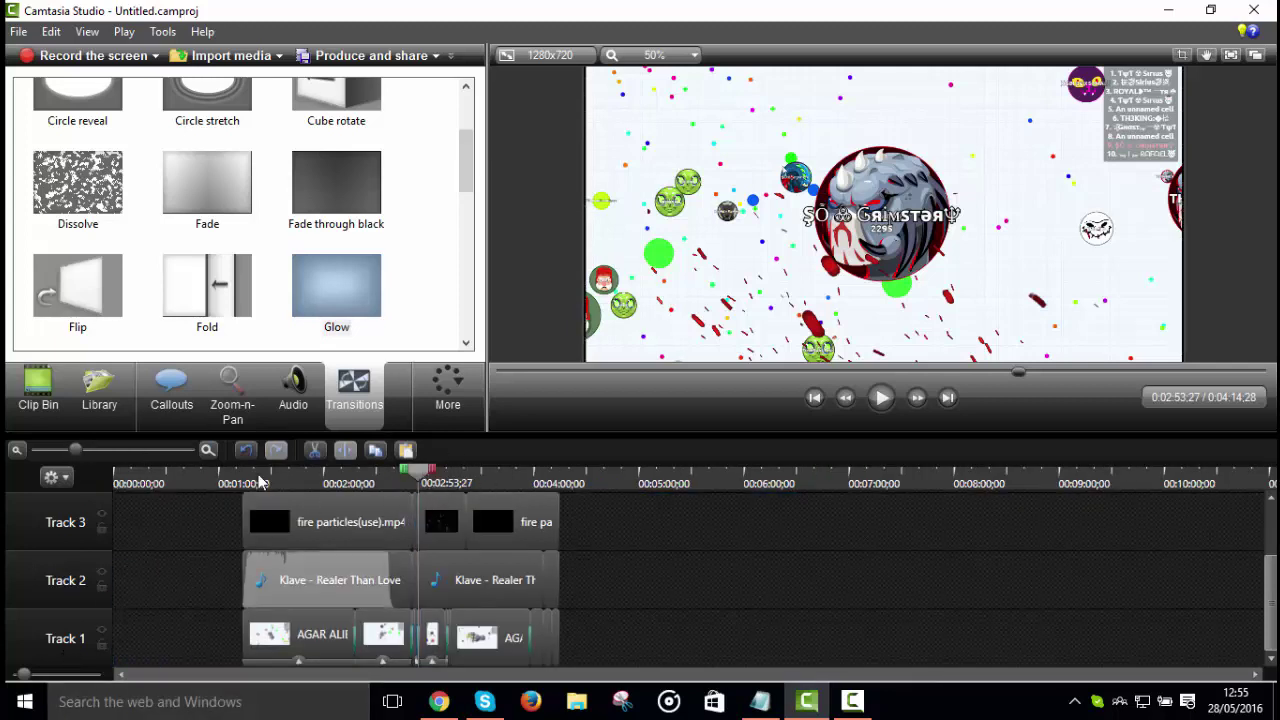
click(367, 474)
click(402, 474)
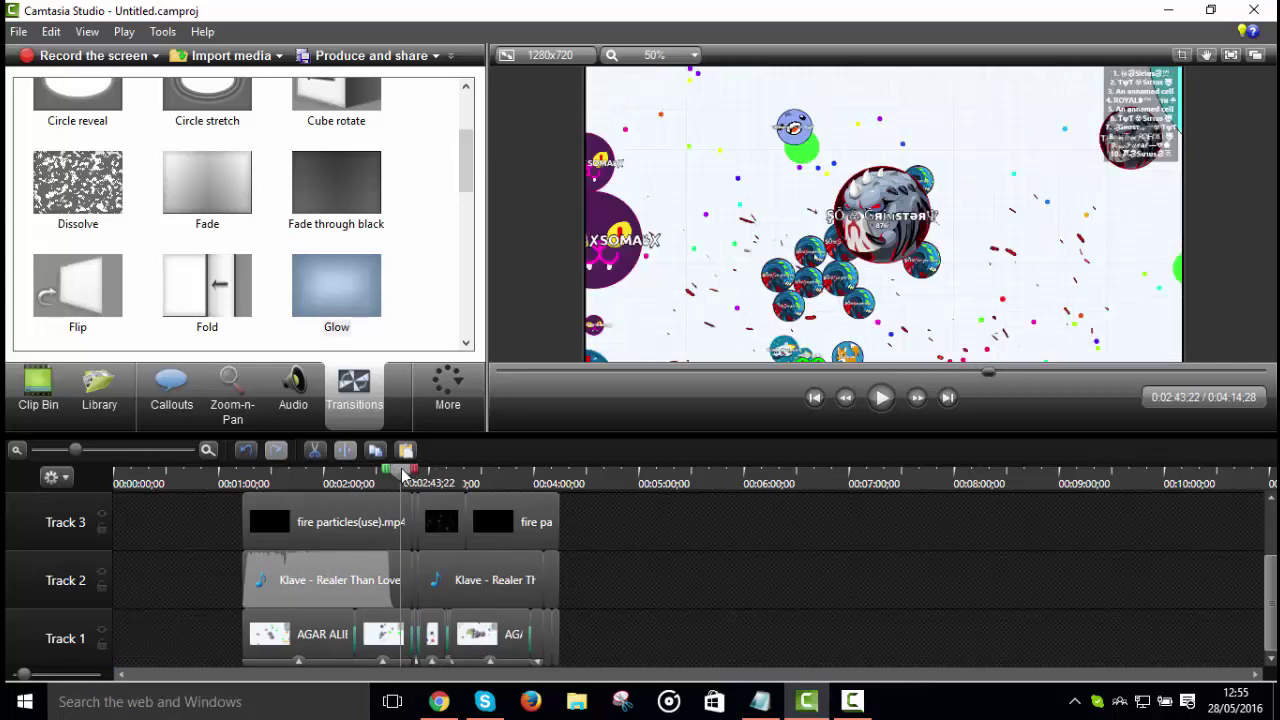
drag(360, 474, 91, 480)
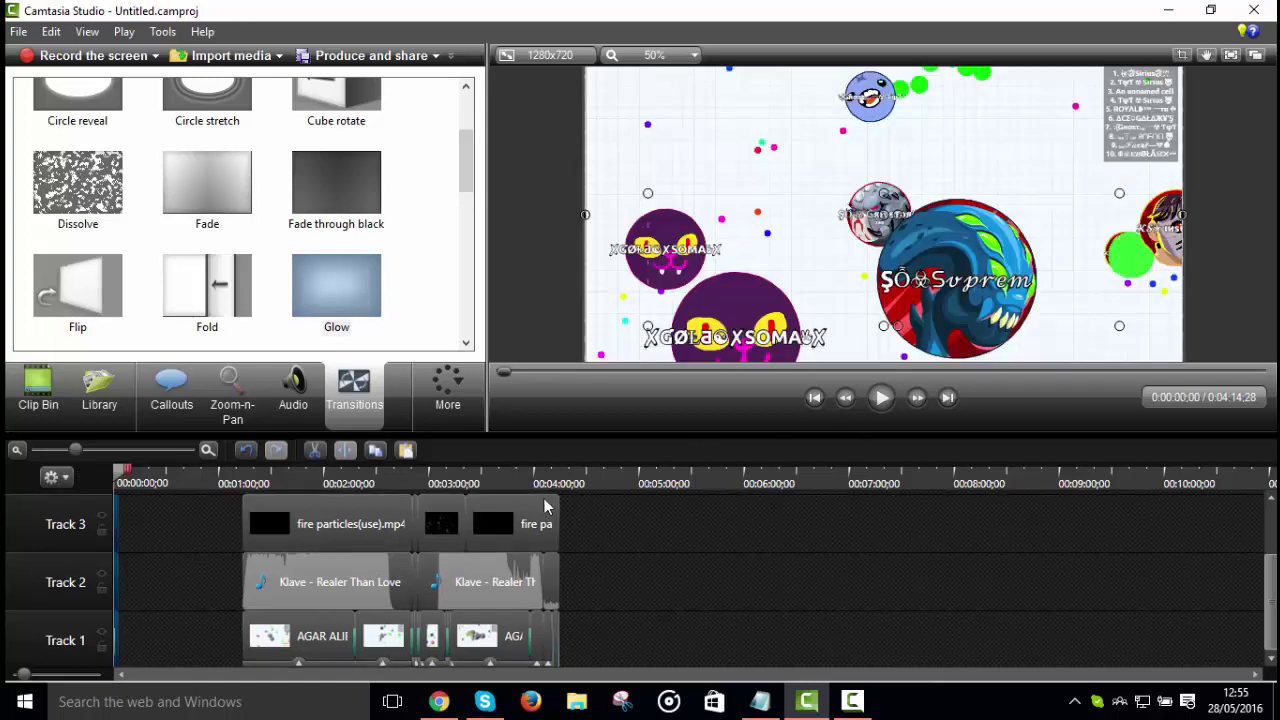
click(882, 397)
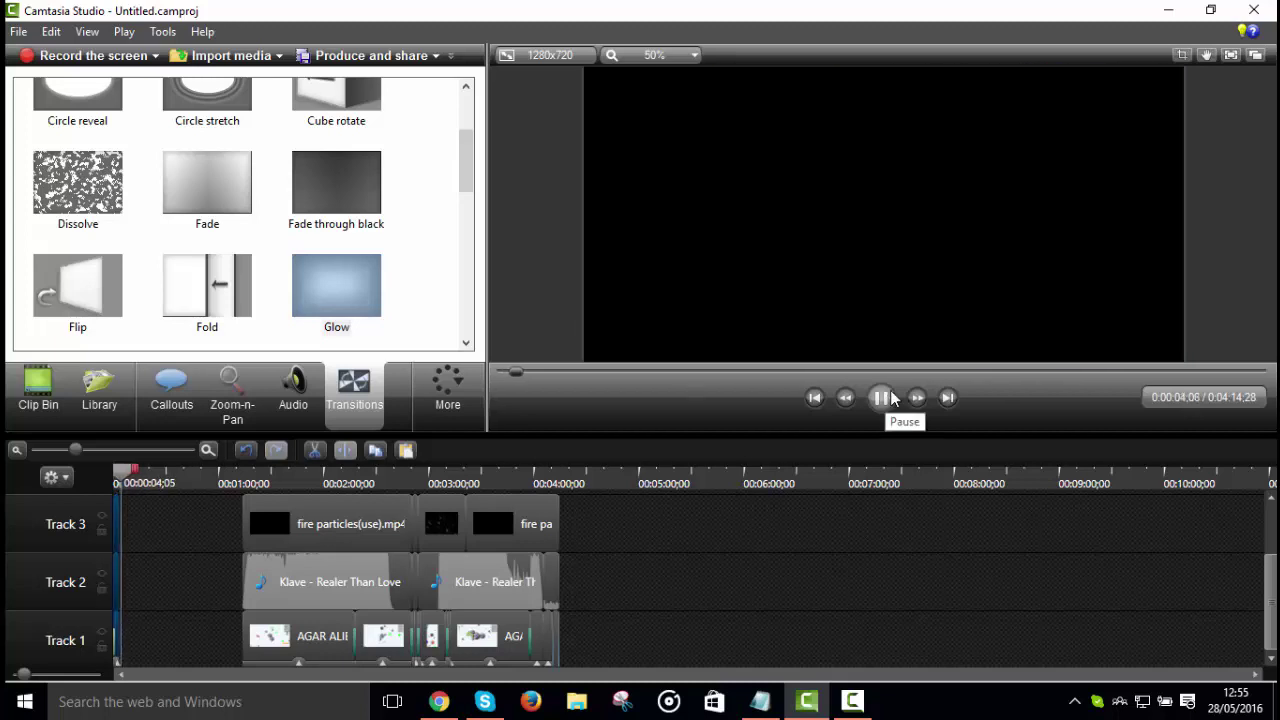
key(space)
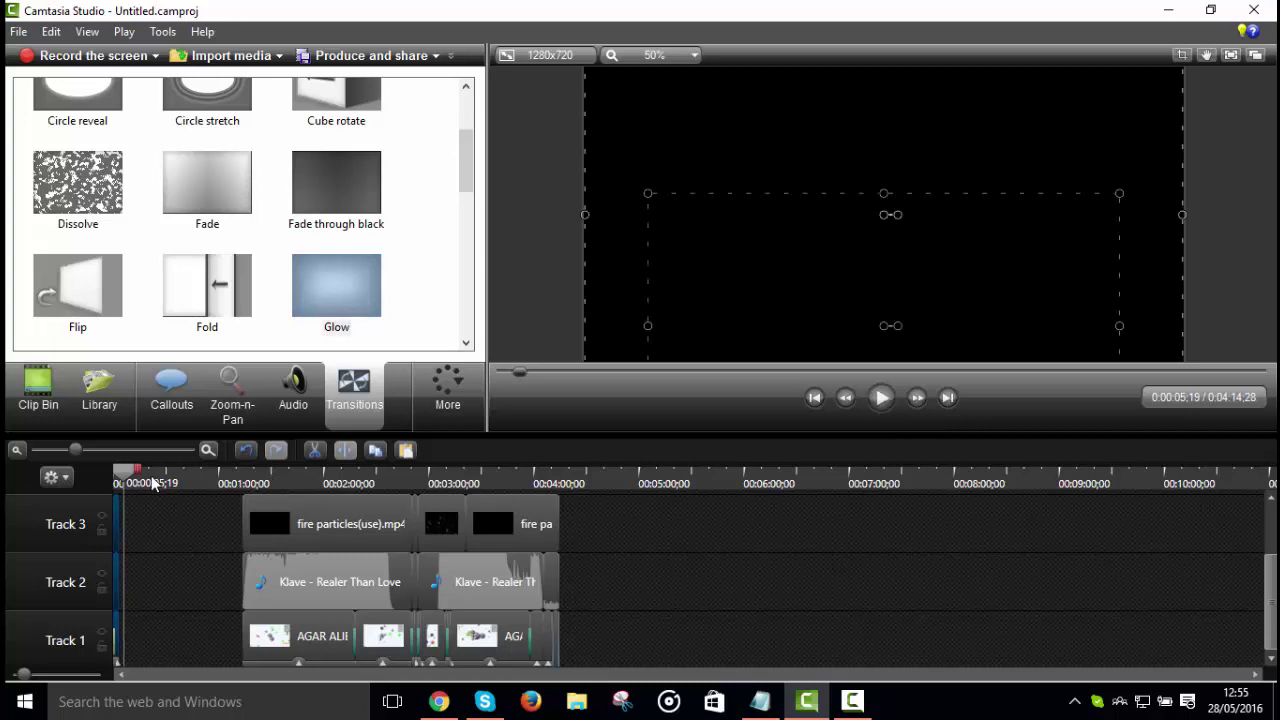
Step: Add Grimister Intro.mp4 to Track 2 at 0:00:03;10, right after the copied opening section, and play the video from the start
click(125, 481)
click(28, 420)
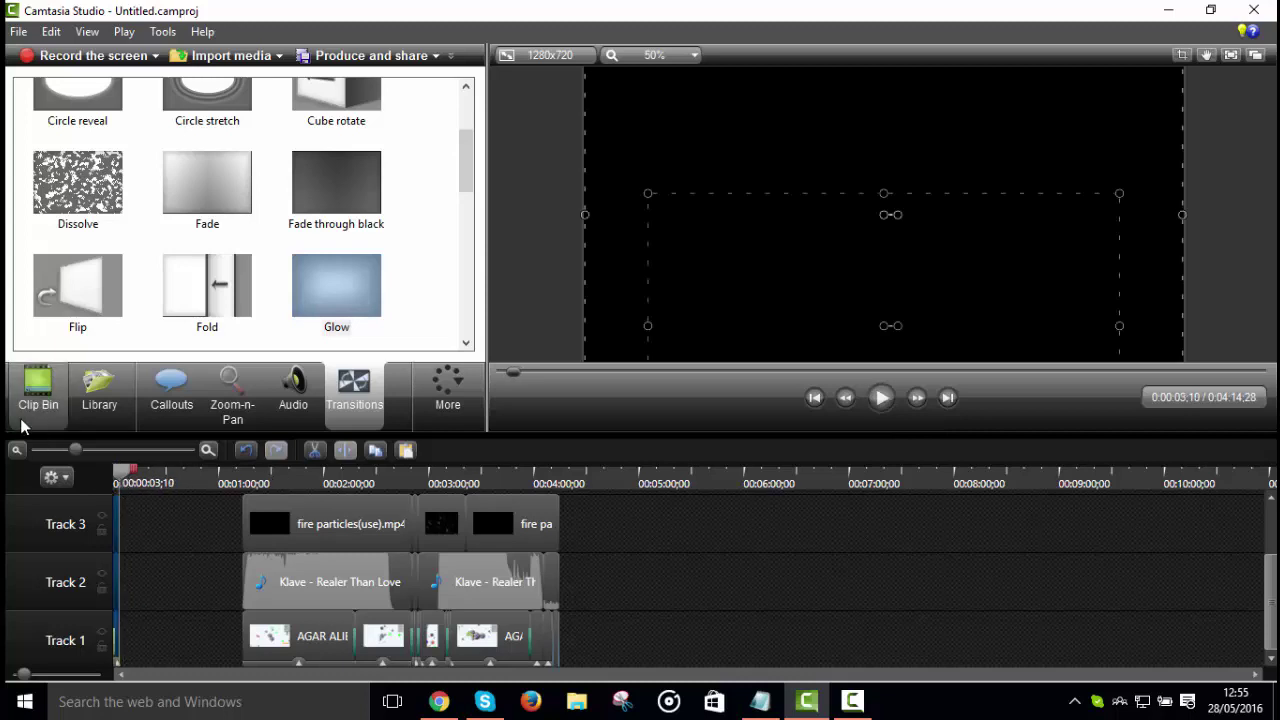
scroll(343, 257, down, 3)
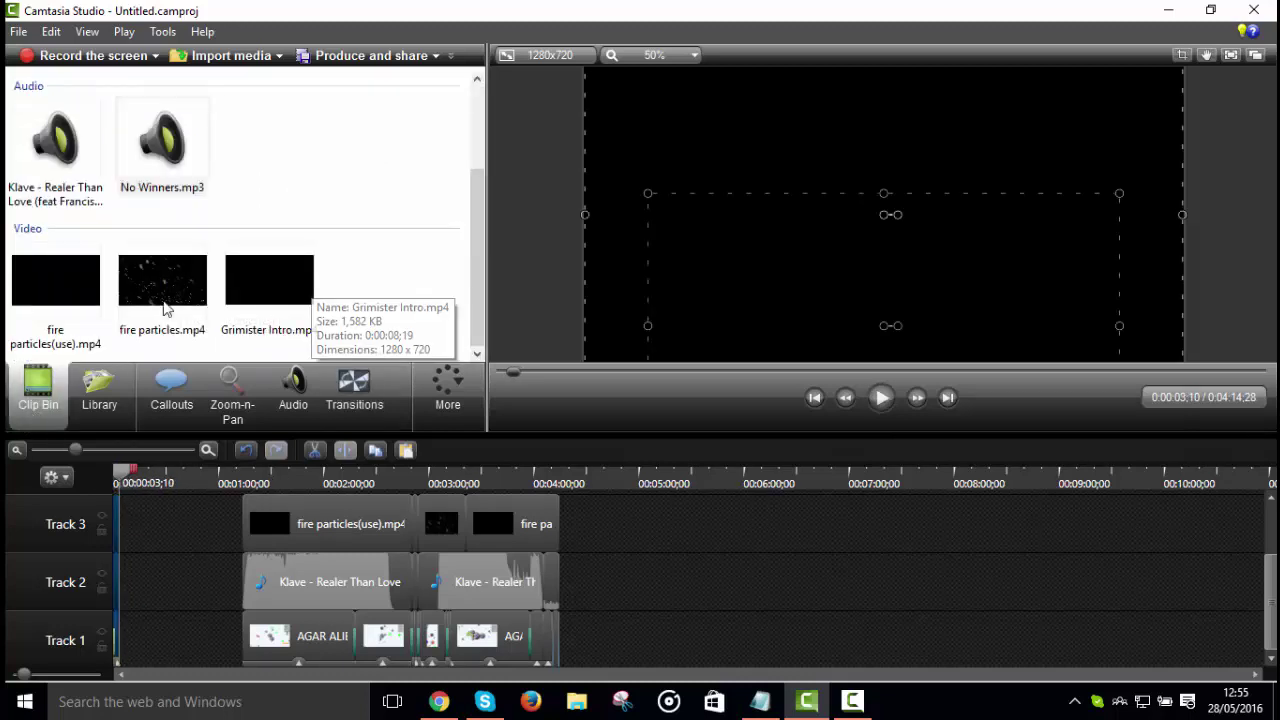
scroll(238, 273, up, 3)
scroll(238, 273, down, 3)
click(241, 263)
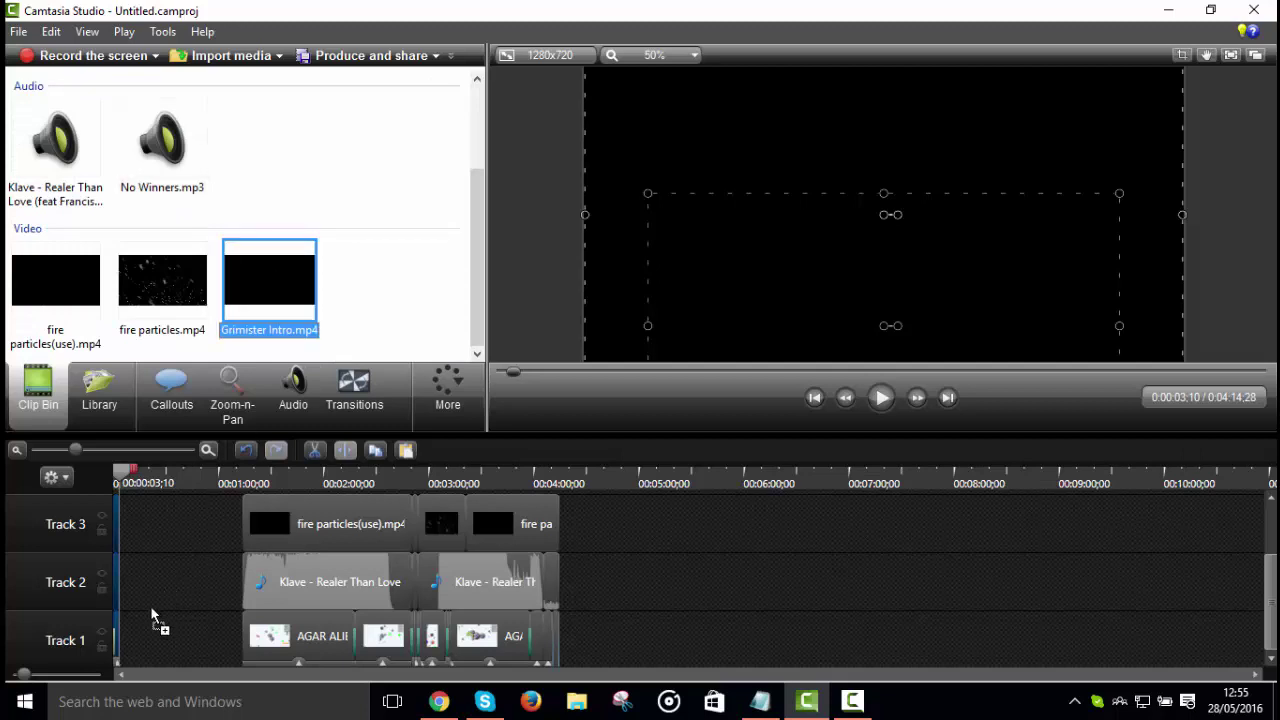
drag(160, 596, 115, 590)
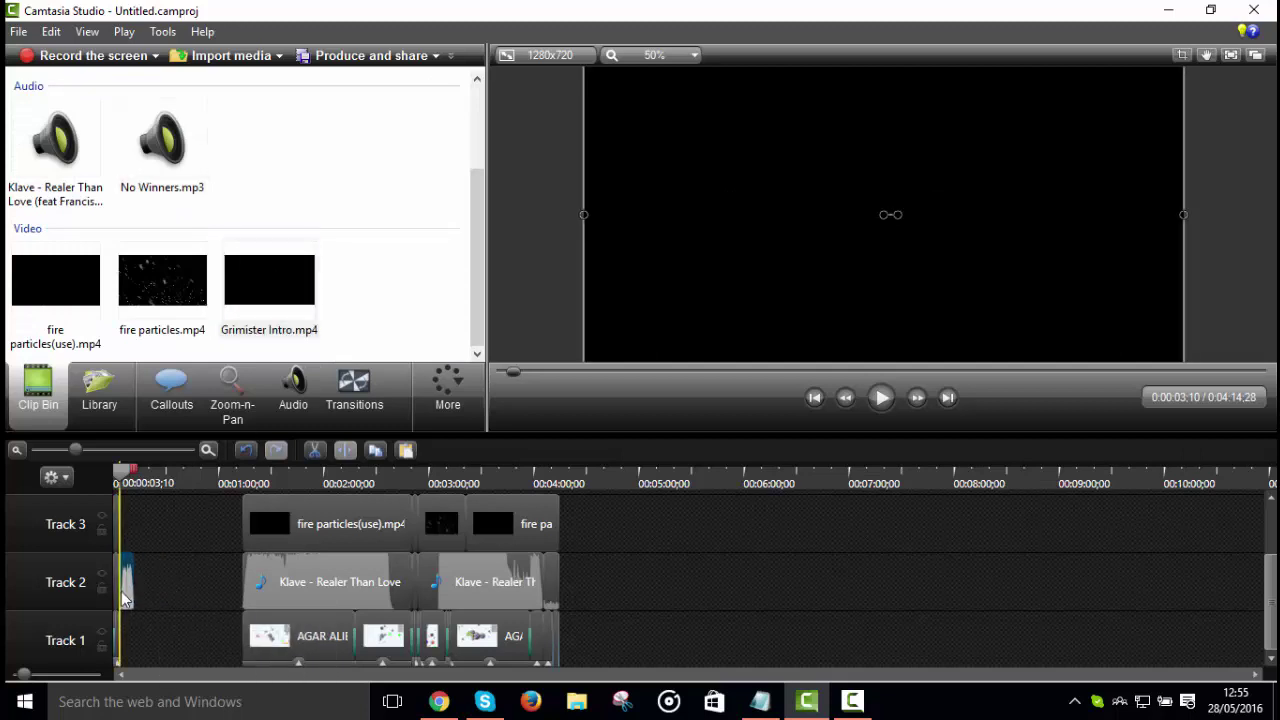
drag(123, 485, 101, 485)
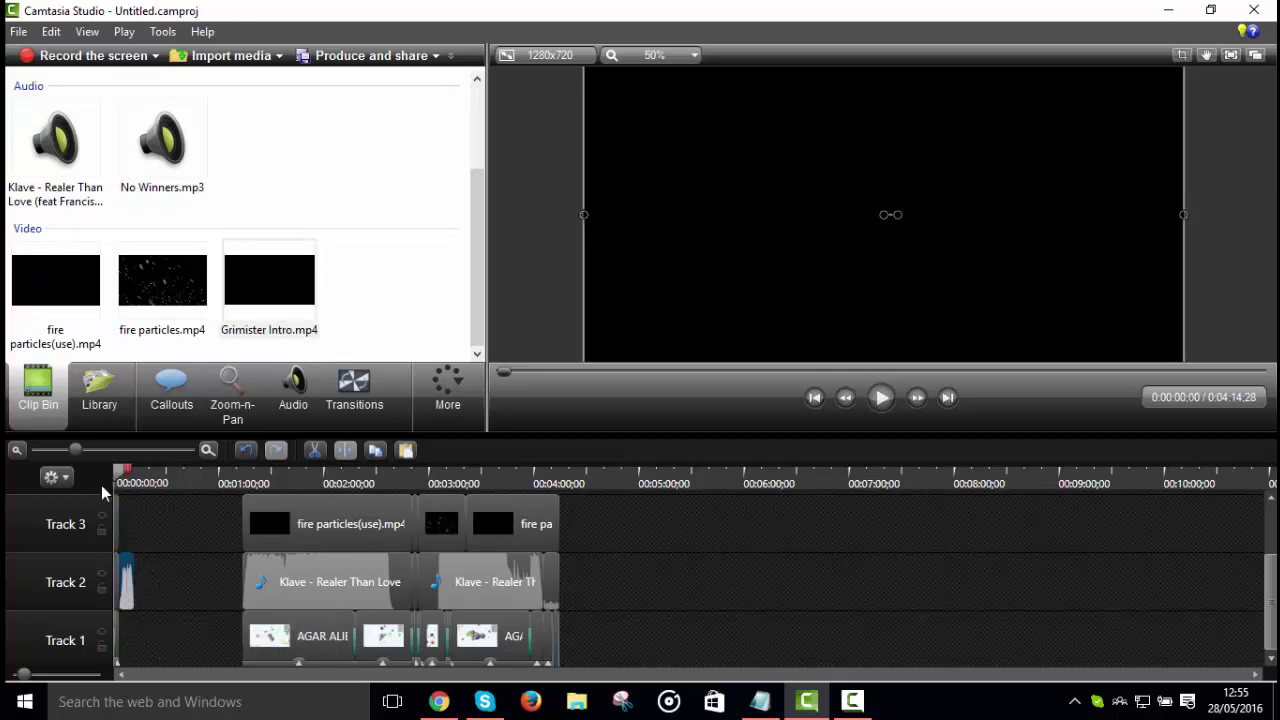
click(881, 398)
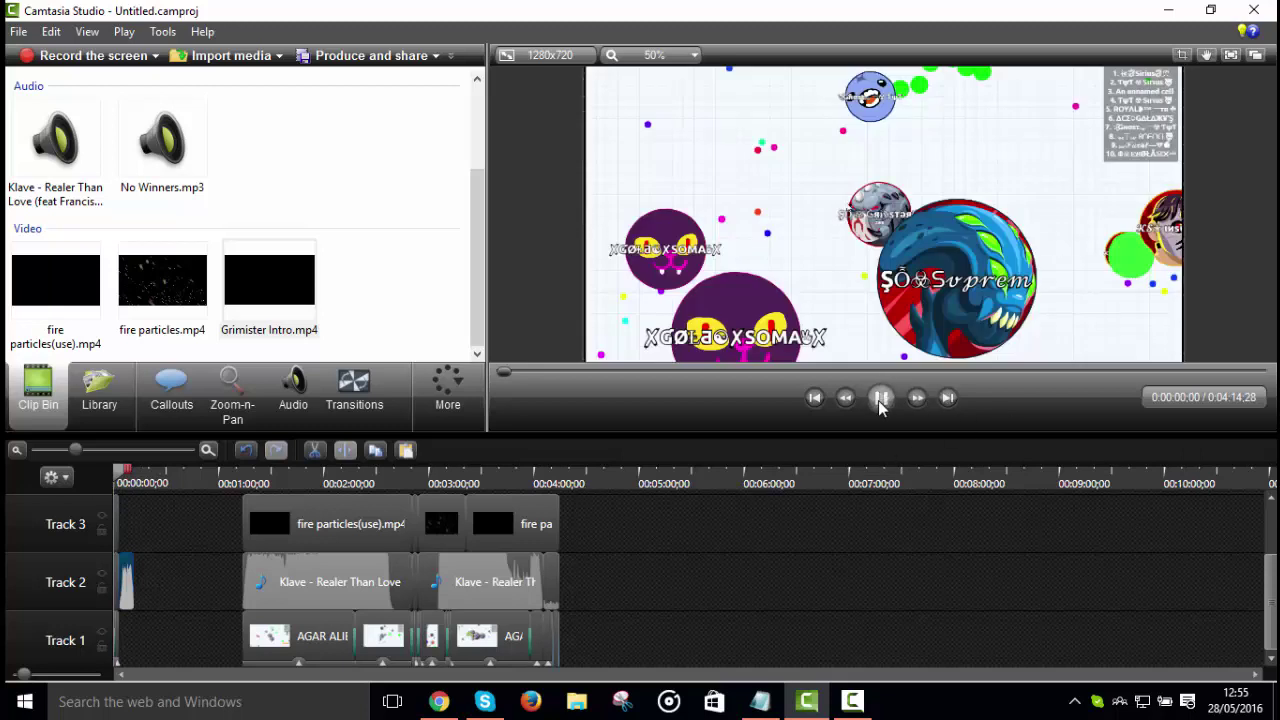
Step: Stop the preview and move all the main clips on the three tracks to start right after the intro
click(881, 400)
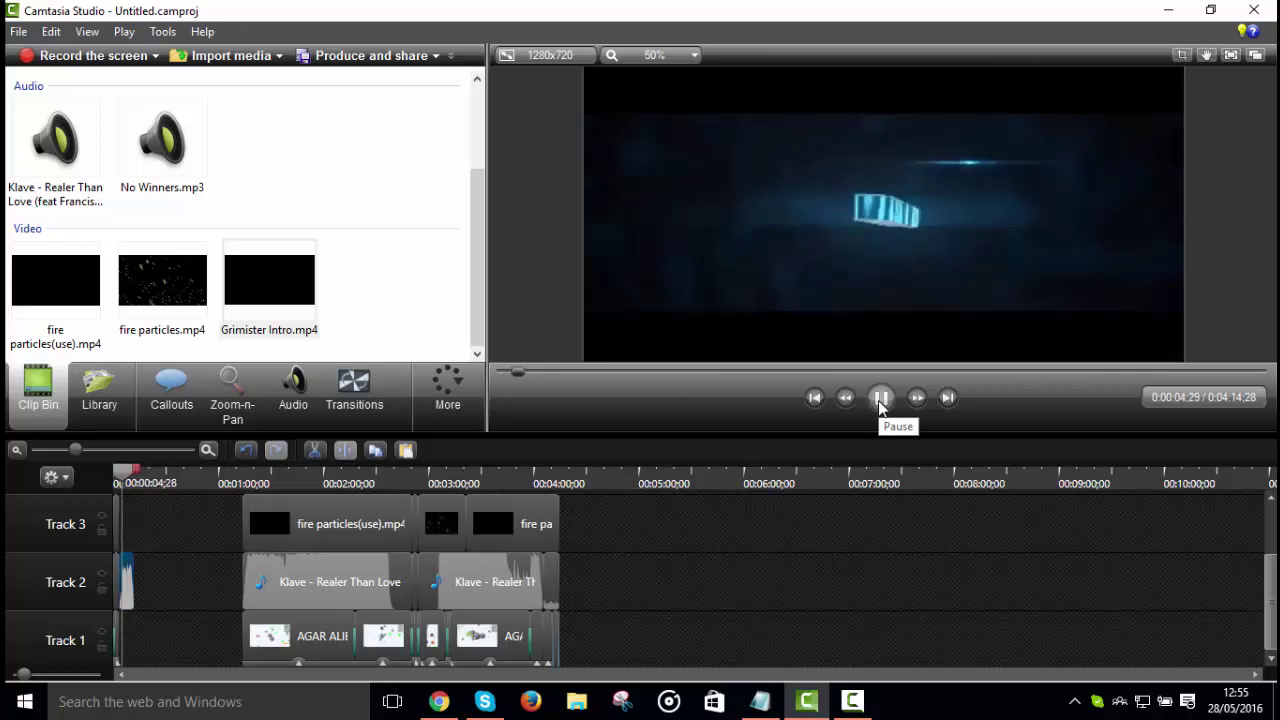
click(881, 400)
drag(782, 514, 213, 684)
drag(368, 532, 167, 517)
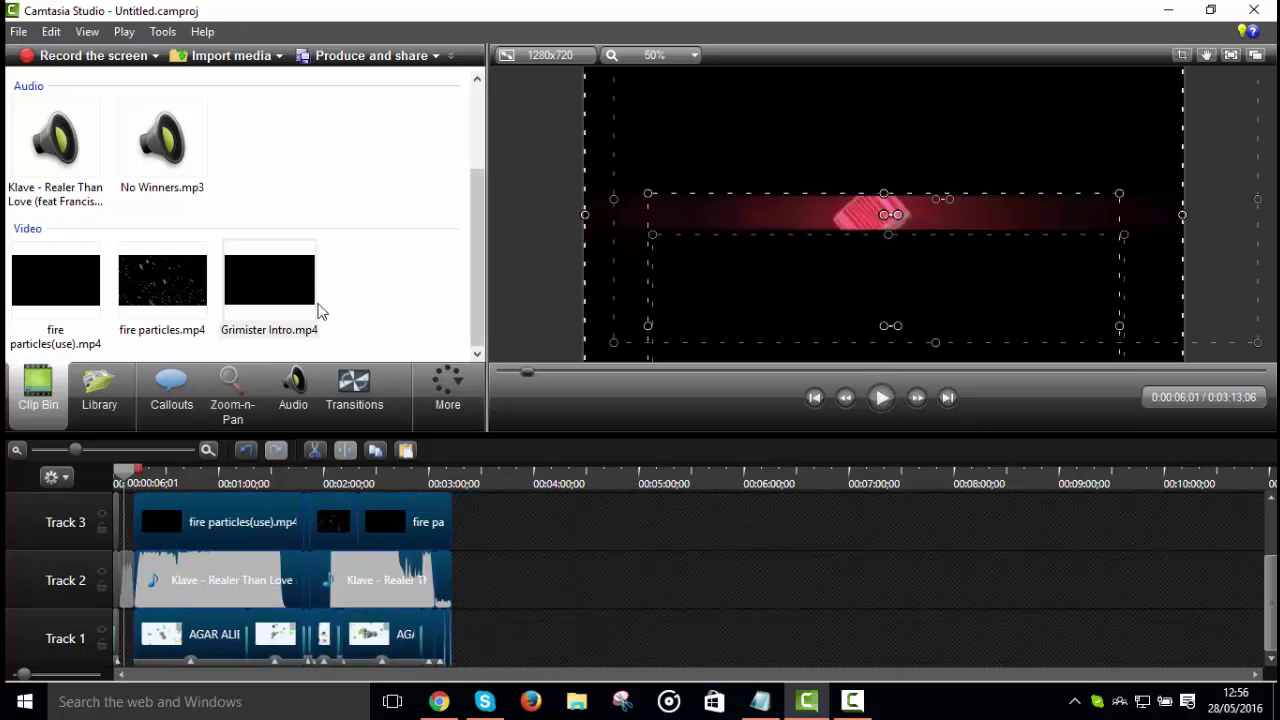
Step: Import Grimster outro.mp4 from the Videos folder and place it on Track 2 right after the last clip
scroll(205, 260, up, 3)
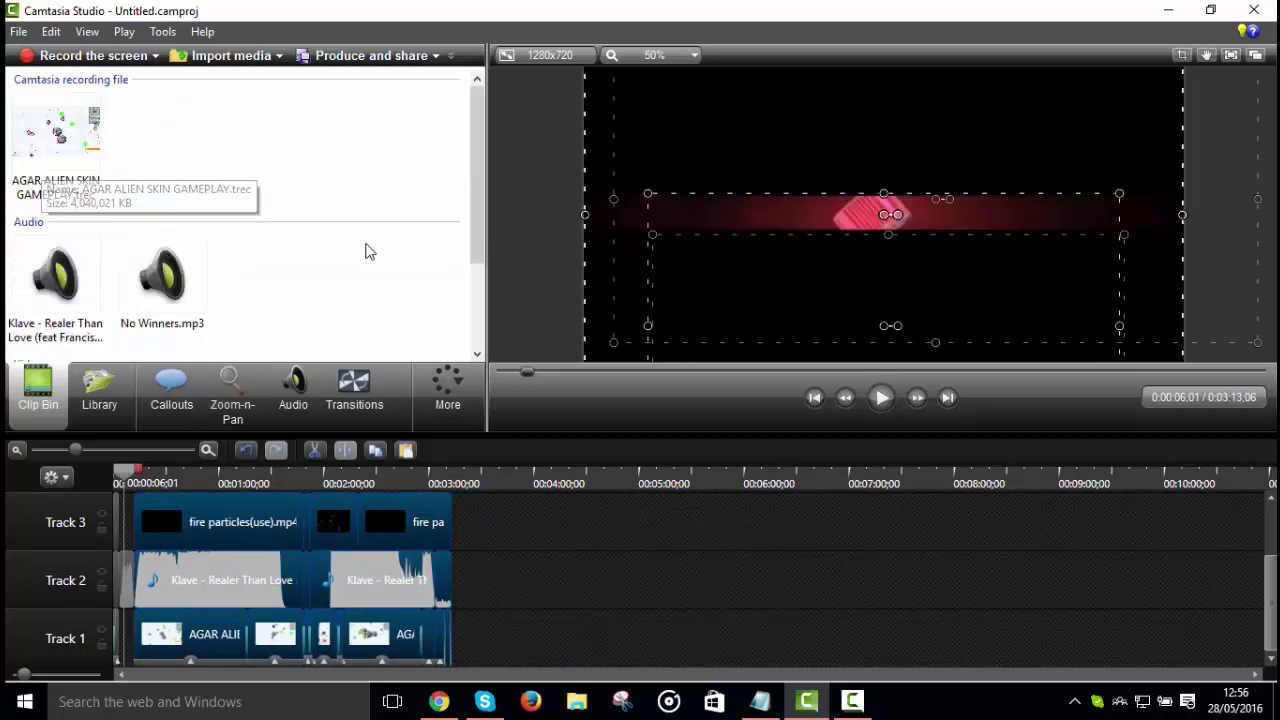
scroll(340, 260, down, 3)
click(244, 59)
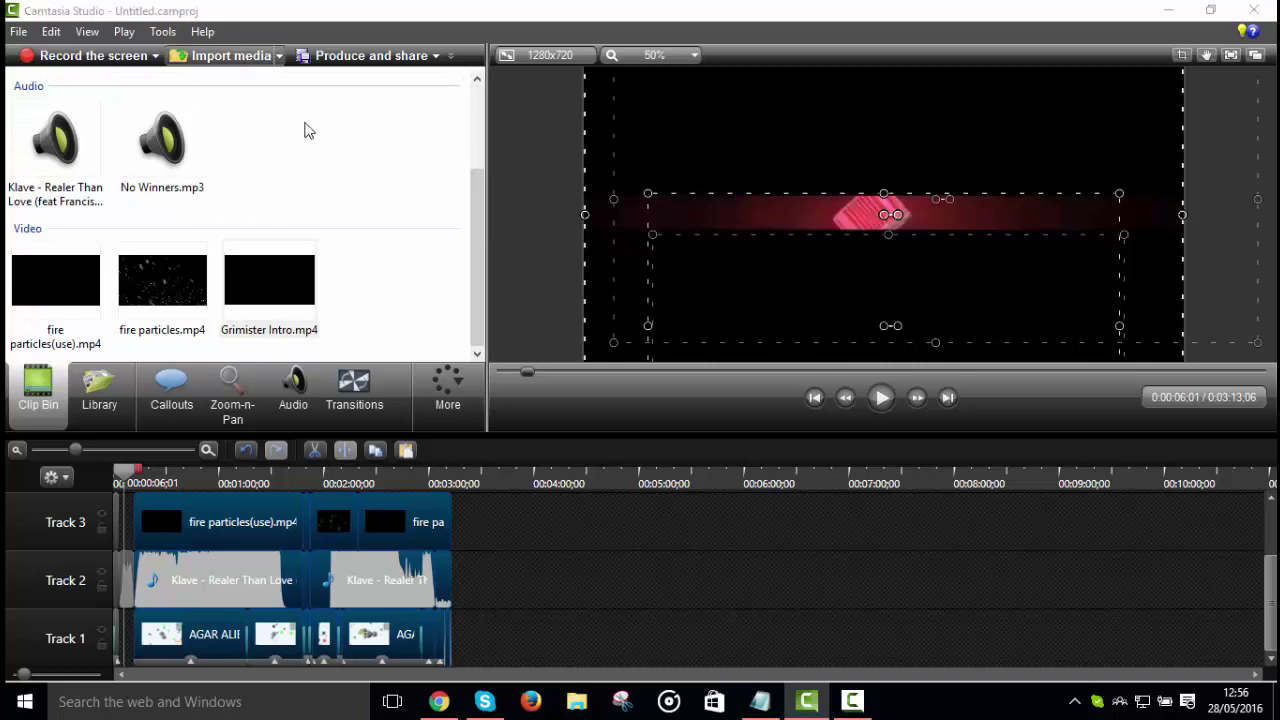
click(402, 413)
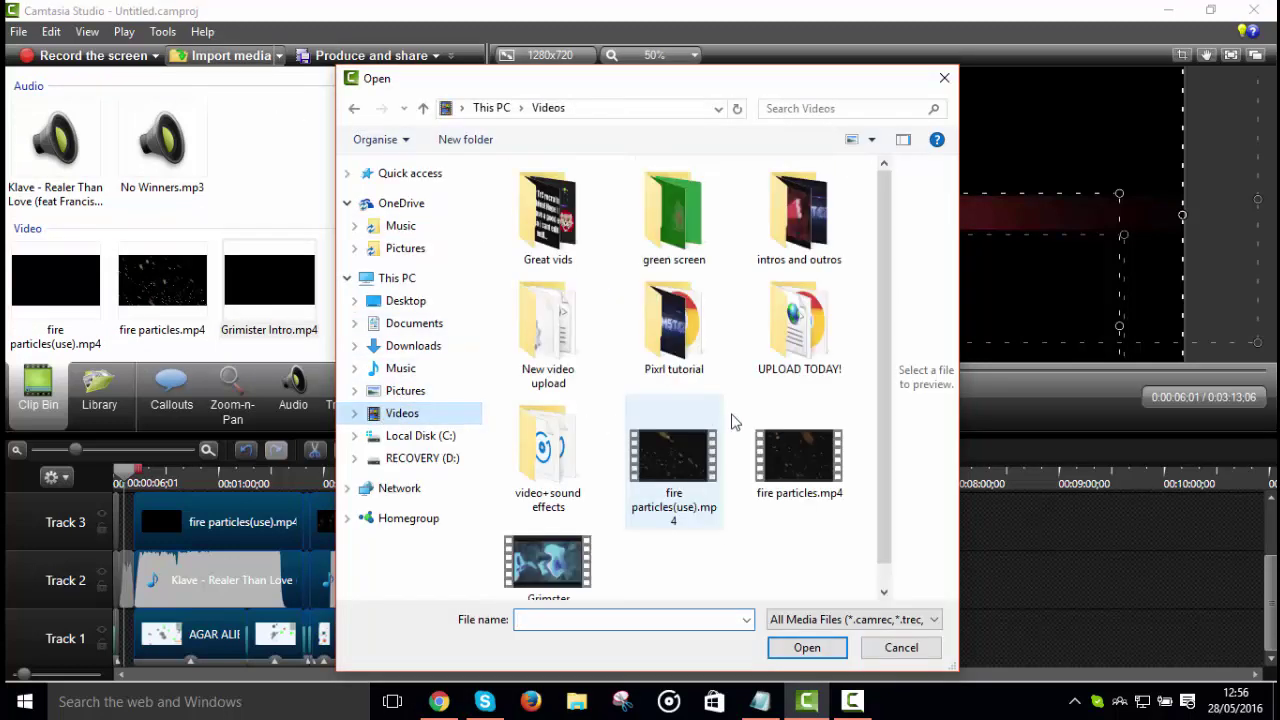
click(567, 563)
double_click(567, 563)
drag(376, 285, 430, 584)
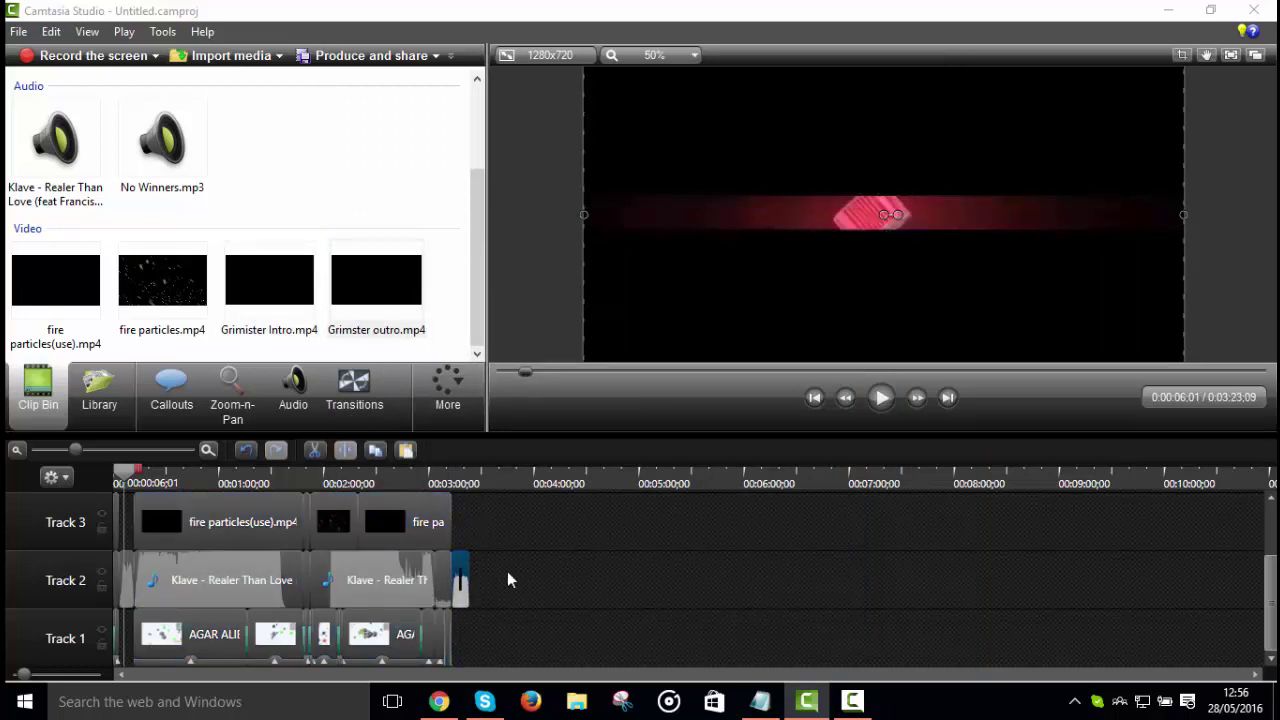
Step: Set up production with the MP4 with Smart Player (up to 720p) preset and the production name "Alien gameplay (agario)"
click(340, 60)
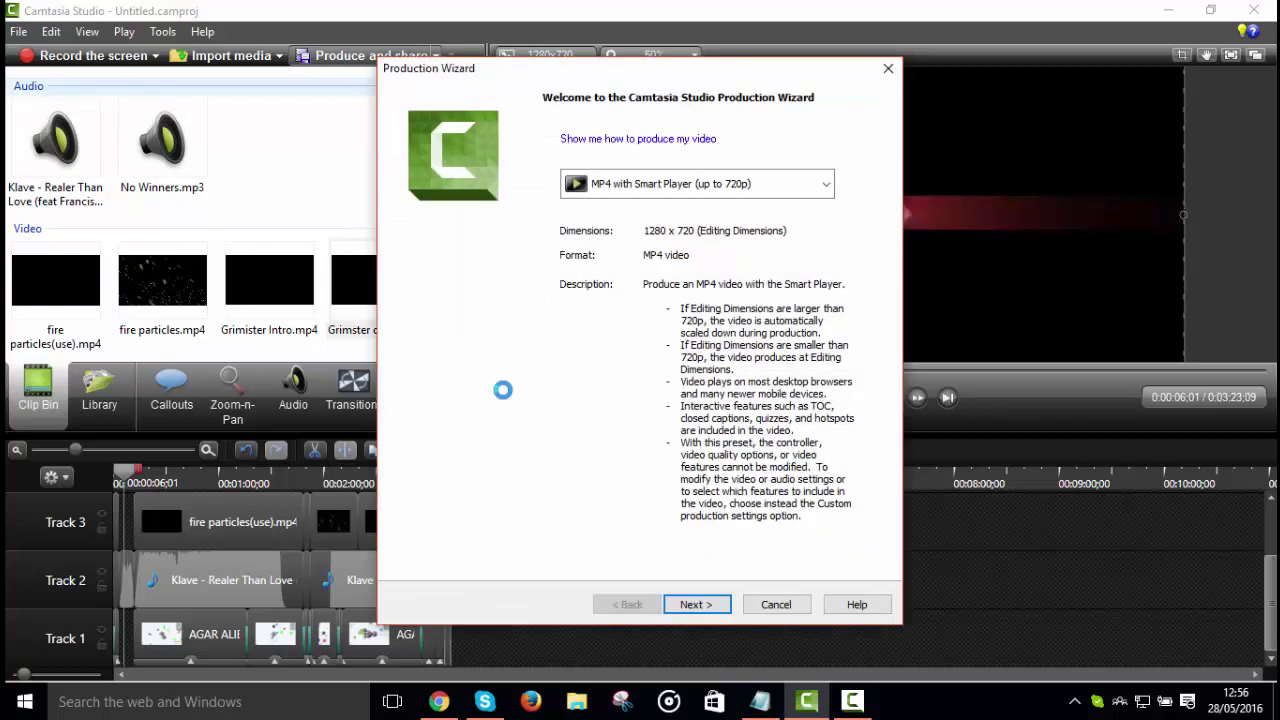
click(686, 190)
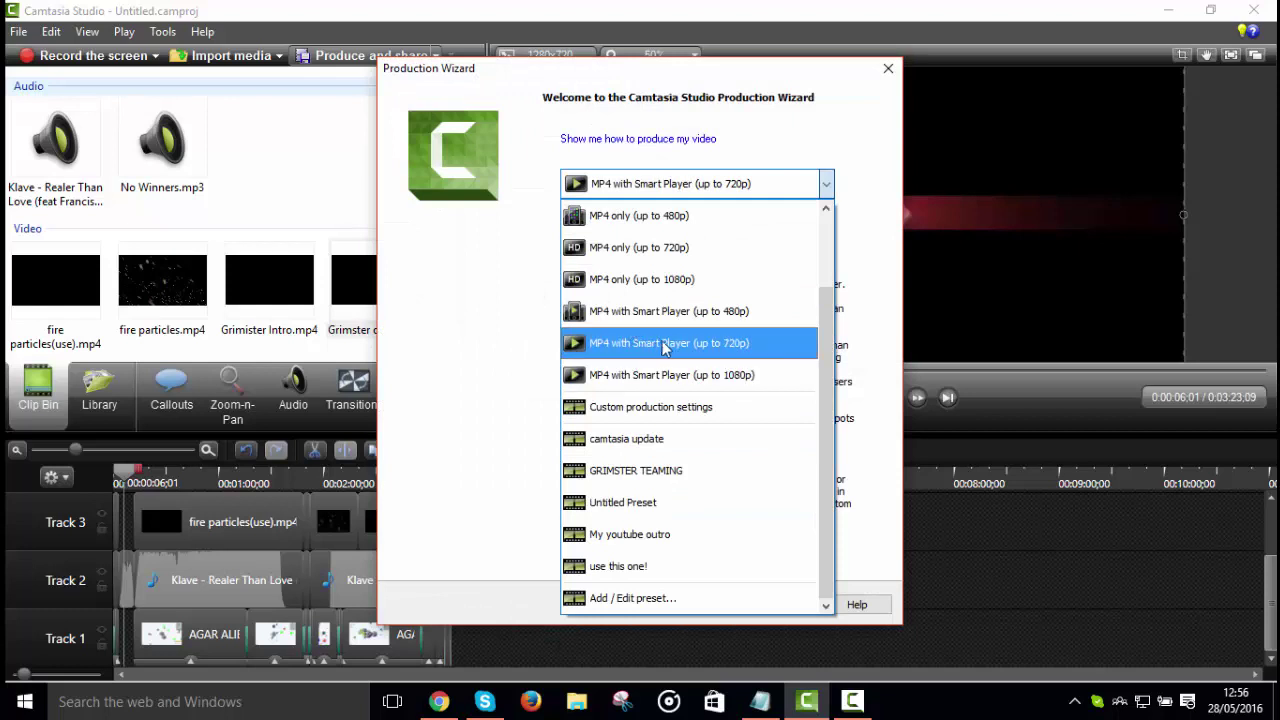
click(762, 343)
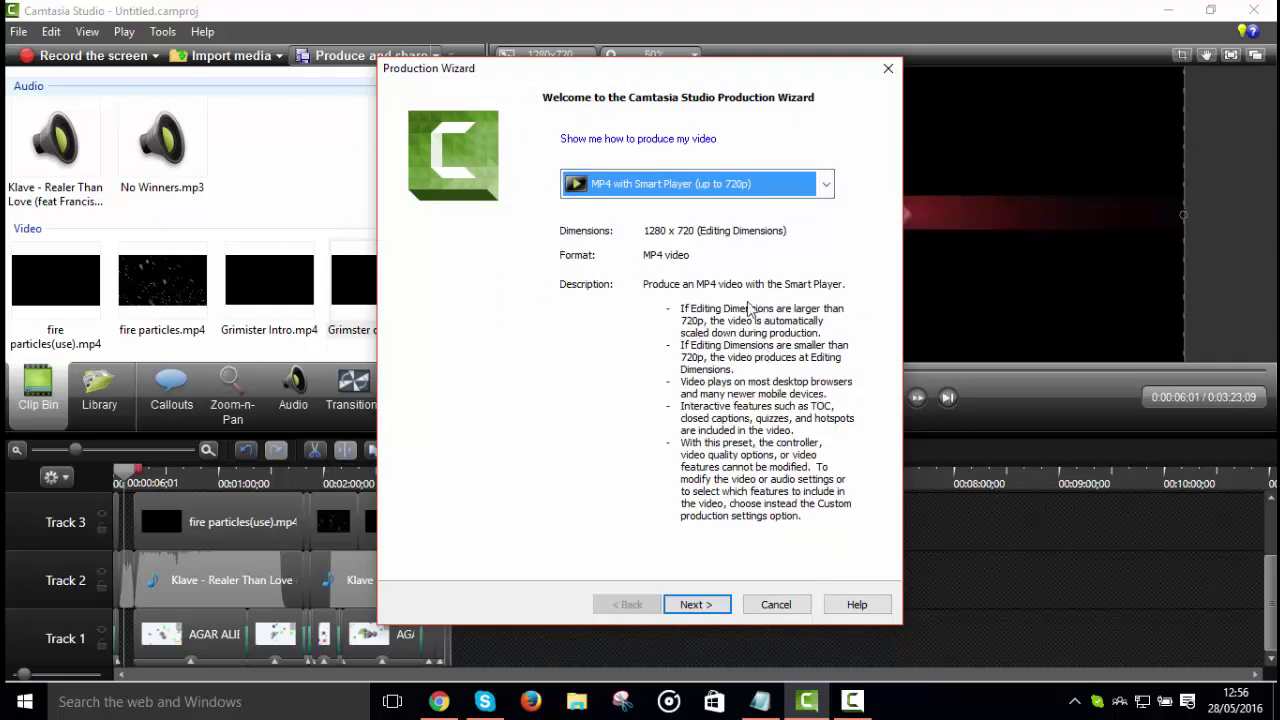
click(695, 604)
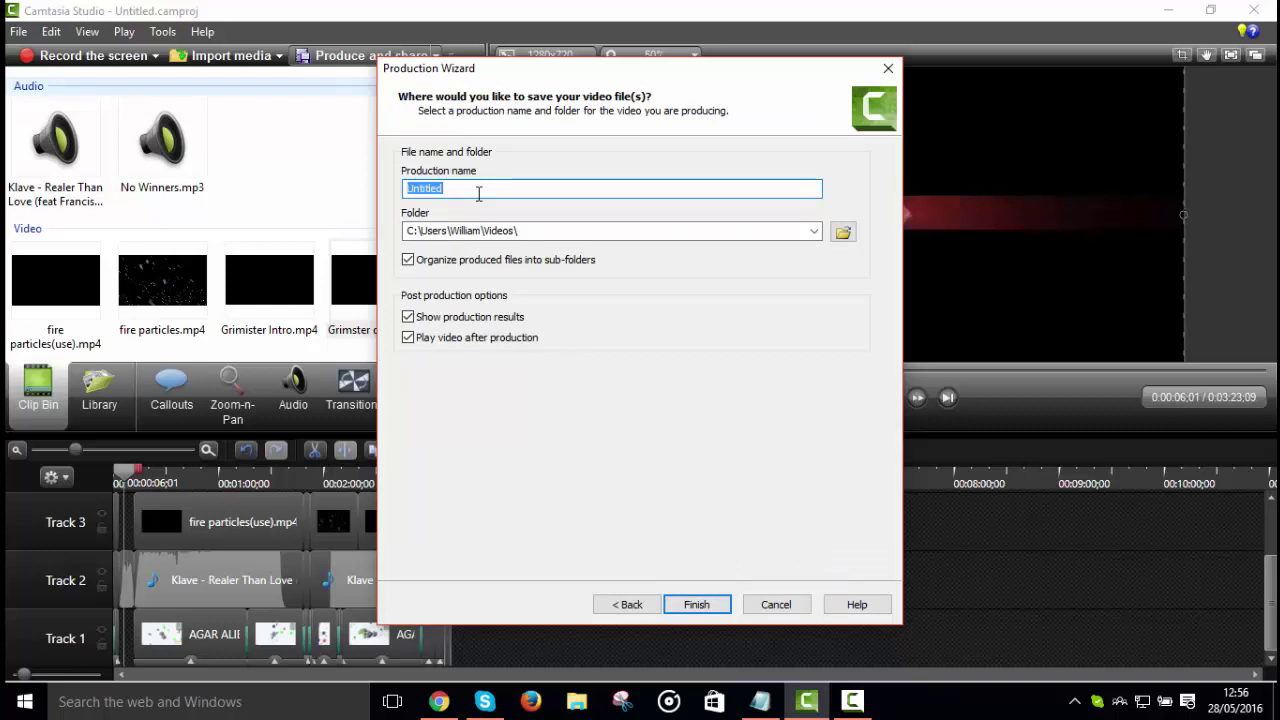
text(Alien gameplay ( agario)
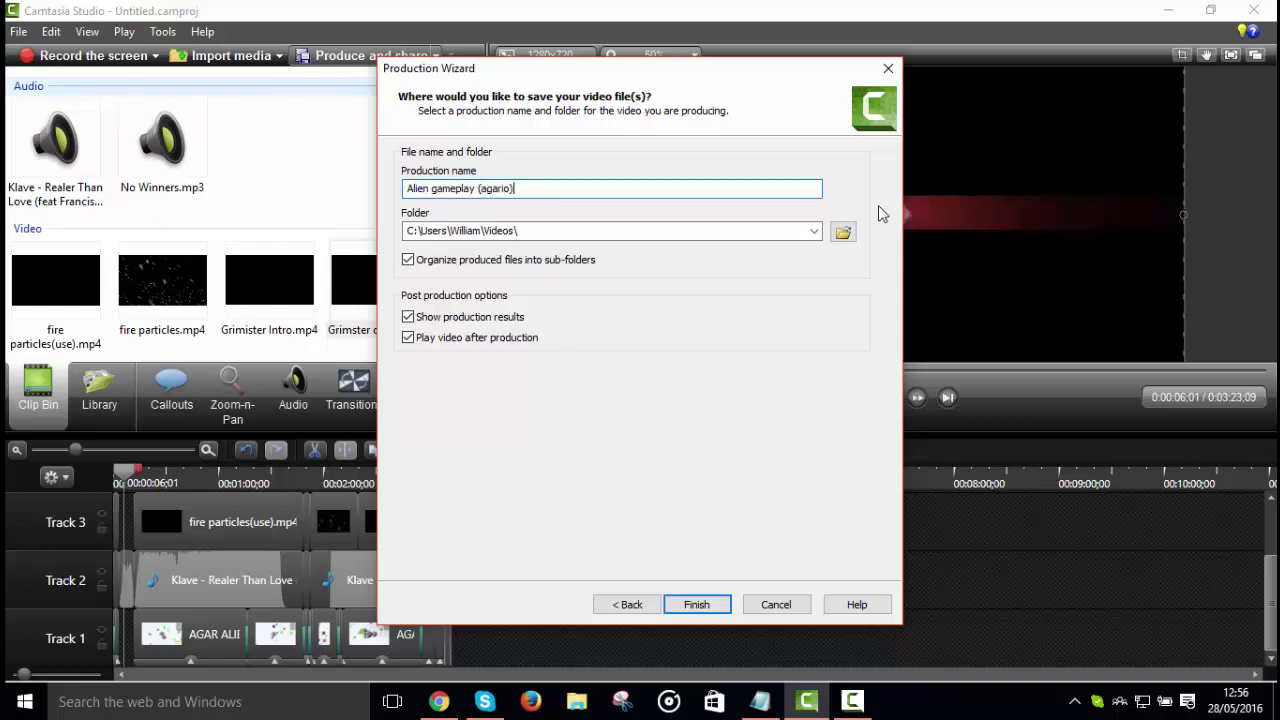
Step: Keep the Videos folder as destination with production results and playback after production enabled, and render the video
click(843, 231)
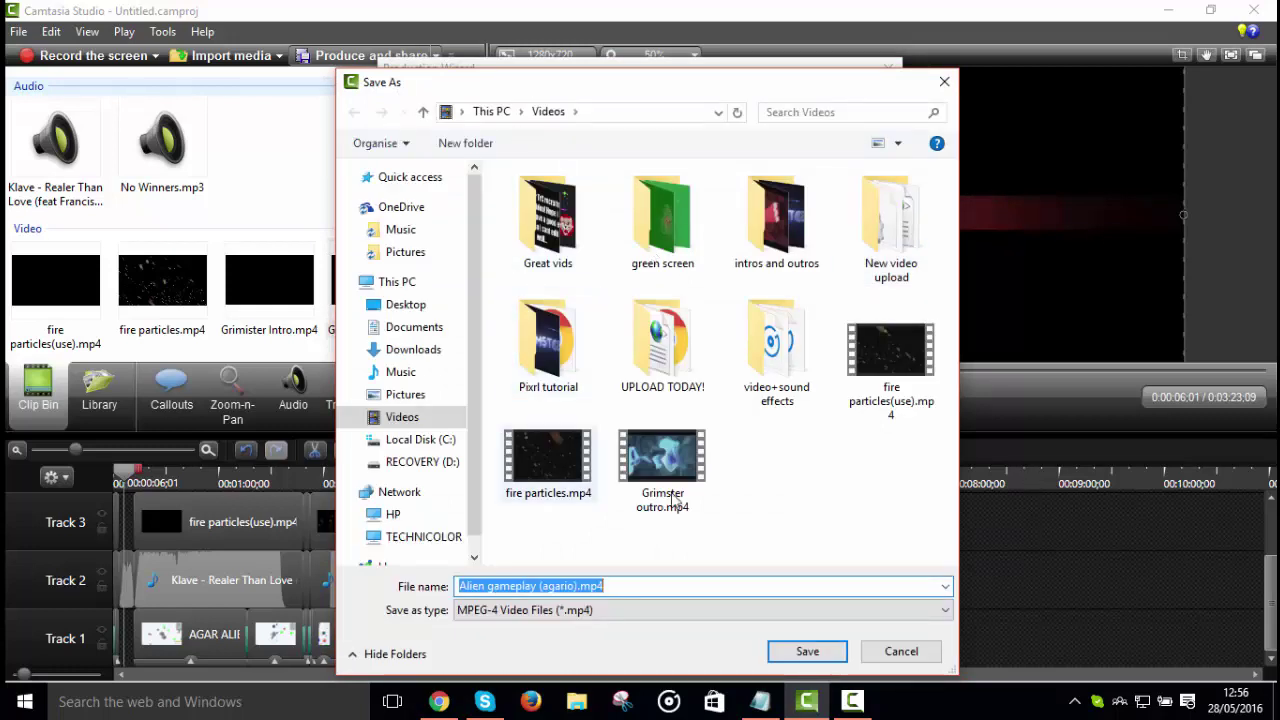
click(943, 81)
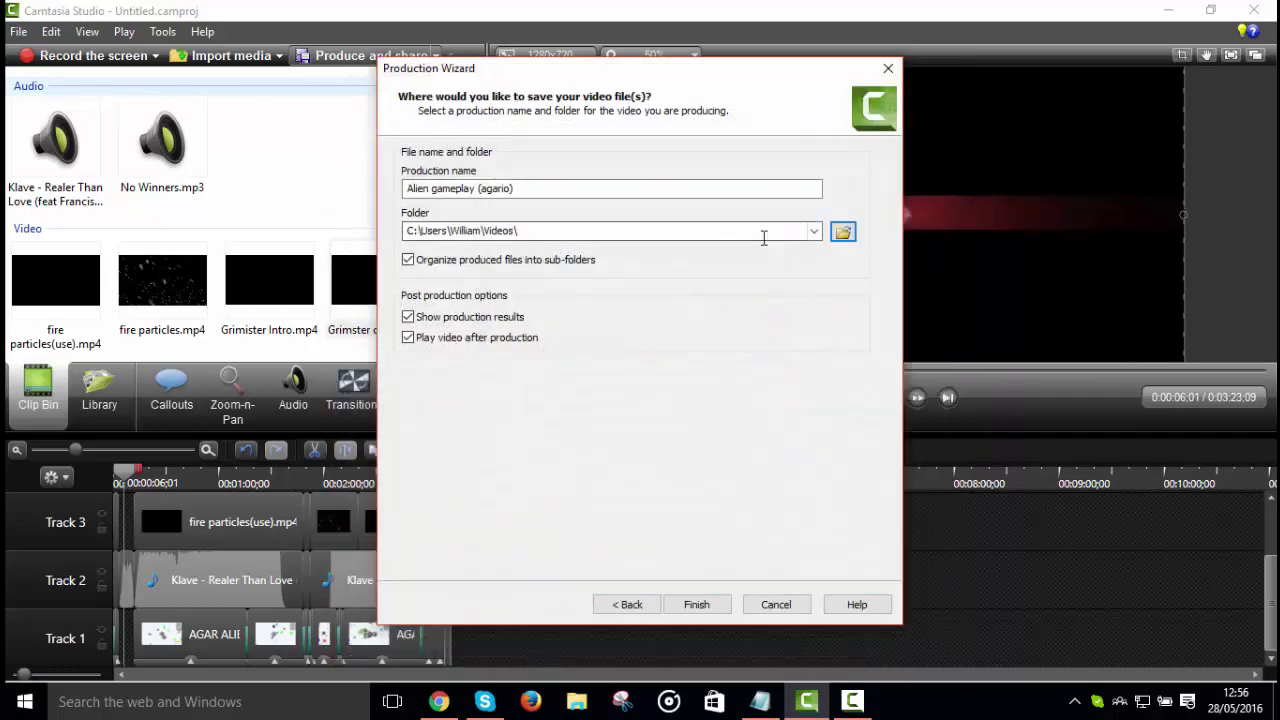
click(409, 337)
click(409, 337)
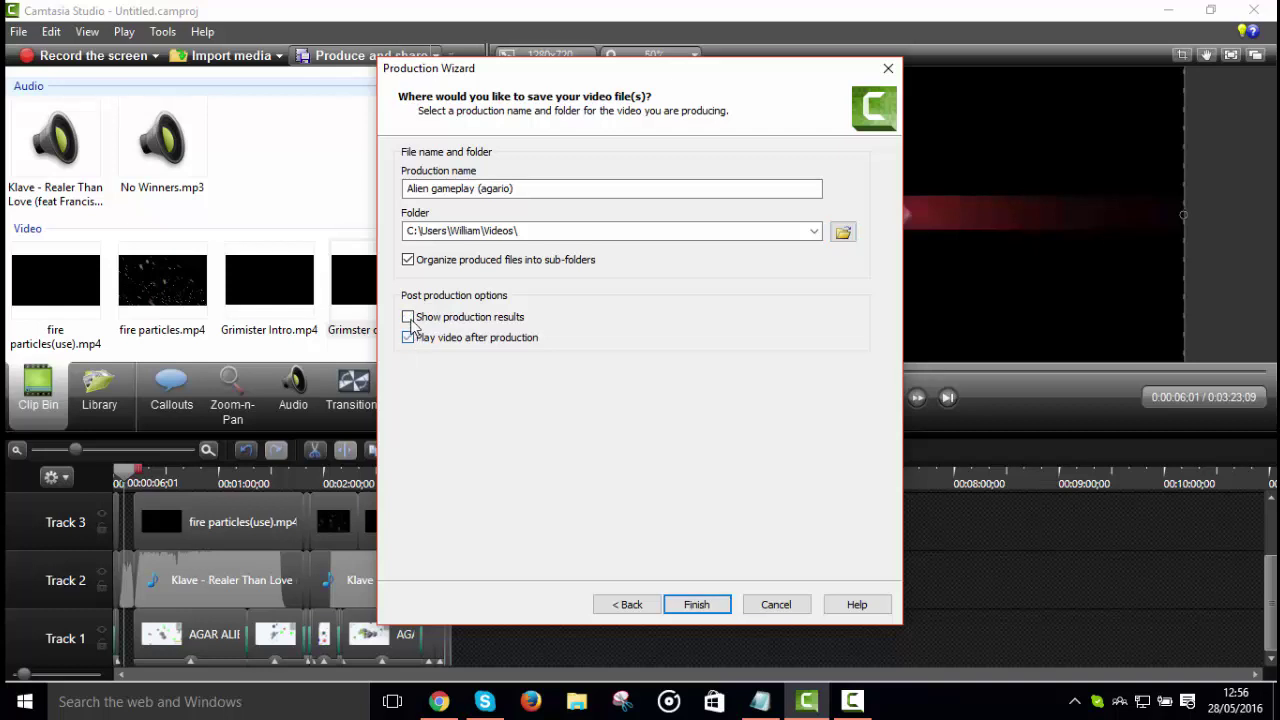
click(696, 604)
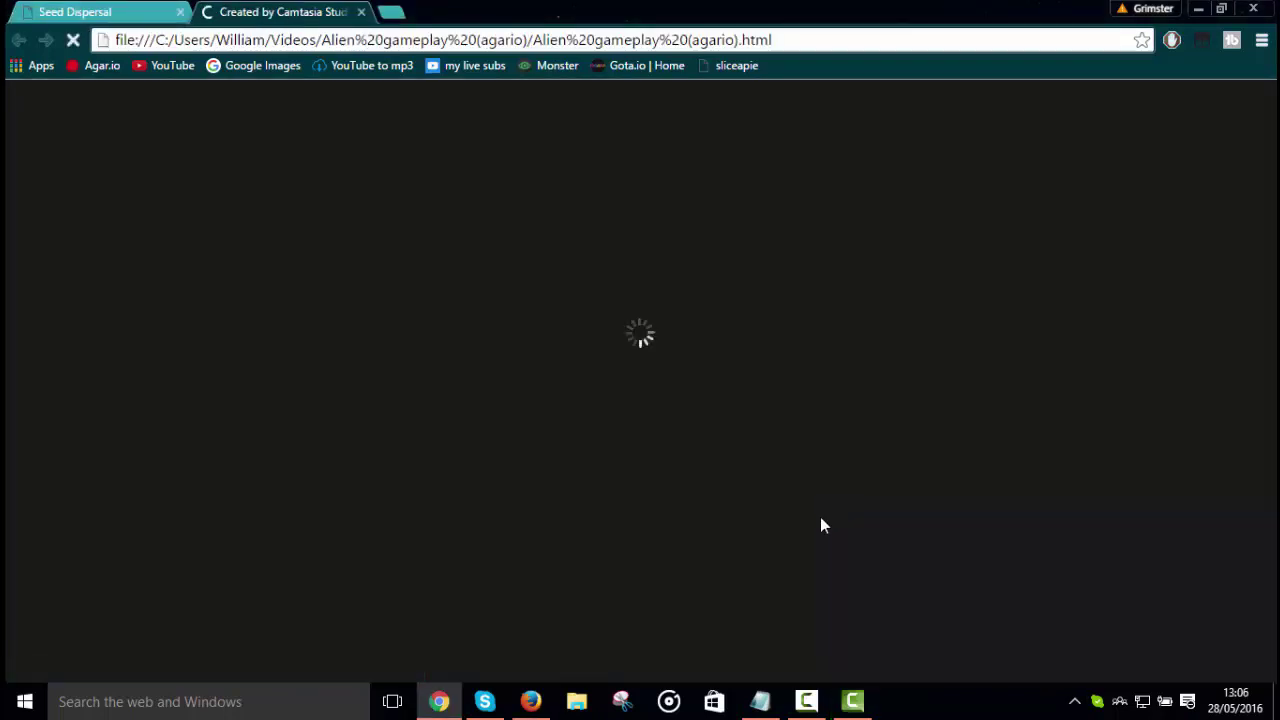
Step: Play the start of the produced video in Chrome, then close its tab and minimize the browser
click(807, 701)
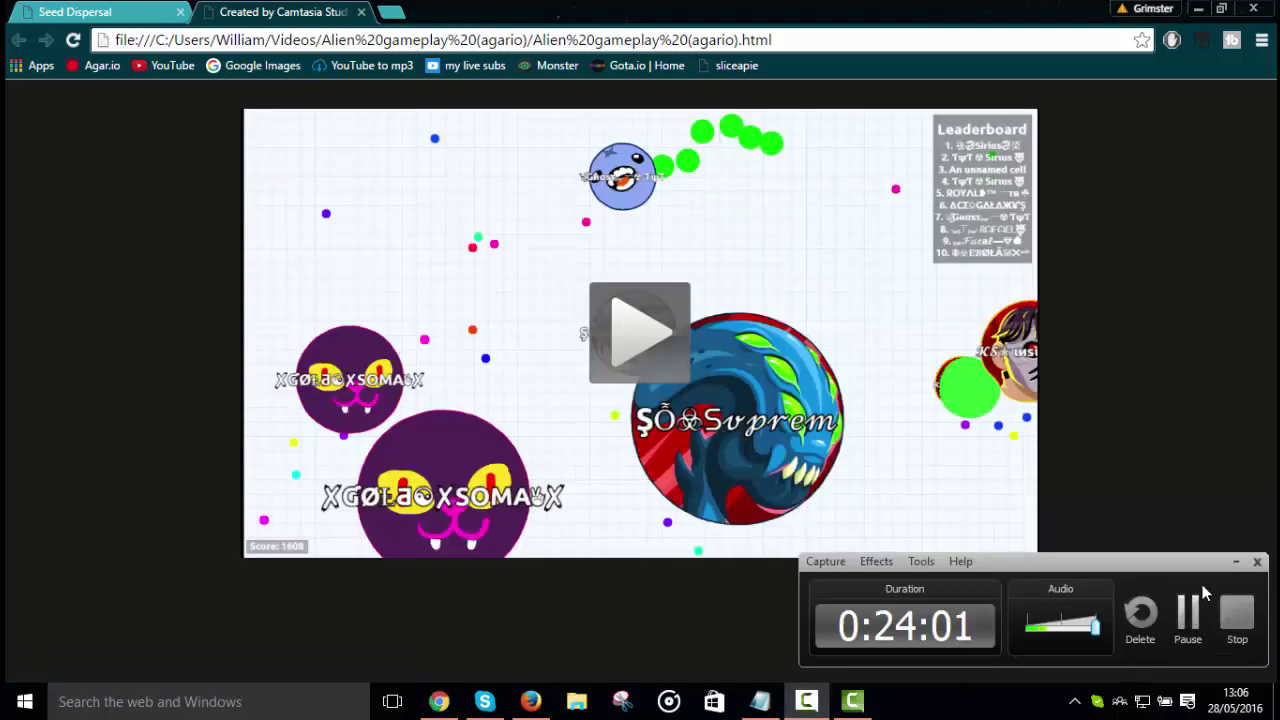
click(1229, 562)
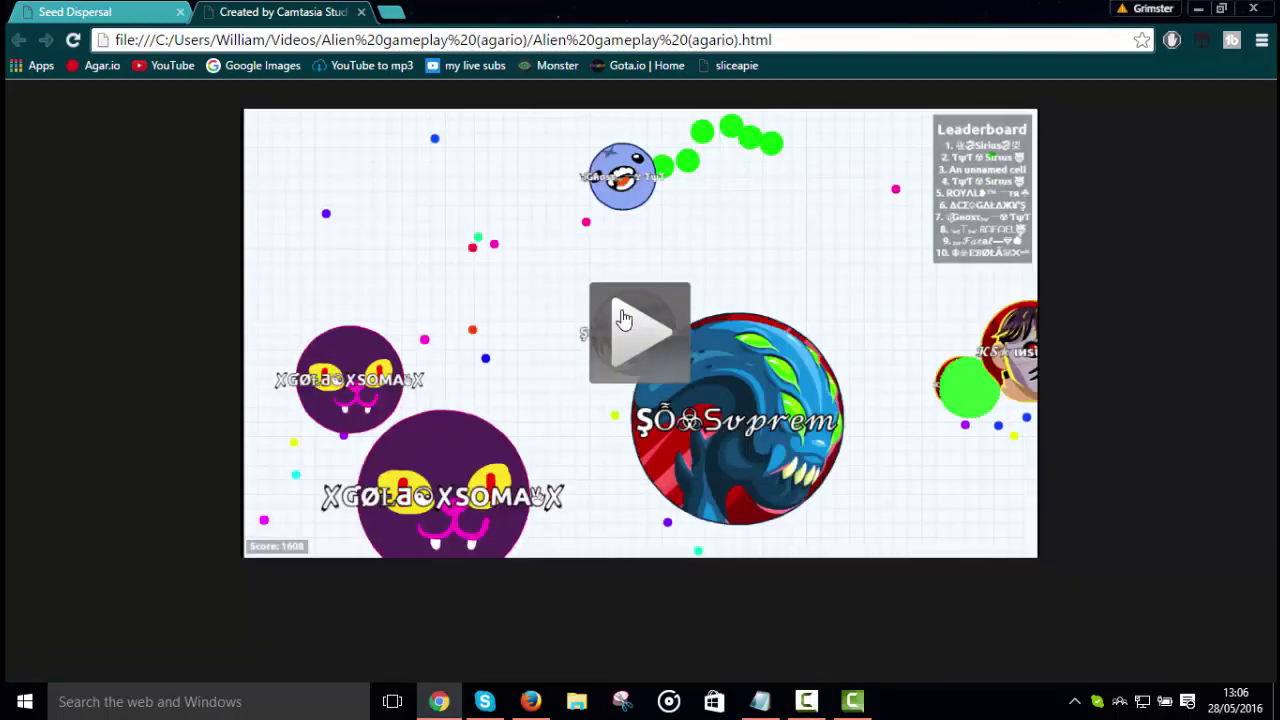
click(620, 380)
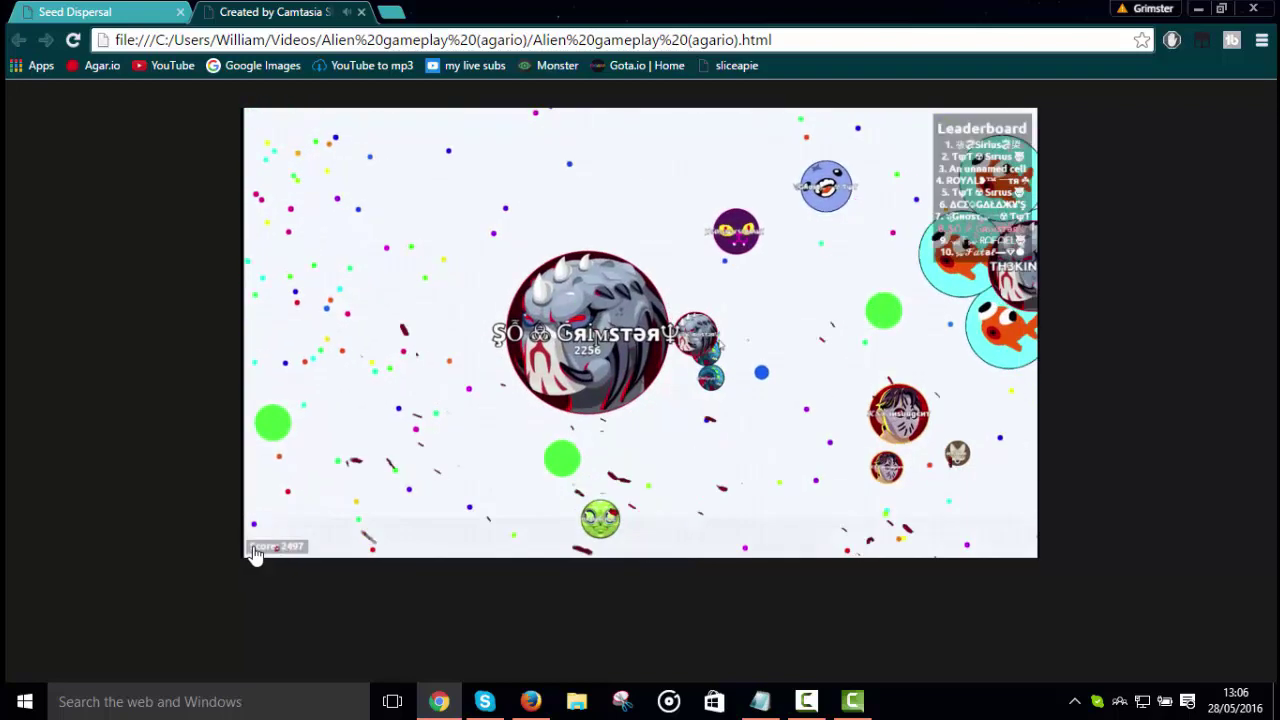
click(261, 540)
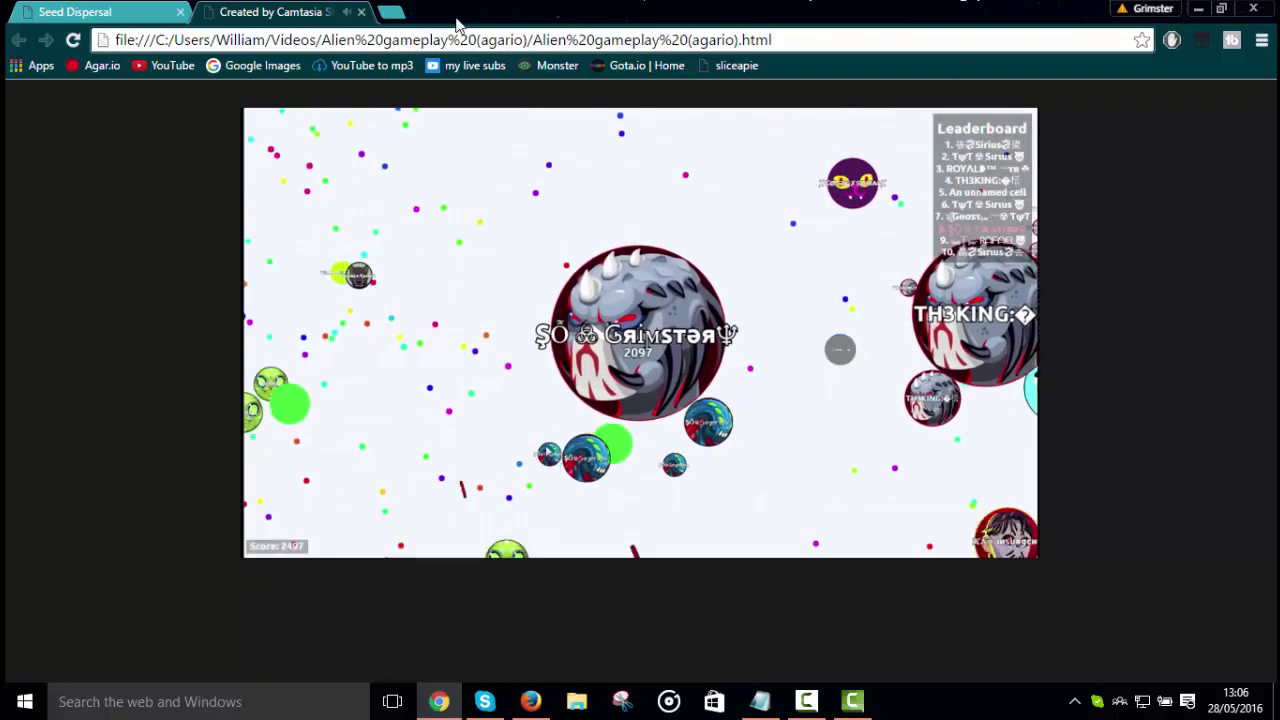
click(362, 12)
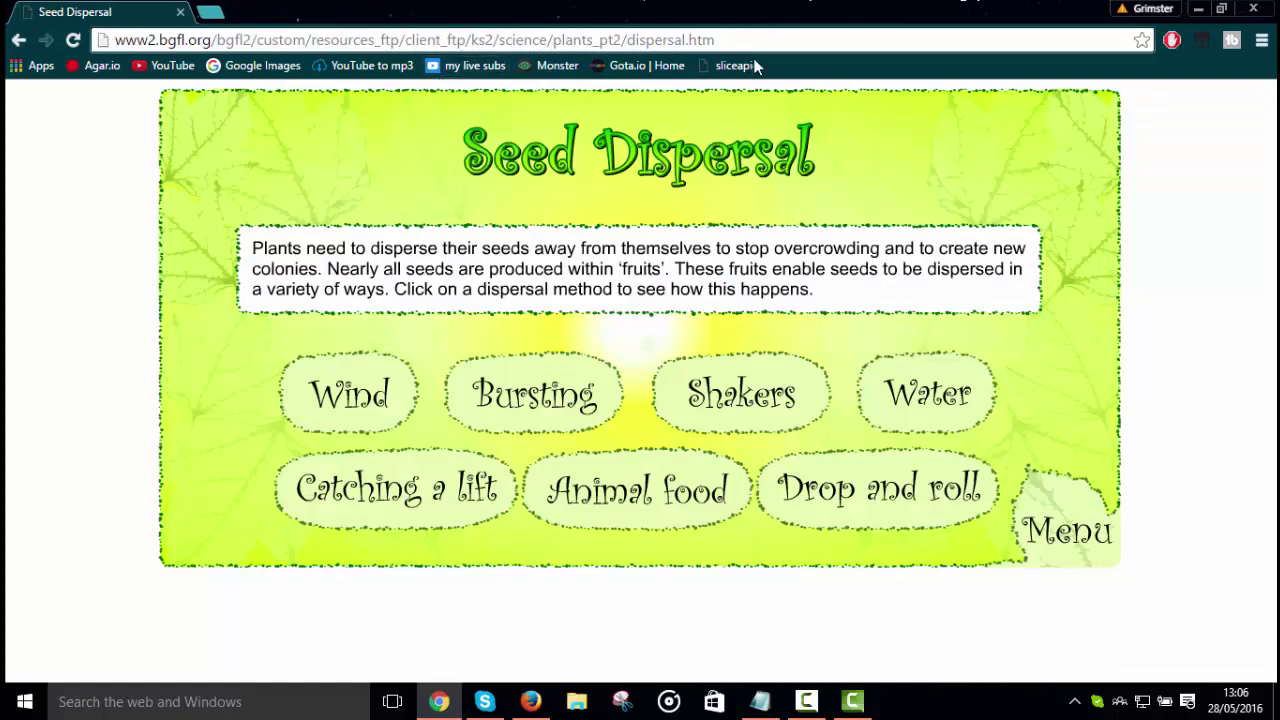
click(1205, 8)
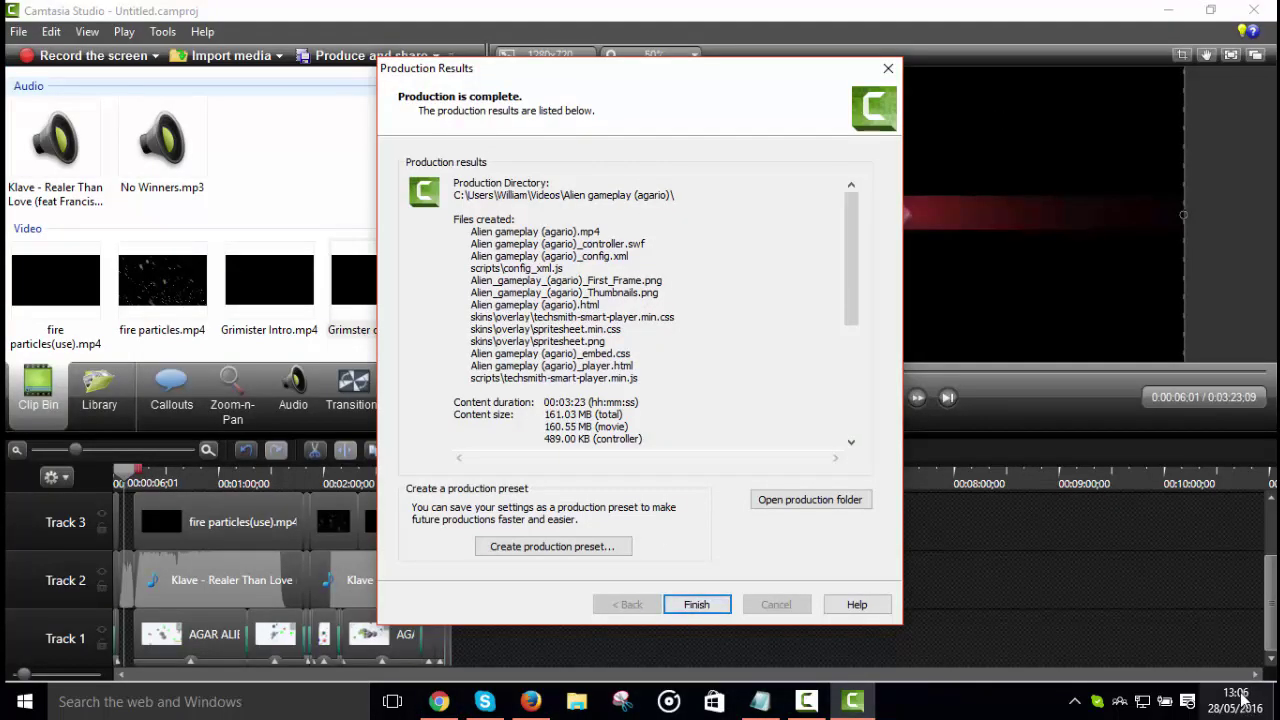
Step: Close the production results and minimize Camtasia Studio to the desktop
click(697, 605)
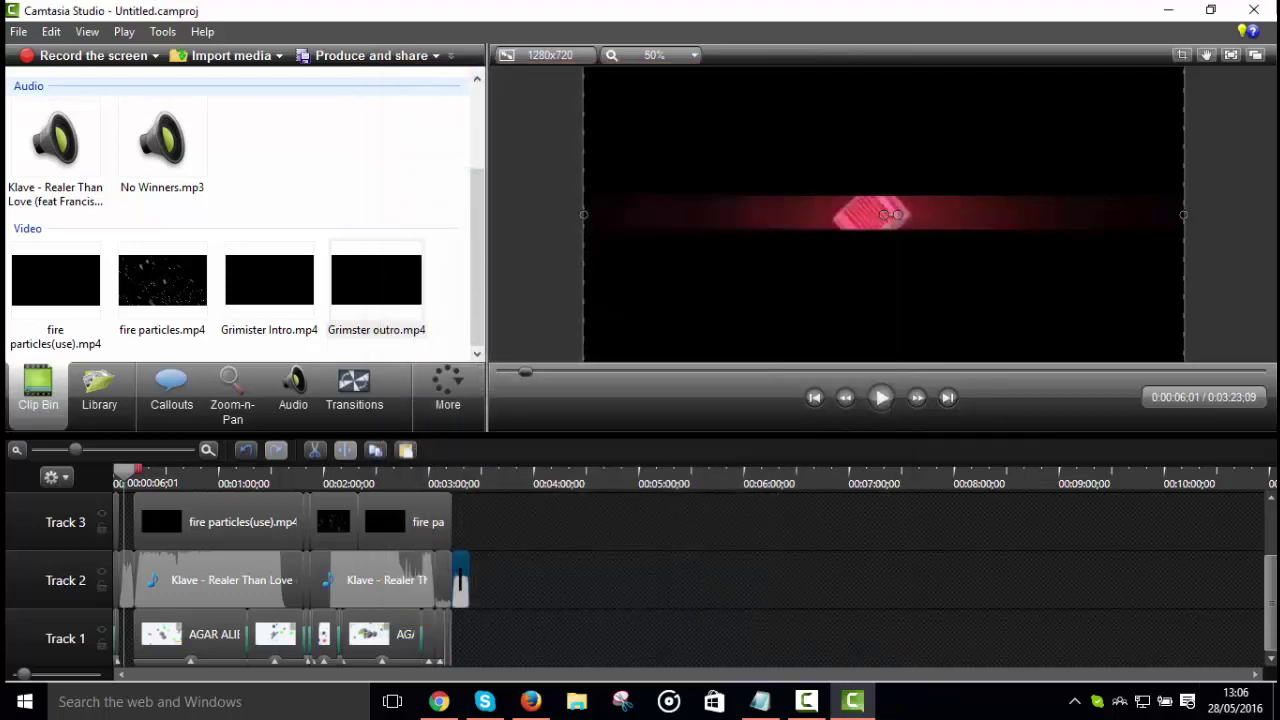
click(1168, 12)
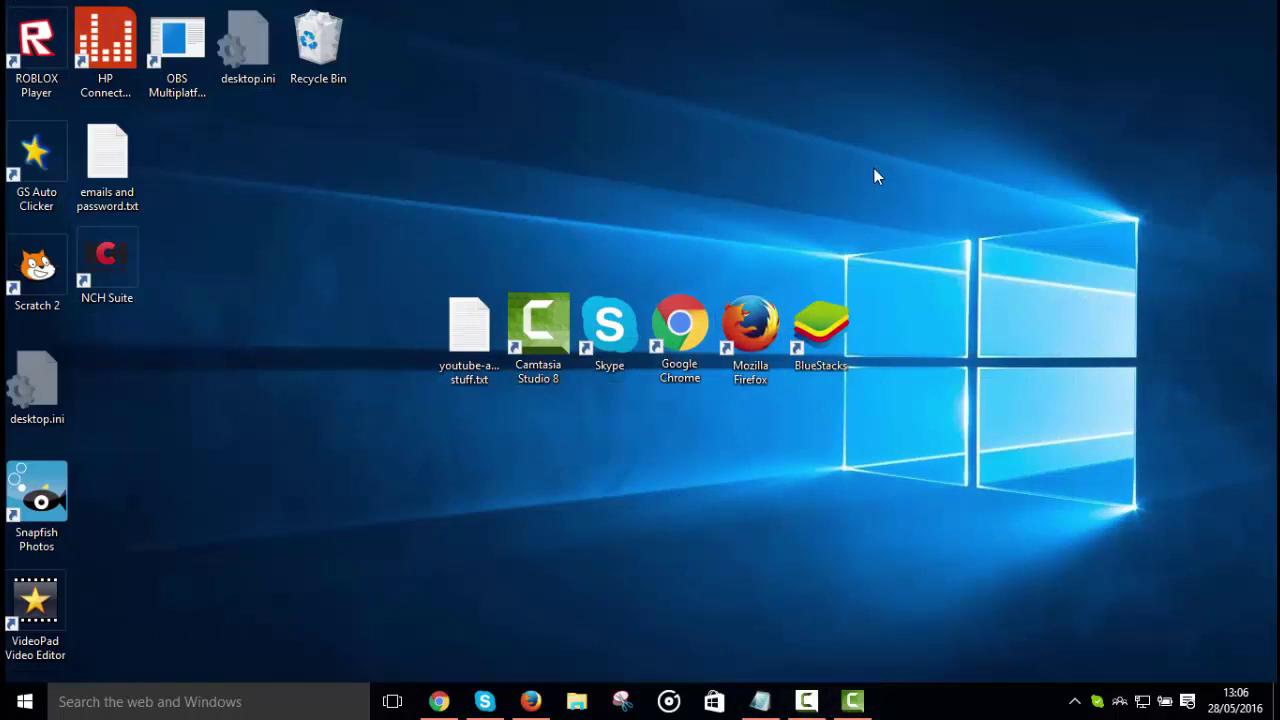
click(812, 699)
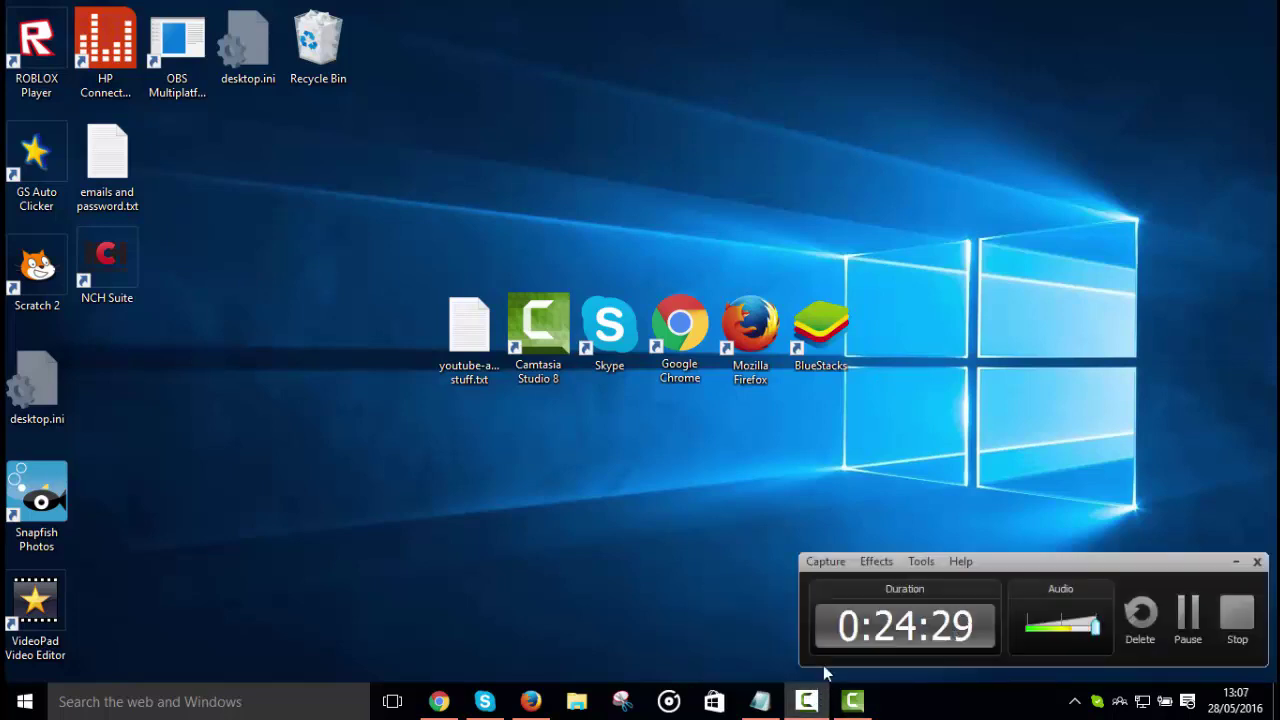